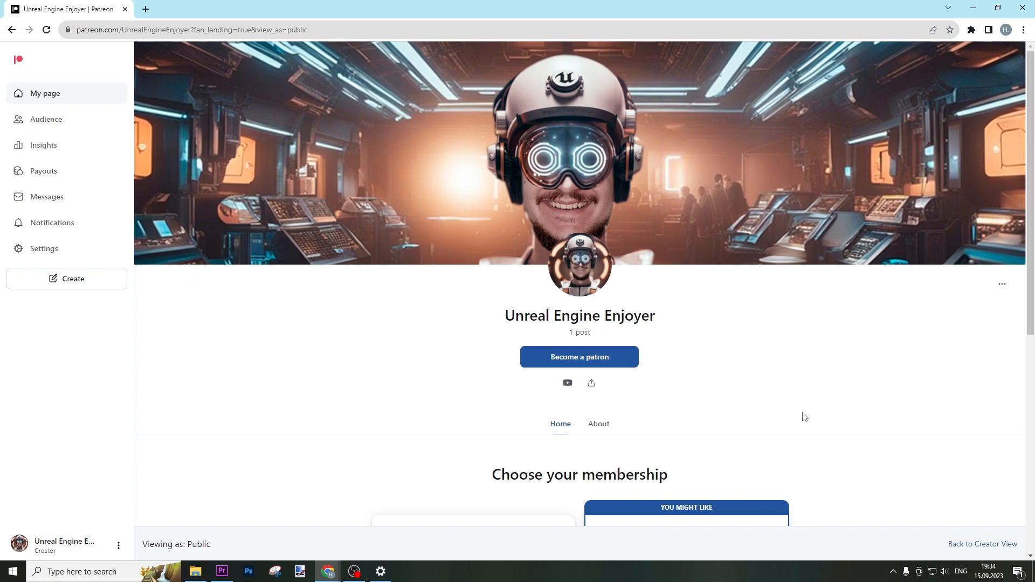
scroll(805, 416, down, 5)
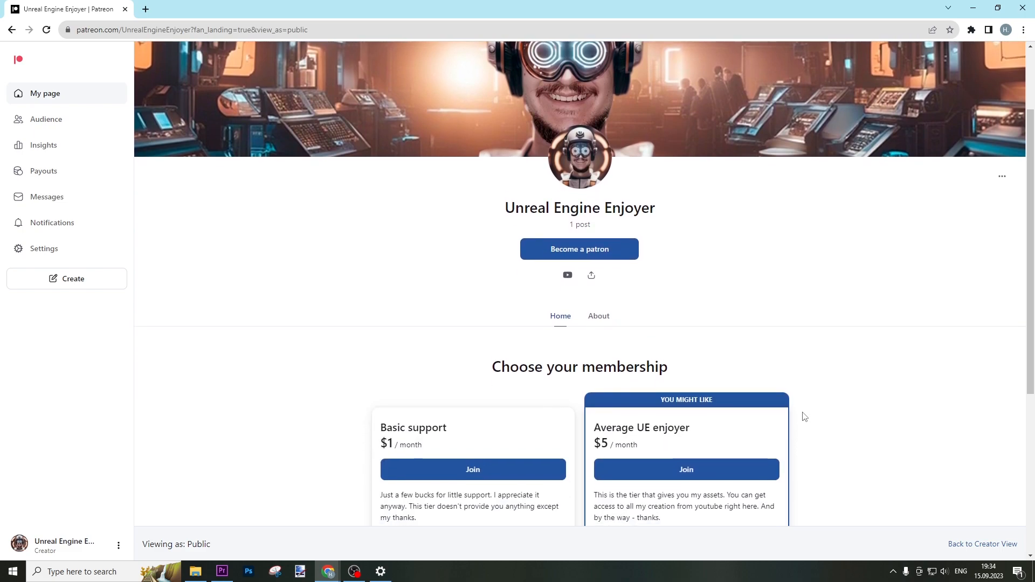
scroll(804, 417, down, 3)
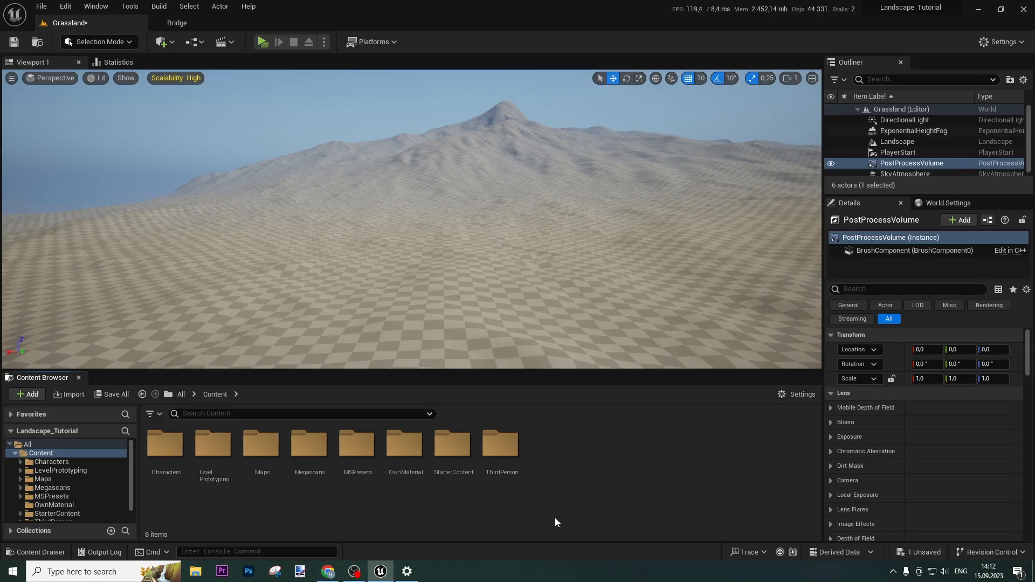
Create a new material named M_Landscape_Master in the OwnMaterial folder.
click(407, 443)
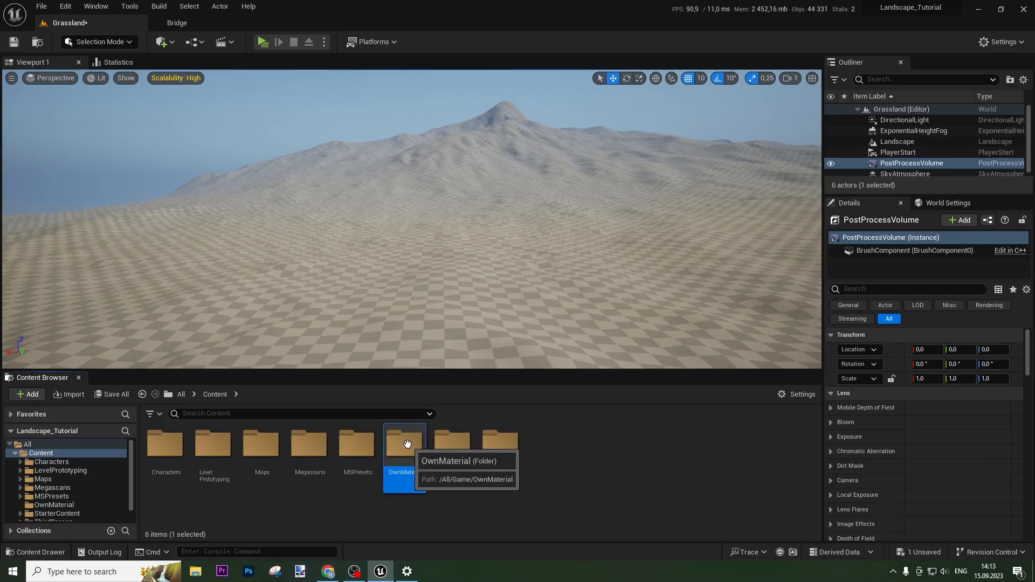
double_click(408, 444)
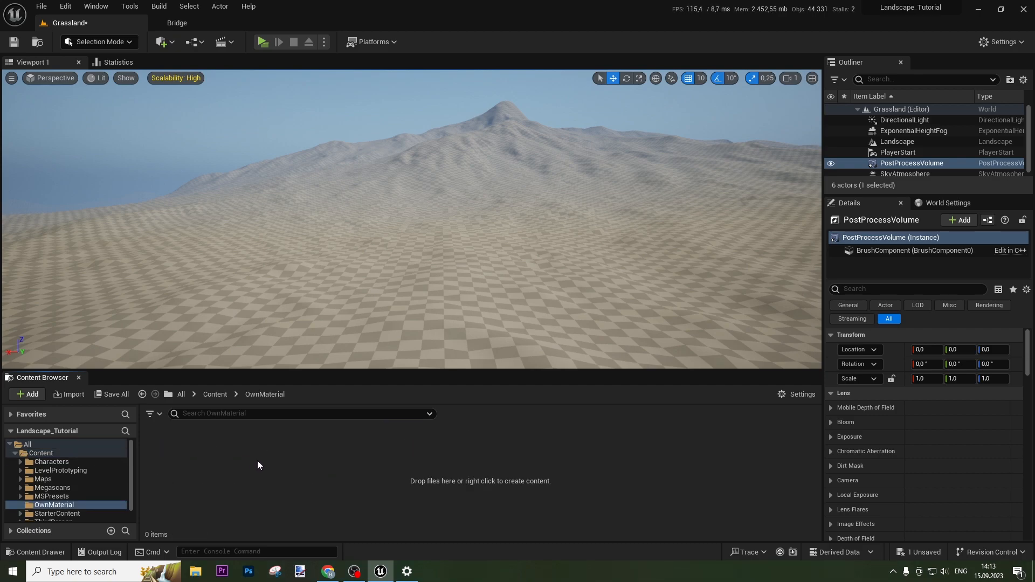
right_click(209, 475)
click(248, 201)
text(M_Landscape_Master)
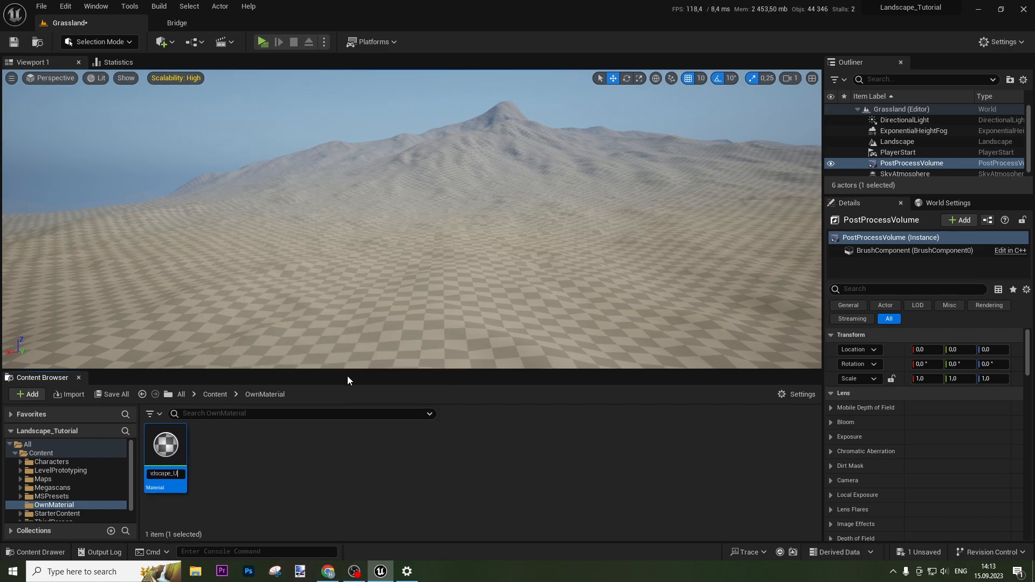
key(Return)
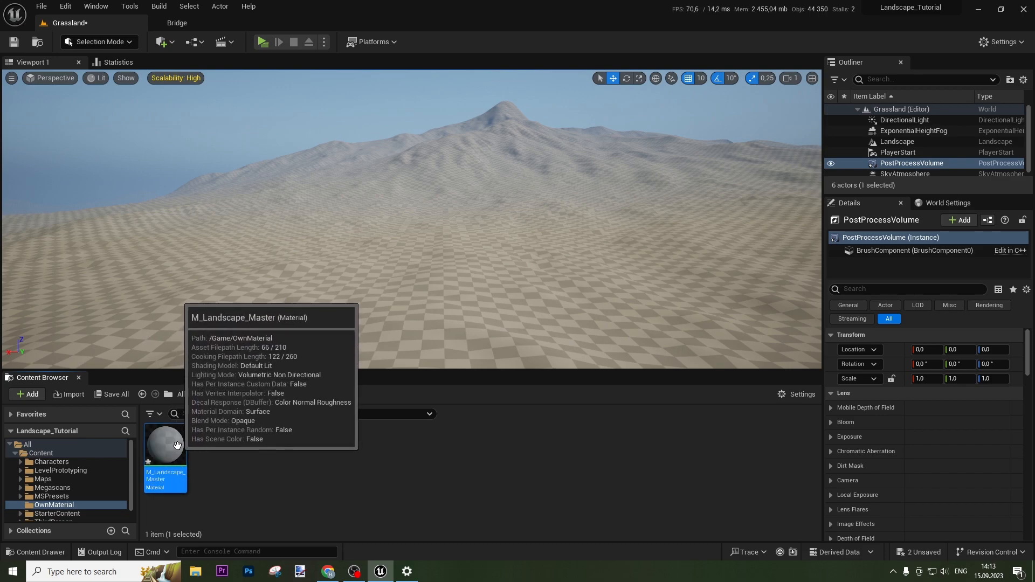
Open the M_Landscape_Master material for editing and enable Use Material Attributes.
double_click(166, 447)
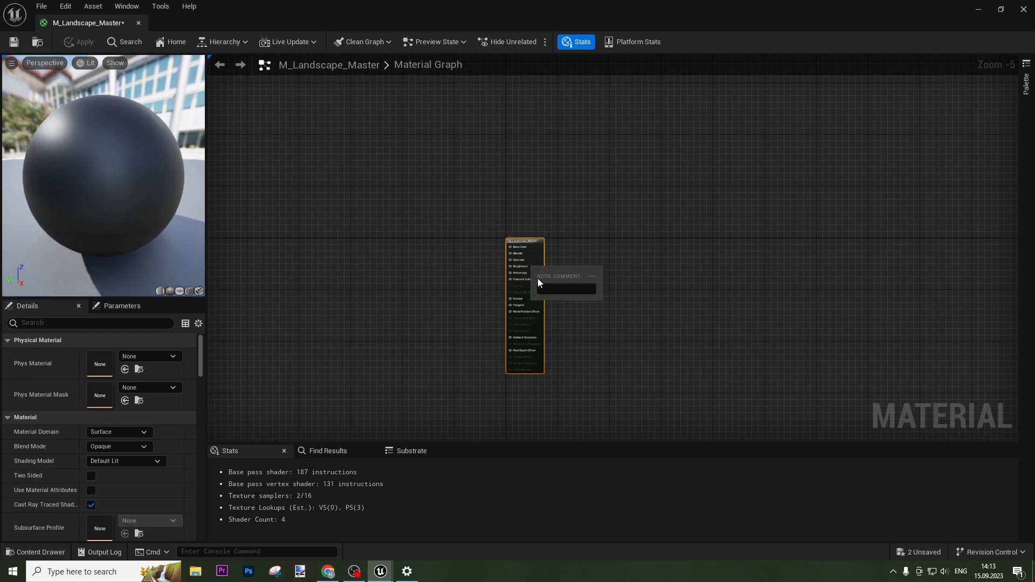
drag(537, 252, 533, 252)
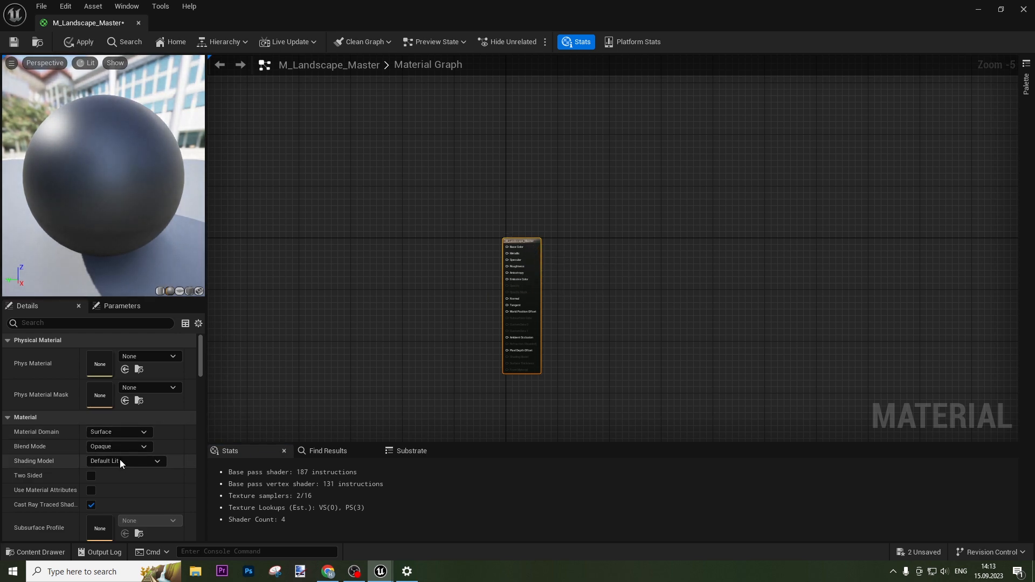
click(93, 491)
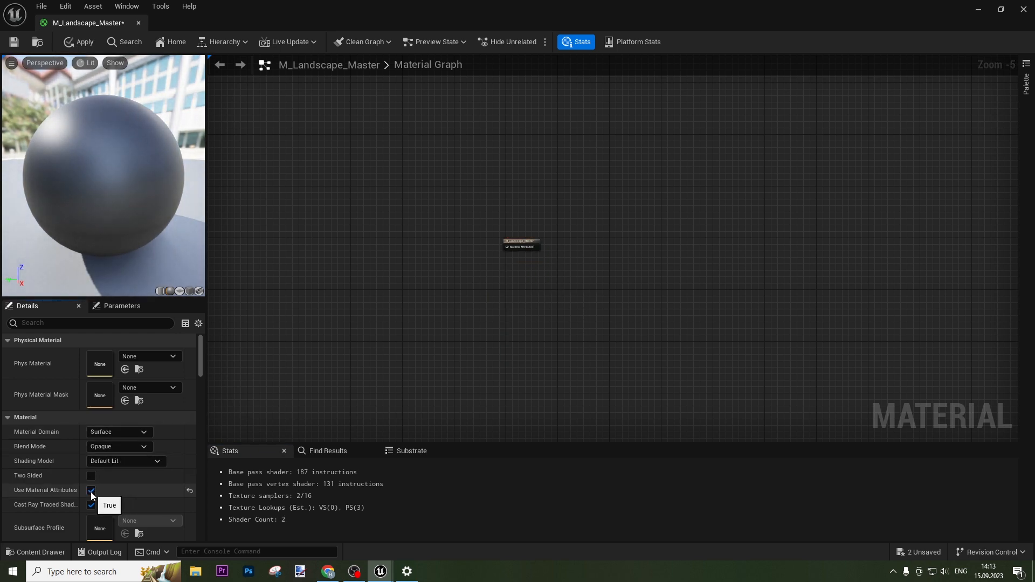
Add a LandscapeLayerBlend node and connect its output to the Material Attributes input of M_Landscape_Master.
right_drag(345, 294, 562, 295)
scroll(609, 272, up, 4)
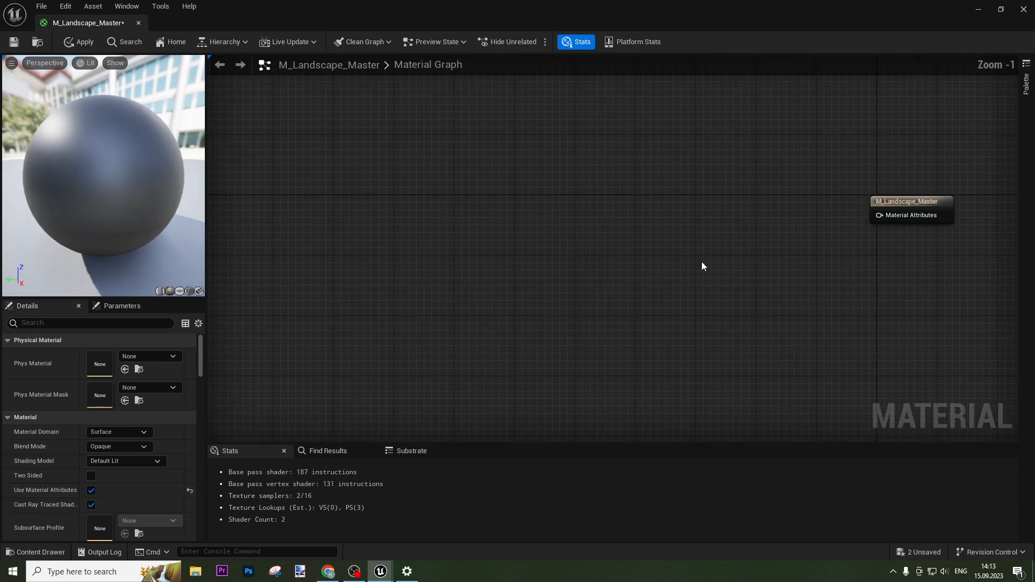
right_click(602, 258)
text(la)
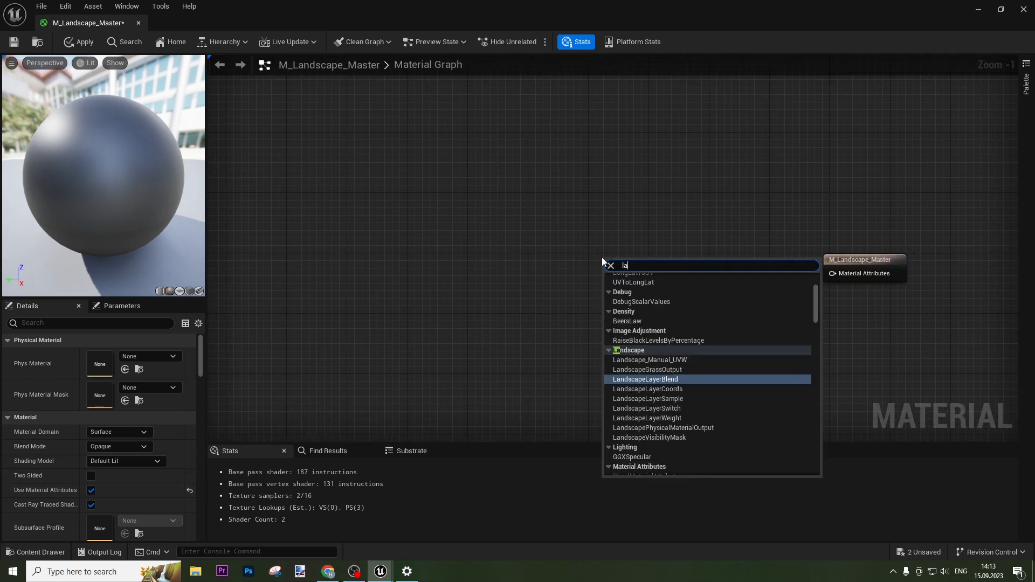
text(ndsca)
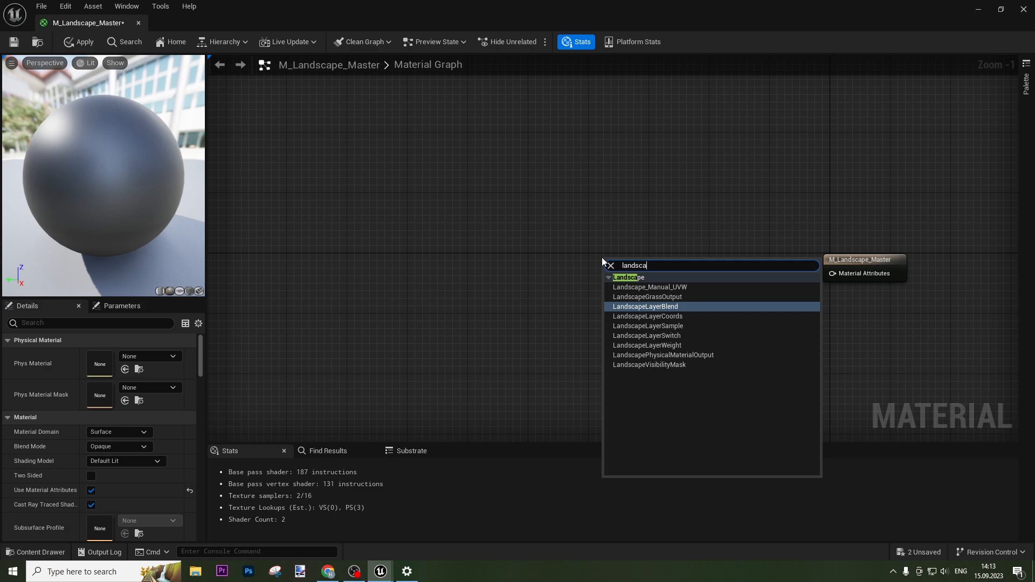
key(Return)
drag(683, 278, 832, 273)
drag(629, 268, 707, 264)
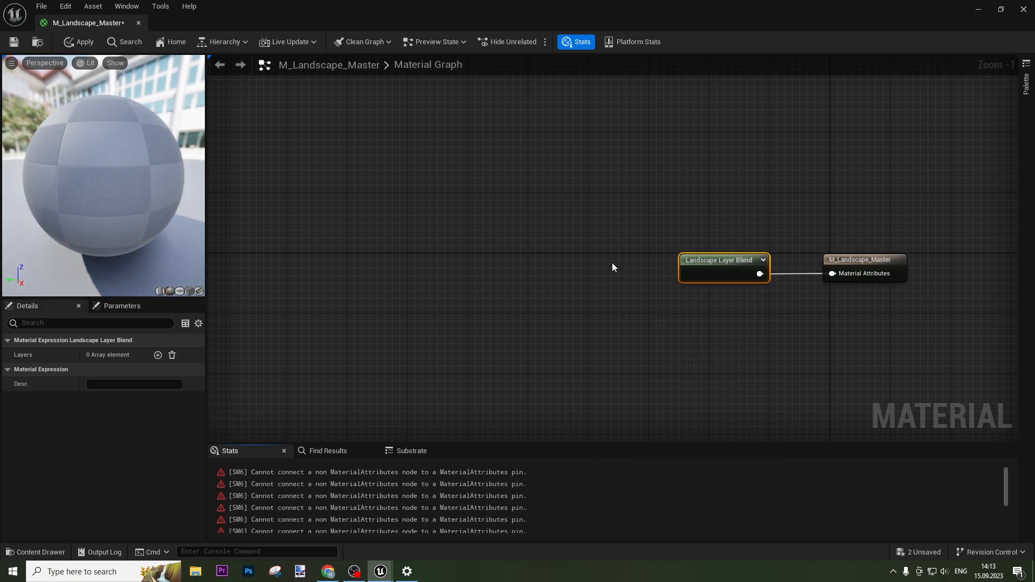
Add four layer entries to the Landscape Layer Blend node.
click(614, 264)
click(693, 269)
click(158, 355)
click(158, 355)
click(158, 355)
click(157, 355)
Name the first two layers of the Landscape Layer Blend node Layer 1 and Layer 2.
click(61, 372)
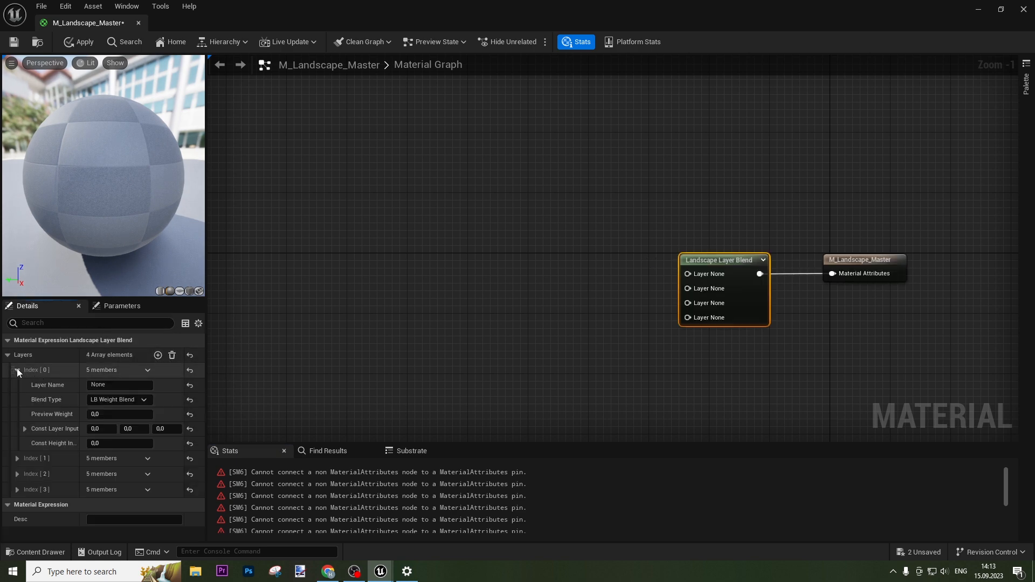
click(90, 385)
text(Layer 1)
key(Return)
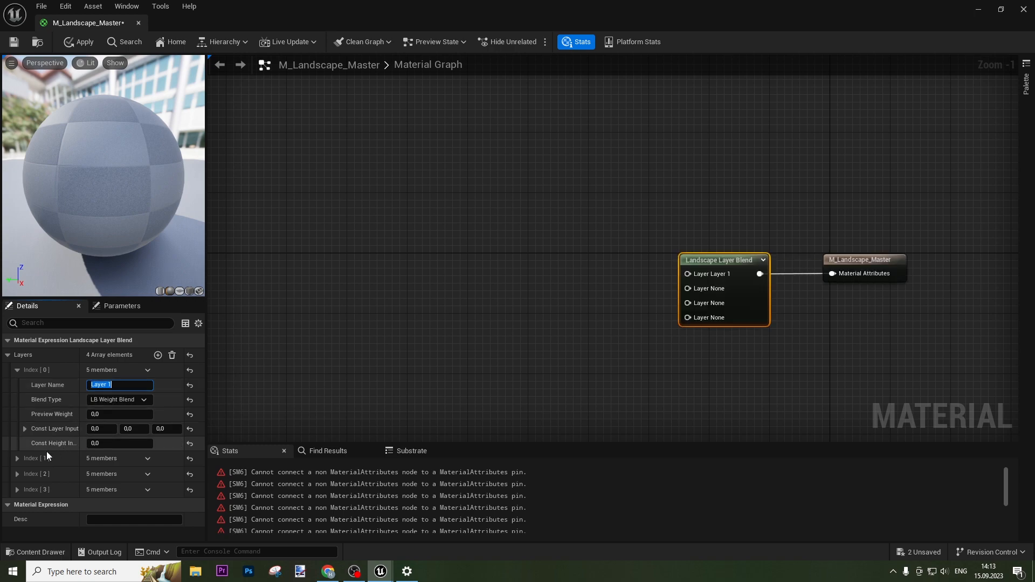
click(17, 458)
click(95, 474)
text(Layer 2)
key(Return)
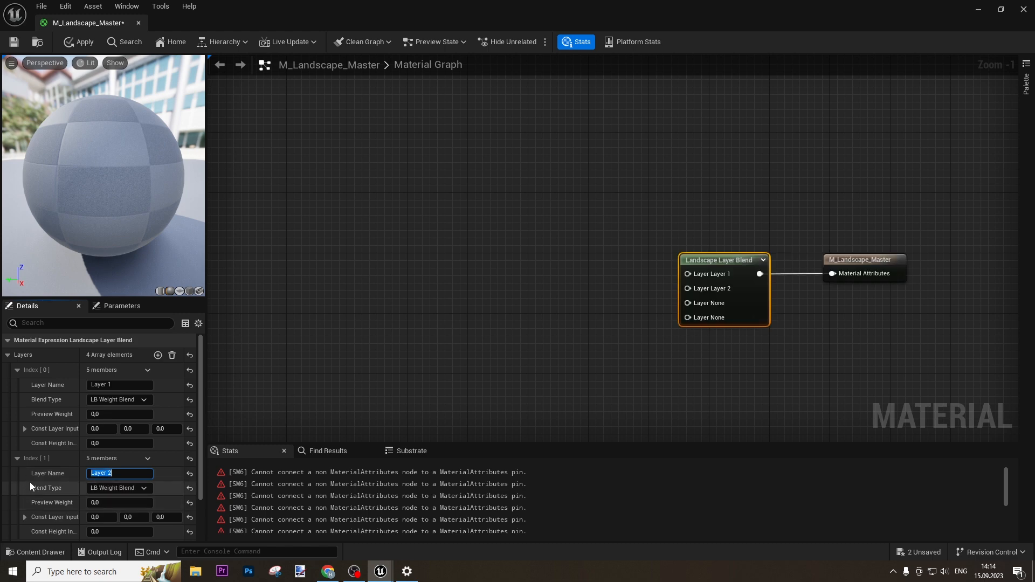
Name the third layer of the Landscape Layer Blend node Layer 3 and the fourth one Layer Road.
scroll(27, 485, down, 2)
click(17, 489)
click(108, 503)
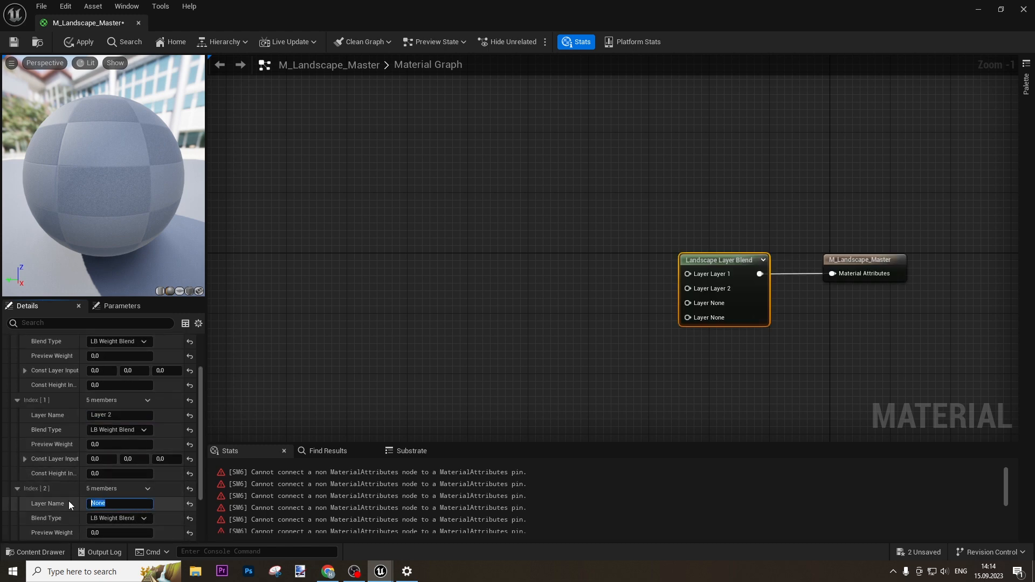
text(Layer 3)
key(Return)
scroll(43, 490, down, 3)
click(16, 505)
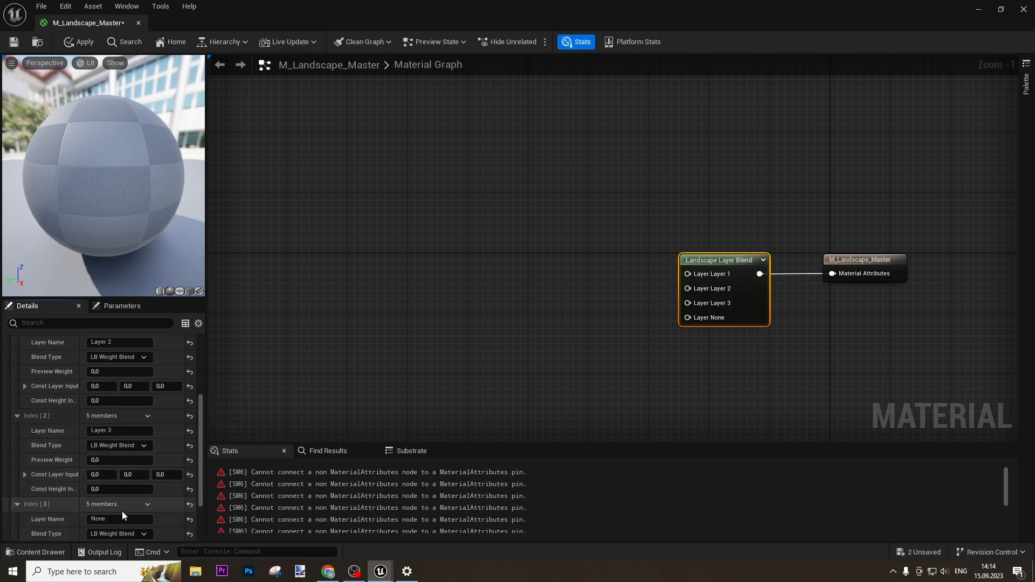
click(116, 520)
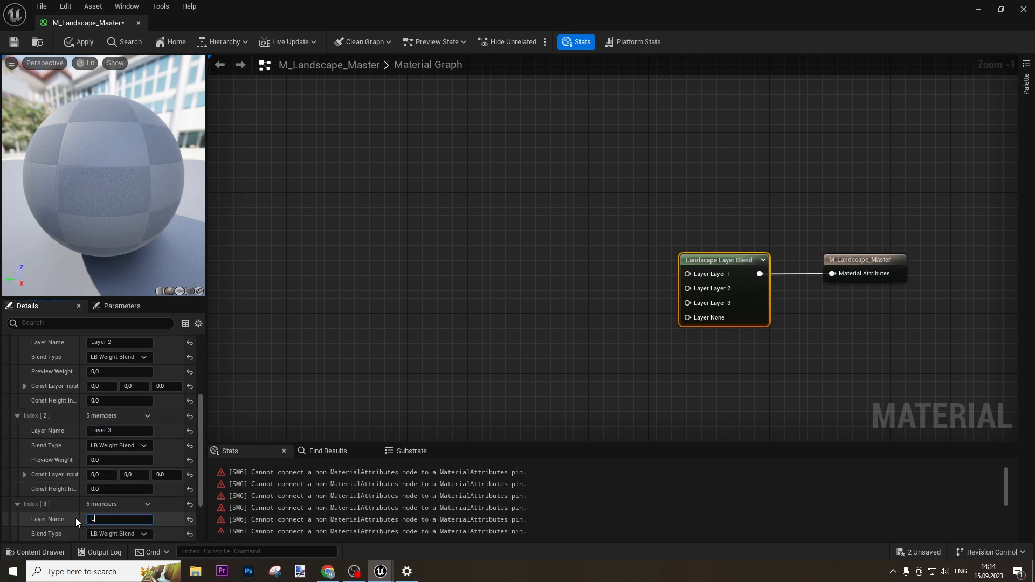
text(Layer Road)
key(Return)
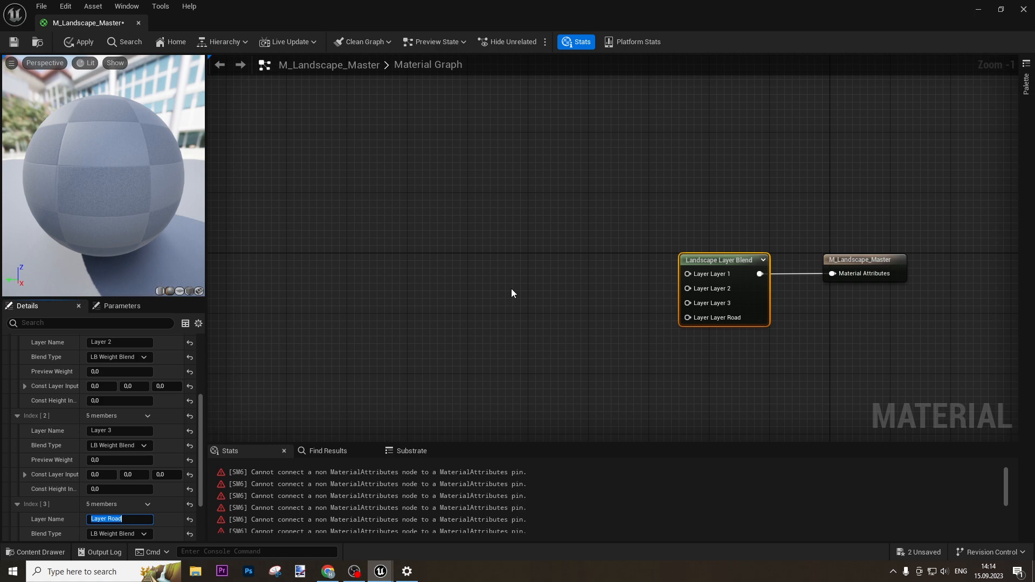
drag(688, 274, 644, 240)
click(557, 243)
scroll(652, 334, down, 2)
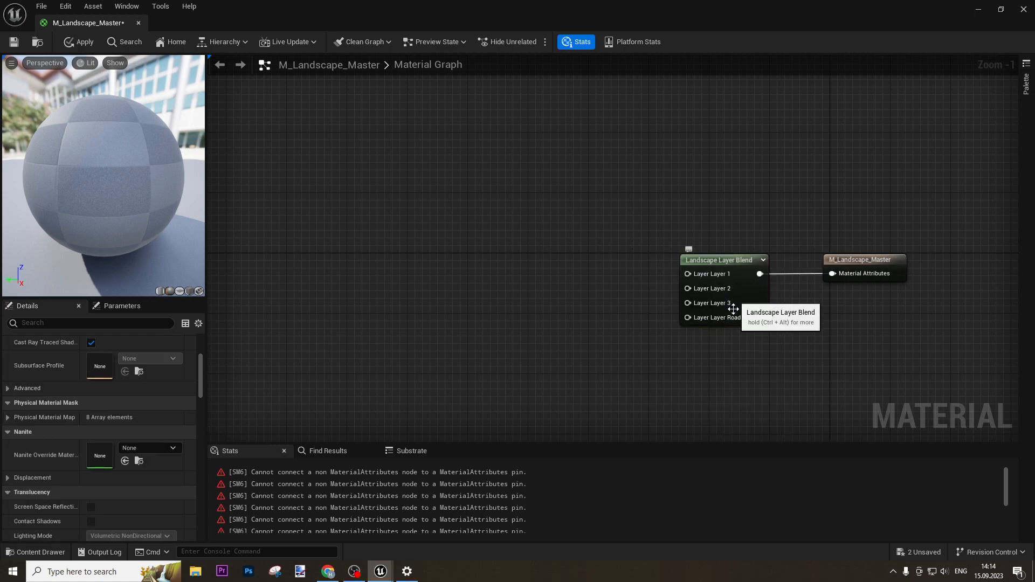
scroll(689, 332, up, 1)
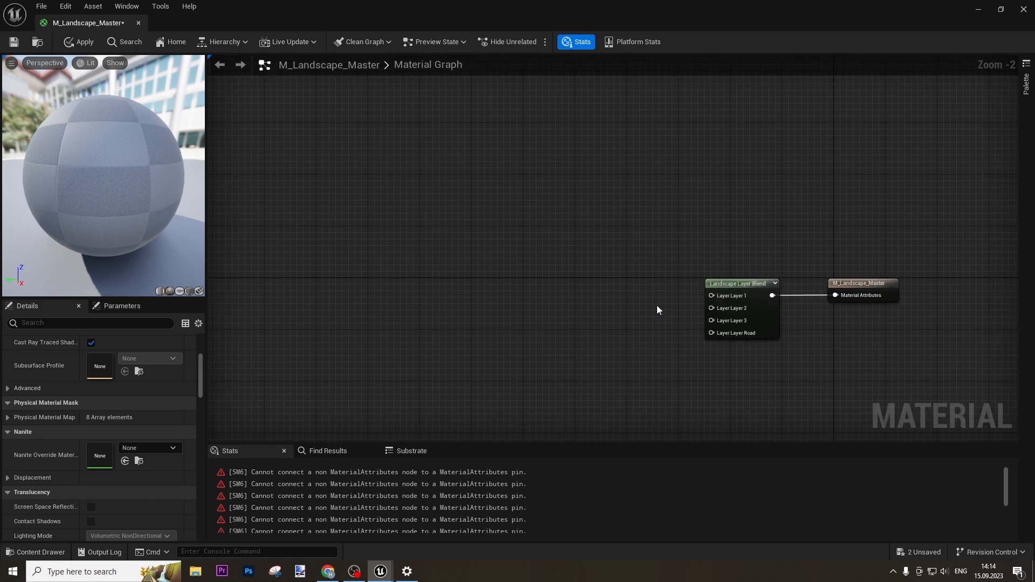
Add a MakeMaterialAttributes node and connect its output to the Layer 1 input of the Landscape Layer Blend node.
right_drag(603, 240, 580, 203)
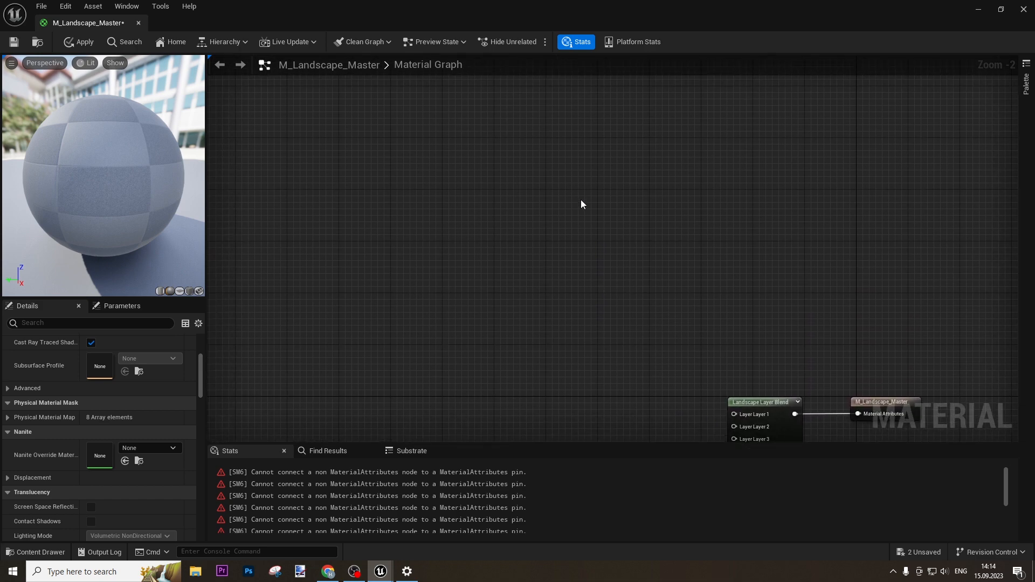
right_click(577, 190)
text(make mater)
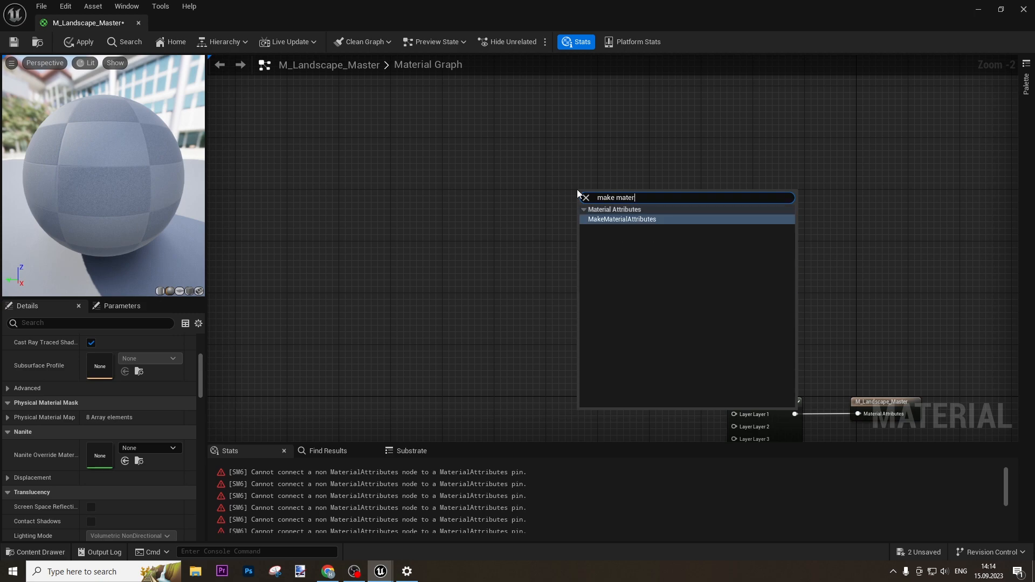
key(Return)
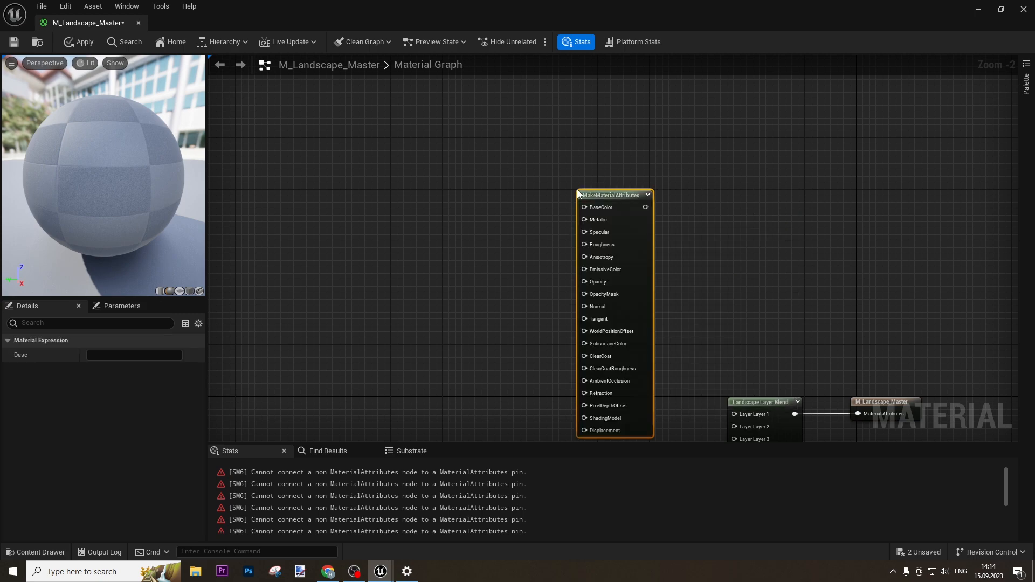
drag(649, 259, 576, 164)
drag(569, 110, 750, 414)
drag(569, 252, 473, 172)
Save the M_Landscape_Master material and dock its editor in the main window beside the Grassland level.
scroll(485, 232, down, 2)
mouse_move(547, 318)
right_down()
mouse_move(544, 291)
mouse_move(545, 304)
right_up()
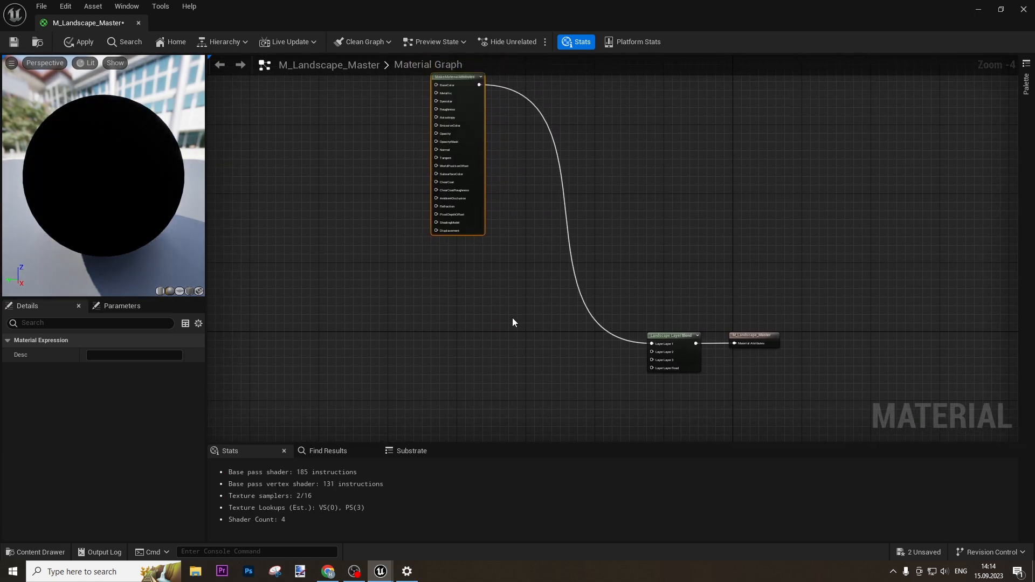
right_drag(350, 223, 587, 273)
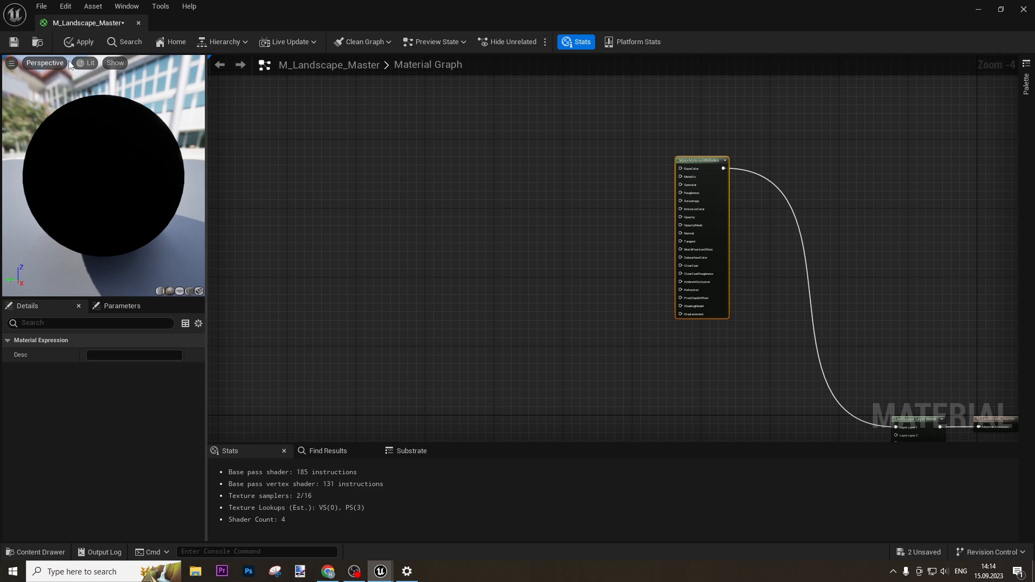
click(13, 43)
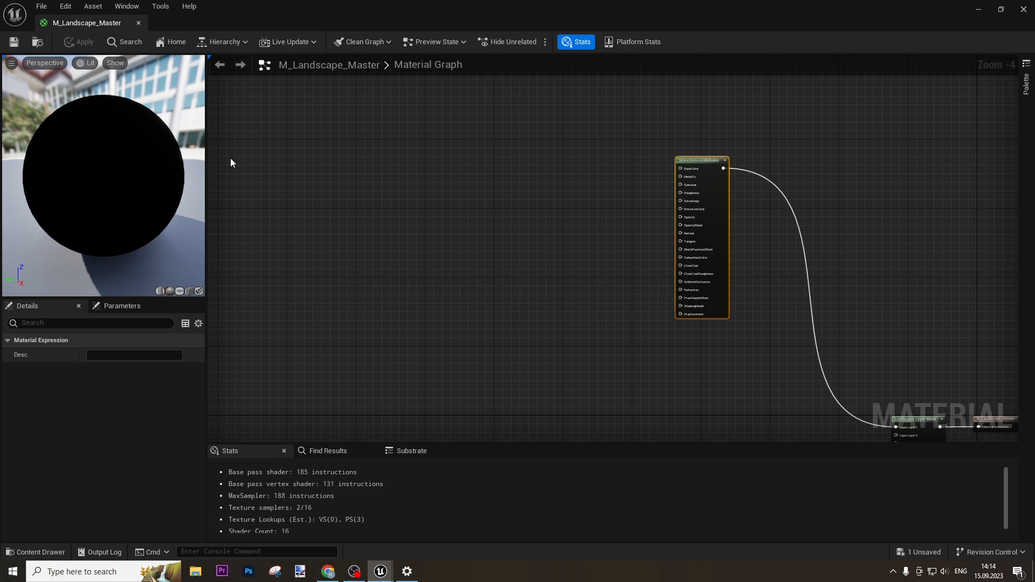
drag(86, 22, 284, 28)
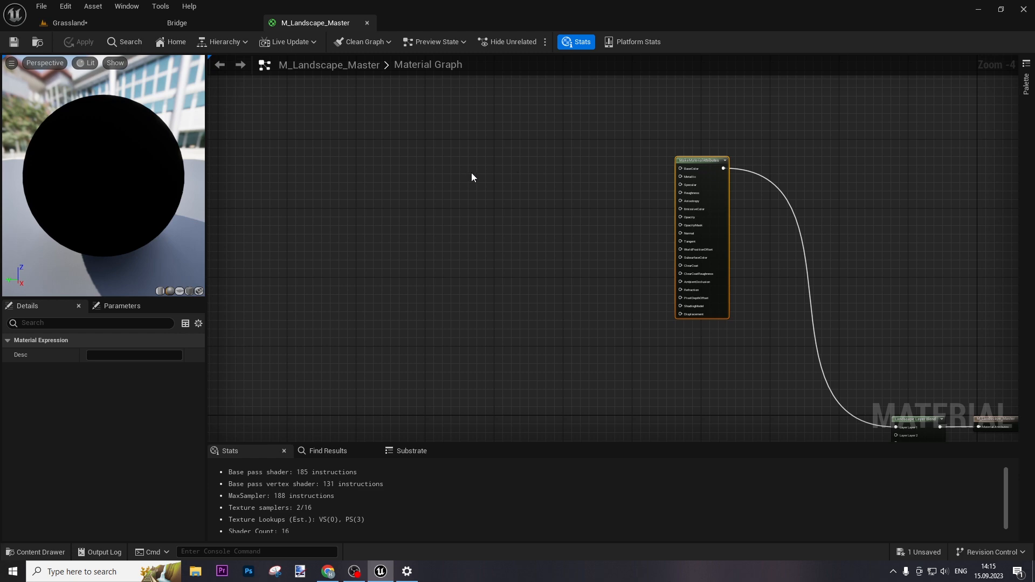
Create a material function named MF_Material_Process in the OwnMaterial folder and open it for editing.
click(84, 30)
right_click(256, 458)
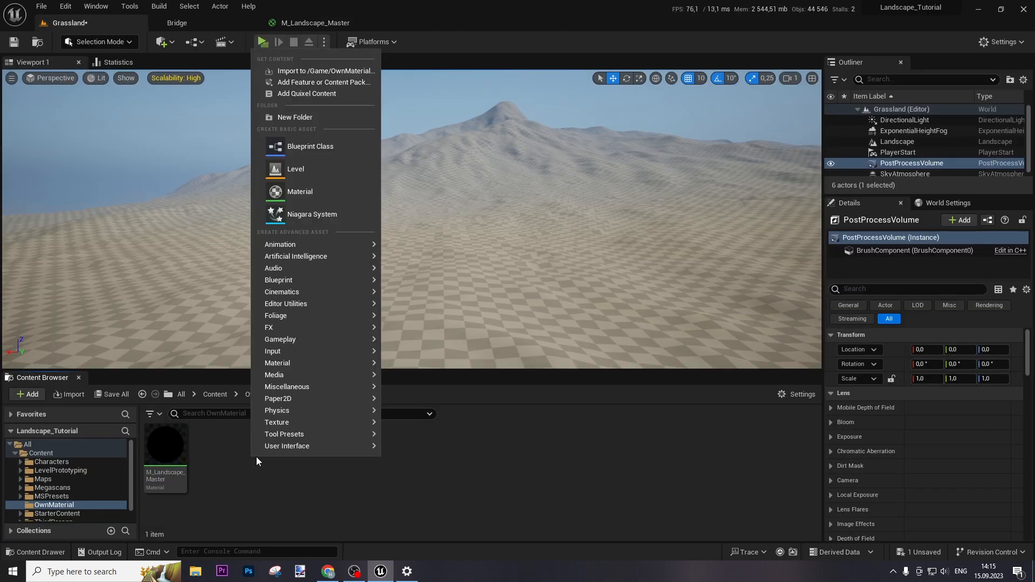
mouse_move(284, 279)
mouse_move(289, 363)
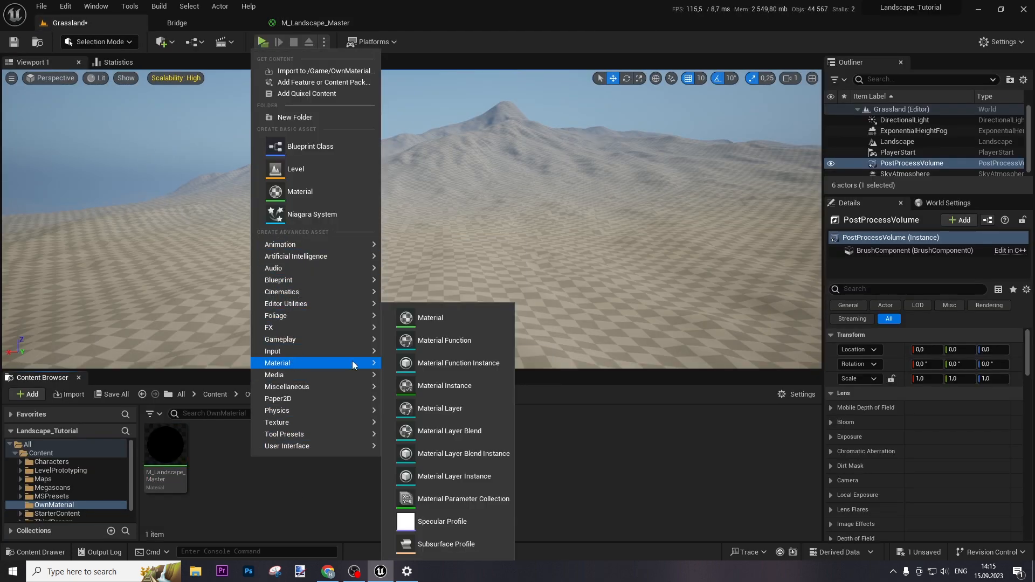
click(453, 341)
text(MF)
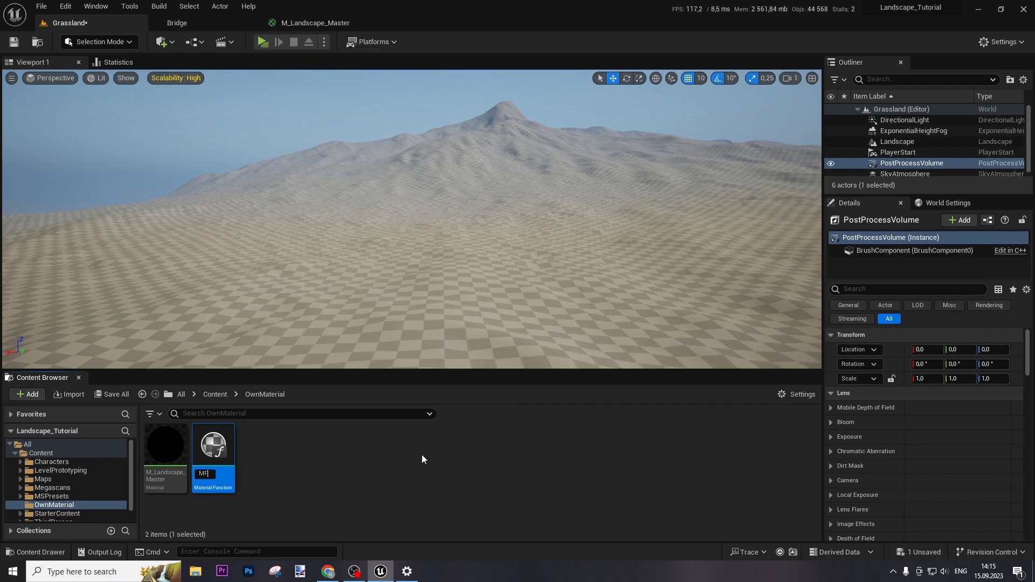
text(_)
text(Mat)
text(erial_F)
text(roce)
text(ss)
key(Return)
key(Return)
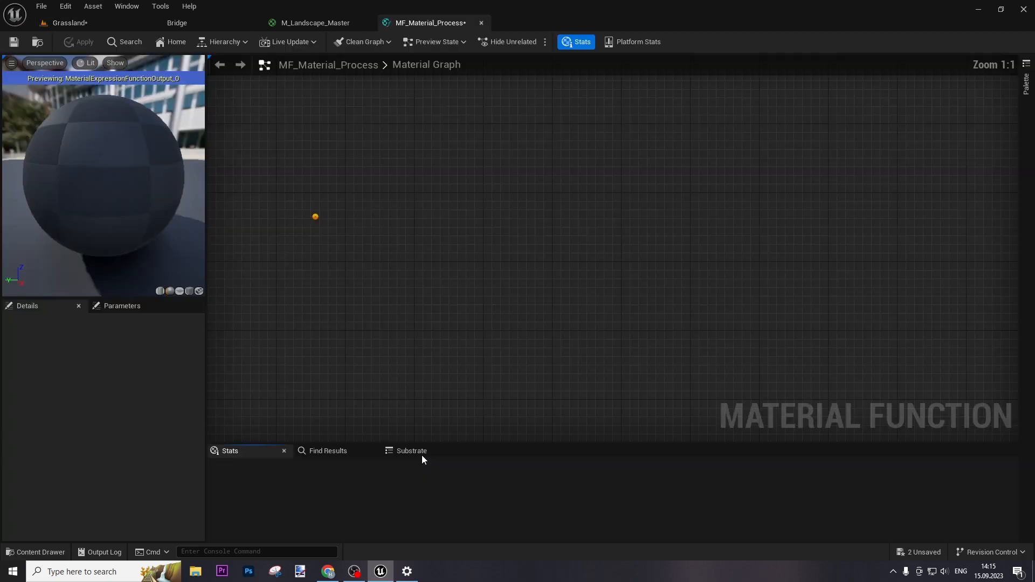
Add a Texture_Bombing node to the MF_Material_Process graph, ahead of the Output Result node.
click(402, 312)
right_drag(329, 221, 561, 238)
right_click(525, 237)
text(texture )
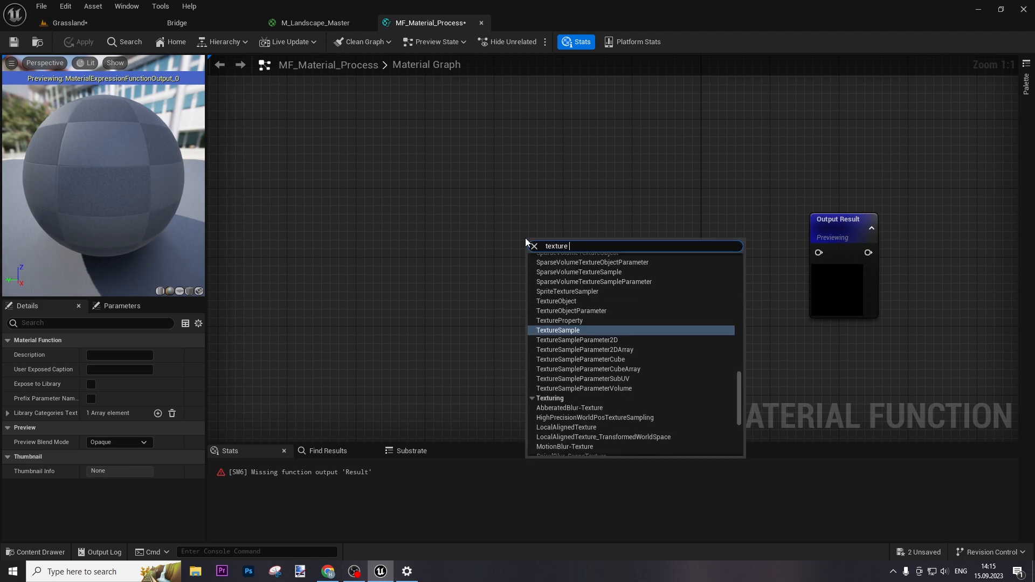
text(bomb)
key(Return)
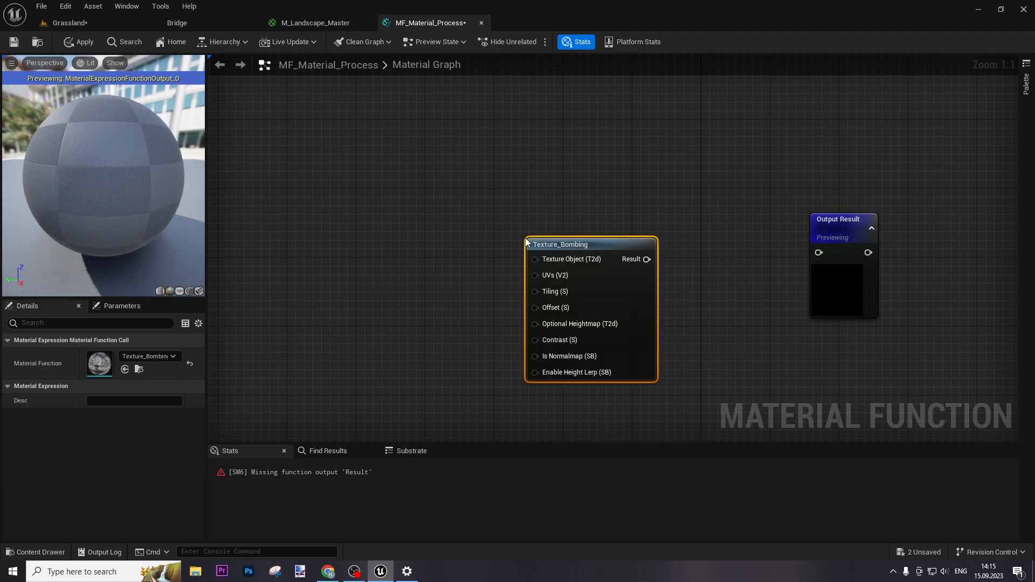
Open the Texture_Bombing function and examine its graph from the Height texture samples to the Output Result.
drag(585, 276, 463, 229)
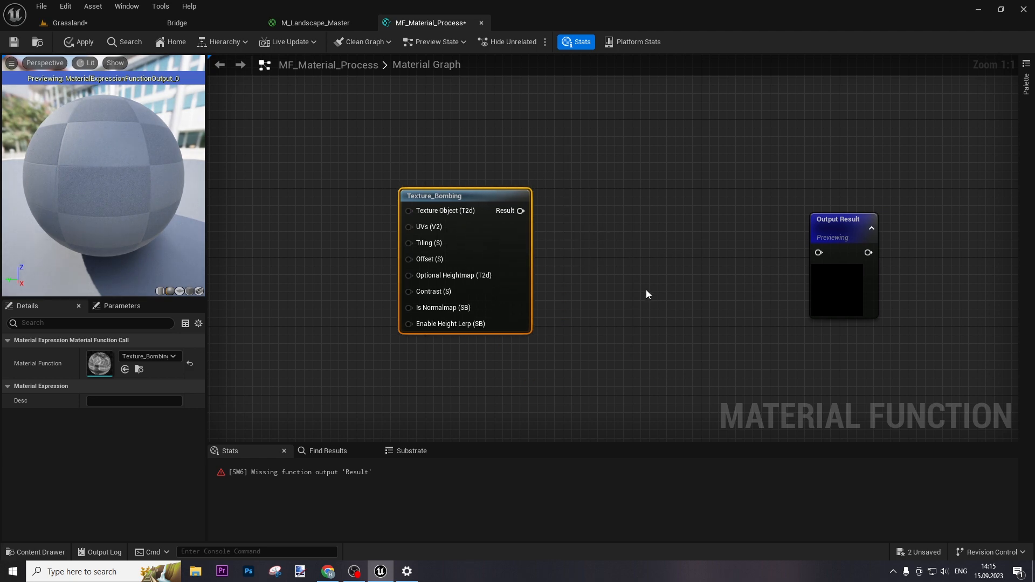
double_click(483, 237)
click(621, 342)
scroll(622, 341, up, 2)
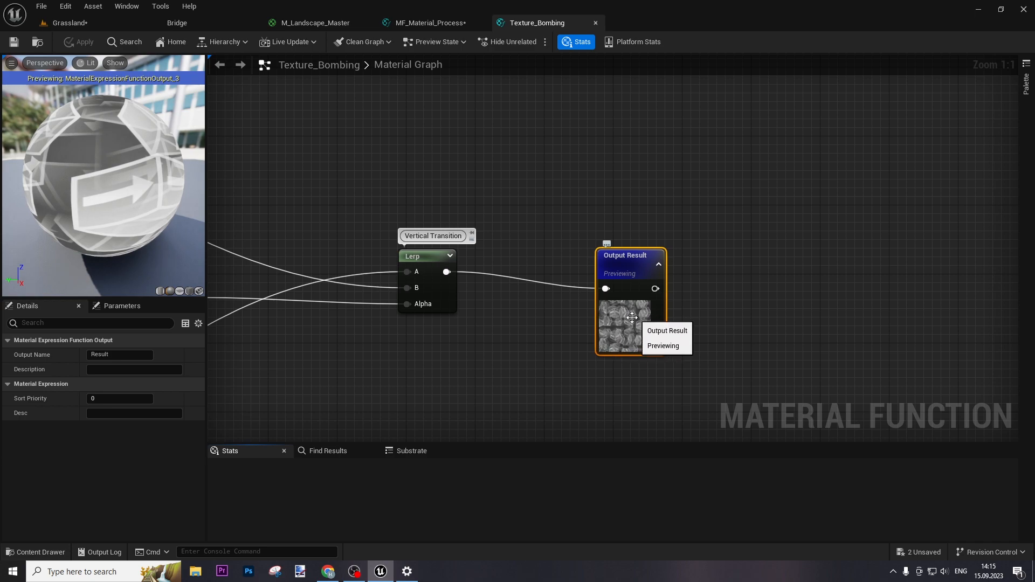
right_drag(301, 172, 634, 369)
scroll(432, 231, down, 4)
click(326, 187)
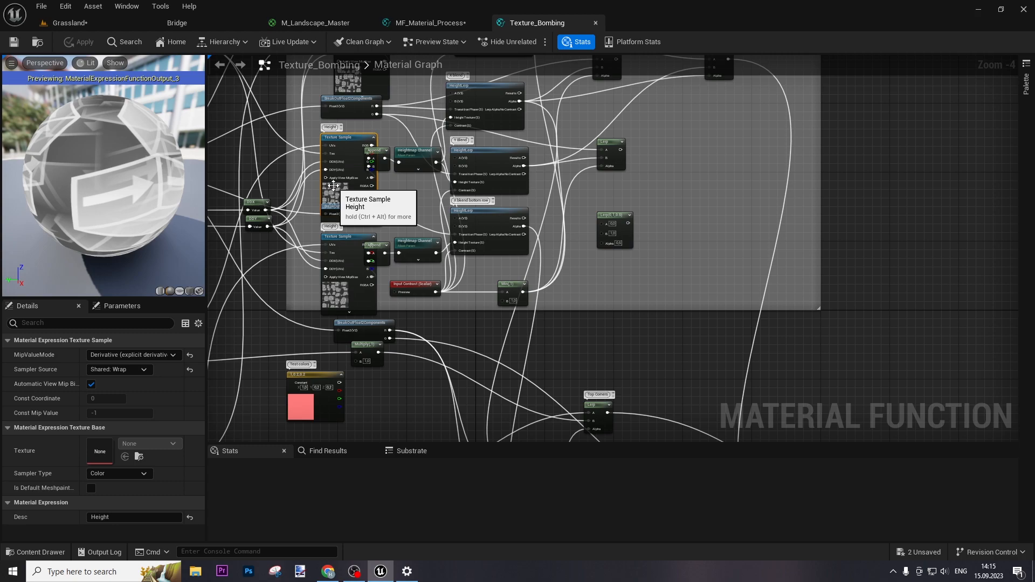
scroll(295, 200, up, 4)
scroll(469, 274, down, 7)
right_drag(743, 319, 536, 173)
scroll(560, 289, up, 7)
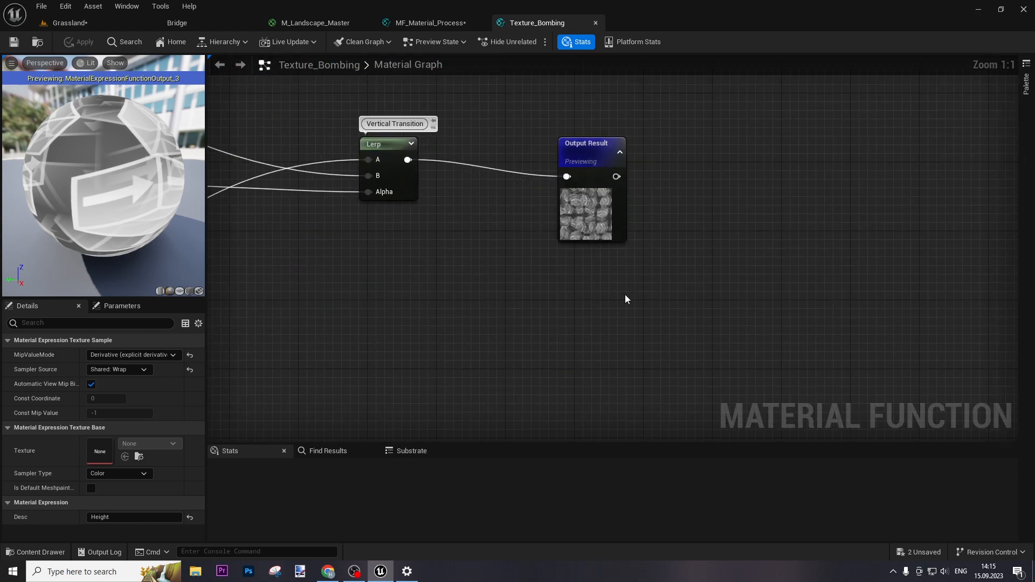
Inspect the height-blending group of Texture_Bombing, including its Height texture samples and the optional heightmap input feeding them.
right_drag(474, 212, 747, 327)
scroll(697, 307, down, 5)
right_drag(490, 213, 749, 358)
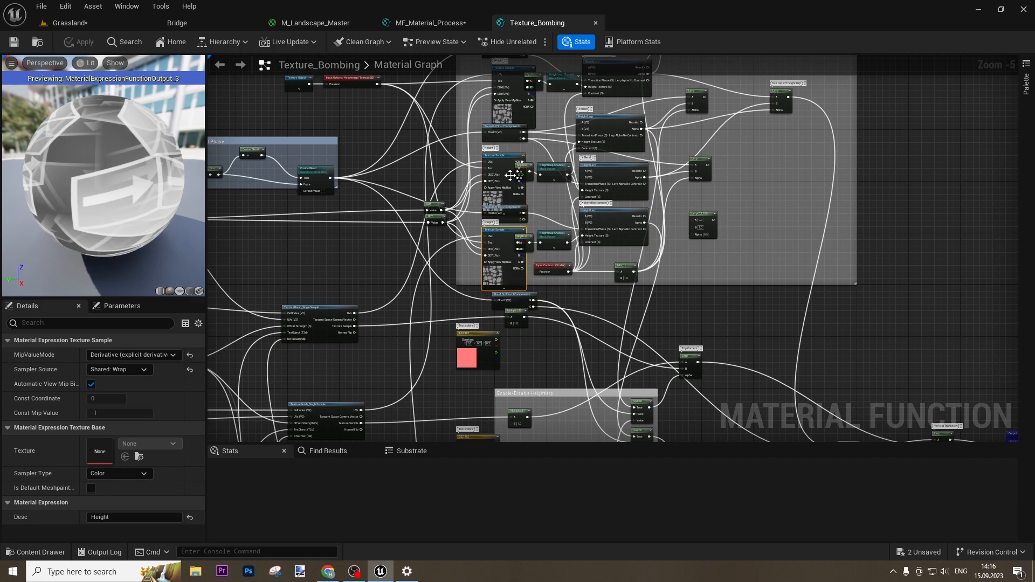
click(516, 87)
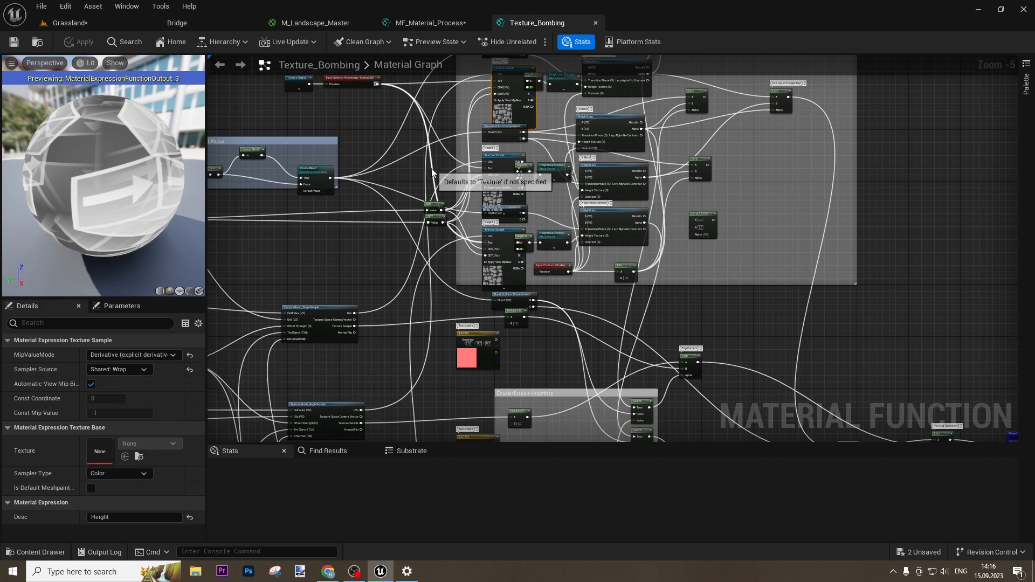
scroll(415, 155, down, 4)
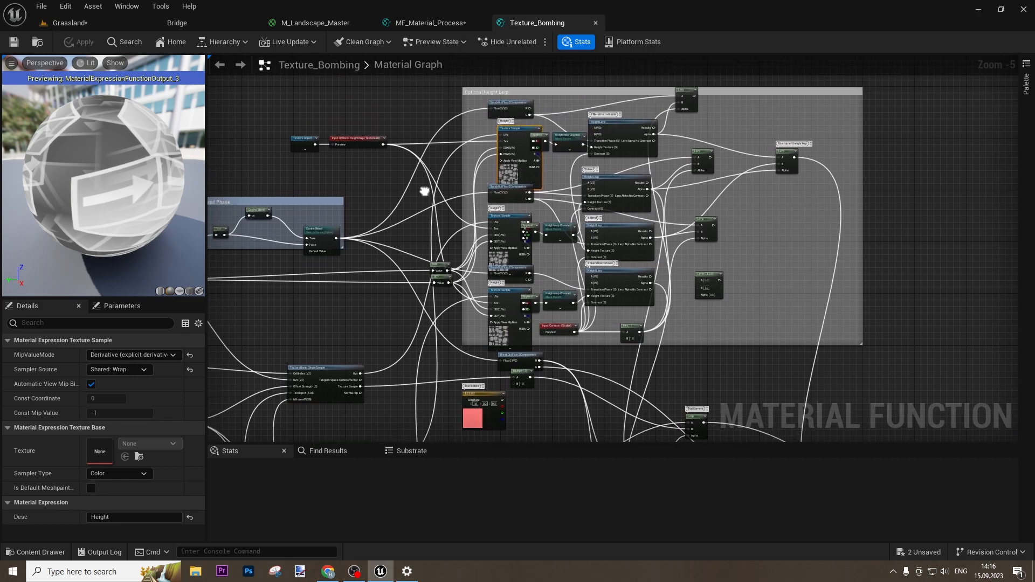
right_drag(448, 208, 481, 233)
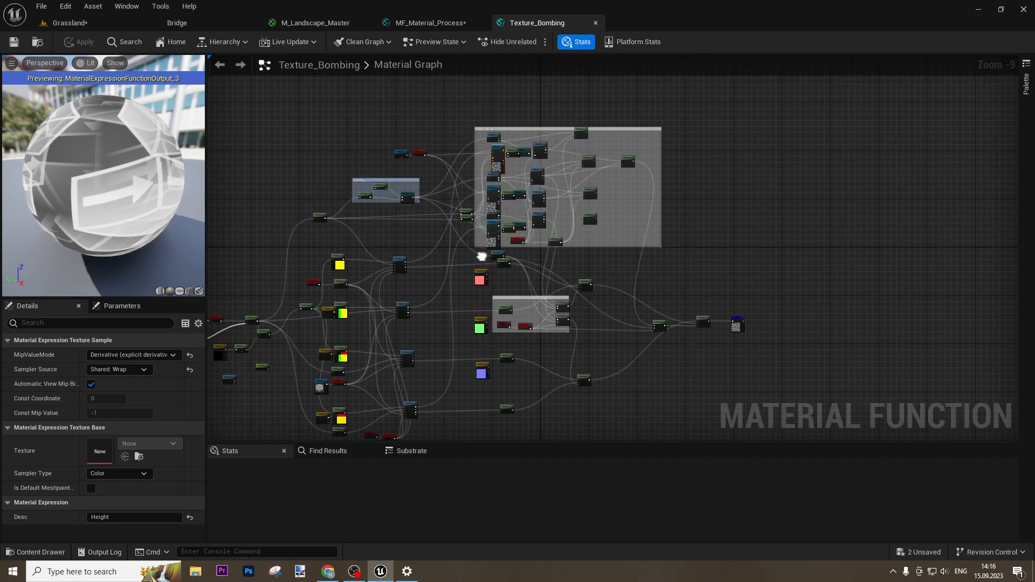
scroll(521, 249, up, 7)
click(520, 249)
scroll(540, 329, down, 5)
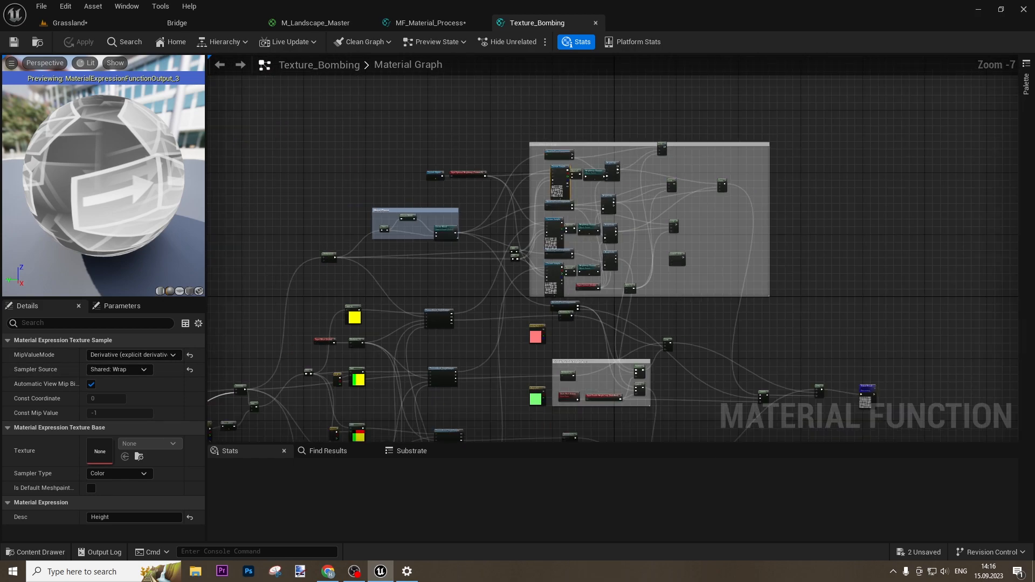
Check the Sampler Source options of the selected Height texture sample and look over the rest of the Texture_Bombing graph.
right_drag(685, 327, 626, 164)
click(117, 369)
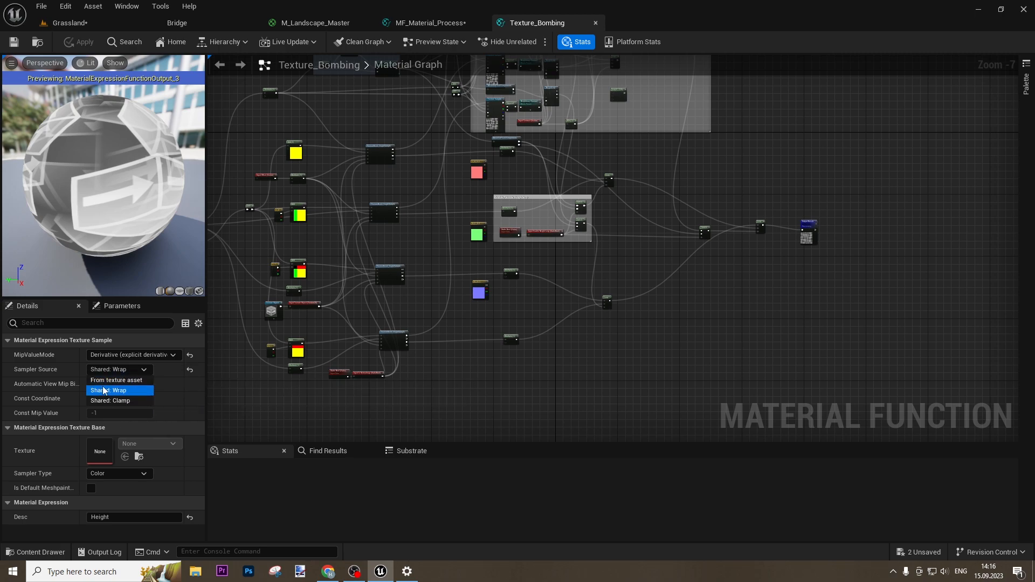
click(461, 331)
right_drag(461, 331, 512, 307)
right_drag(556, 252, 571, 400)
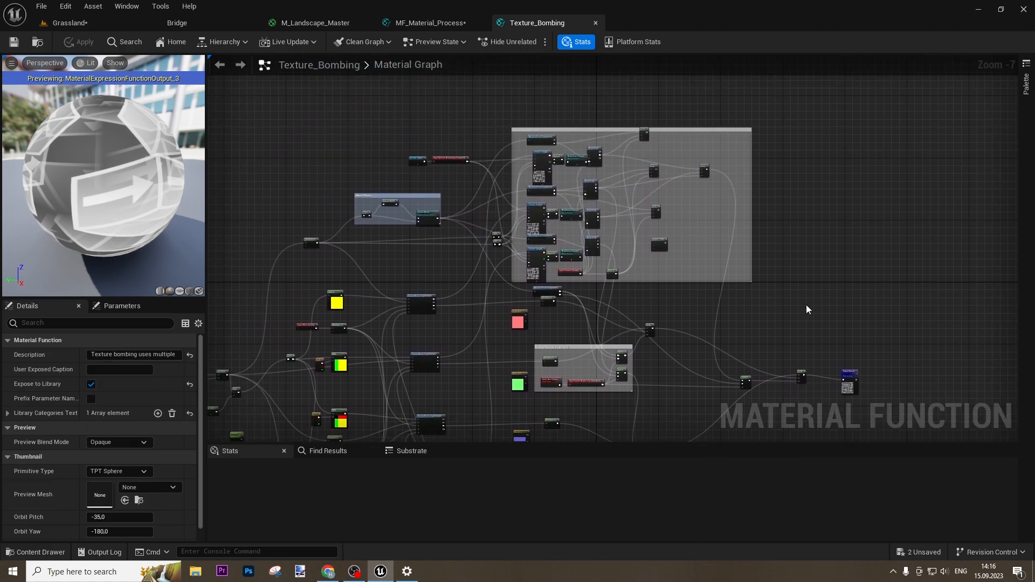
right_drag(804, 301, 531, 295)
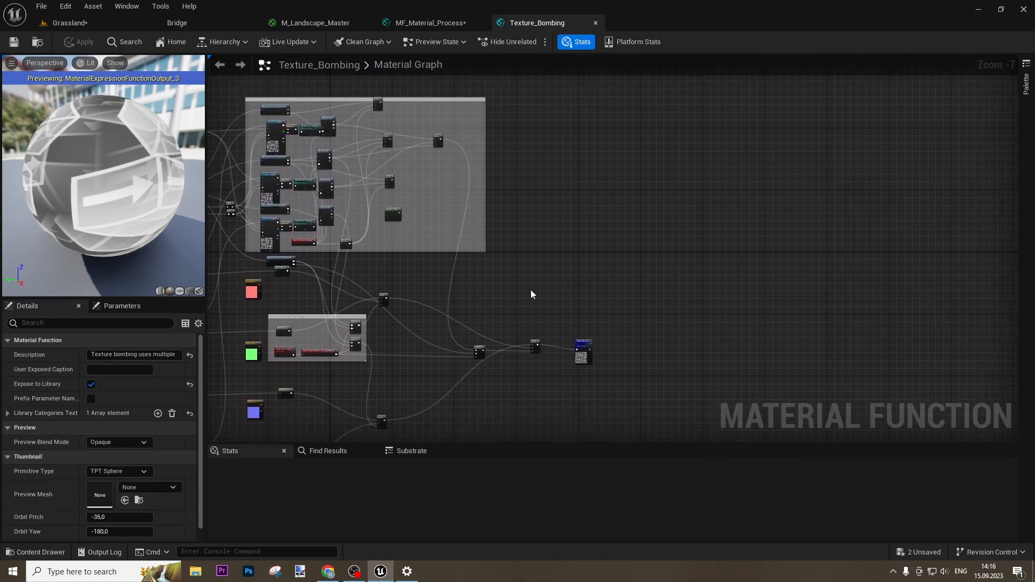
Close the Texture_Bombing function and connect the node's Result to Output Result in MF_Material_Process.
click(595, 23)
right_drag(327, 199, 426, 184)
drag(620, 196, 750, 184)
click(384, 137)
right_drag(384, 137, 575, 165)
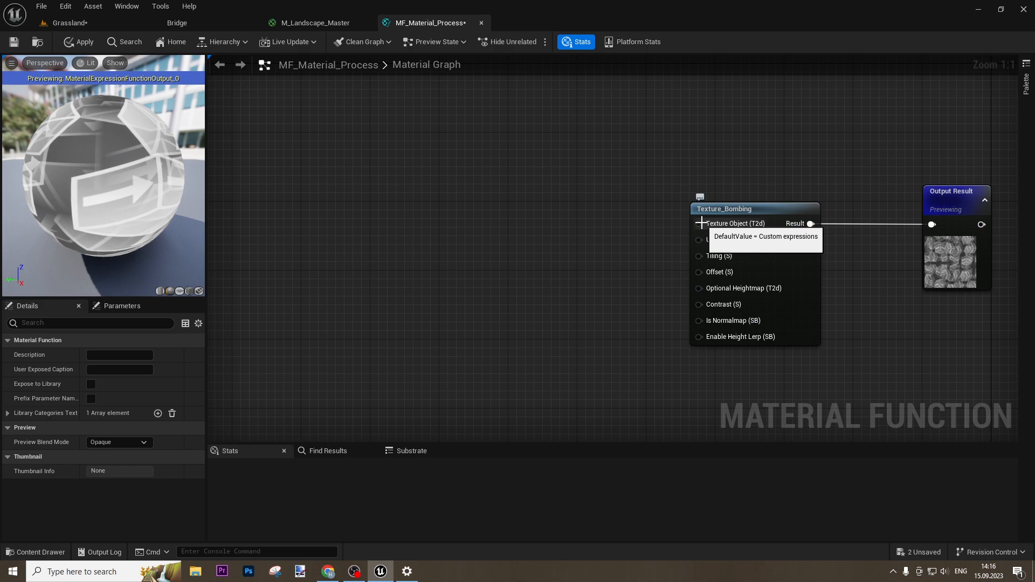
Add a FunctionInput node named Texture to the MF_Material_Process graph, ahead of the Texture_Bombing node.
right_click(390, 149)
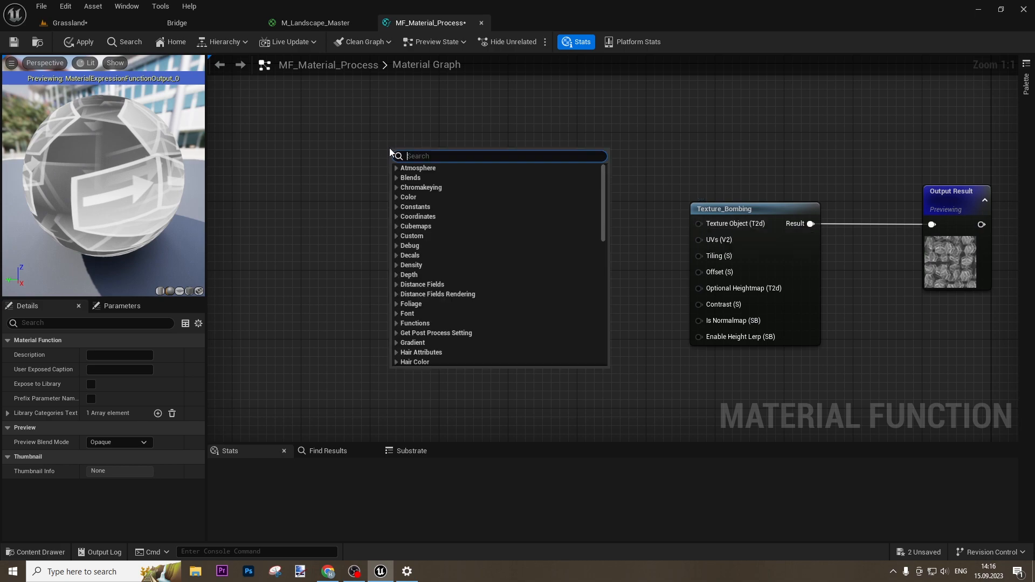
text(input)
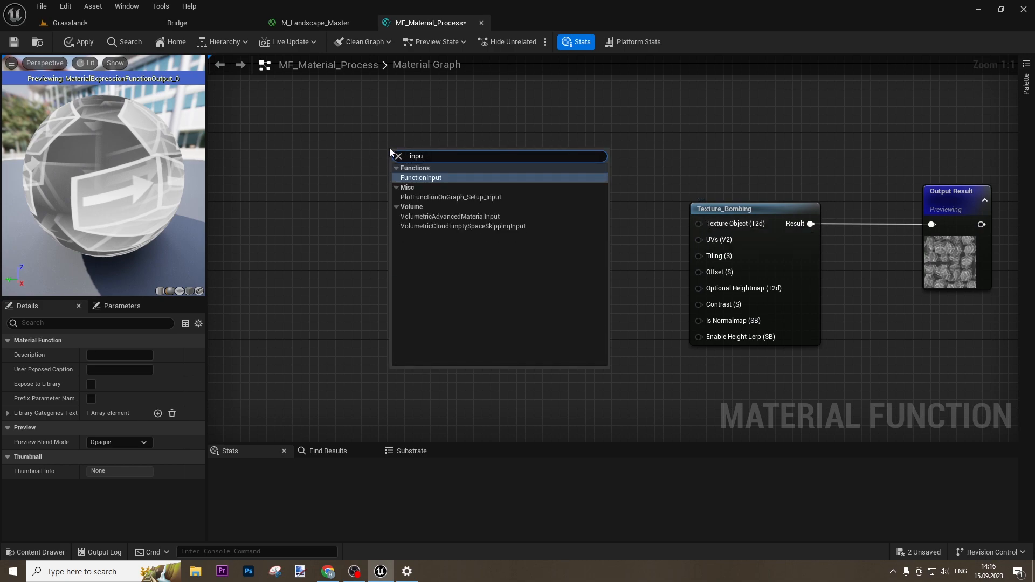
key(Return)
click(107, 355)
text(Texture)
key(Return)
Set the Texture input's type to Function Input Texture 2D and connect it to Texture_Bombing's Texture Object.
drag(480, 170, 708, 223)
click(496, 306)
click(431, 218)
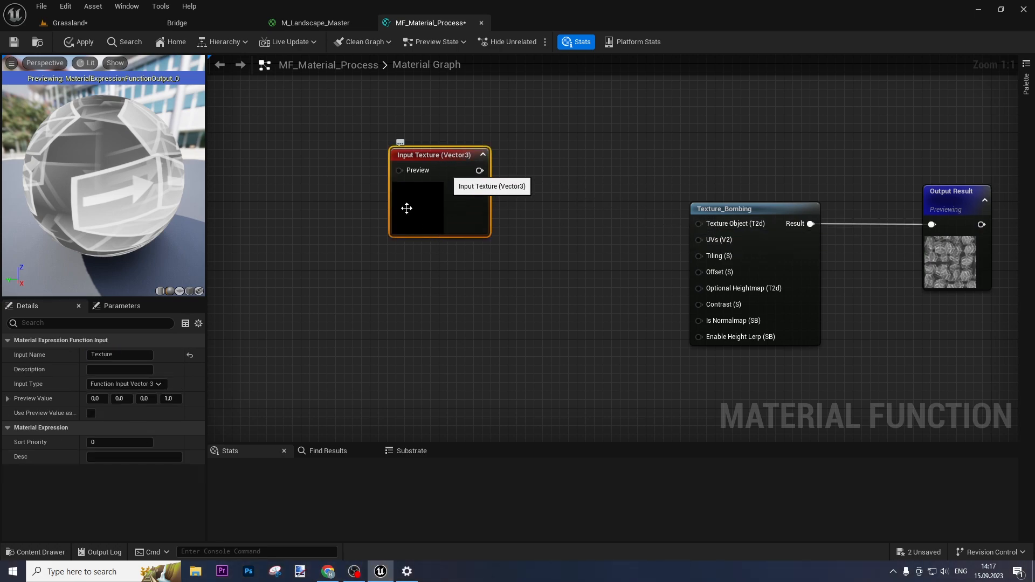
click(125, 383)
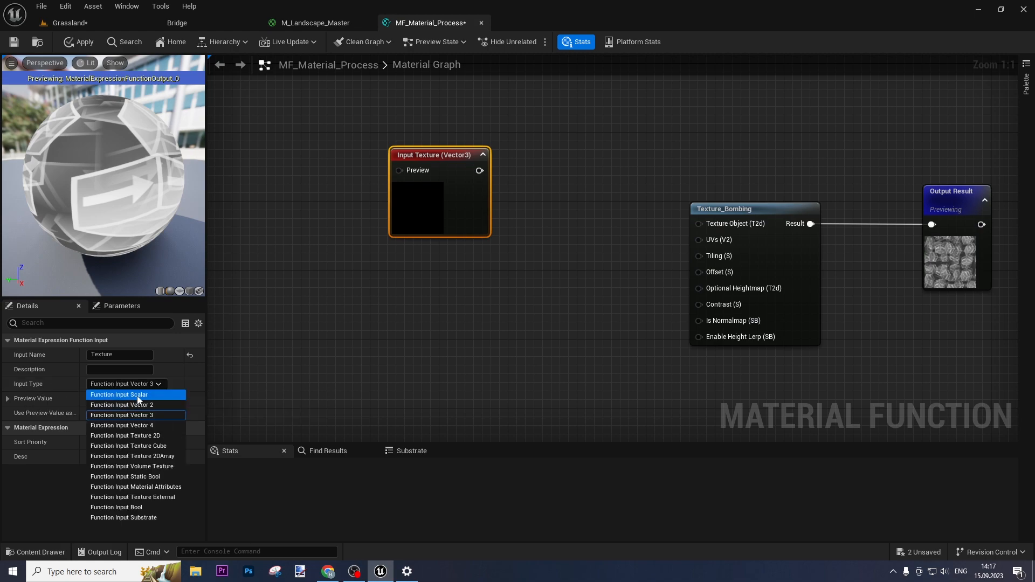
click(125, 436)
drag(488, 171, 742, 224)
drag(423, 228, 409, 185)
click(529, 237)
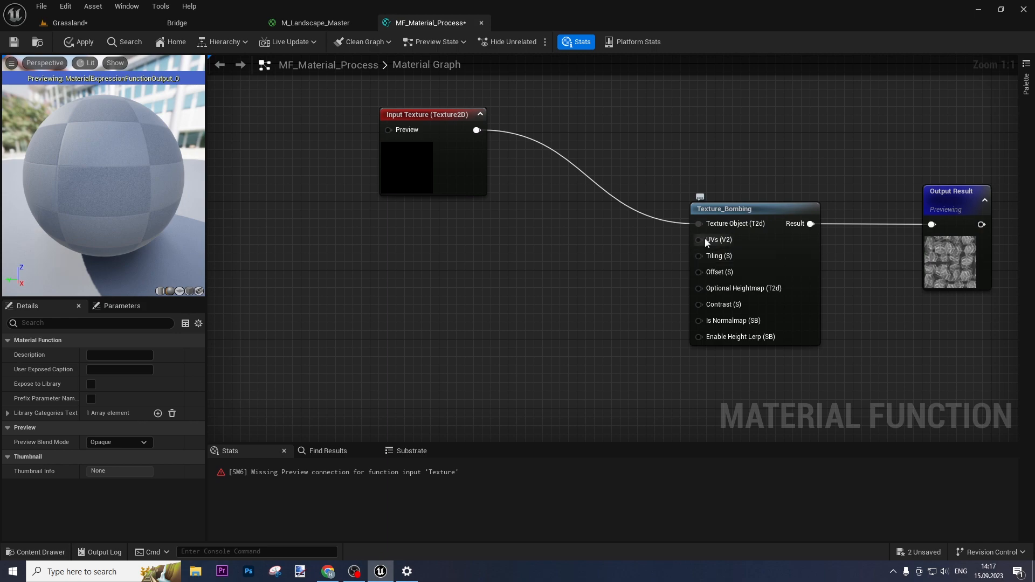
Add a FunctionInput node connected to Texture_Bombing's UVs and place it below the Texture input.
drag(698, 239, 481, 230)
text(impu)
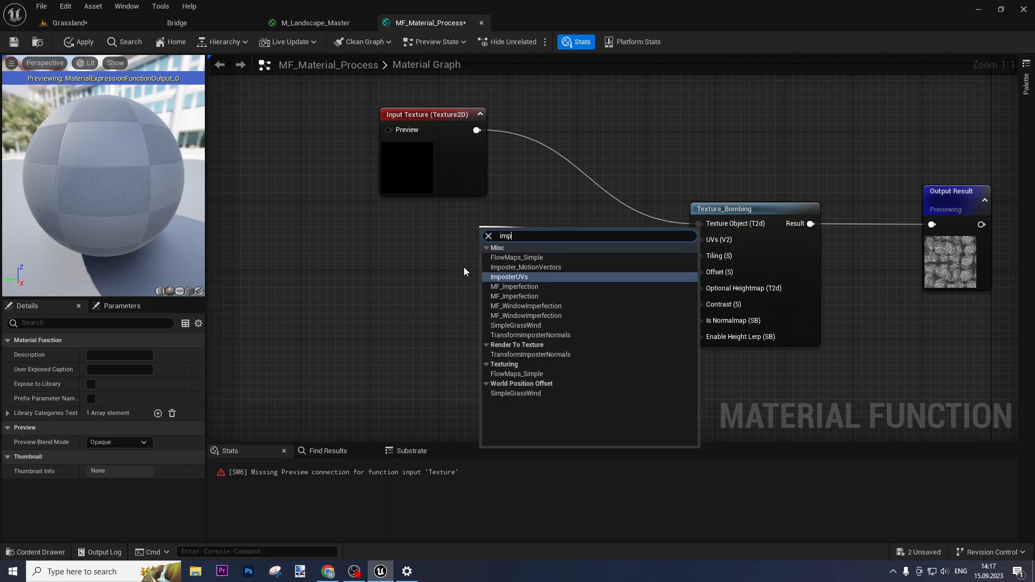
key(BackSpace)
key(BackSpace)
key(BackSpace)
text(npu)
key(Return)
drag(501, 282, 385, 283)
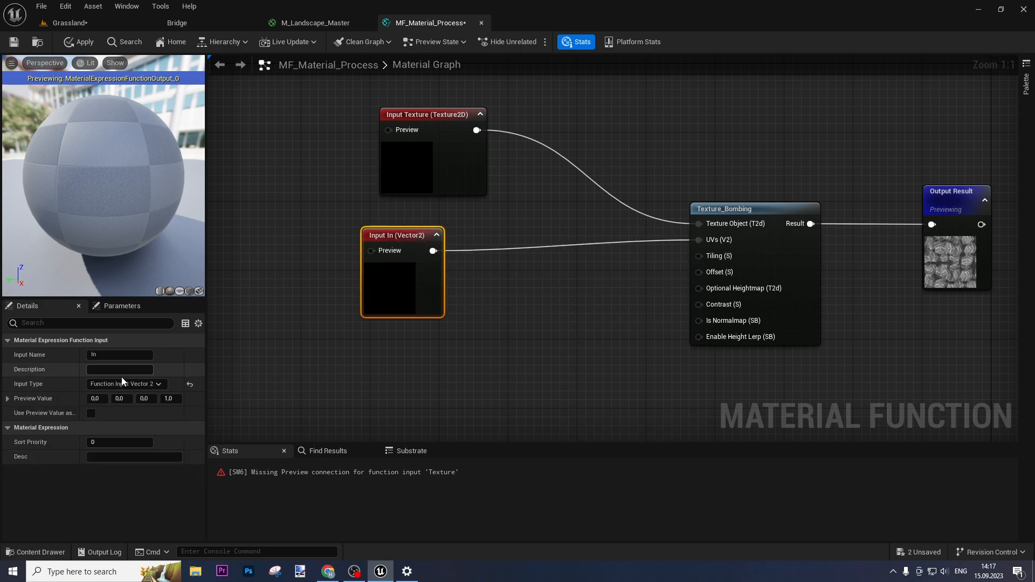
Change the UVs input node to Function Input Scalar, name it UV Scale and give it sort priority 1.
click(159, 384)
click(108, 395)
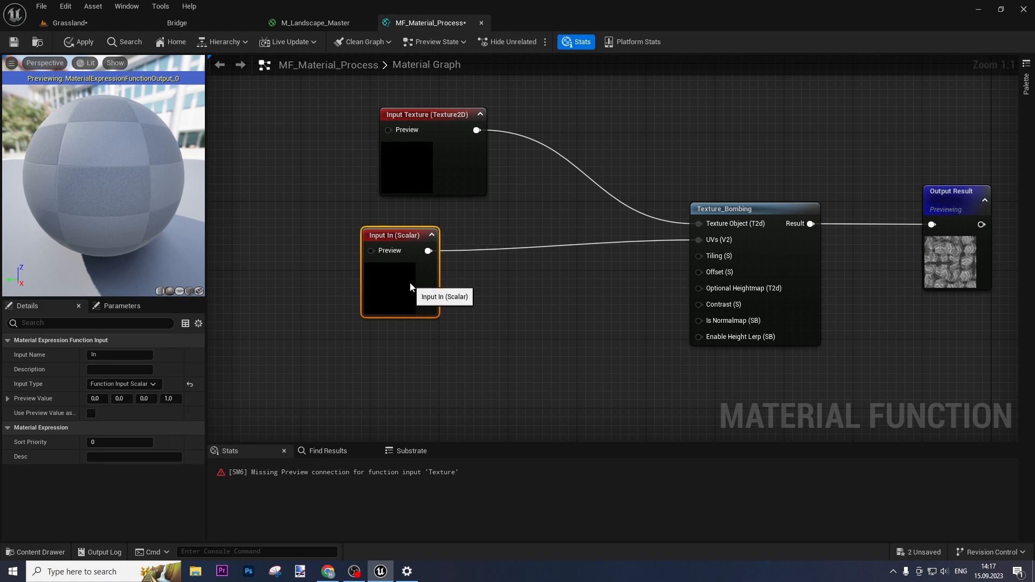
click(100, 355)
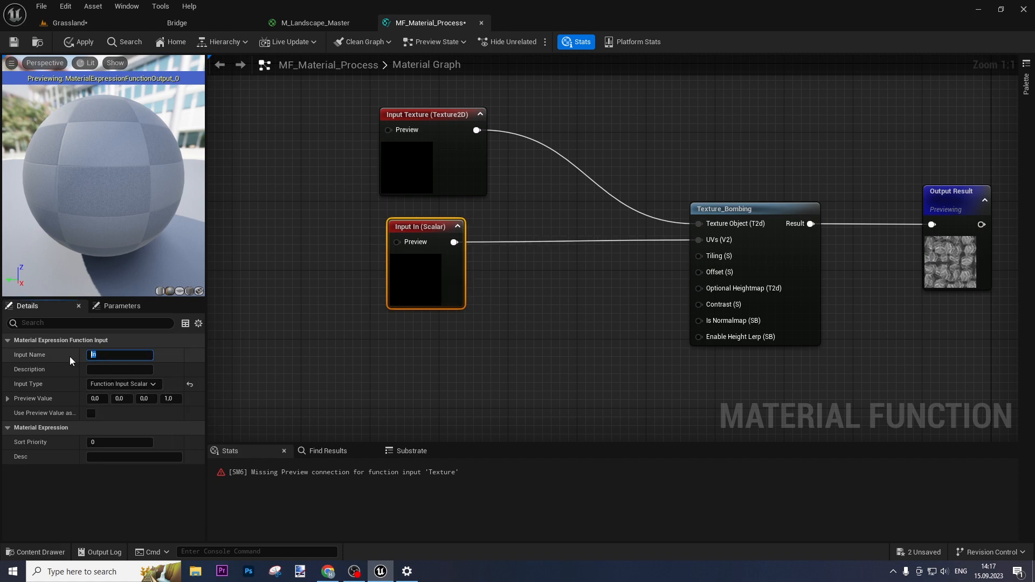
text(UV Scale)
key(Return)
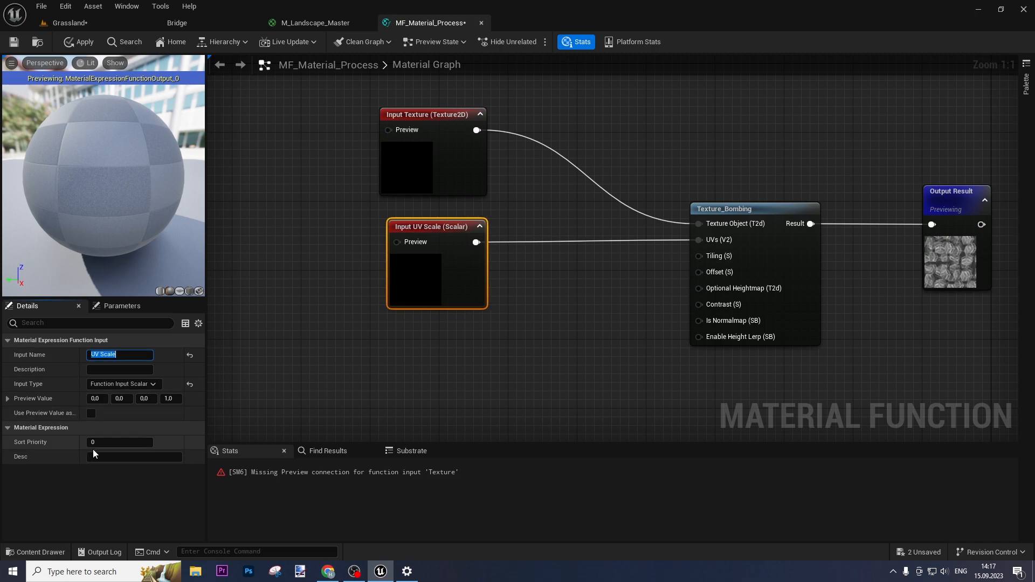
click(406, 346)
click(468, 275)
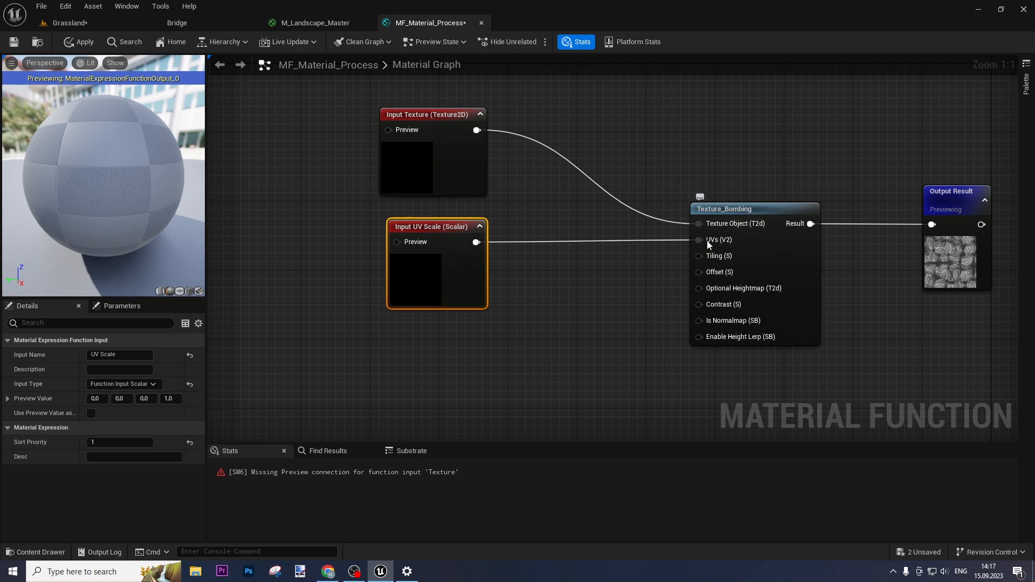
drag(445, 298, 445, 289)
click(485, 318)
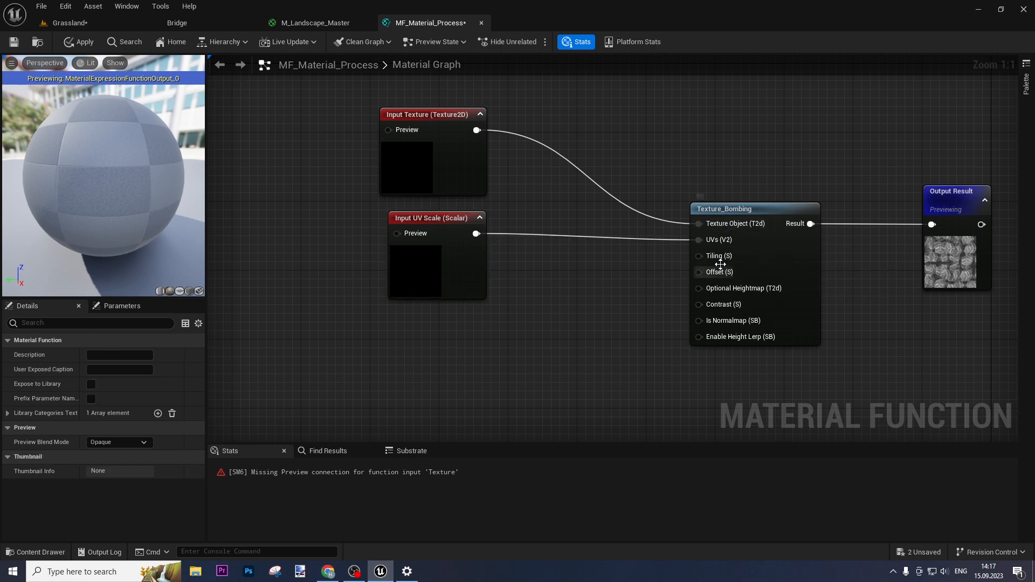
Collapse the UV Scale input's preview and duplicate the node twice.
click(480, 219)
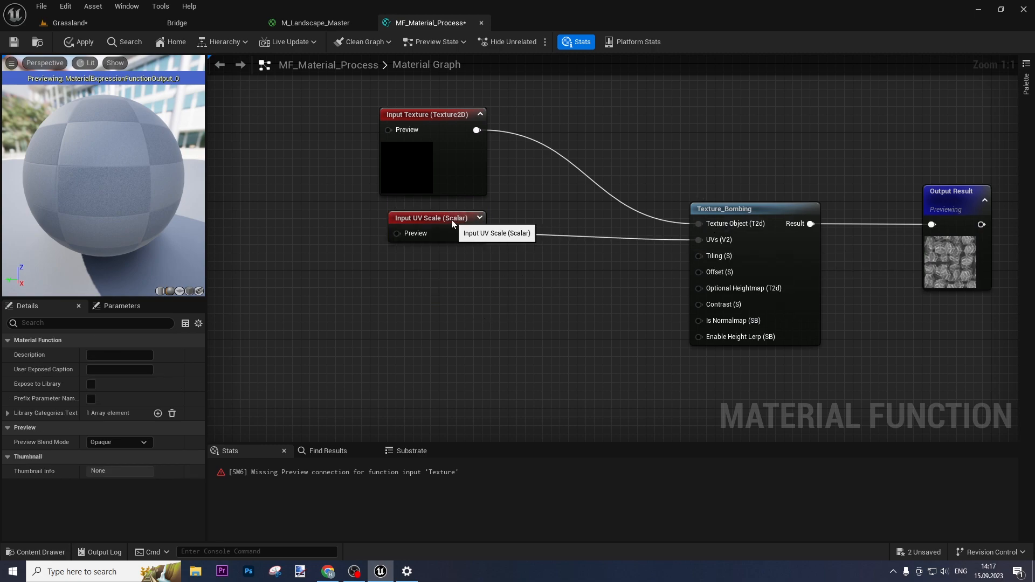
click(451, 219)
key(ctrl+d)
key(ctrl+d)
Rename the first UV Scale copy to Tiling, connect it to Texture_Bombing's Tiling and align it under UV Scale.
click(477, 280)
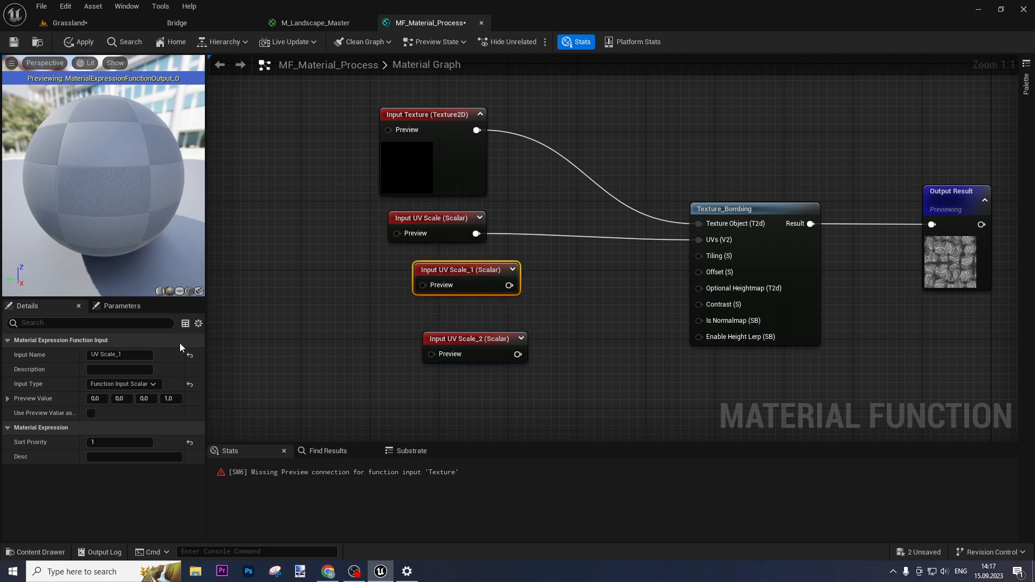
click(123, 355)
text(Tiling)
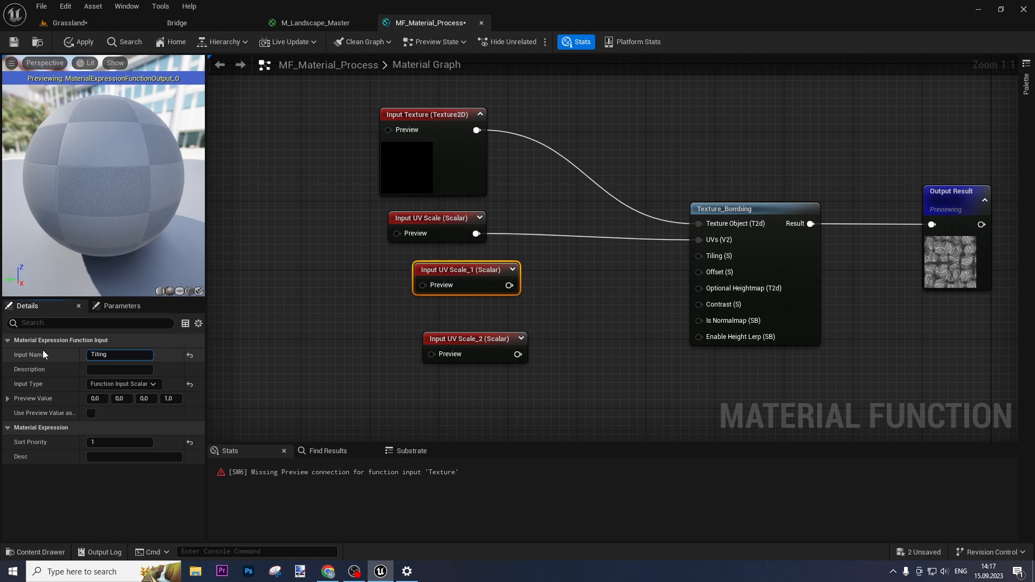
key(Return)
drag(490, 285, 698, 256)
drag(465, 270, 447, 262)
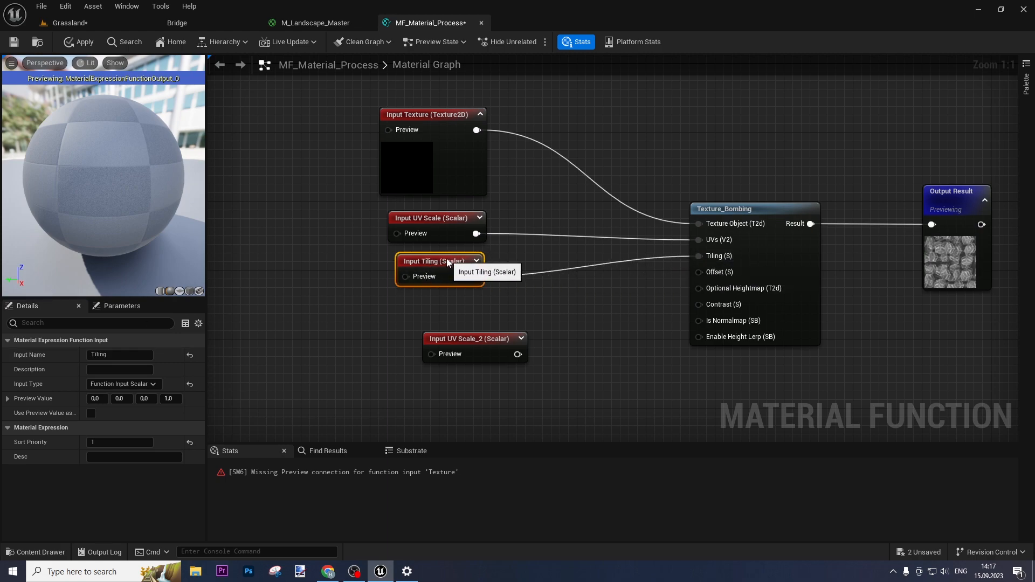
Connect the second UV Scale copy to Texture_Bombing's Offset, rename it Offset and align it under the Tiling input.
click(625, 278)
drag(698, 272, 513, 353)
click(478, 346)
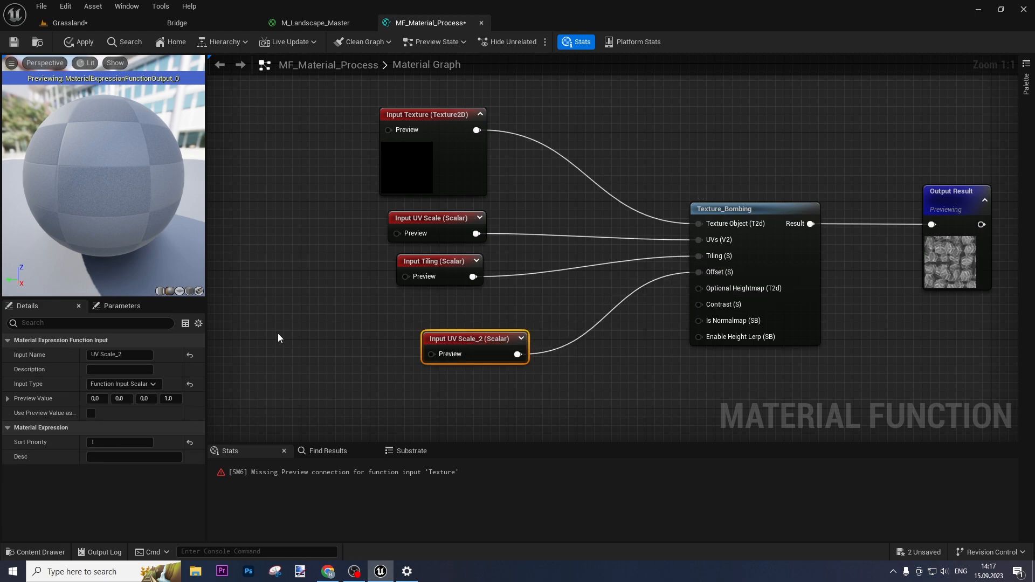
drag(138, 354, 29, 350)
text(Offset)
key(Return)
drag(488, 339, 462, 304)
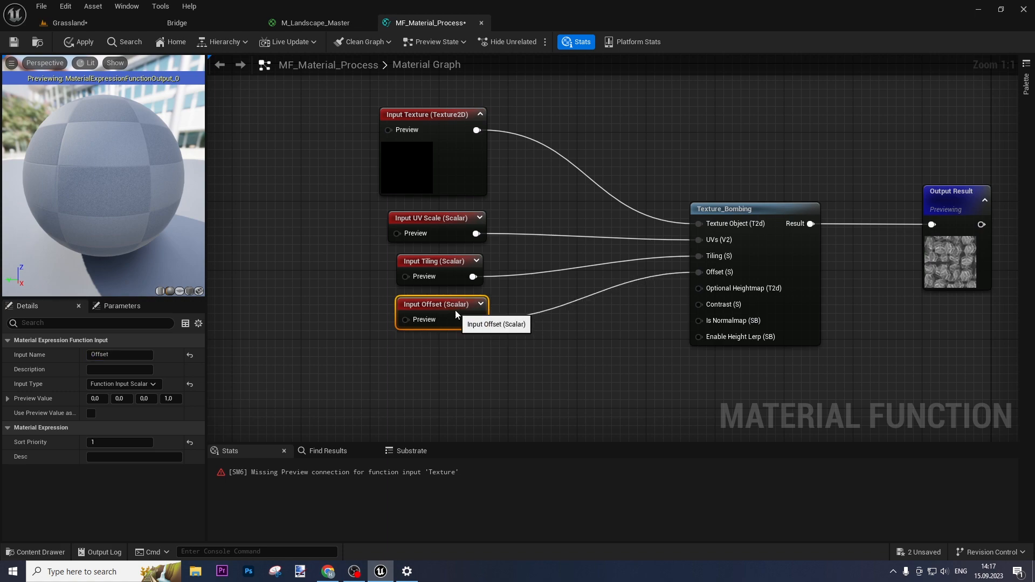
Set the sort priority to 2 for the Tiling input and 3 for the Offset input.
click(463, 263)
key(Return)
click(452, 307)
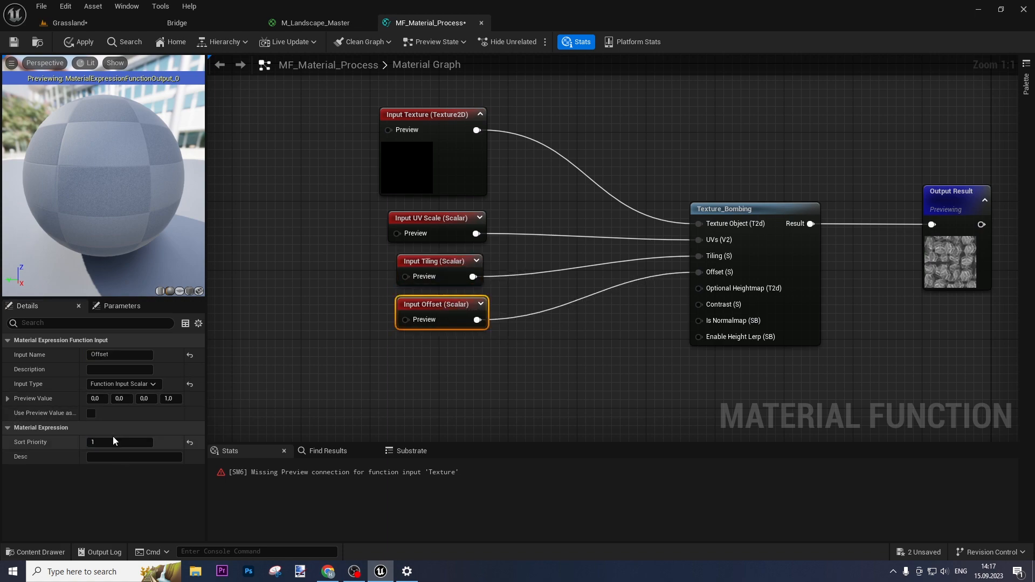
click(475, 367)
click(443, 263)
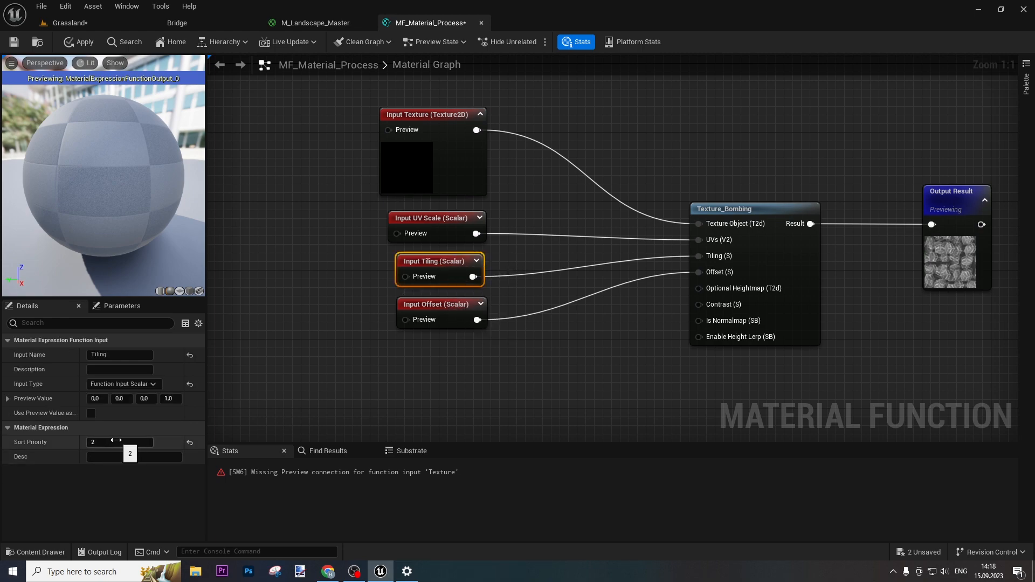
click(457, 306)
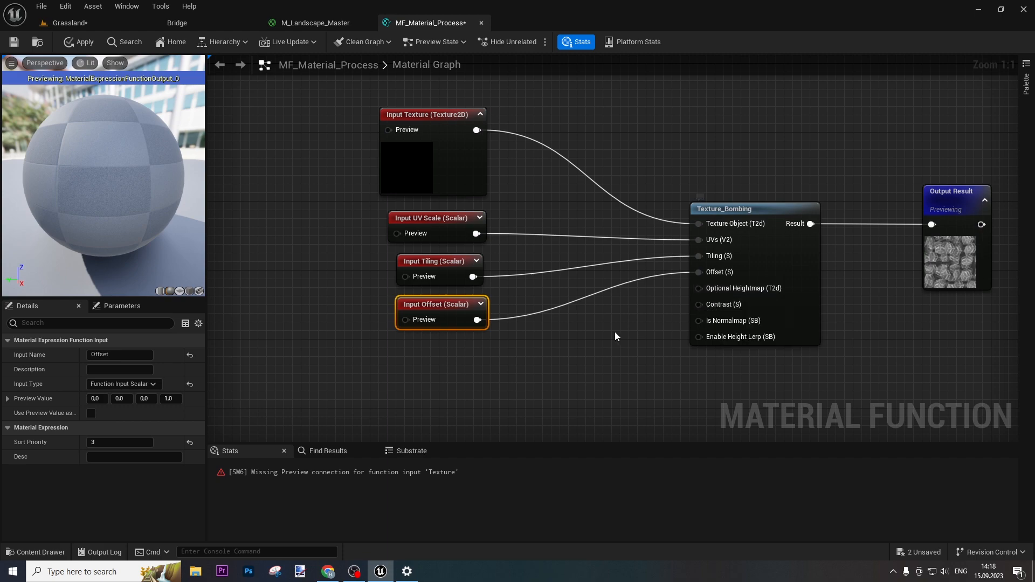
Add two Constant nodes to the empty area below the function inputs.
click(587, 360)
right_click(402, 369)
text(const)
key(Return)
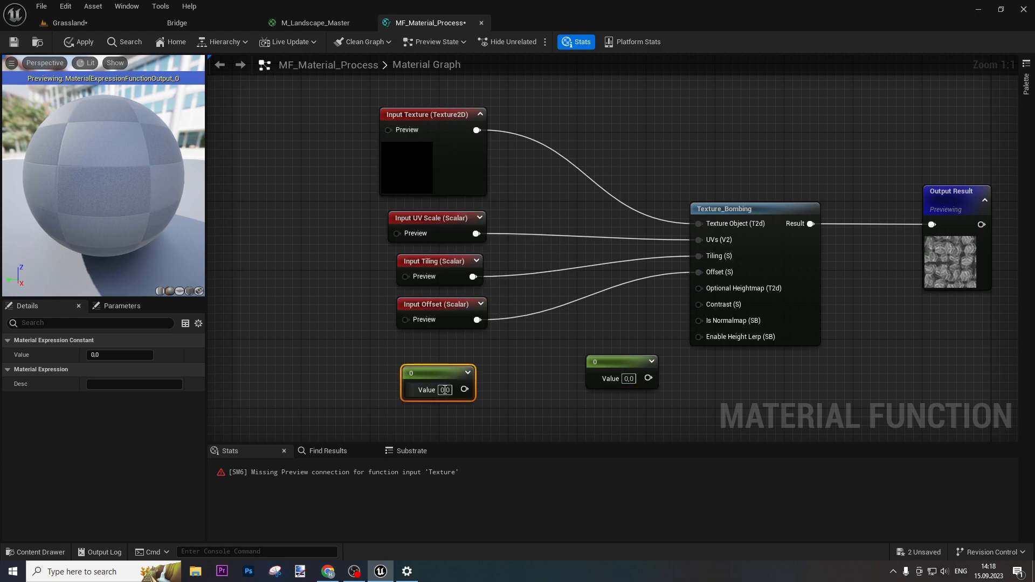
Connect the first Constant node to Texture_Bombing's Contrast input and delete the spare Constant.
drag(464, 390, 698, 304)
click(623, 377)
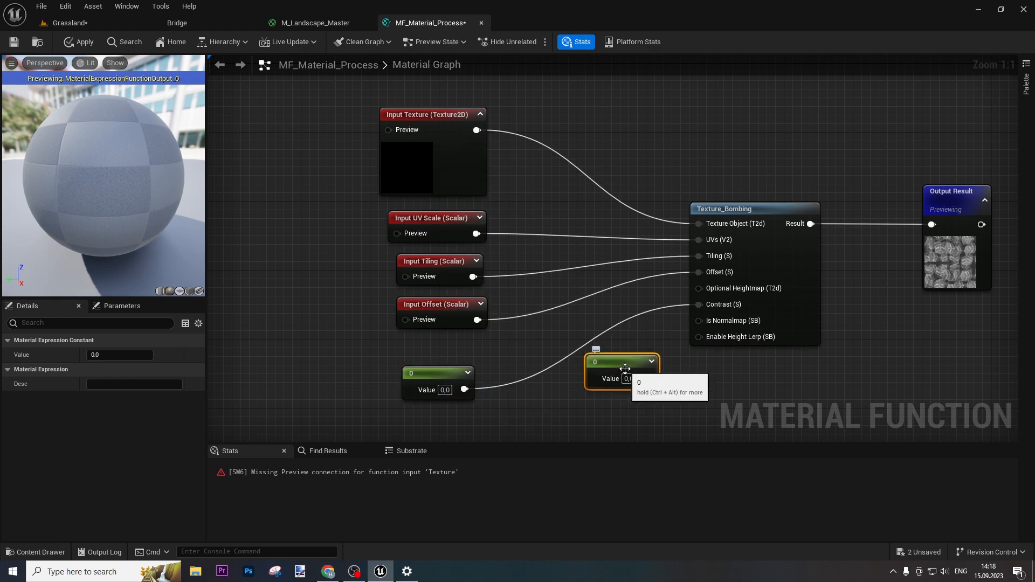
key(Delete)
Align the remaining Constant under the Offset input and set its value to 0.5.
drag(451, 378, 454, 361)
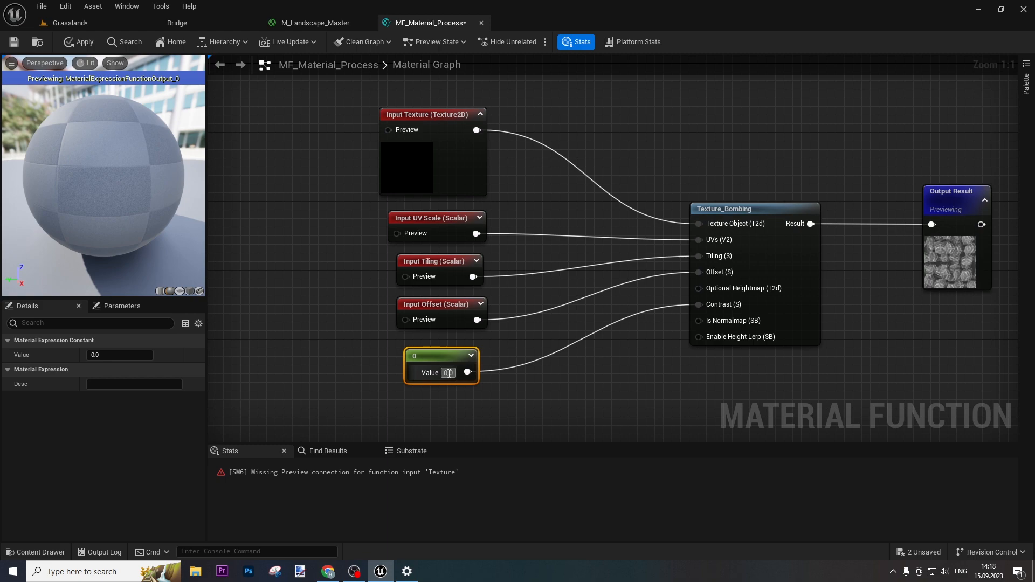
text(0,5)
key(Return)
Add a Texture Object node feeding the Texture input's Preview and place it beside that input.
right_drag(279, 295, 467, 294)
drag(602, 195, 545, 210)
text(textu)
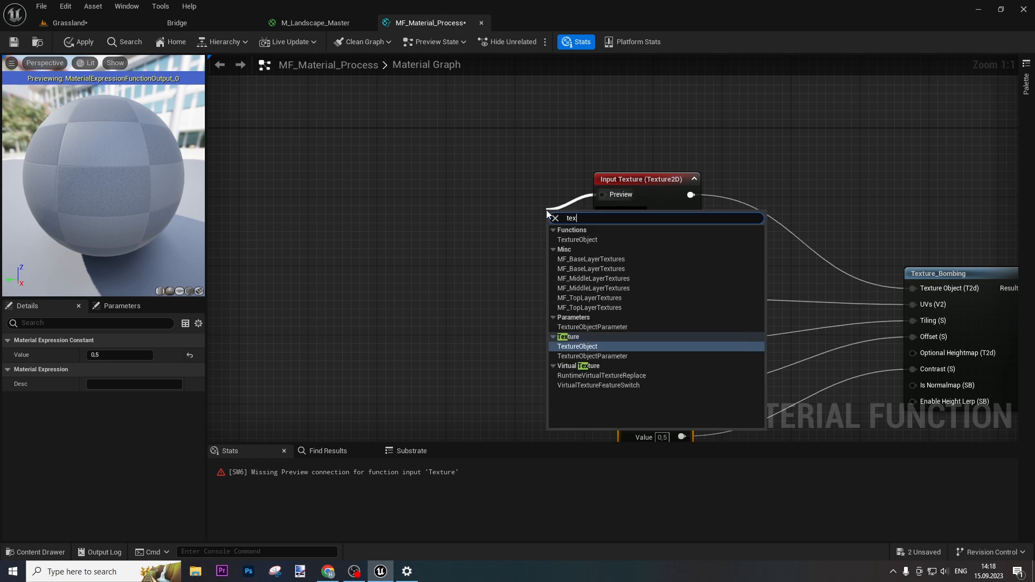
click(584, 239)
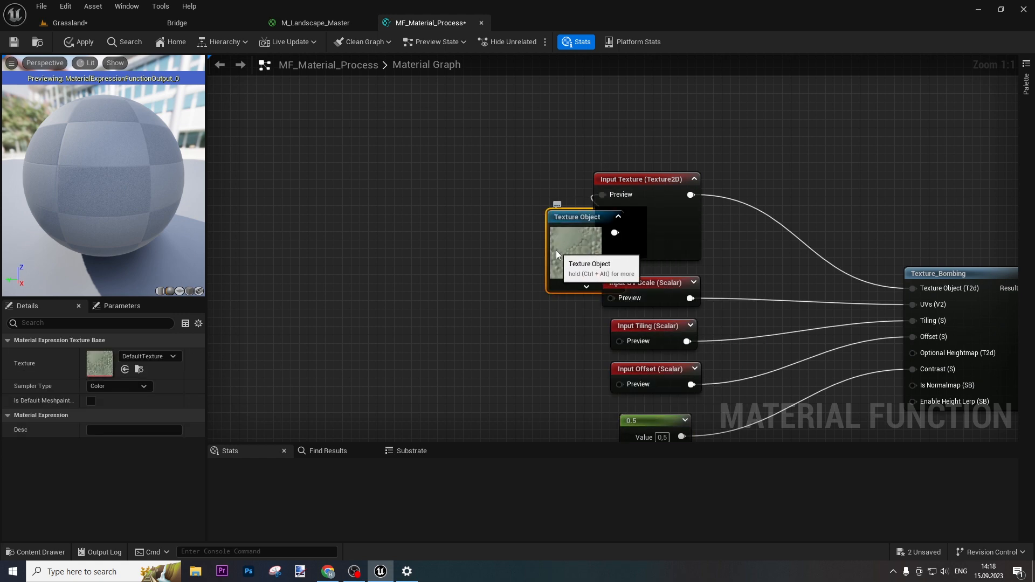
drag(558, 250, 421, 212)
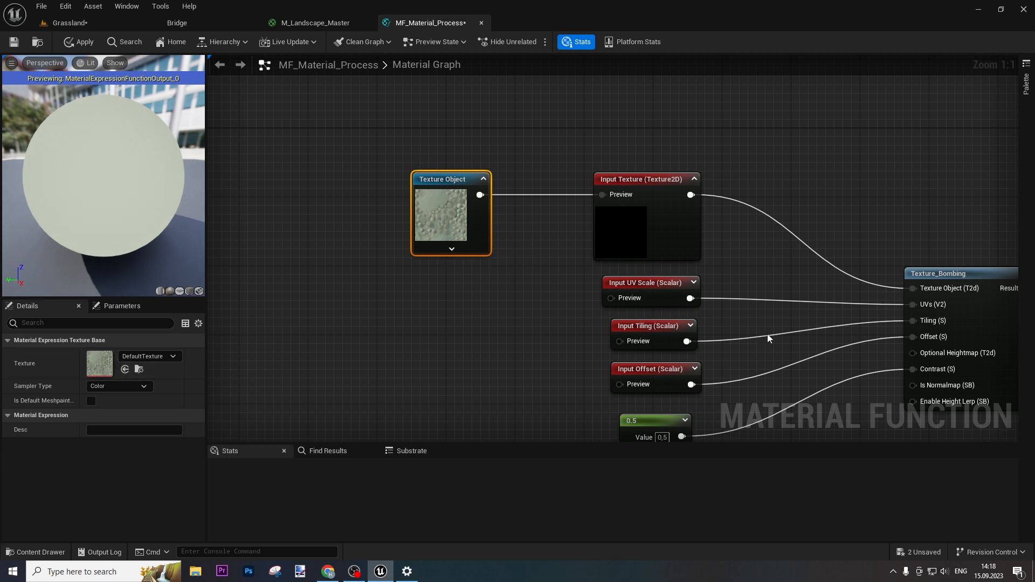
Add a FunctionInput node connected to Texture_Bombing's Is Normalmap, below the 0.5 Constant.
right_drag(768, 334, 529, 293)
right_drag(577, 370, 558, 270)
drag(652, 244, 420, 348)
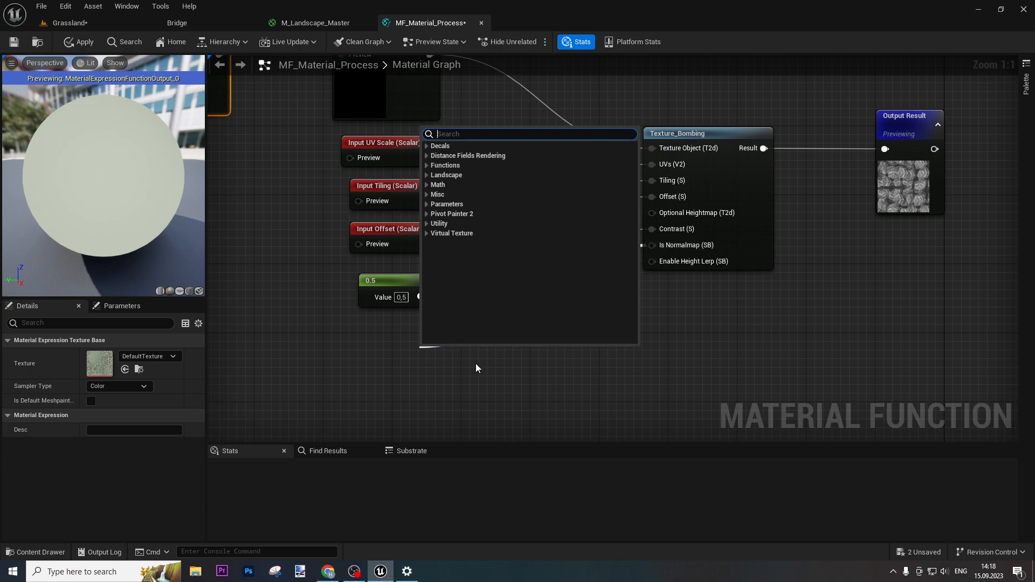
text(inp)
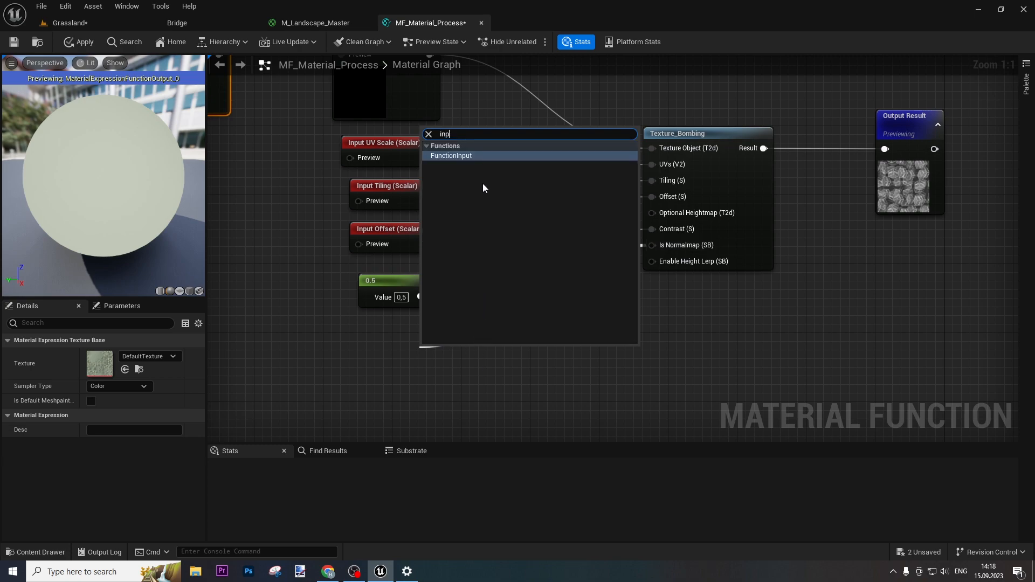
click(493, 156)
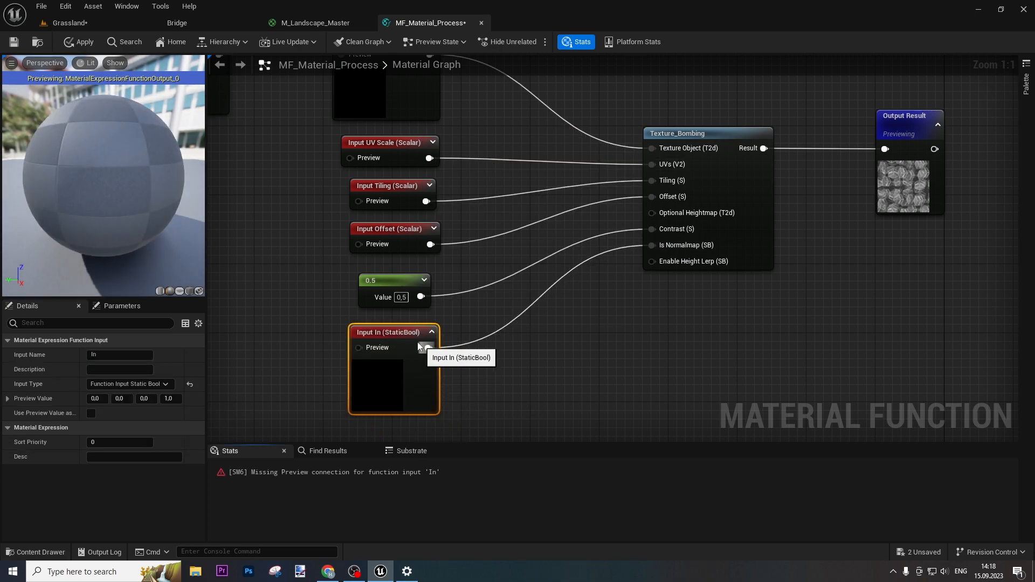
Rename the new static bool input to Is Normal Map, collapse its preview and align it with the nodes above.
click(106, 357)
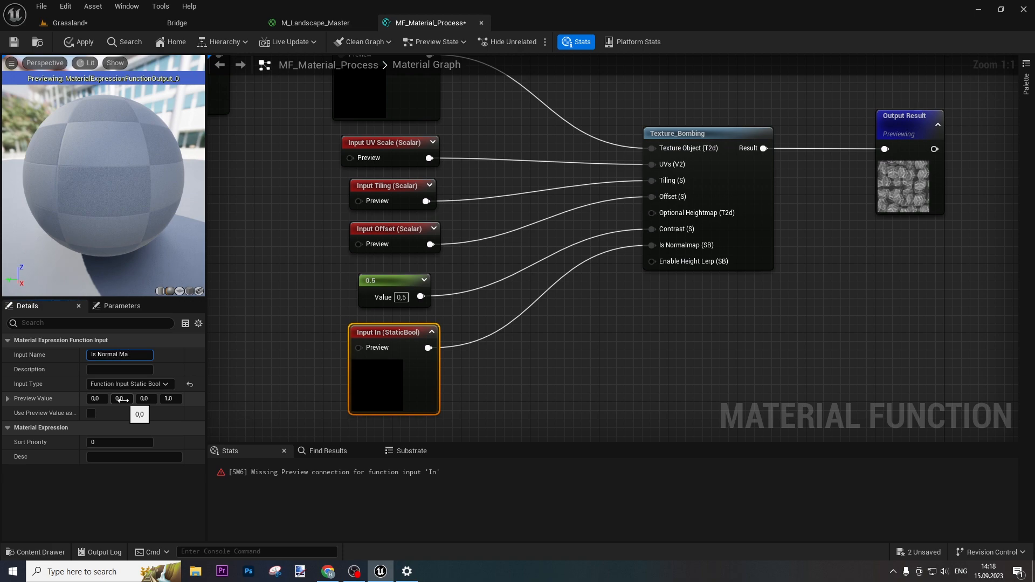
key(Return)
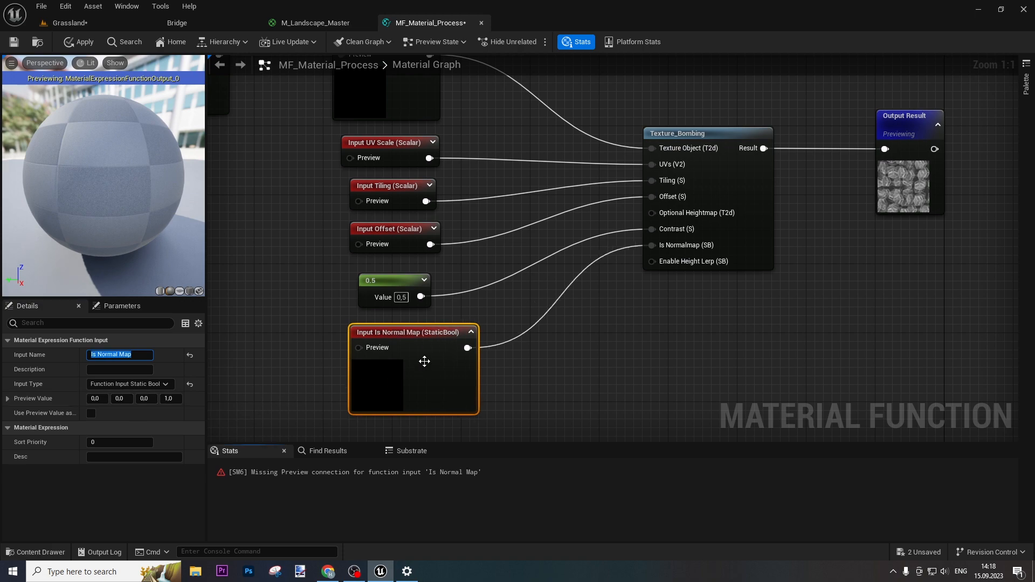
click(470, 332)
drag(408, 345, 374, 341)
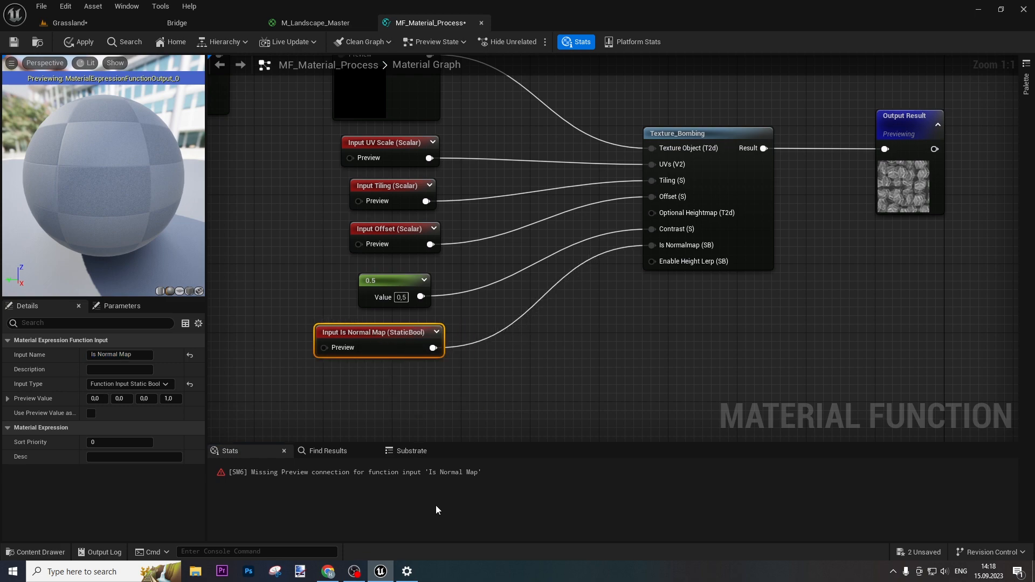
Add a Static Bool node, left at False, feeding the Is Normal Map input's Preview.
right_drag(327, 342, 525, 336)
drag(518, 345, 435, 336)
text(stat)
click(481, 157)
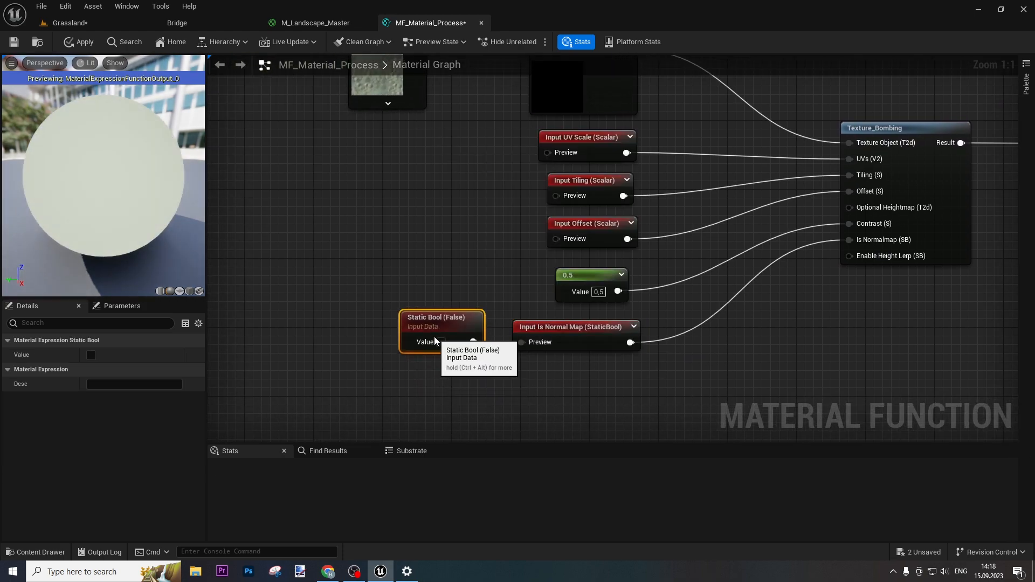
click(521, 270)
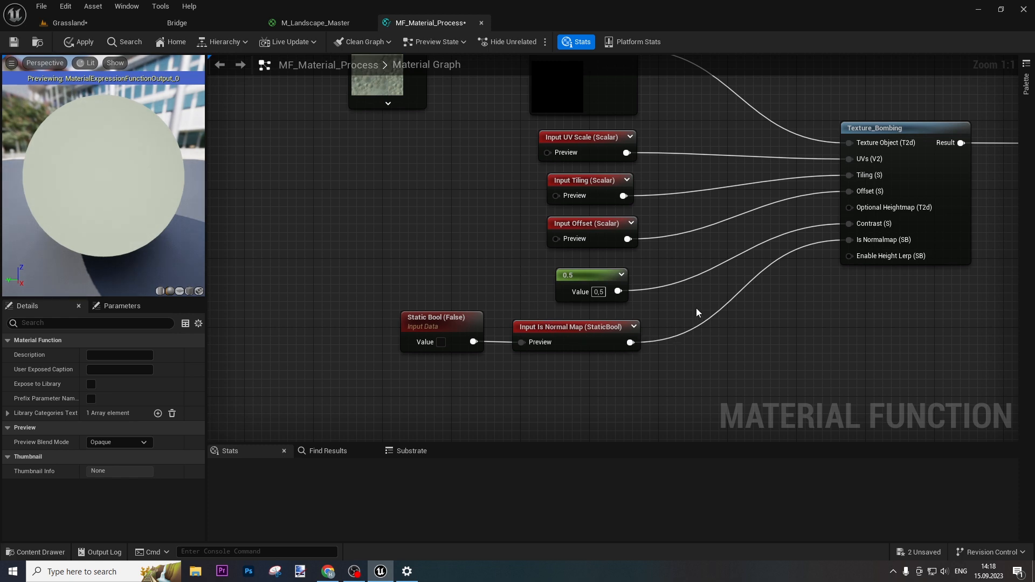
Review the finished node layout and apply the changes to MF_Material_Process.
right_drag(800, 331, 562, 398)
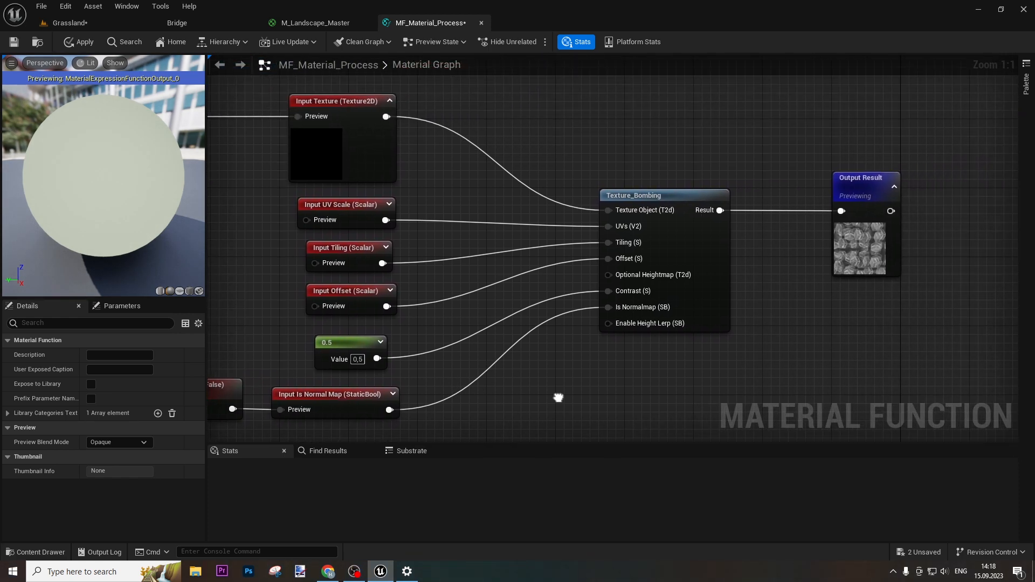
scroll(640, 371, down, 2)
right_drag(625, 377, 666, 322)
click(79, 43)
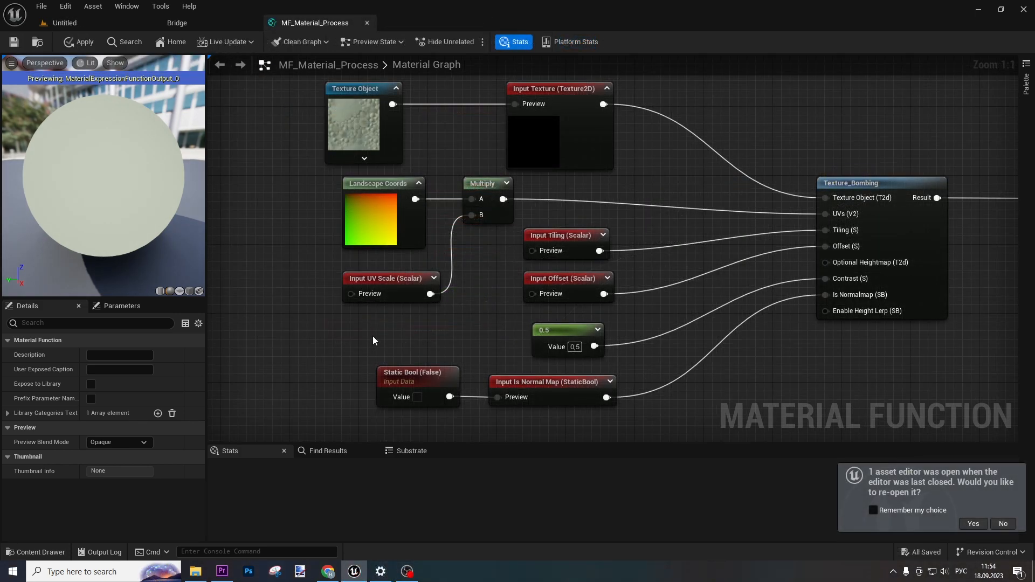
Examine the Landscape Coords and Multiply nodes that combine with UV Scale to feed Texture_Bombing's UVs.
drag(312, 186, 485, 233)
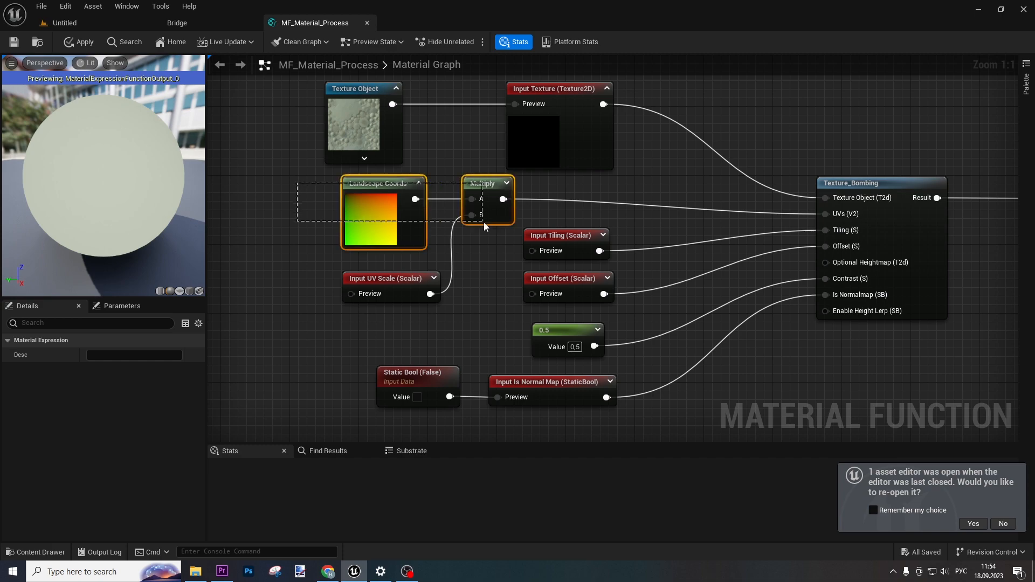
drag(390, 283, 372, 283)
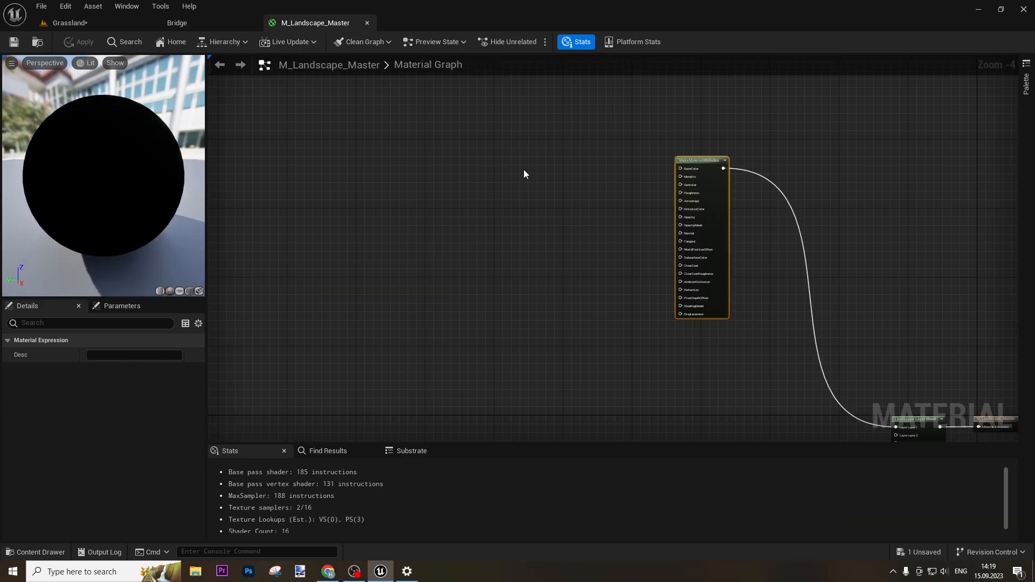
right_drag(613, 200, 523, 251)
scroll(512, 242, up, 2)
scroll(496, 246, down, 1)
right_drag(419, 250, 587, 252)
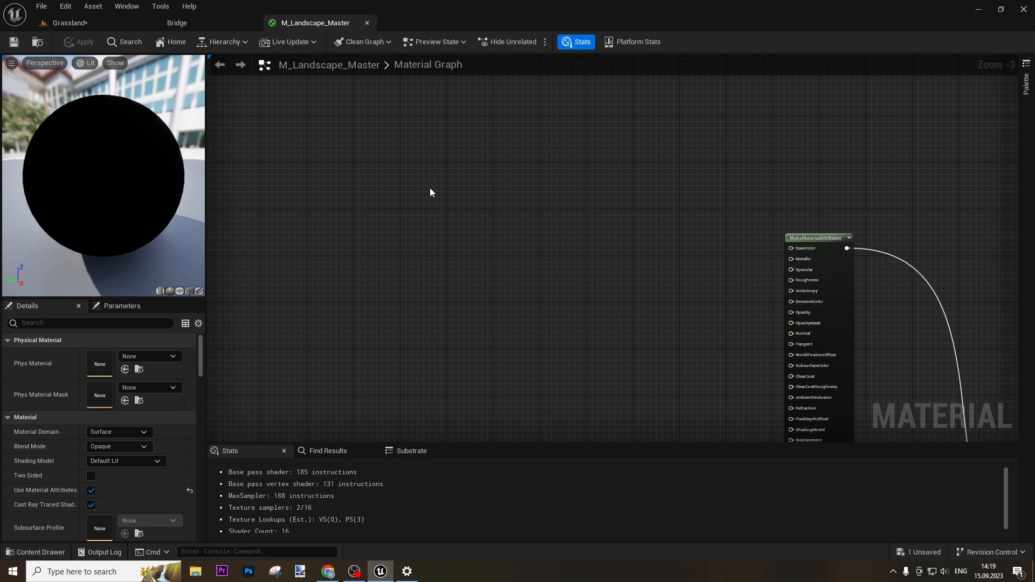
Create a material function named MF_MacroVariation in the OwnMaterial folder and open it.
click(88, 23)
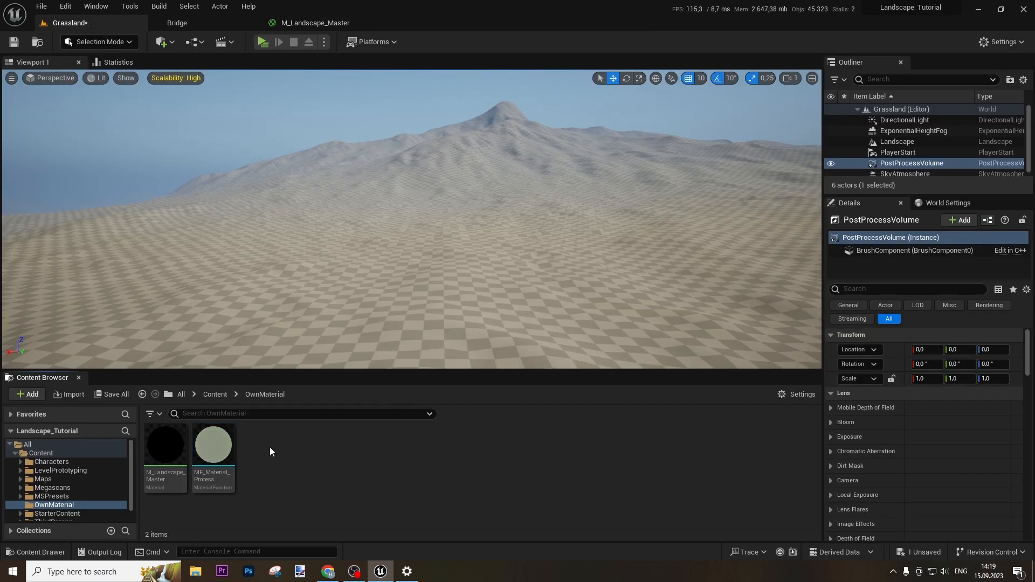
right_click(260, 427)
mouse_move(311, 334)
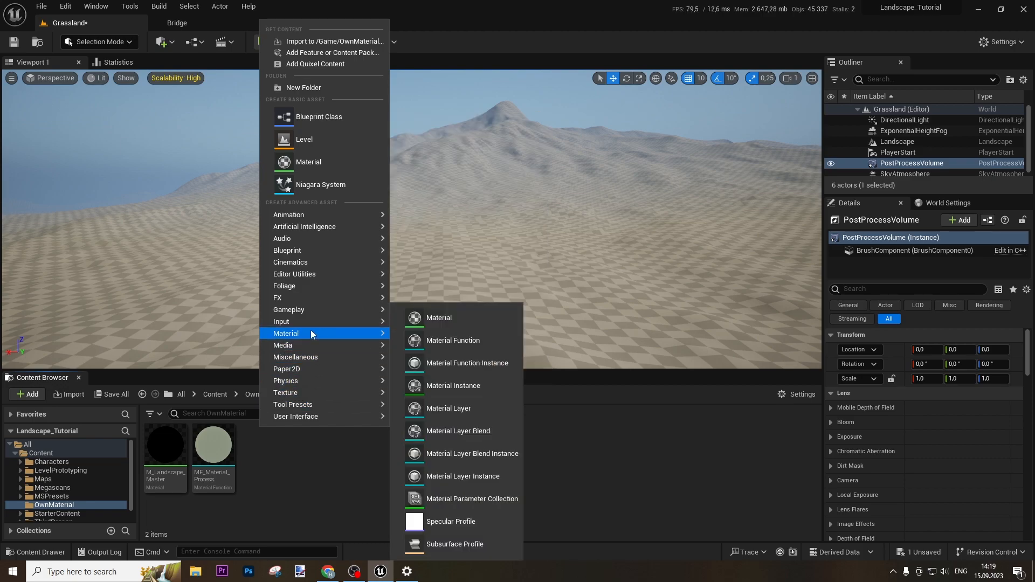
click(463, 340)
text(MF)
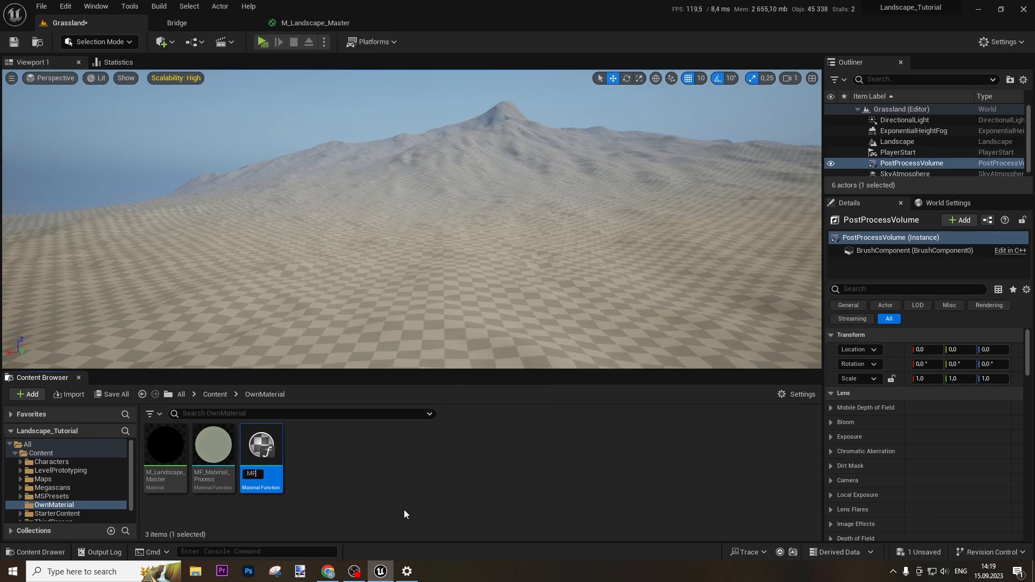
text(_MacroVariation)
key(Return)
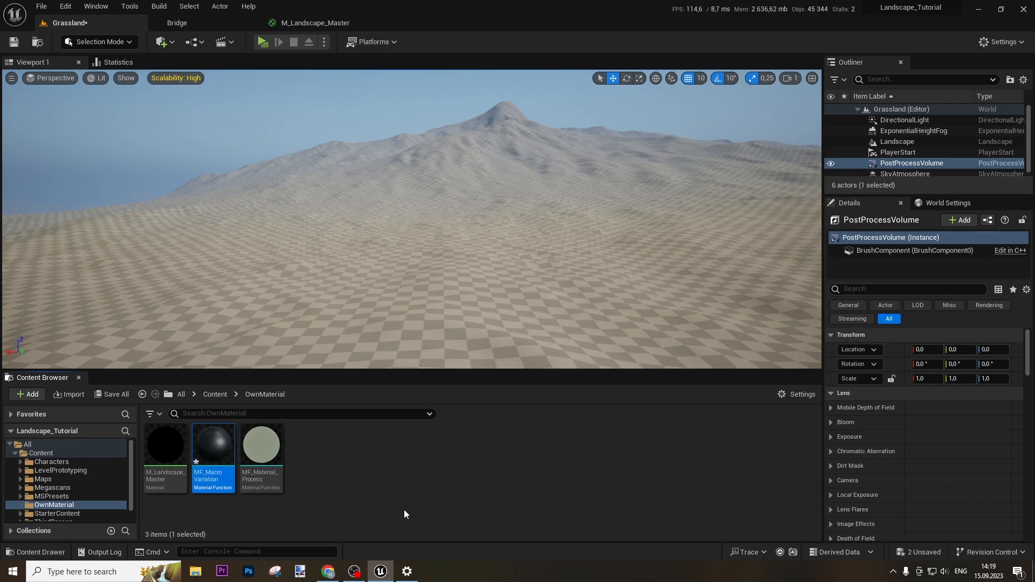
double_click(213, 446)
Open the M_Metal_Gold material from the StarterContent Materials folder.
click(65, 23)
click(226, 394)
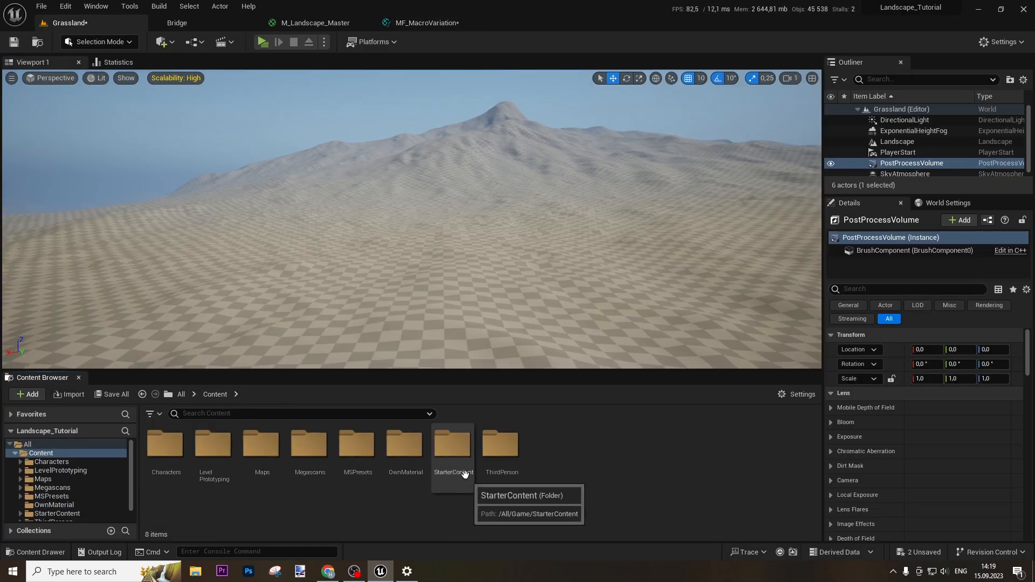
double_click(452, 458)
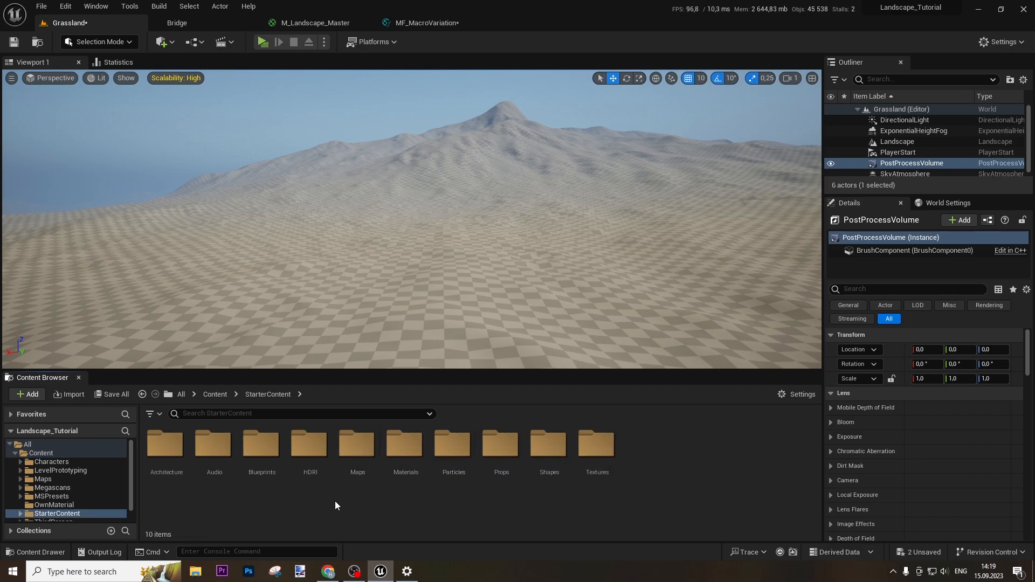
double_click(405, 453)
scroll(656, 470, down, 1)
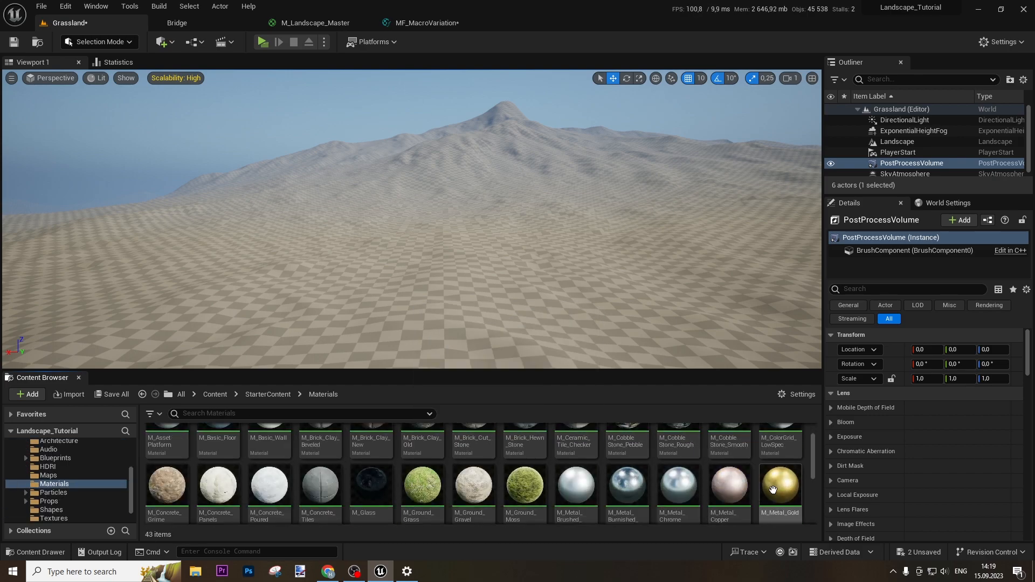
double_click(779, 487)
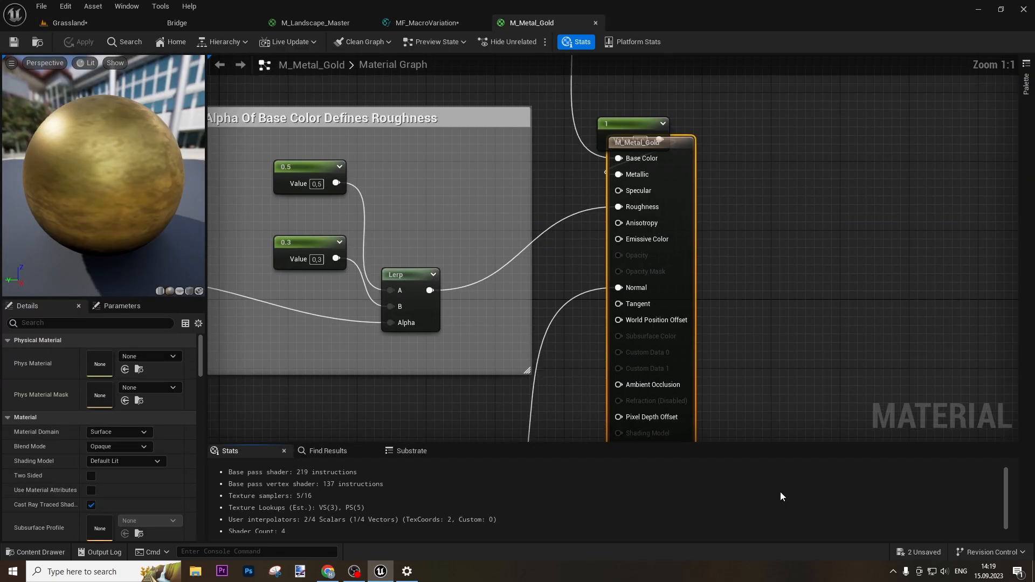
Examine the Macro Texture Variation network in M_Metal_Gold, including its texture samples and the Reduce Macro Contrast group.
scroll(409, 341, down, 7)
right_drag(366, 269, 504, 279)
drag(333, 167, 725, 336)
scroll(430, 260, up, 5)
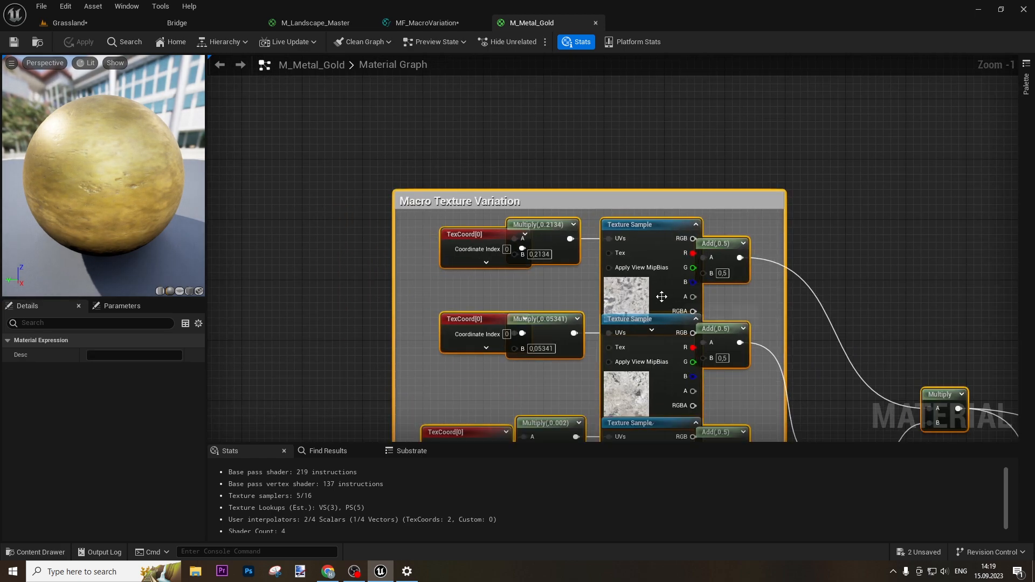
drag(552, 326, 575, 279)
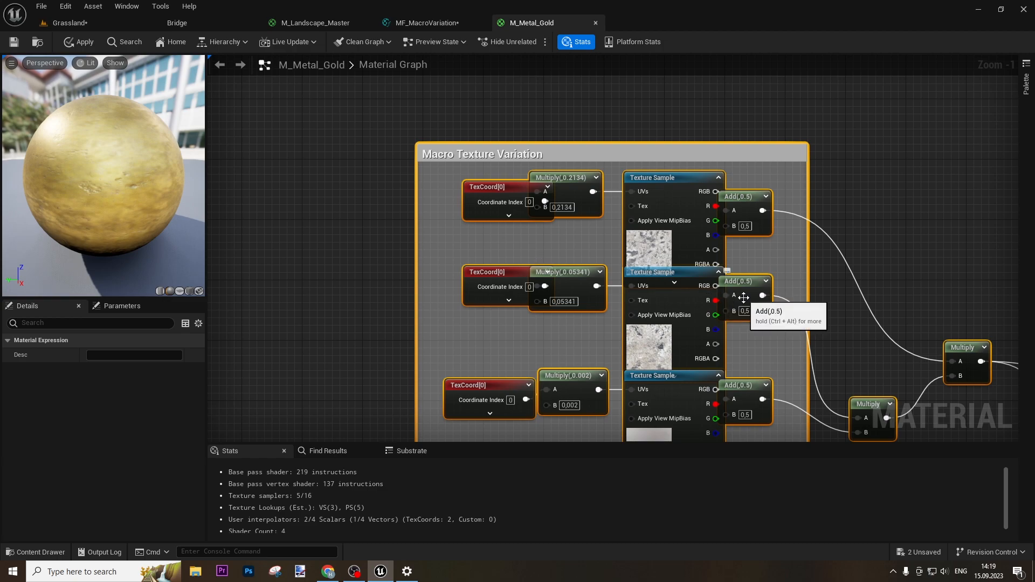
scroll(743, 298, down, 4)
right_drag(858, 259, 561, 158)
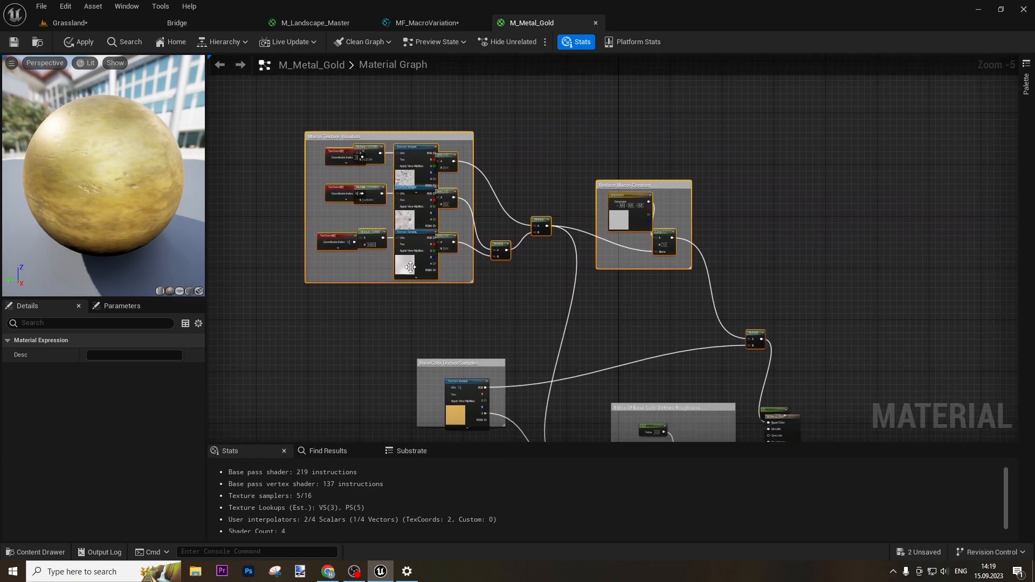
scroll(389, 250, up, 5)
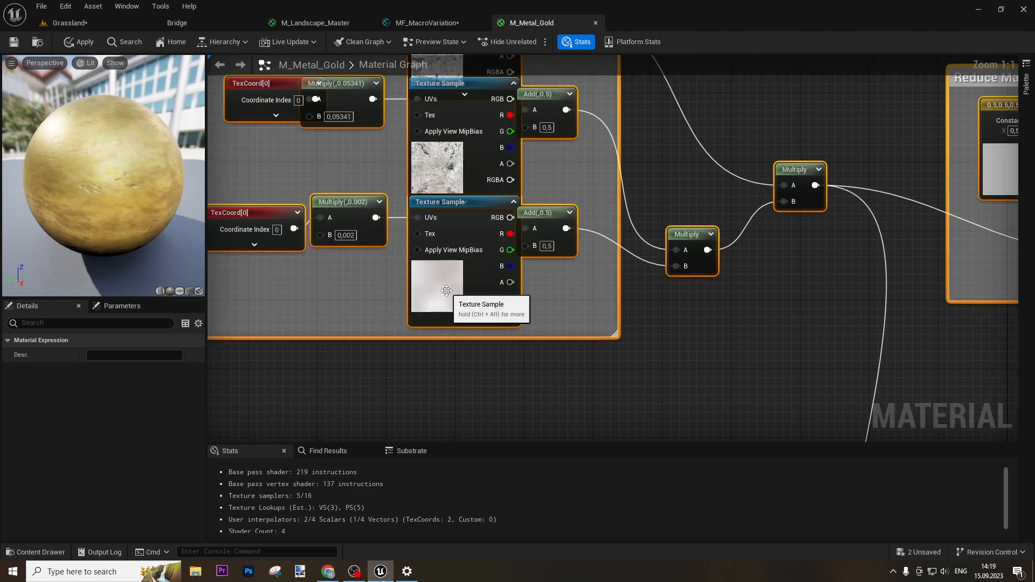
click(430, 156)
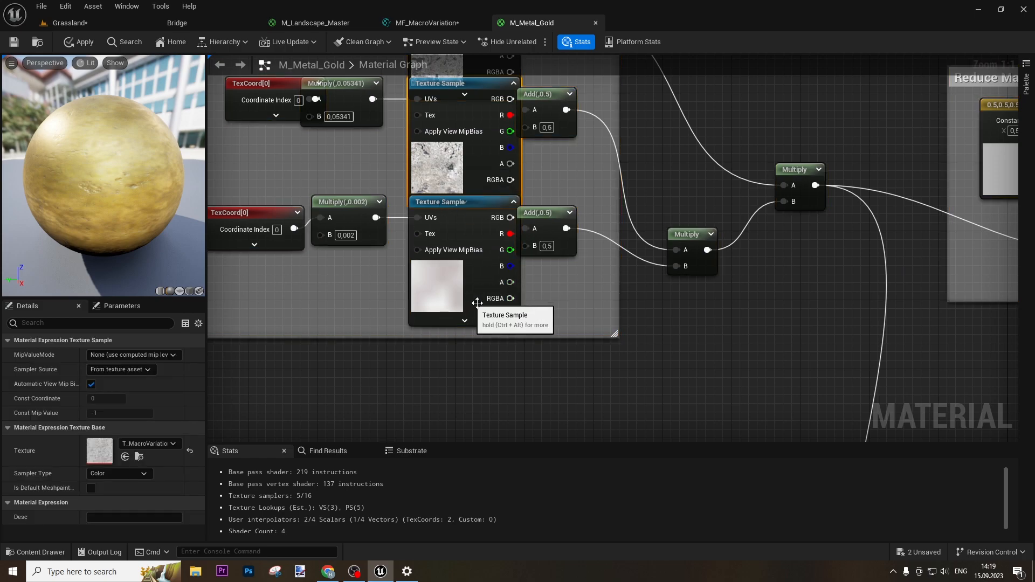
Copy the Macro Texture Variation and Reduce Macro Contrast groups with their Multiply nodes from M_Metal_Gold into MF_MacroVariation.
scroll(659, 328, down, 6)
right_drag(659, 328, 508, 282)
drag(327, 138, 749, 322)
scroll(749, 323, up, 6)
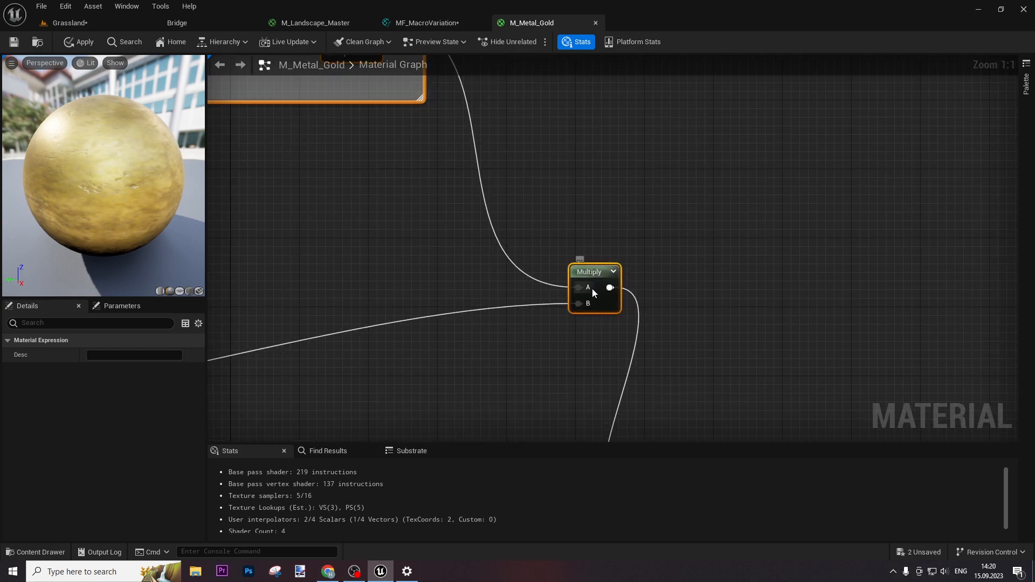
scroll(592, 291, down, 4)
right_drag(451, 287, 692, 249)
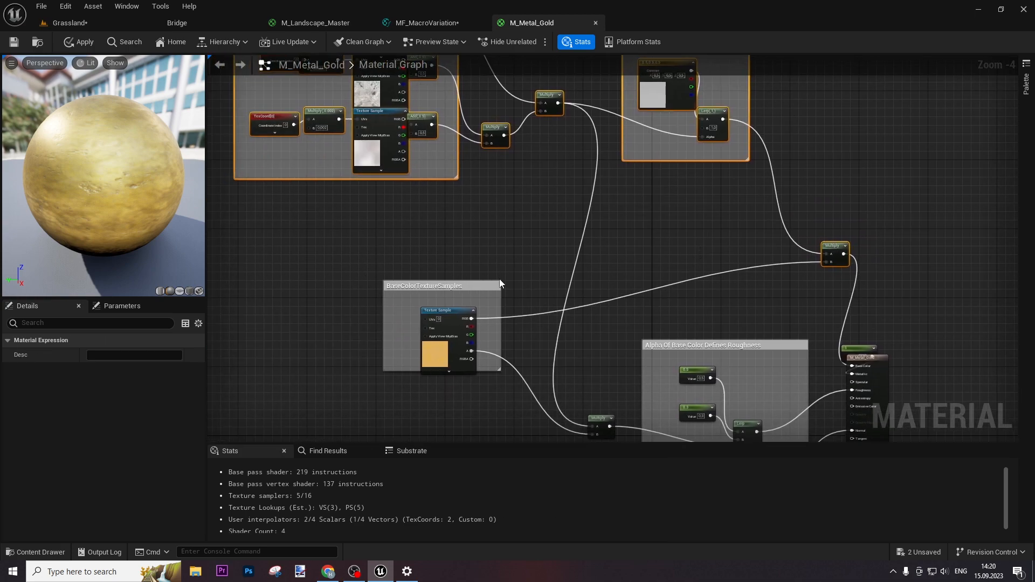
right_drag(767, 250, 755, 360)
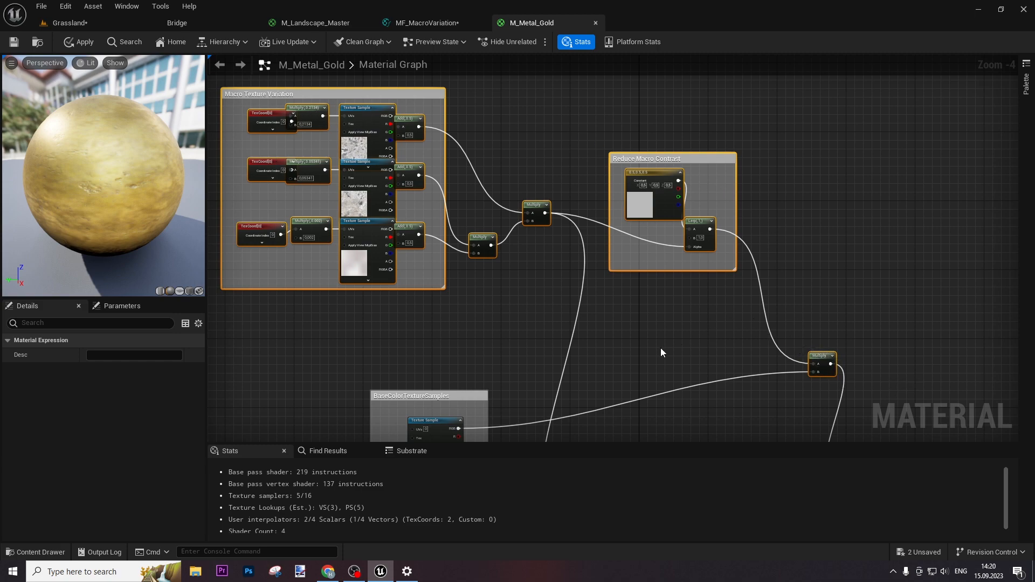
click(422, 25)
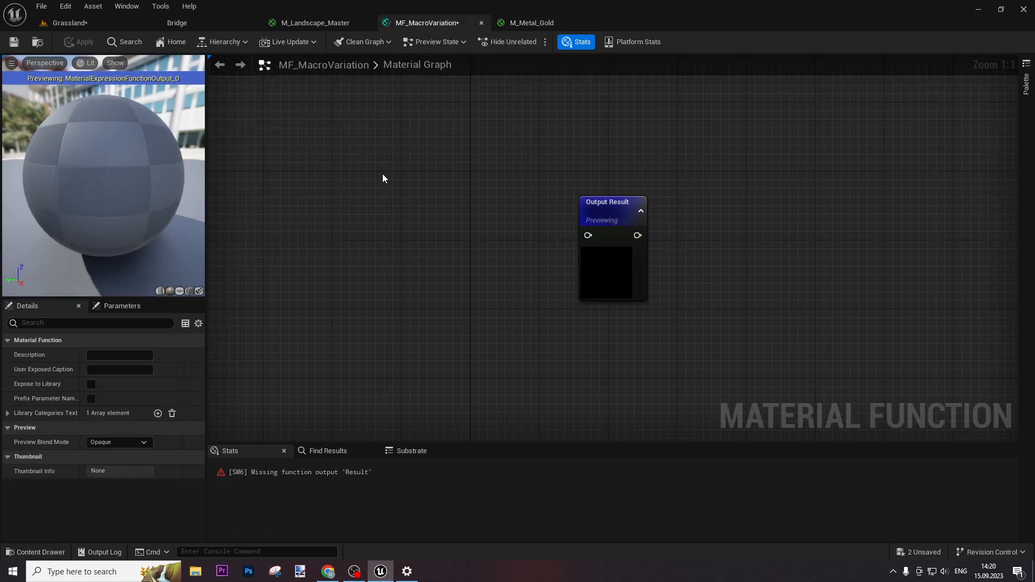
key(ctrl+v)
scroll(551, 206, down, 7)
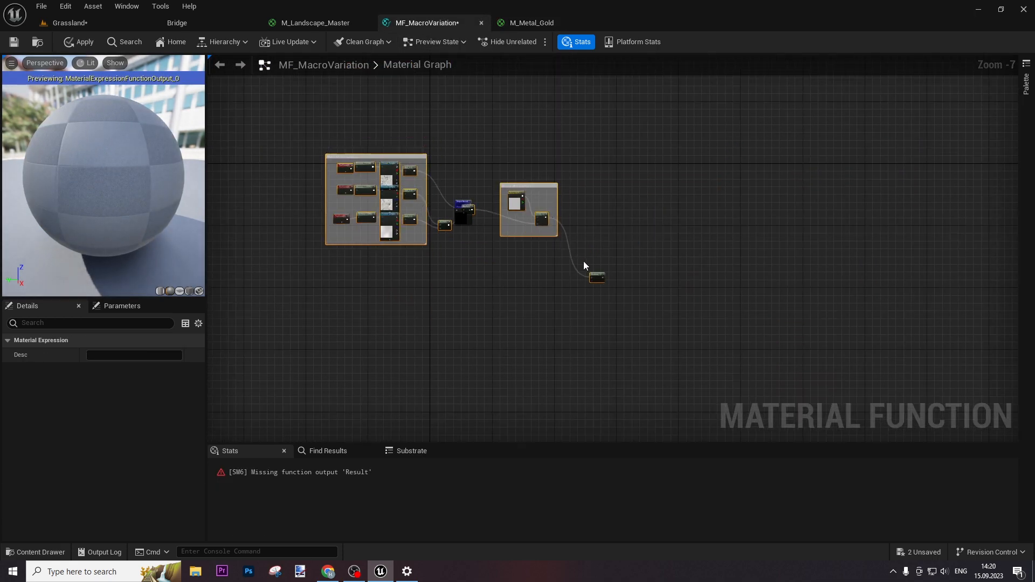
Place the Output Result node beside the final Multiply node and connect the Multiply output to it.
scroll(432, 208, up, 8)
drag(446, 207, 529, 193)
click(396, 122)
Space out the overlapping Texture Sample and Add nodes in the Macro Texture Variation group.
right_drag(386, 118, 701, 268)
right_drag(253, 147, 577, 256)
right_drag(242, 240, 555, 248)
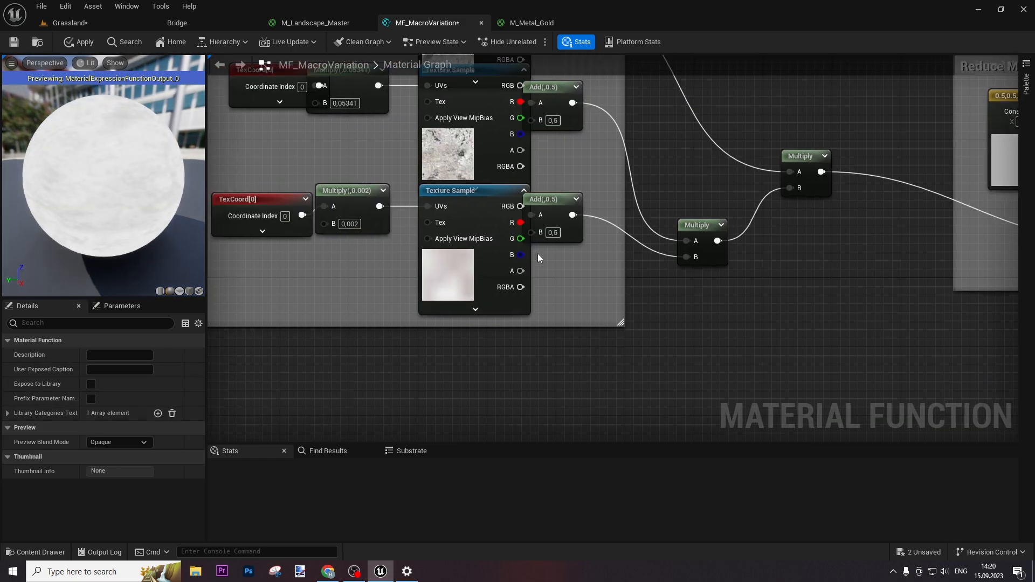
click(451, 259)
click(477, 124)
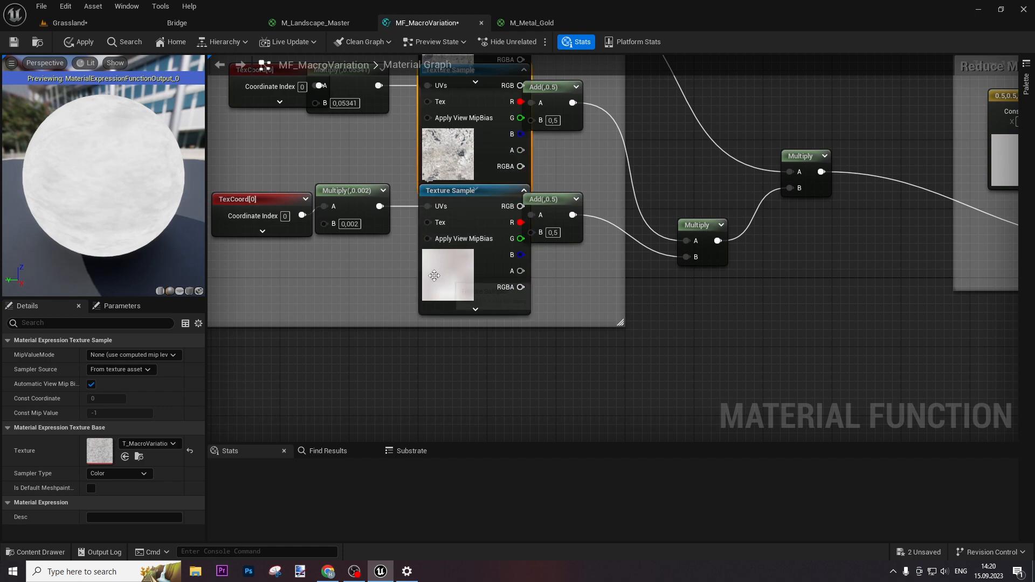
drag(436, 276, 436, 293)
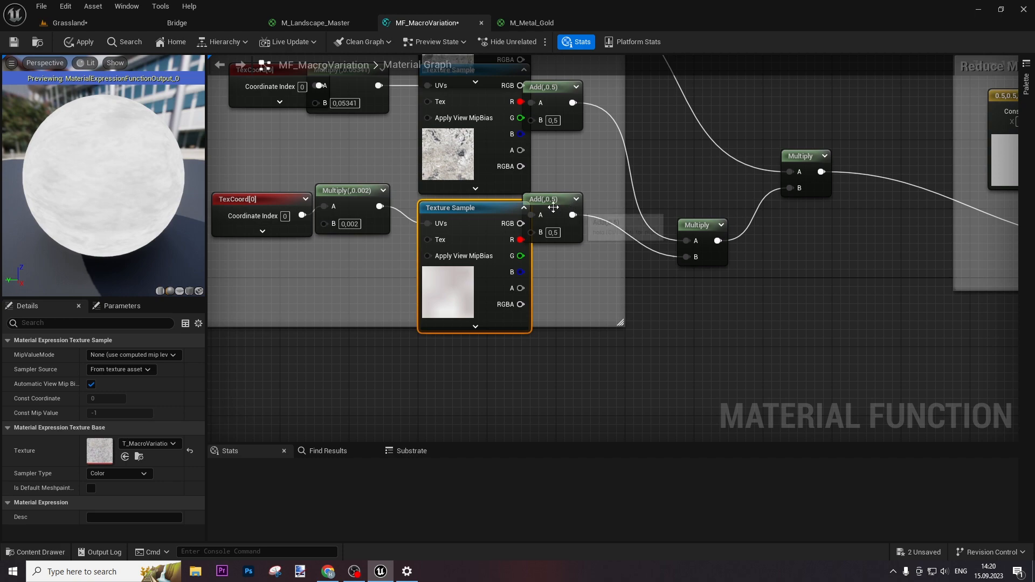
drag(555, 203, 587, 202)
right_drag(552, 150, 559, 303)
drag(565, 242, 600, 242)
drag(551, 136, 592, 136)
drag(473, 144, 474, 135)
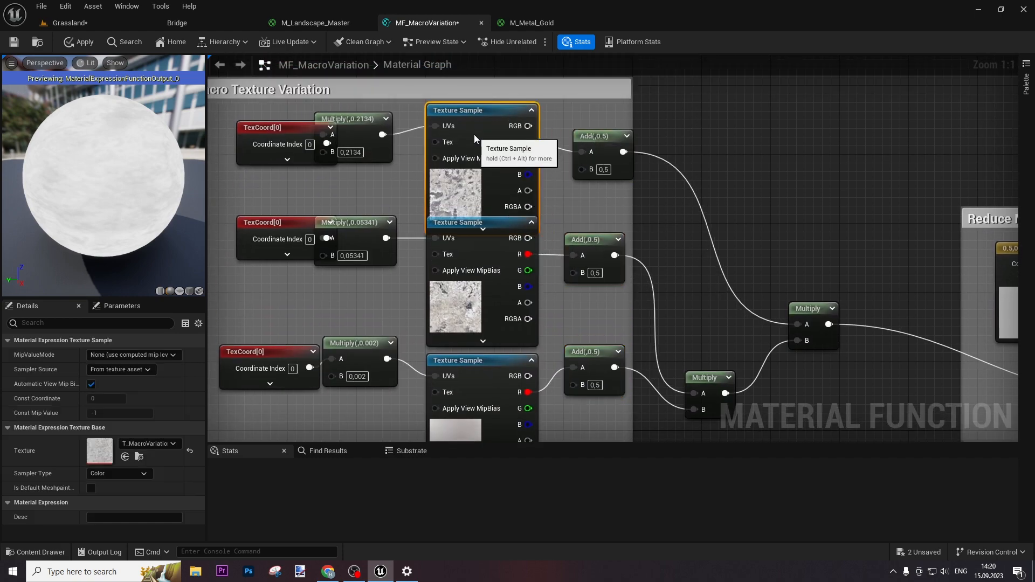
Set the Sampler Source of all three macro variation texture samples to Shared: Wrap.
right_drag(458, 400, 460, 270)
drag(457, 401, 494, 140)
scroll(488, 275, down, 2)
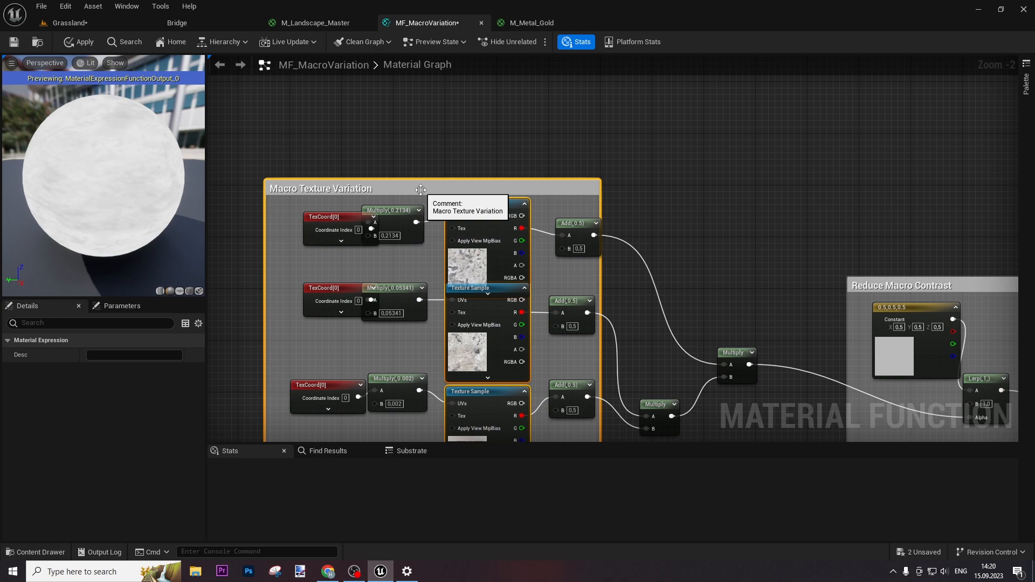
click(477, 246)
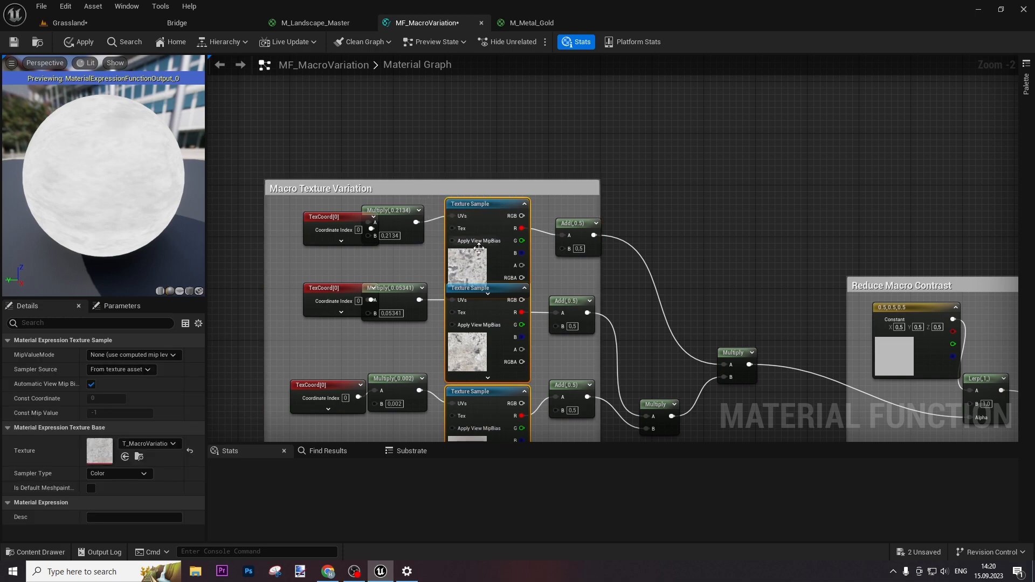
right_drag(607, 309, 605, 178)
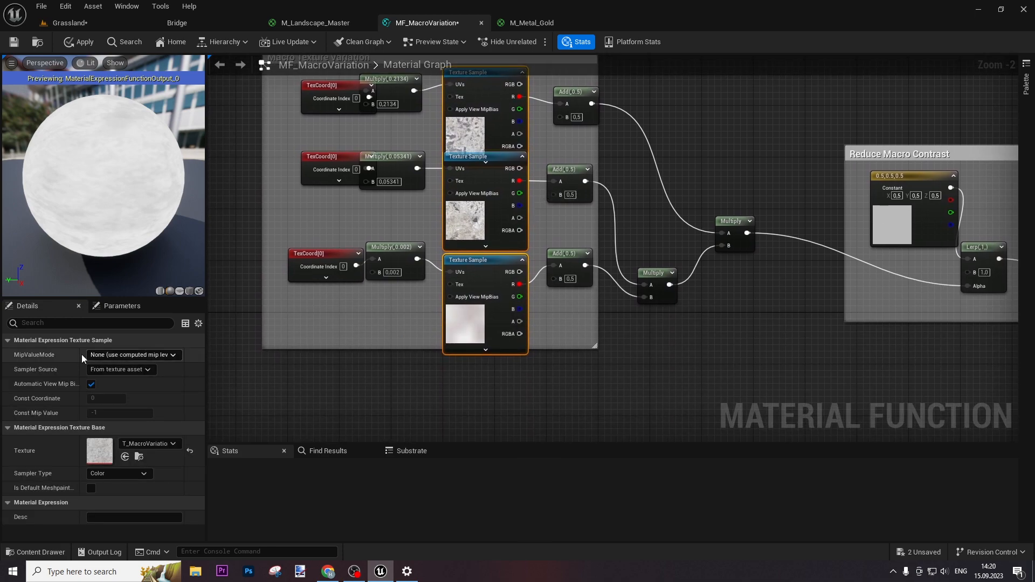
click(131, 371)
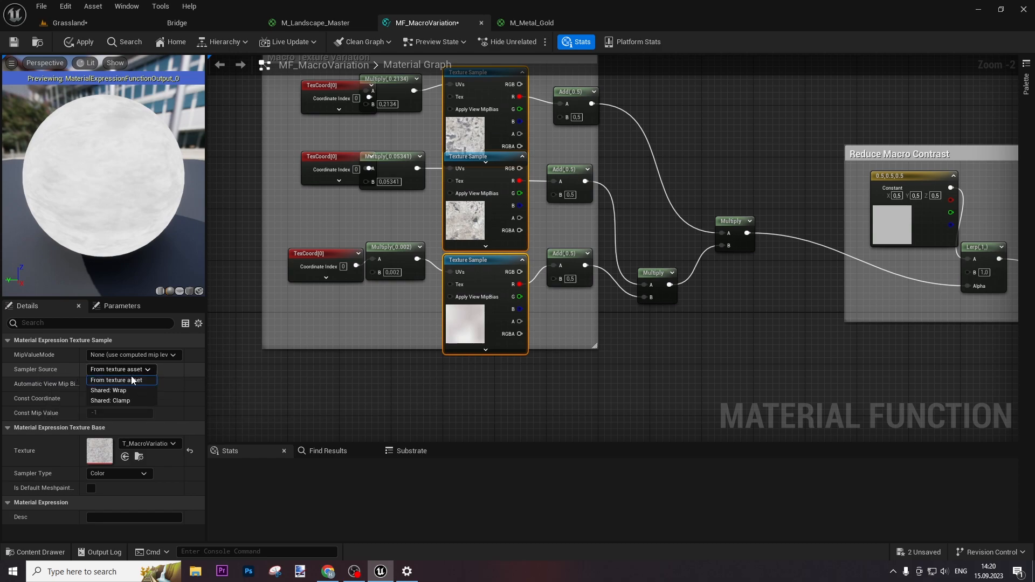
click(124, 391)
click(380, 363)
click(460, 322)
click(462, 227)
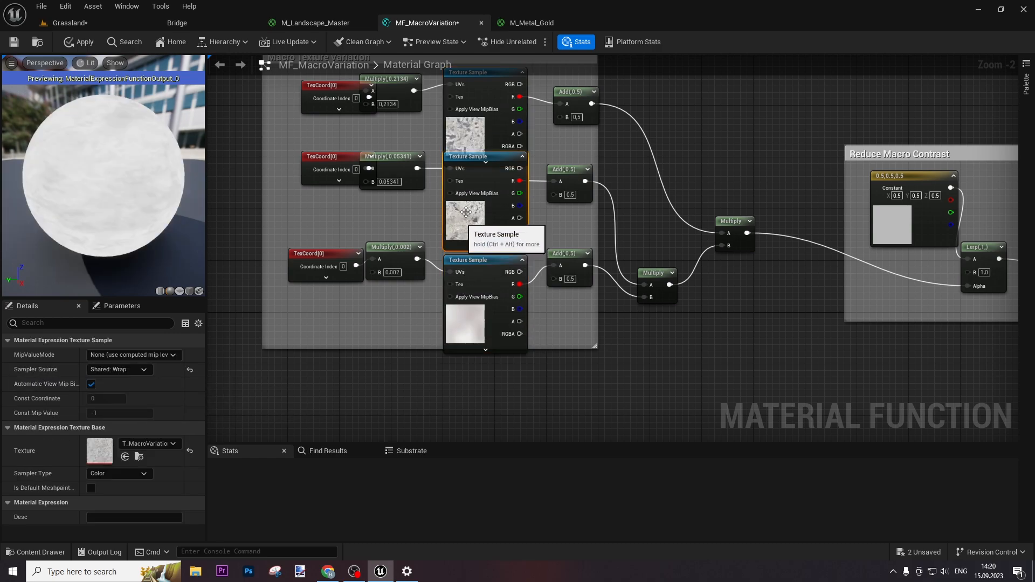
click(463, 127)
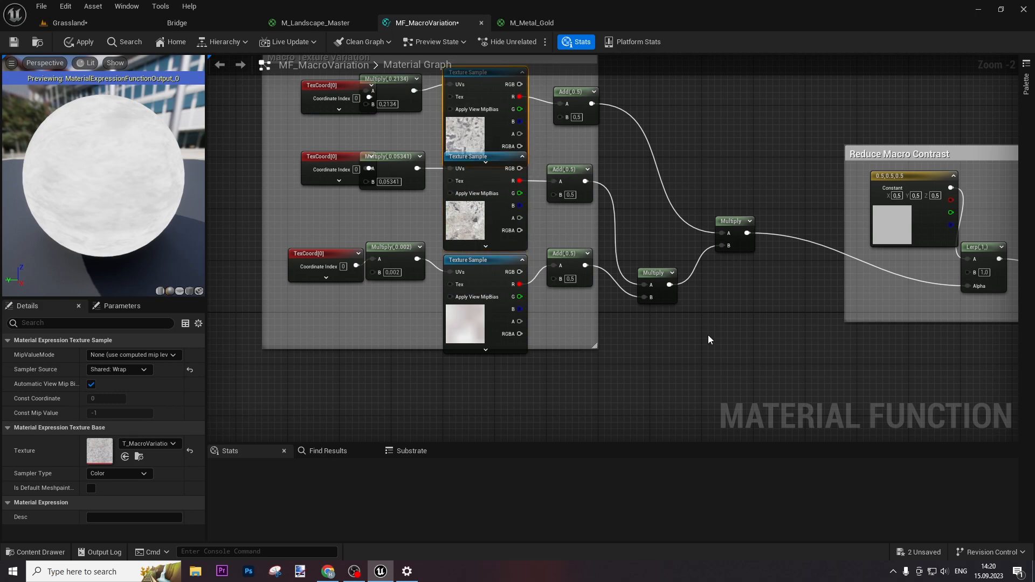
Add a function input node connected to the B input of the final Multiply node.
right_drag(772, 347, 448, 349)
scroll(566, 360, down, 3)
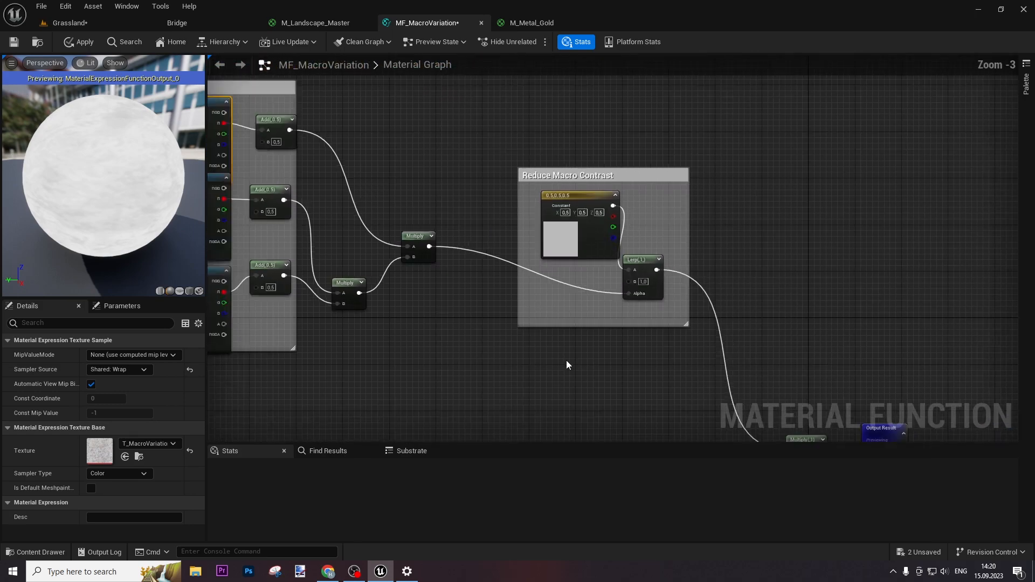
right_drag(618, 387, 540, 268)
scroll(581, 348, up, 5)
right_drag(662, 266, 673, 342)
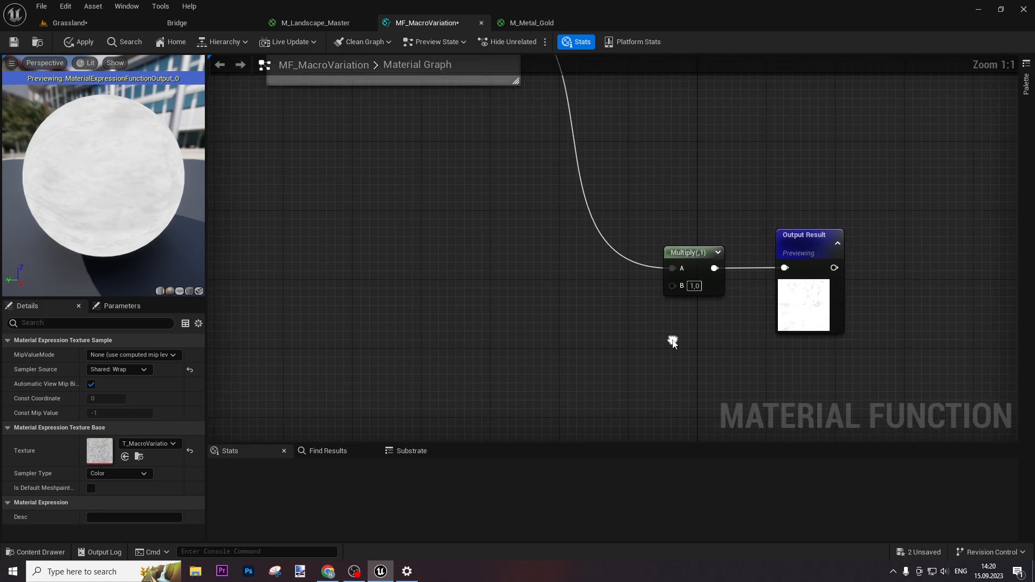
drag(671, 286, 510, 320)
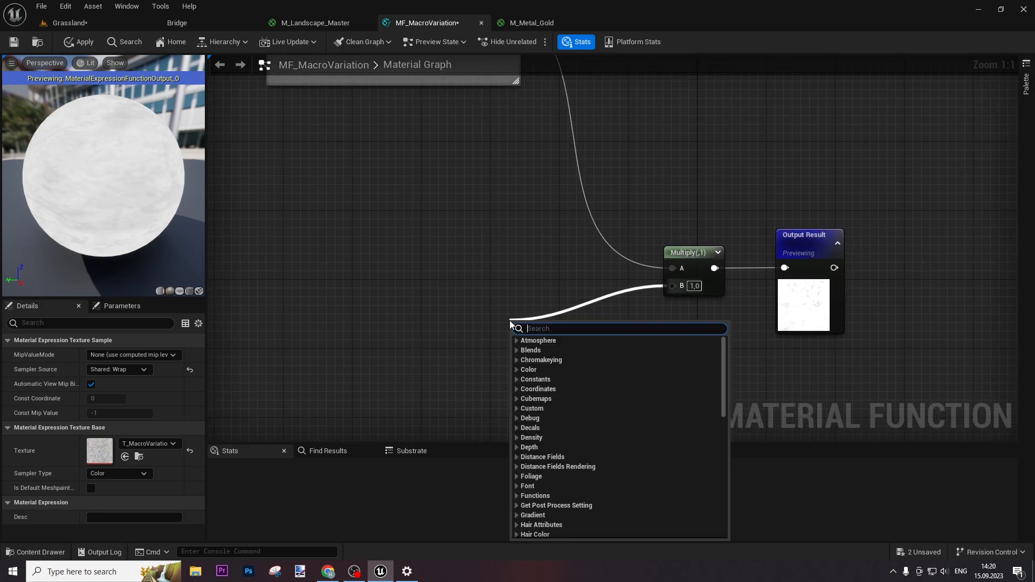
text(va)
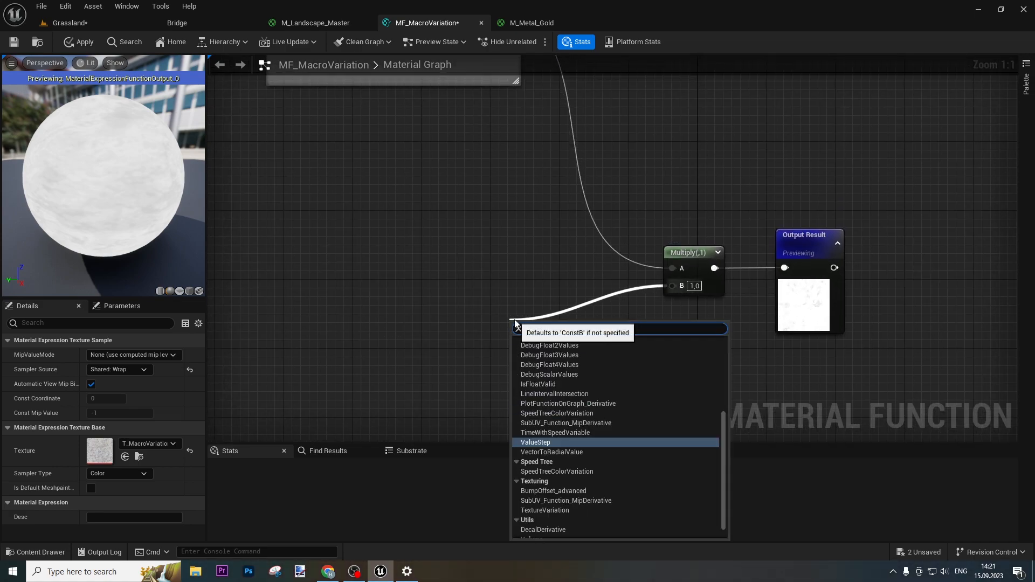
key(BackSpace)
key(BackSpace)
text(in)
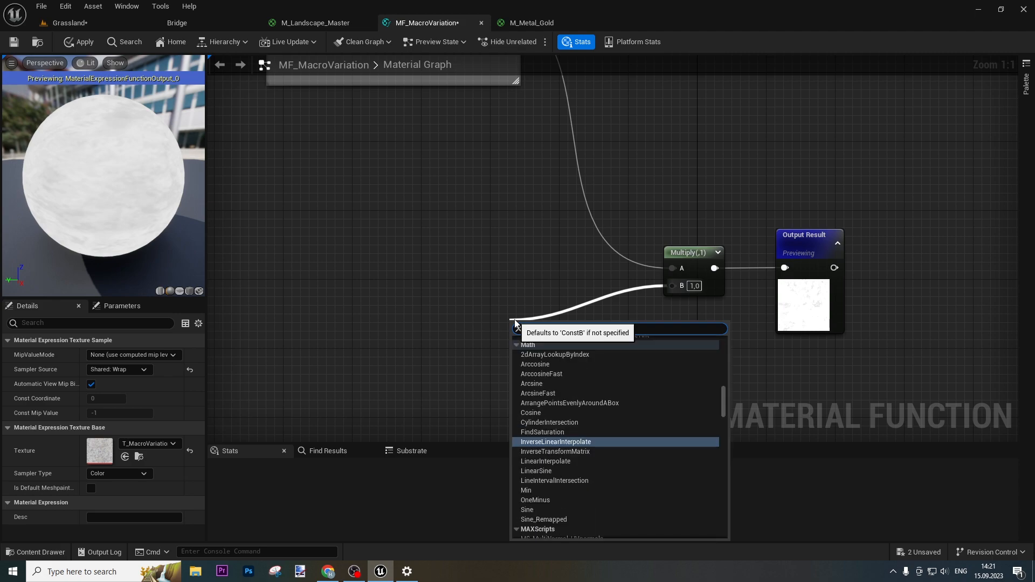
text(put)
key(Return)
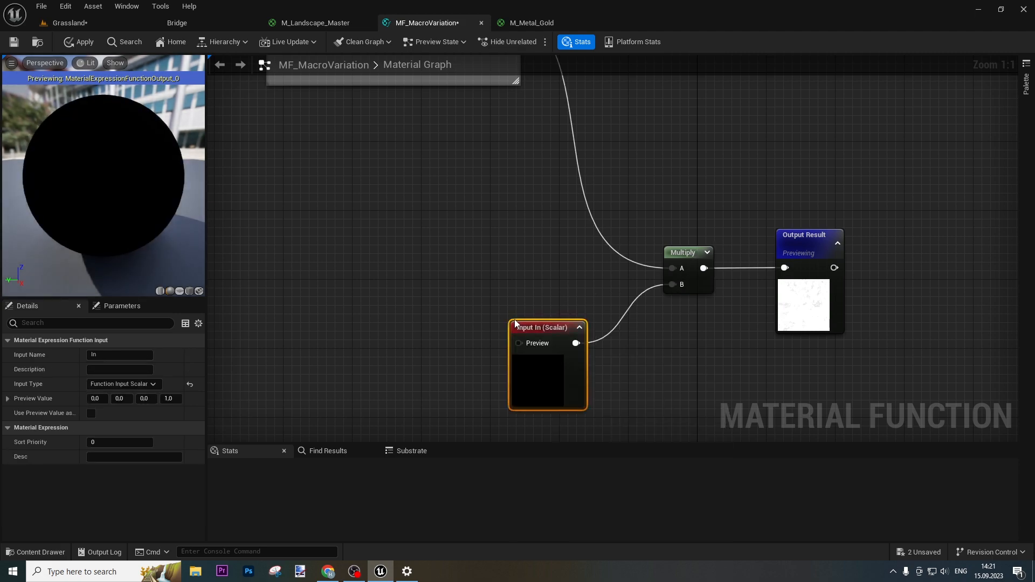
Set the function input's type to Function Input Vector 3 and name it Base Color.
click(124, 383)
click(144, 416)
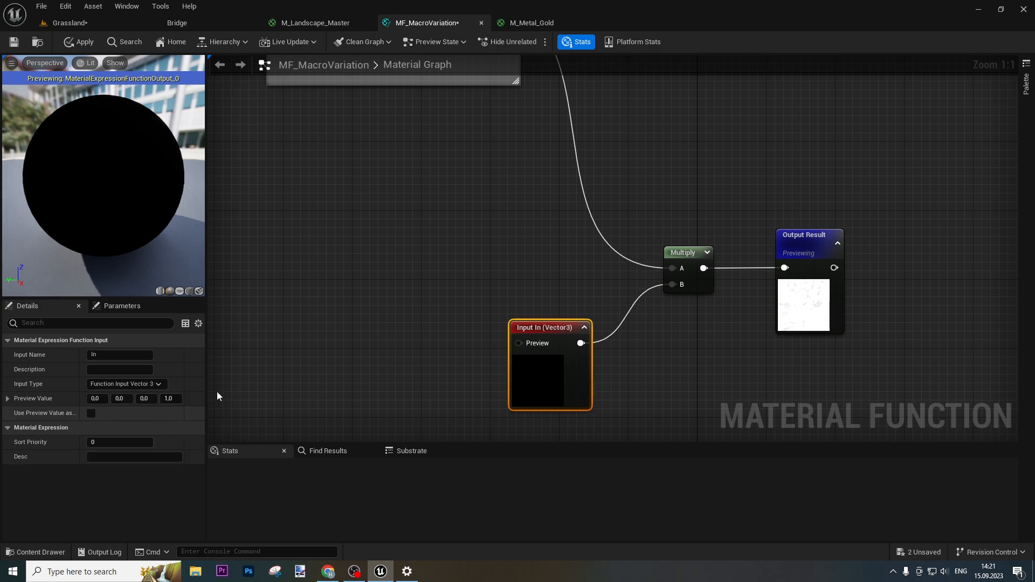
drag(565, 372, 528, 322)
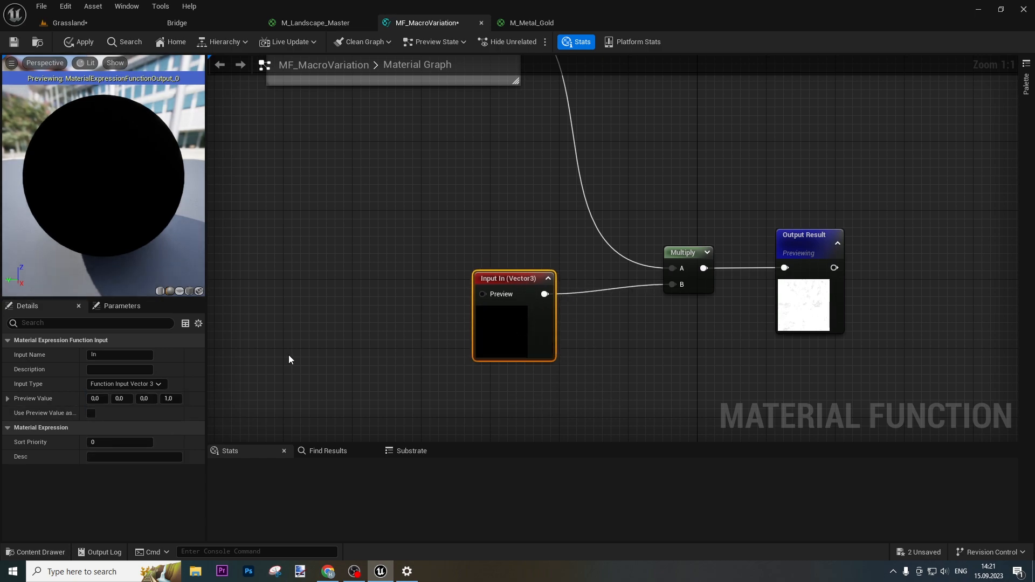
click(119, 355)
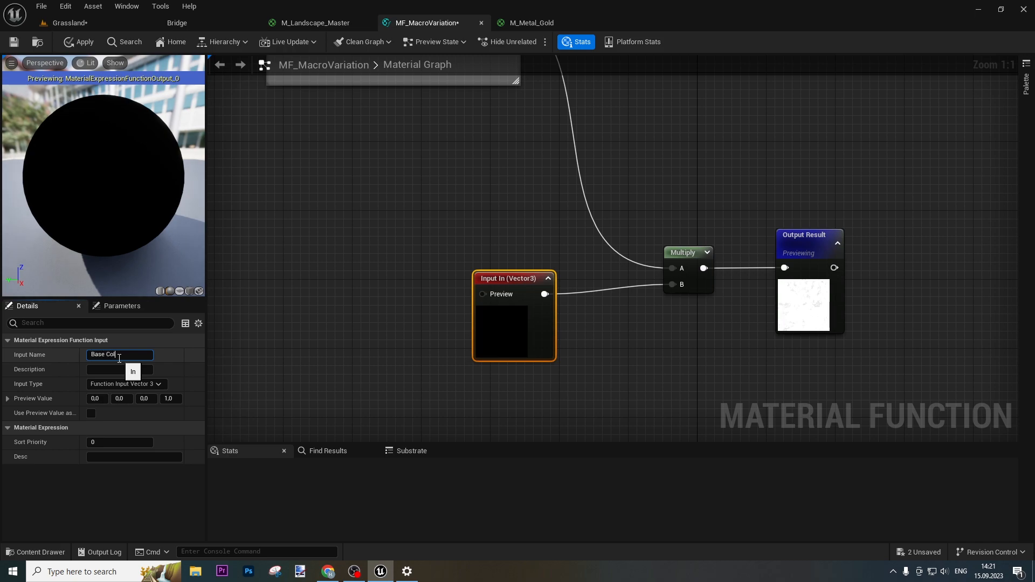
text(Base Color)
key(Return)
Rename the function output to Final Base Color, then apply and save MF_MacroVariation.
click(787, 238)
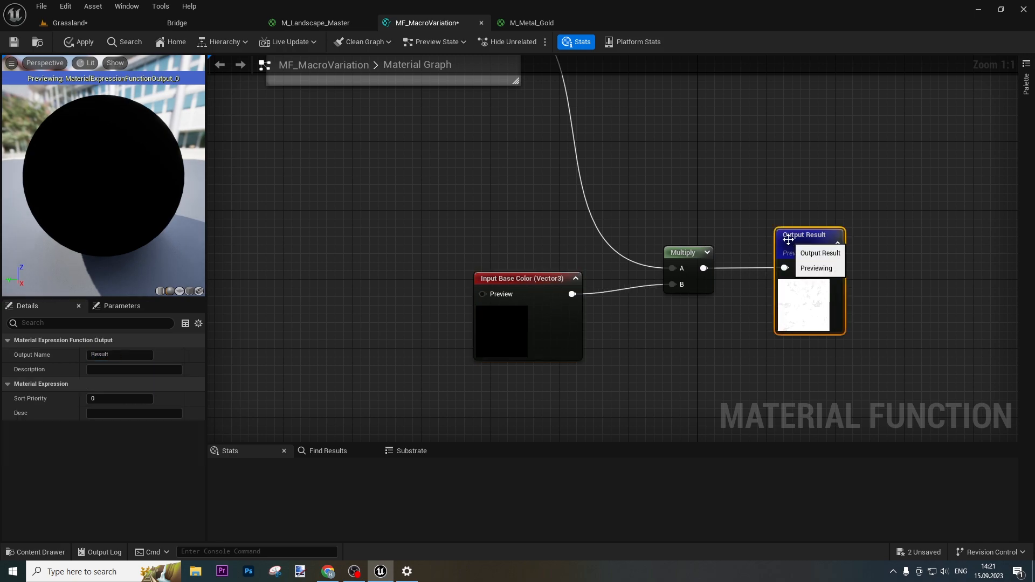
click(119, 355)
text(Fi)
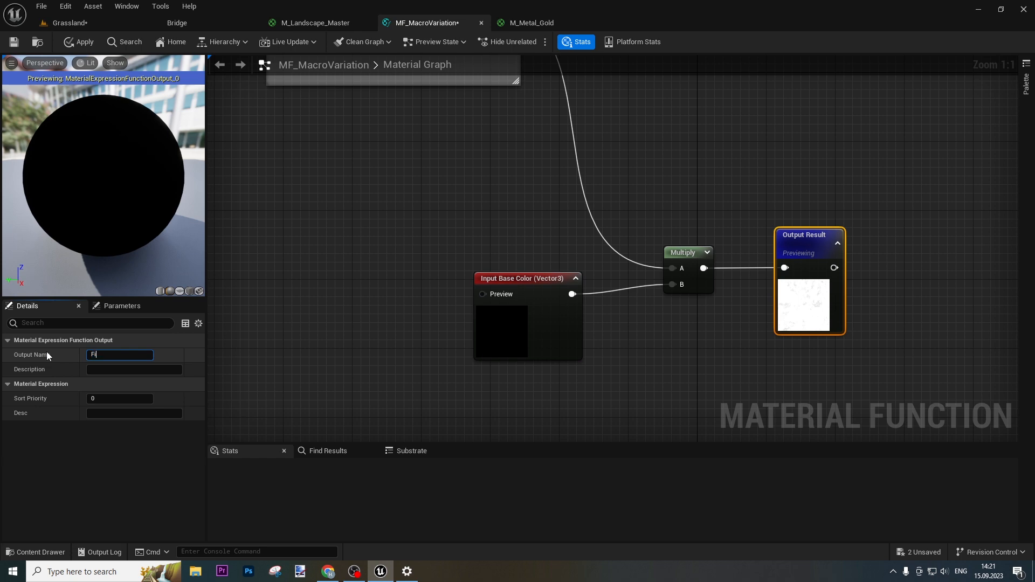
text(nal Base Color)
key(Return)
click(80, 42)
click(14, 42)
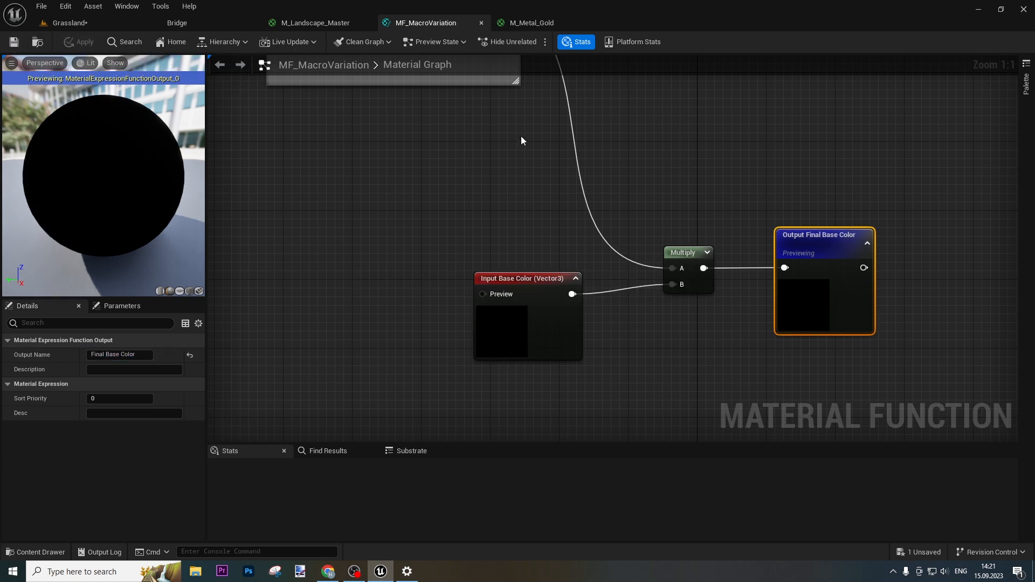
Close MF_MacroVariation and add MF_MacroVariation and MF_Material_Process from the OwnMaterial folder to the M_Landscape_Master graph.
click(481, 22)
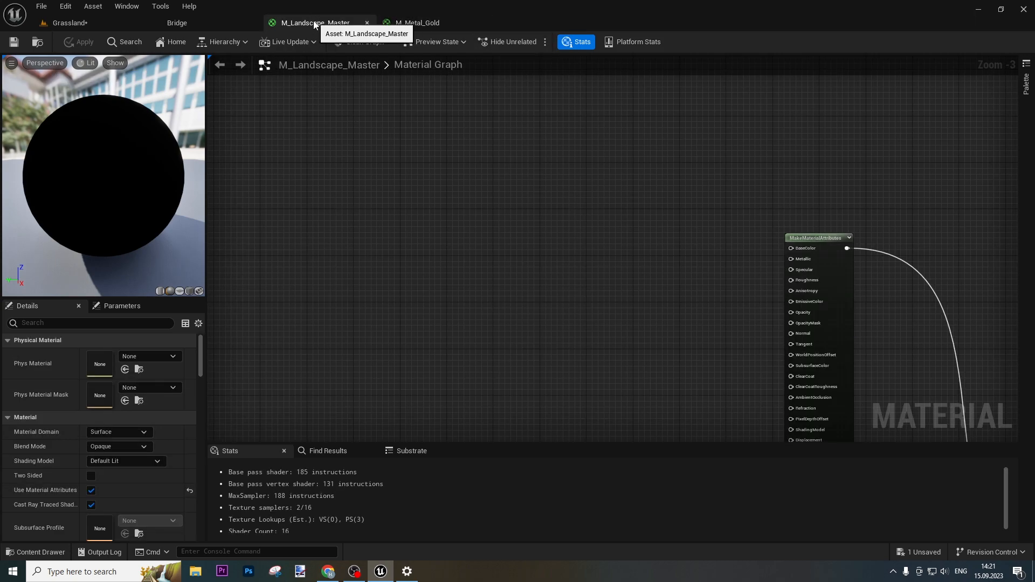
click(105, 22)
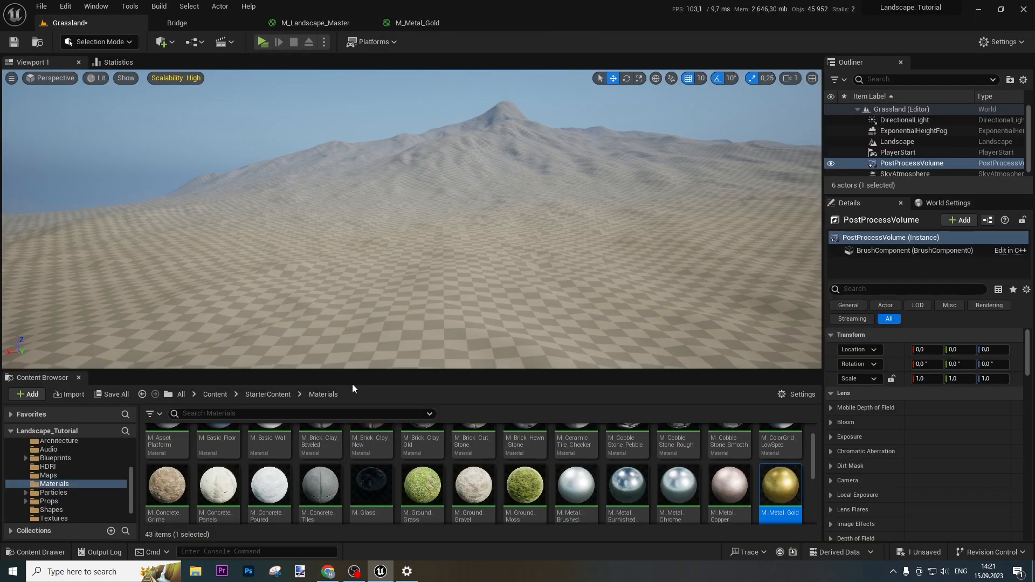
click(215, 394)
double_click(399, 464)
click(215, 450)
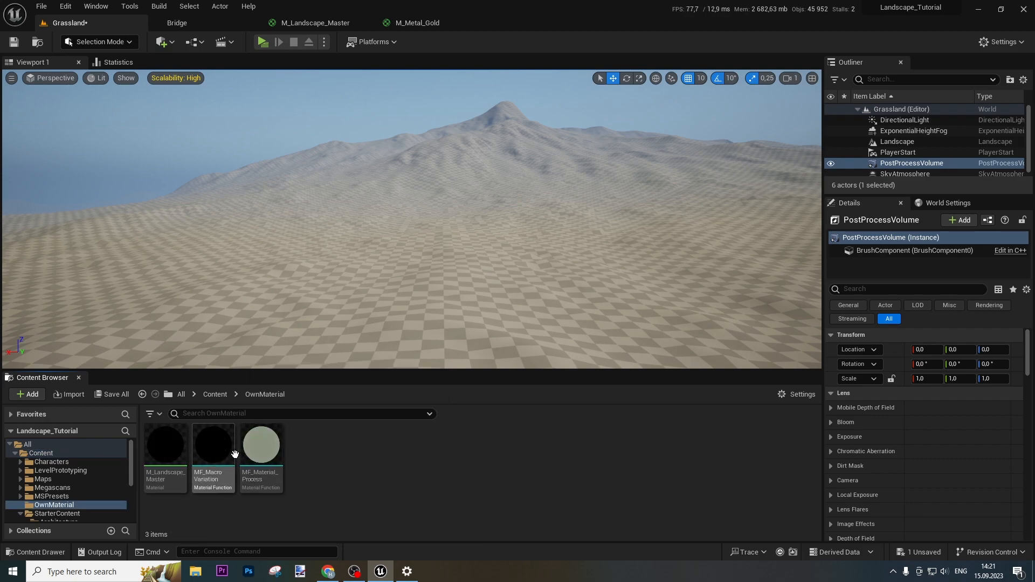
ctrl+click(261, 445)
drag(262, 445, 451, 149)
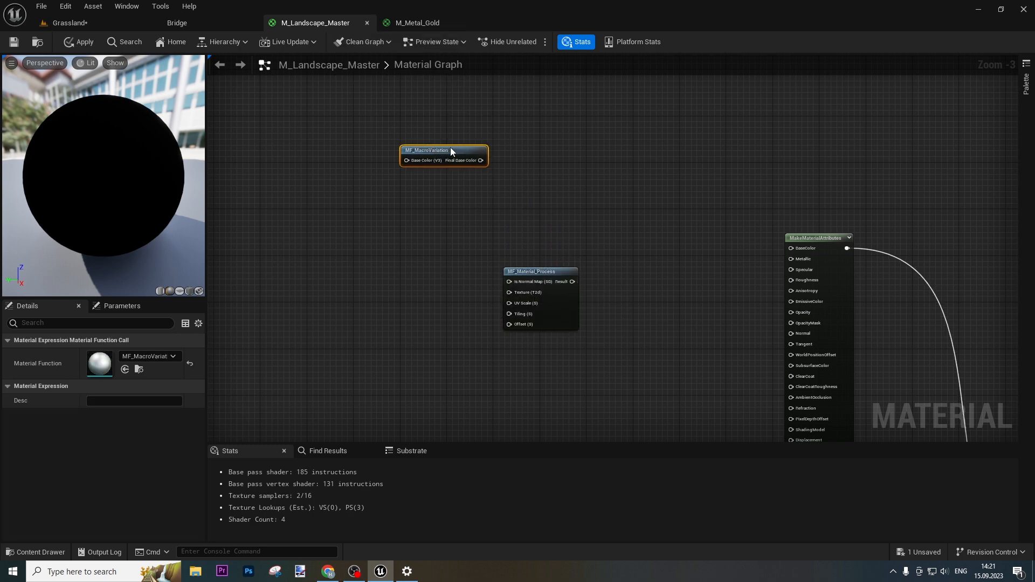
Arrange the two function nodes and connect MF_MacroVariation's Final Base Color to the BaseColor input of MakeMaterialAttributes.
drag(559, 314, 630, 259)
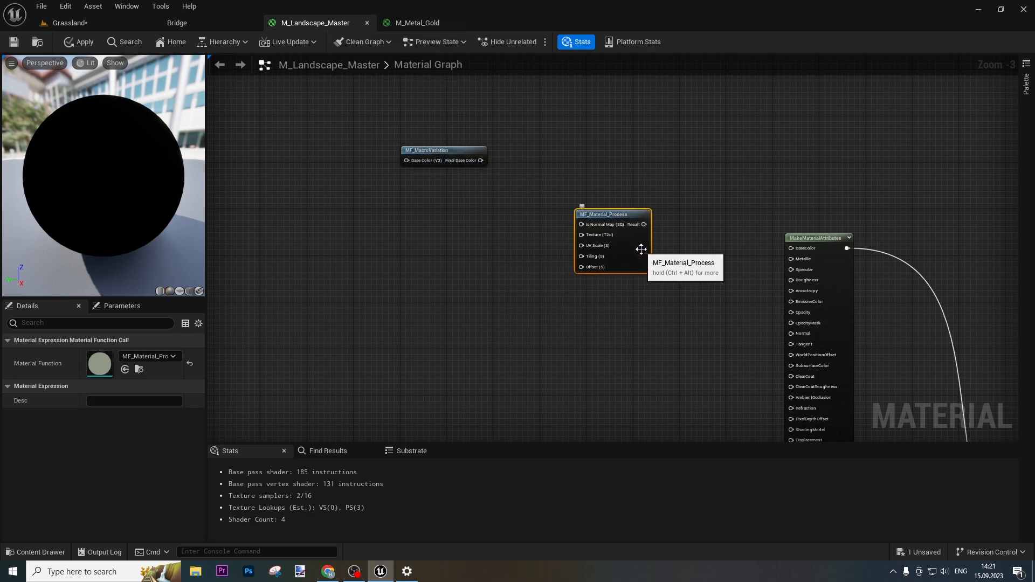
drag(587, 213, 512, 213)
drag(452, 152, 803, 249)
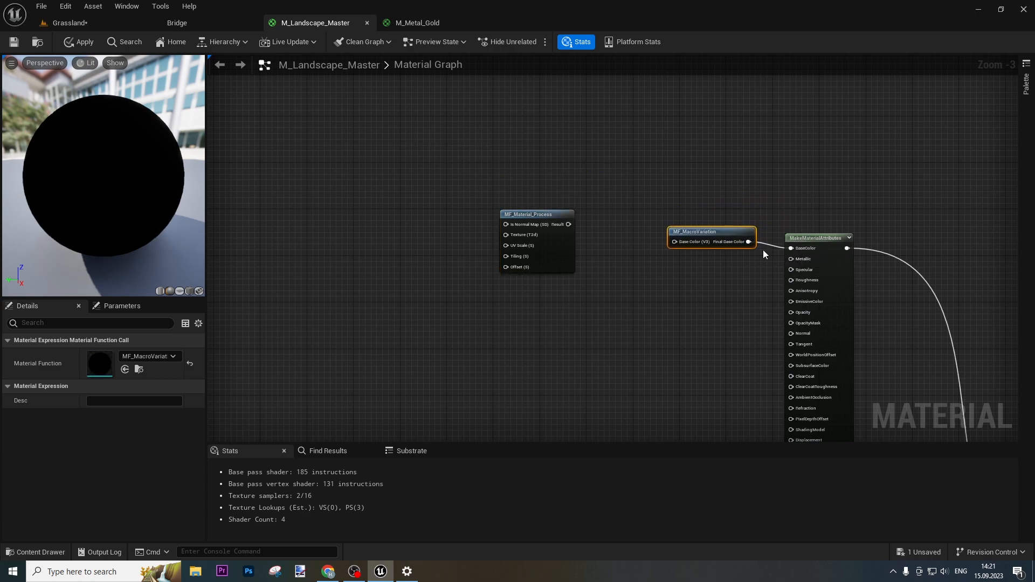
drag(721, 231, 726, 237)
click(740, 306)
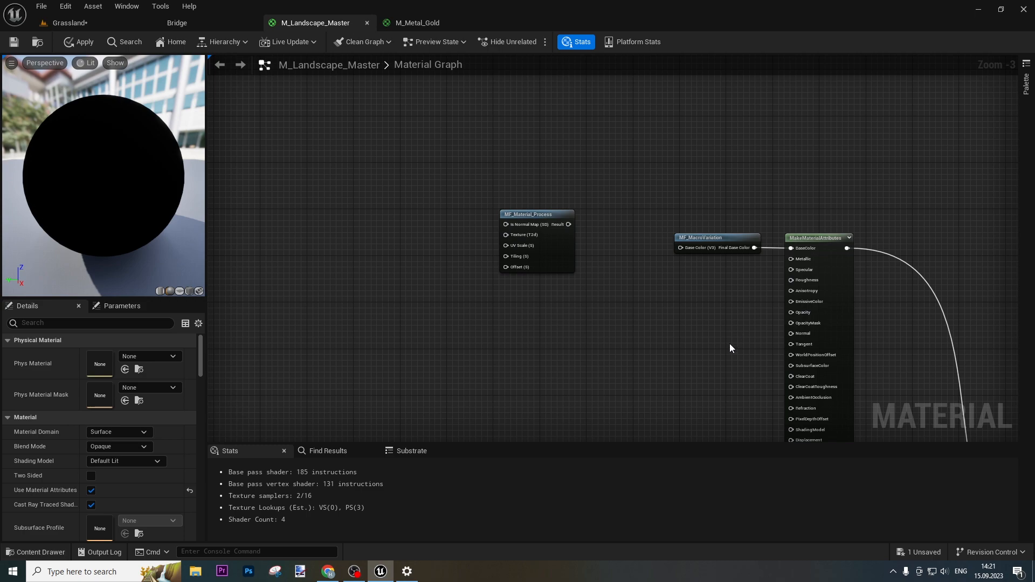
scroll(701, 351, down, 5)
right_drag(668, 351, 556, 257)
scroll(560, 251, up, 6)
right_drag(602, 183, 629, 284)
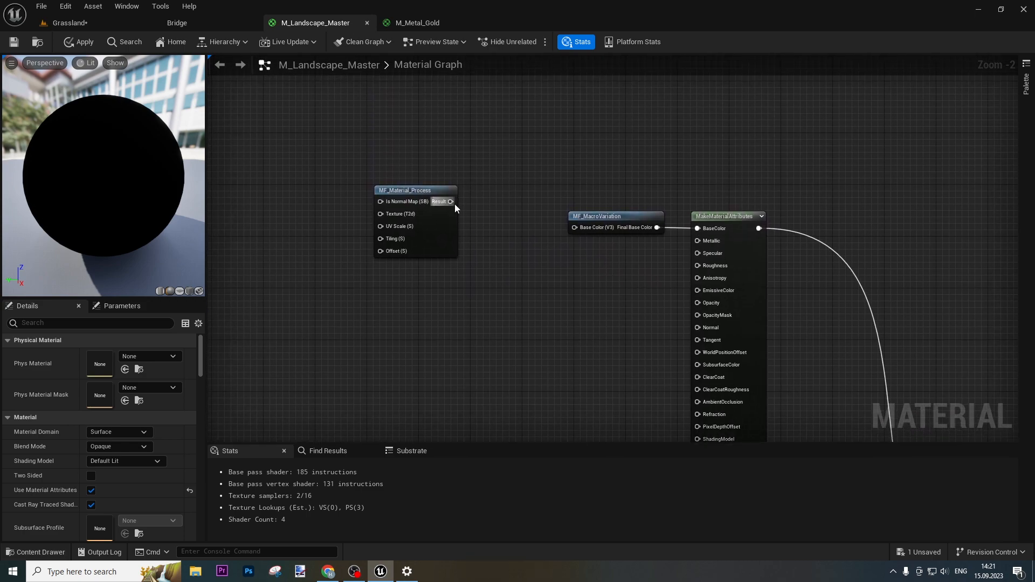
Connect MF_Material_Process's Result to MF_MacroVariation's Base Color, and place two duplicates of MF_Material_Process in a column beneath it.
drag(451, 201, 575, 227)
drag(440, 236, 483, 256)
drag(365, 171, 514, 318)
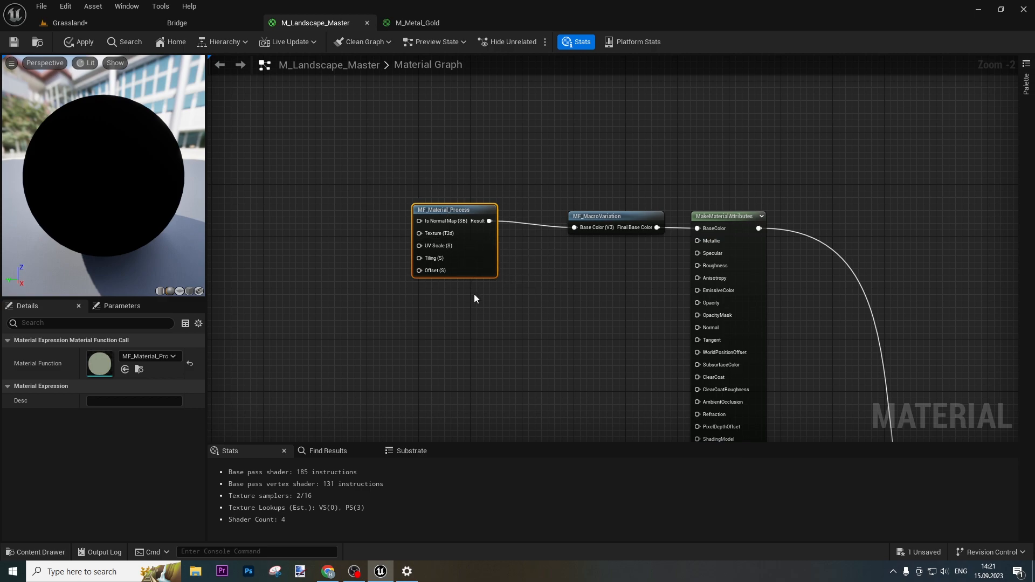
key(ctrl+v)
right_drag(488, 426, 474, 295)
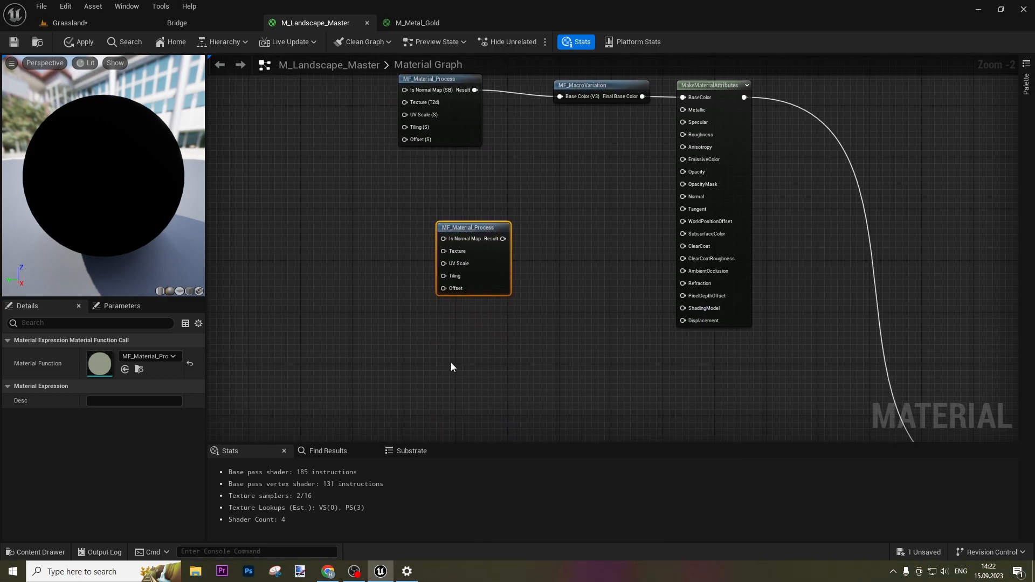
key(ctrl+v)
drag(491, 286, 450, 235)
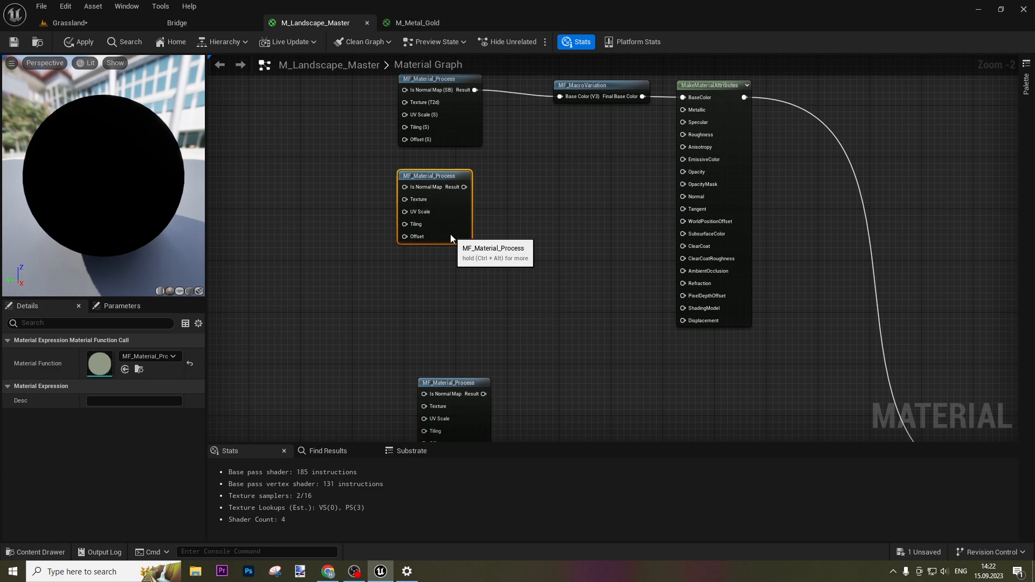
drag(467, 395, 453, 311)
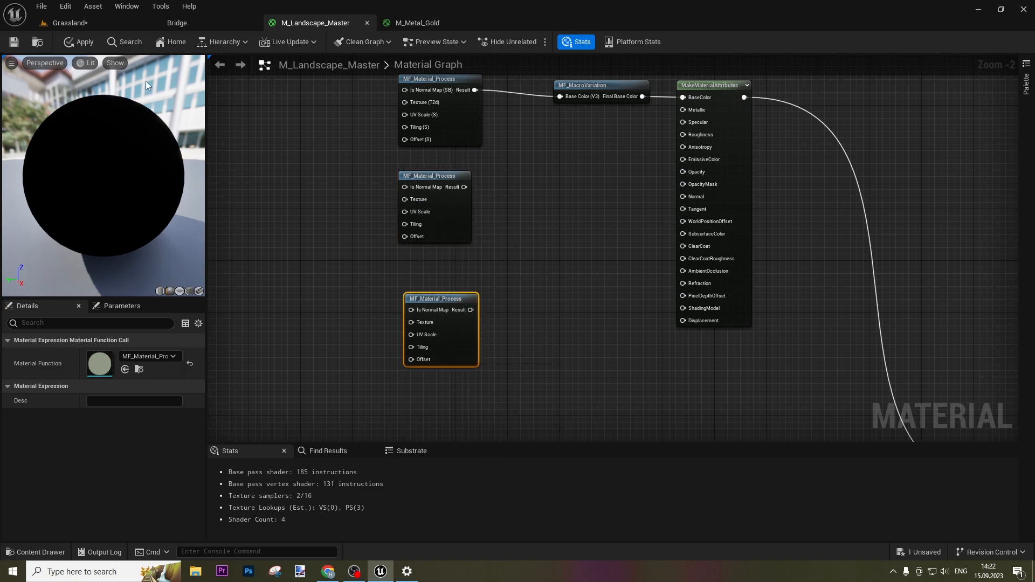
In the Grassland level's content, open the Mossy_Grass folder under Megascans/Surfaces to examine its textures.
click(112, 27)
click(215, 394)
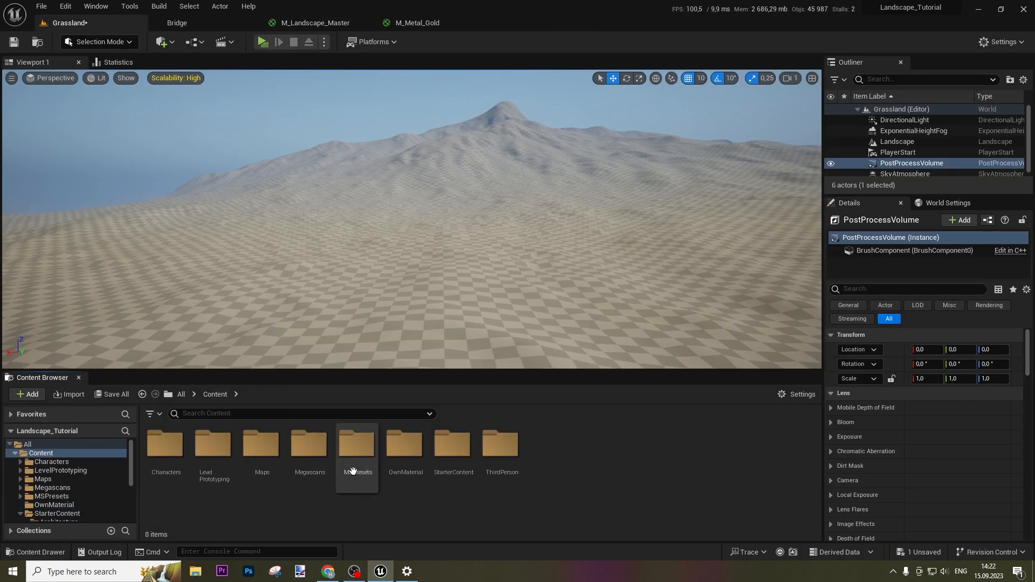
double_click(323, 465)
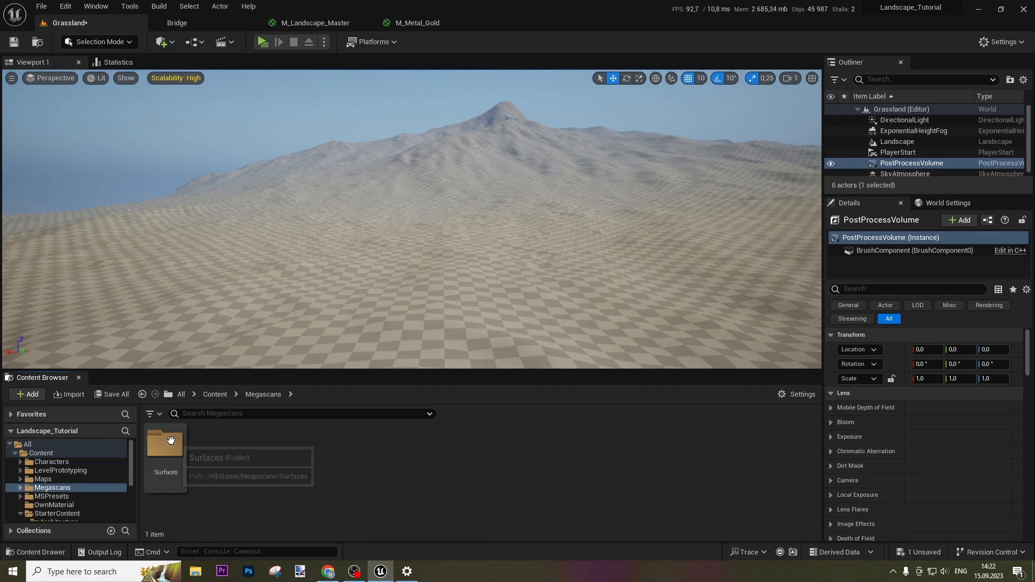
double_click(168, 442)
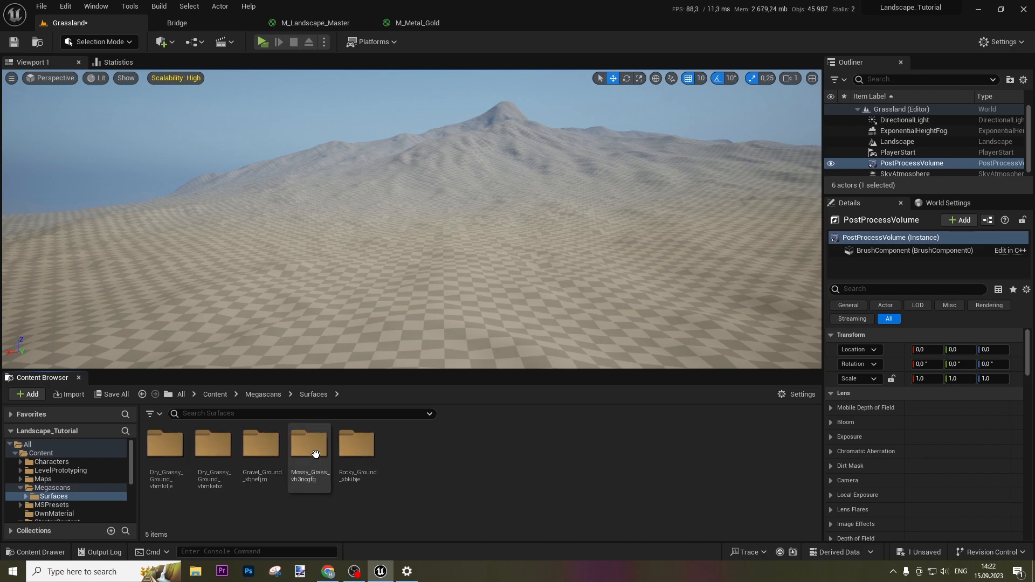
double_click(309, 446)
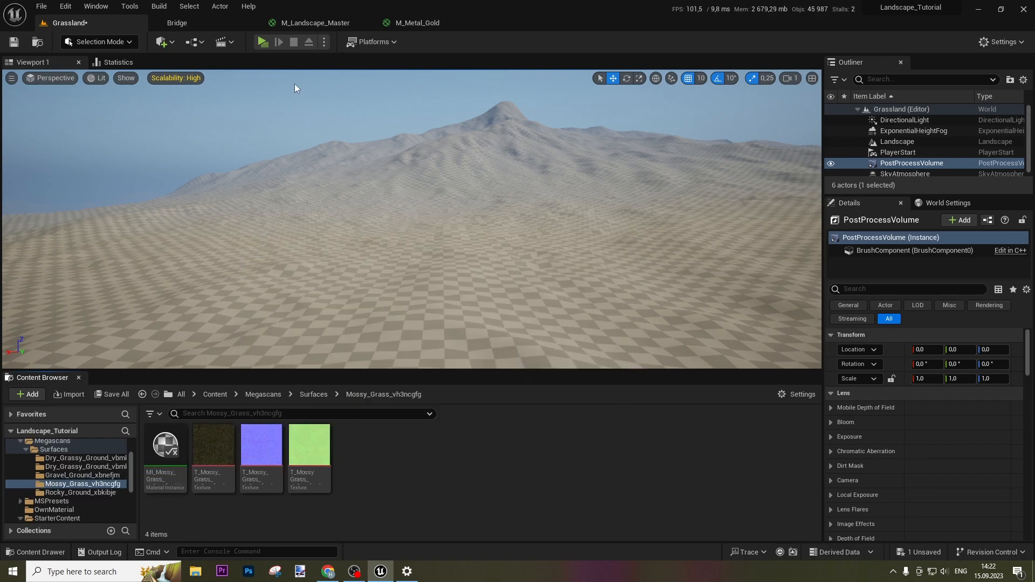
Close the M_Metal_Gold material without applying its changes.
click(316, 22)
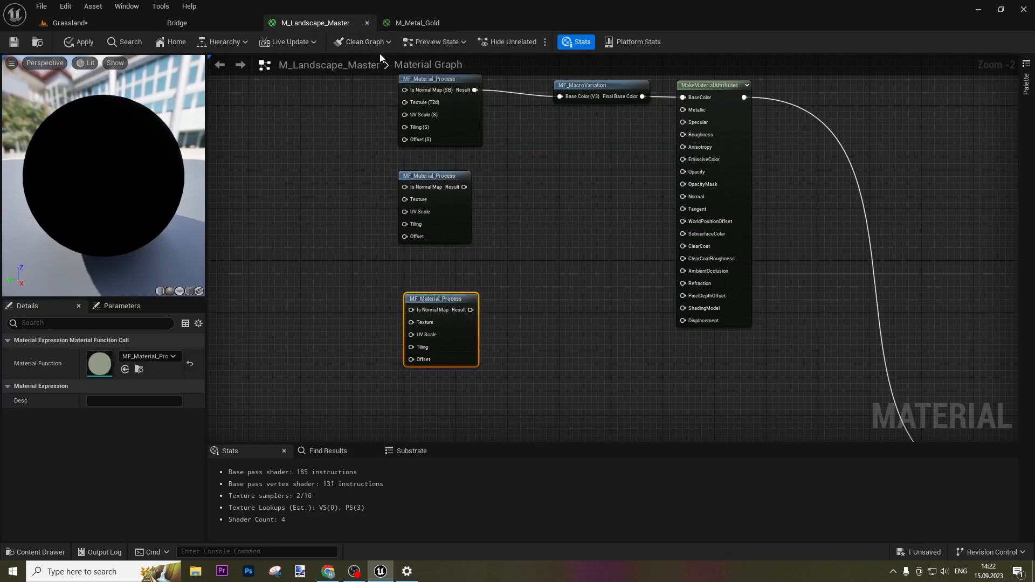
click(455, 23)
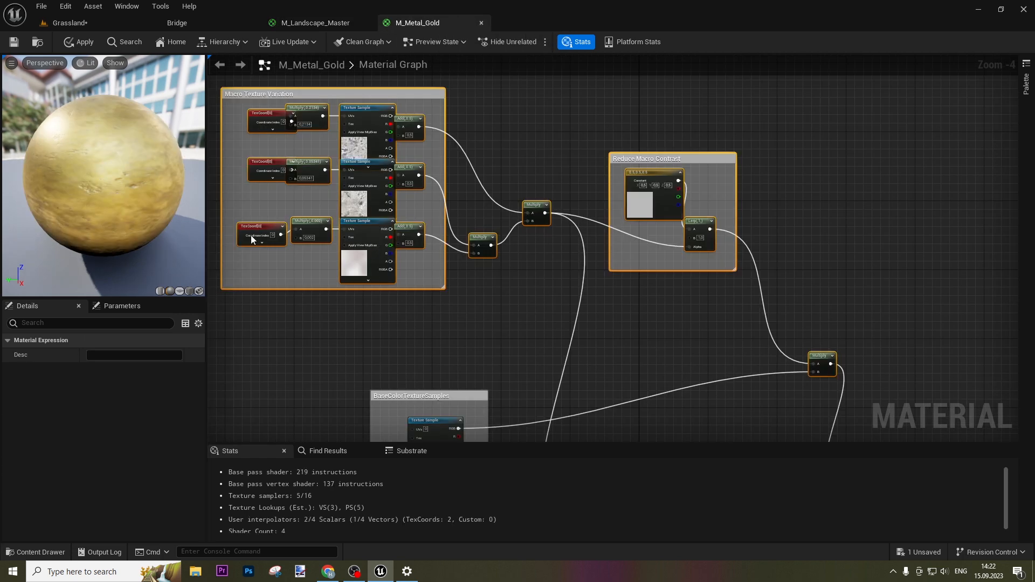
click(481, 23)
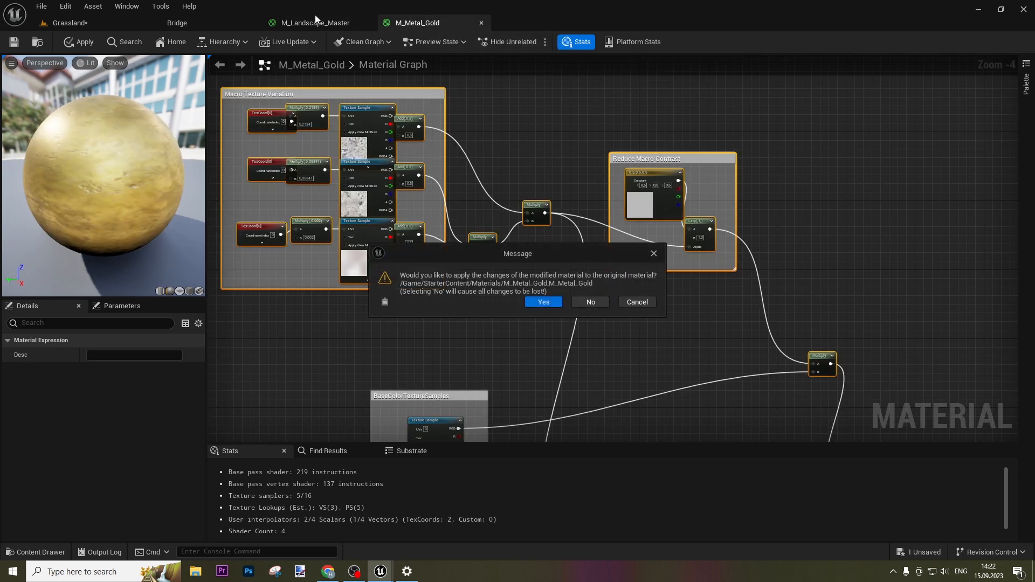
click(582, 302)
Open the MF_Material_Process function, set the Is Normal Map input's sort priority to 4, and apply the change.
right_drag(345, 240, 449, 332)
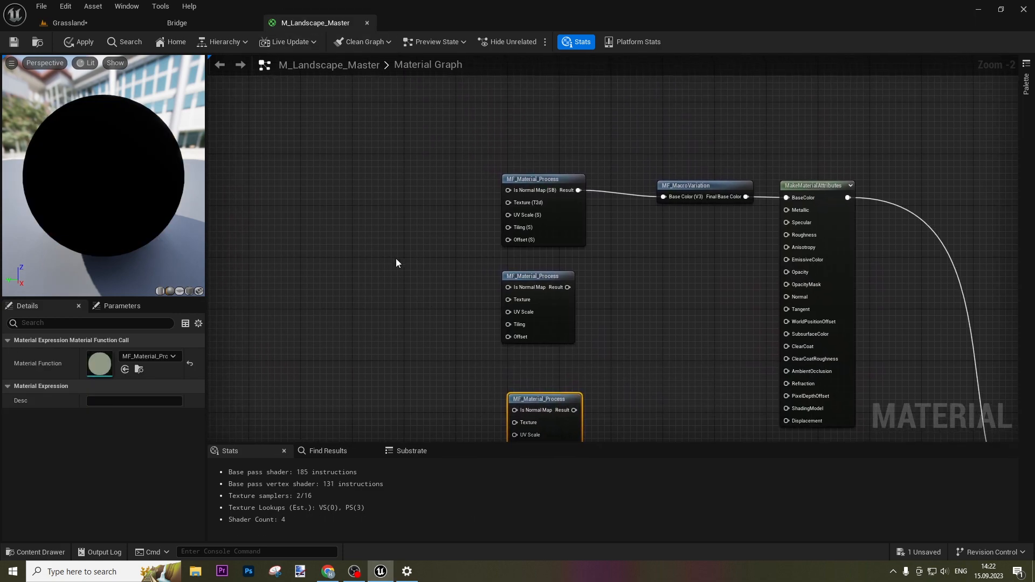
click(400, 265)
right_drag(480, 193, 575, 246)
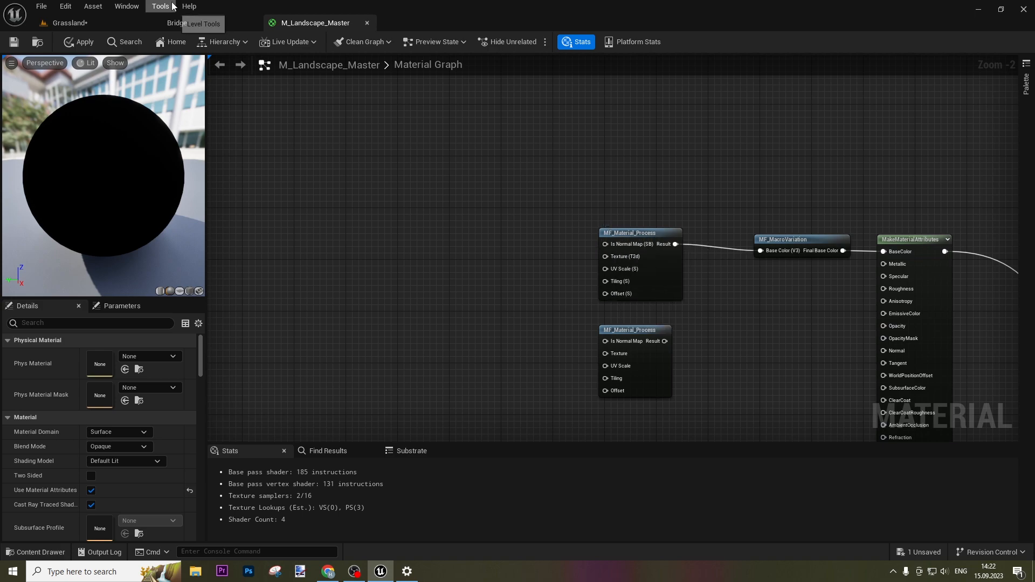
double_click(667, 269)
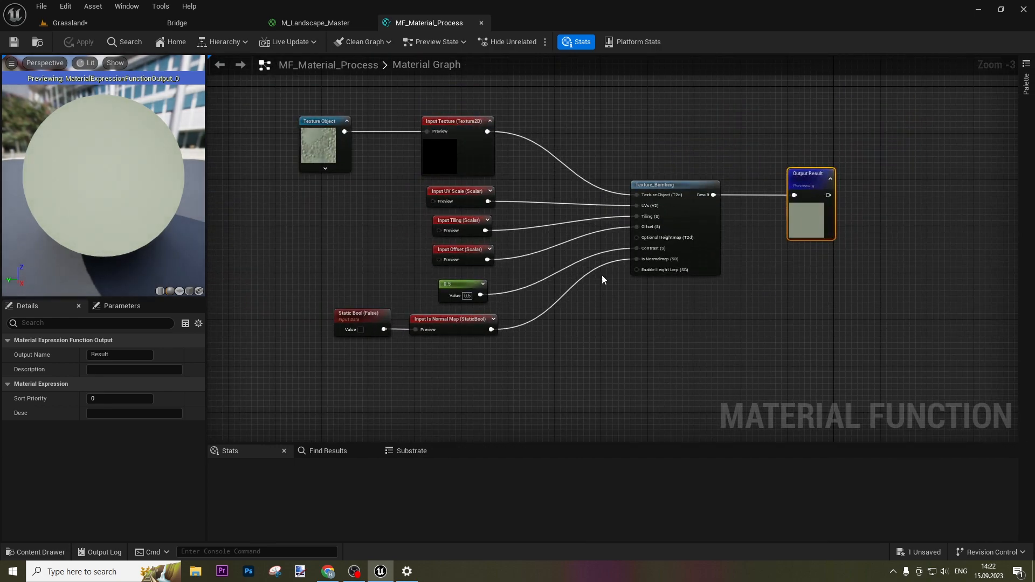
scroll(488, 350, up, 3)
click(442, 316)
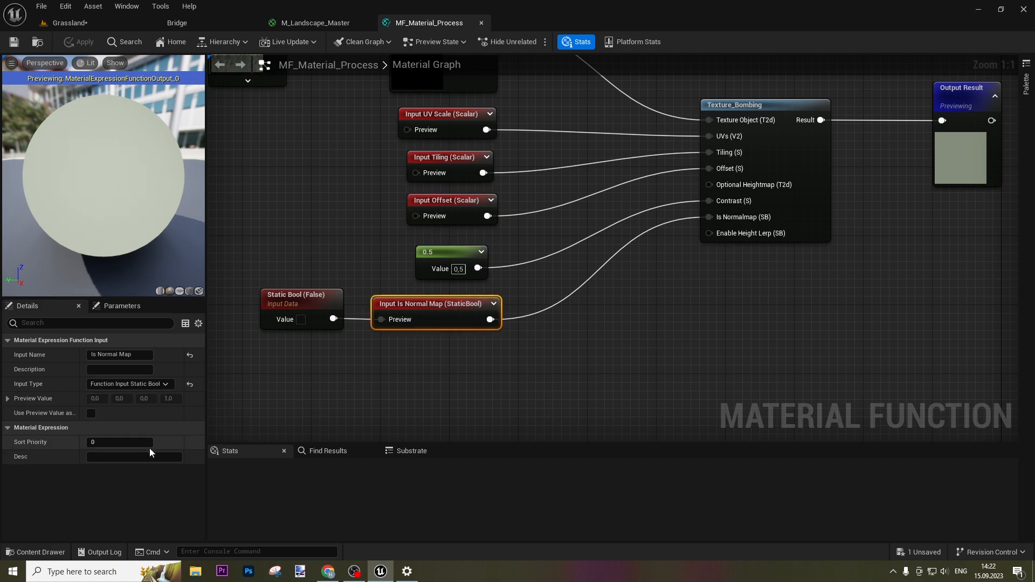
click(134, 443)
text(4)
click(442, 371)
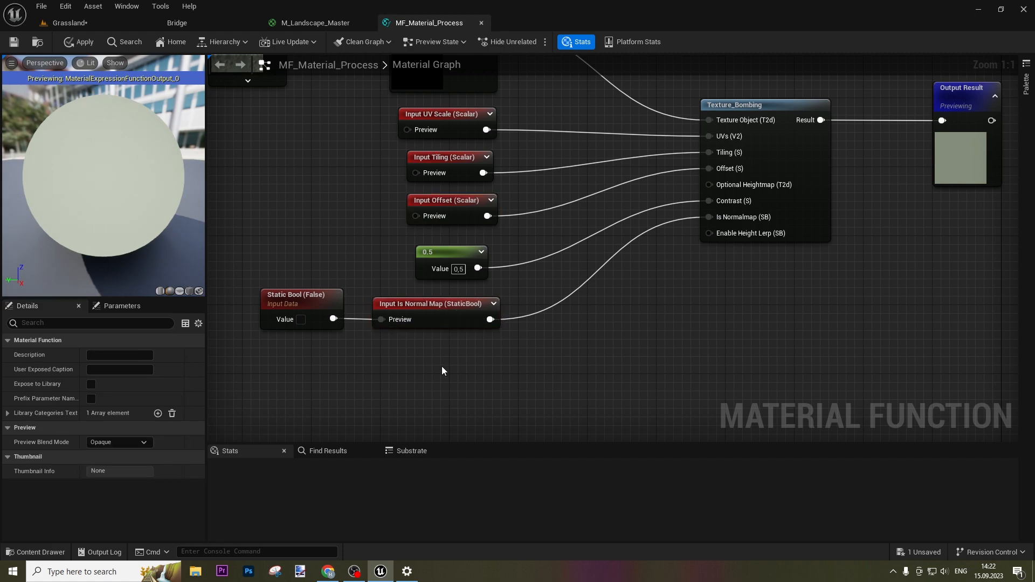
click(81, 43)
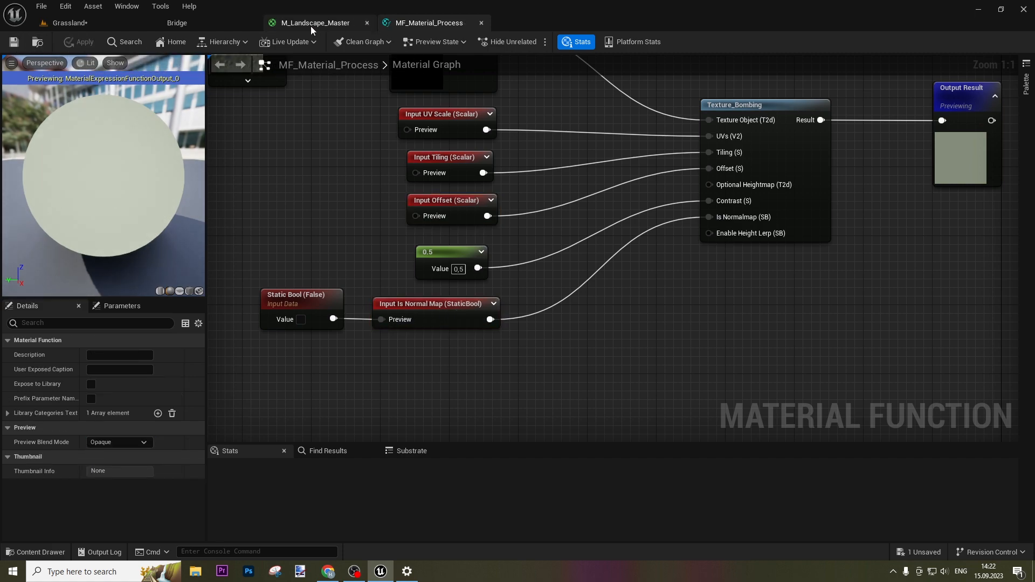
Check the input order on M_Landscape_Master's MF_Material_Process node and the Offset input's sort priority, and close the function.
click(313, 24)
scroll(649, 280, up, 2)
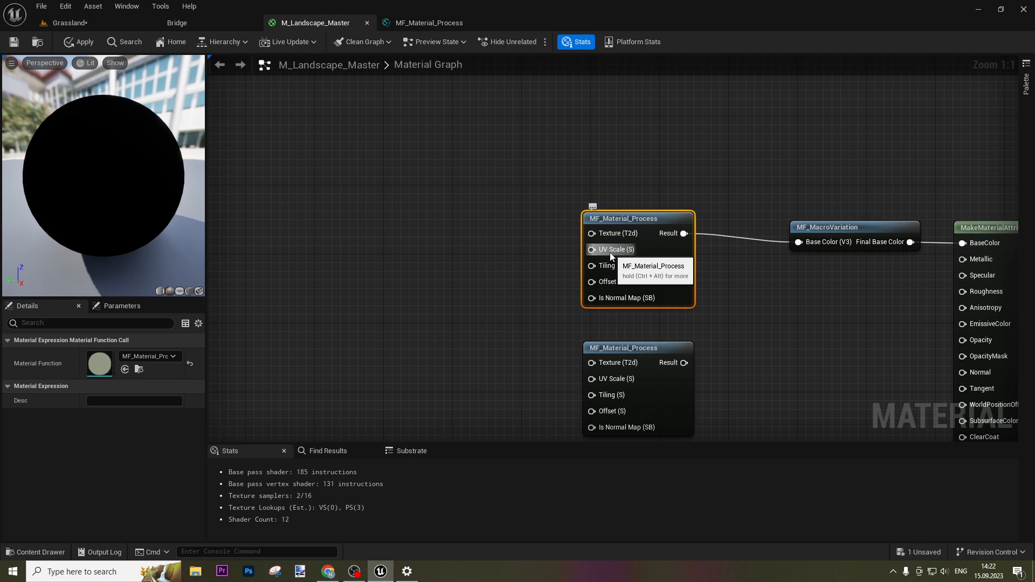
click(426, 22)
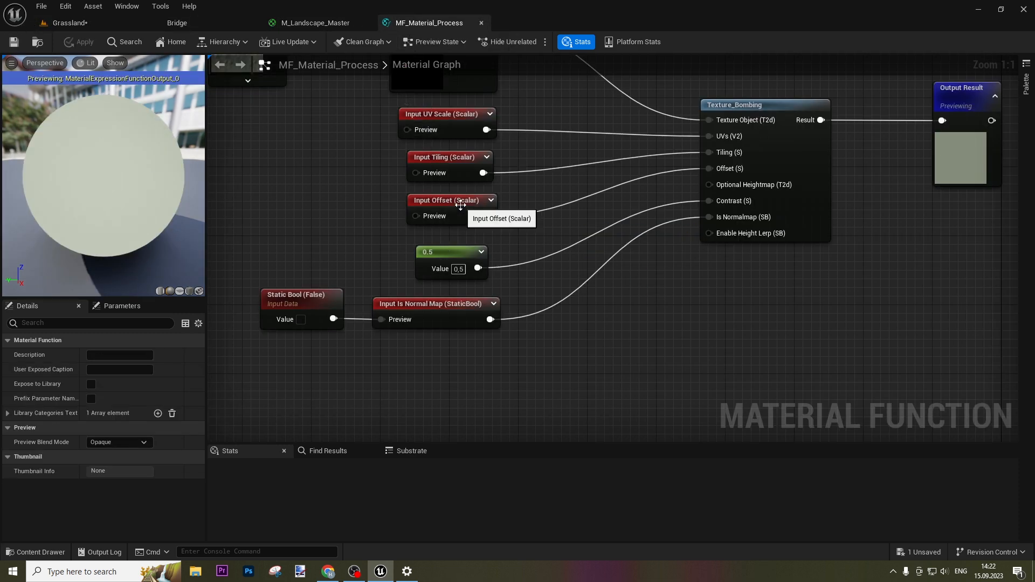
click(453, 206)
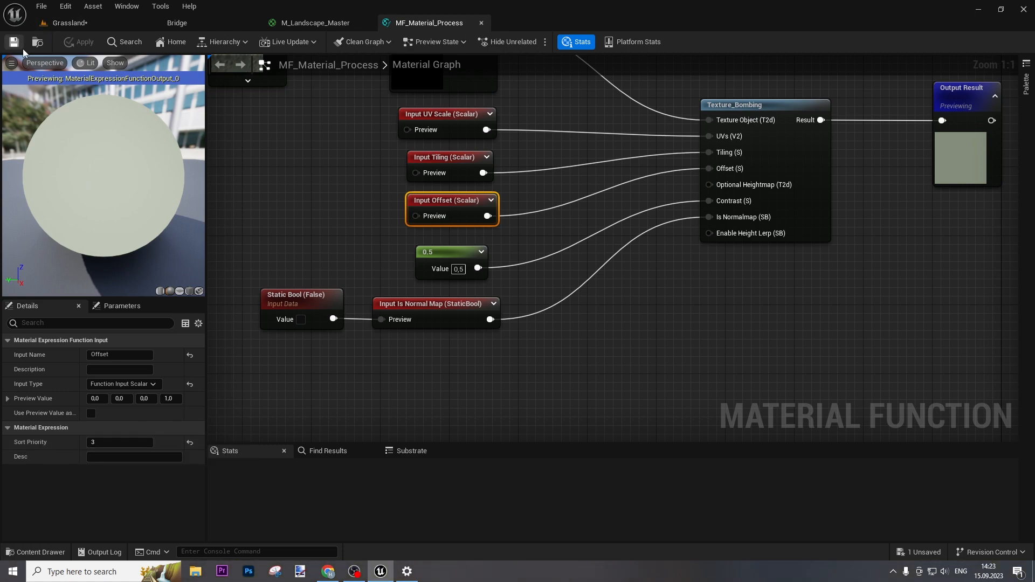
click(315, 23)
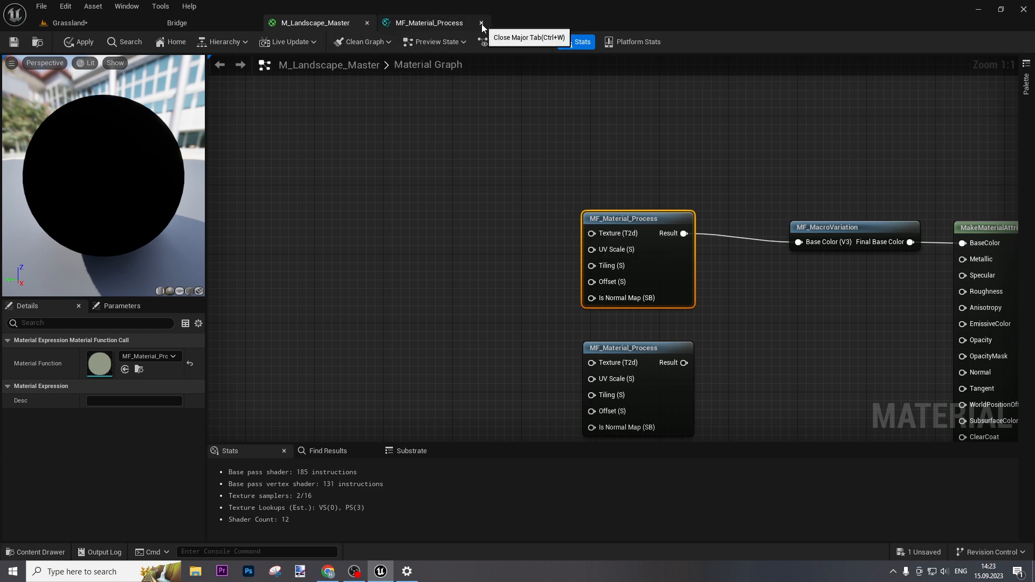
click(481, 24)
Add a texture object parameter named Layer 1 Base Color to the first MF_Material_Process's Texture input, with group 01 - Layer 1 and sort priority 2.
right_drag(470, 242, 584, 246)
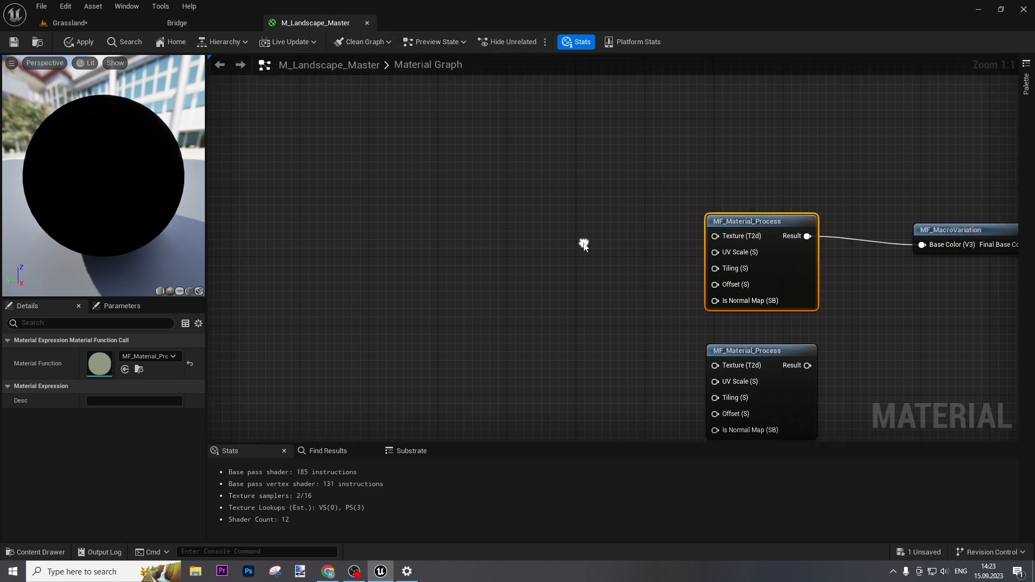
right_click(506, 189)
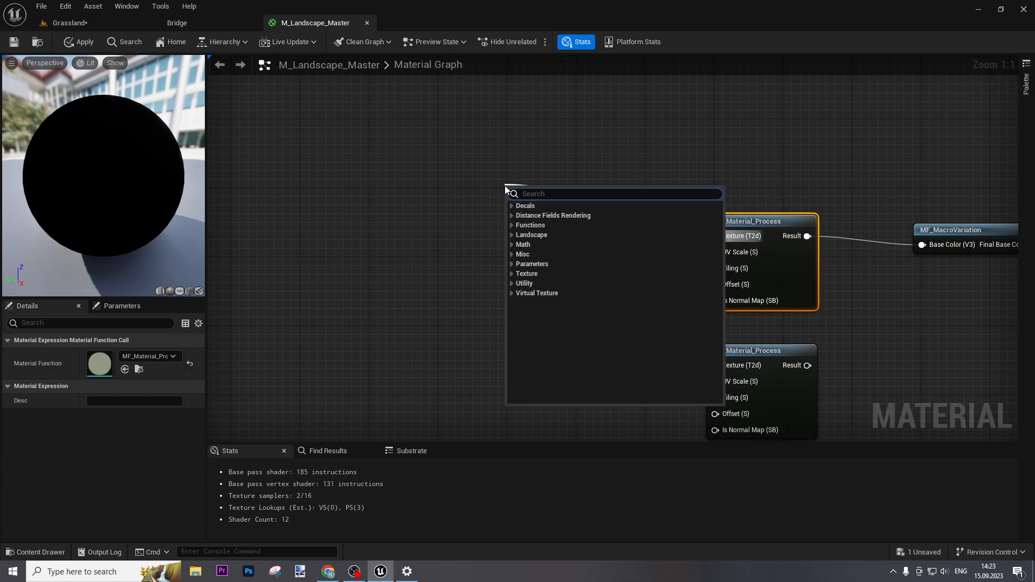
text(param)
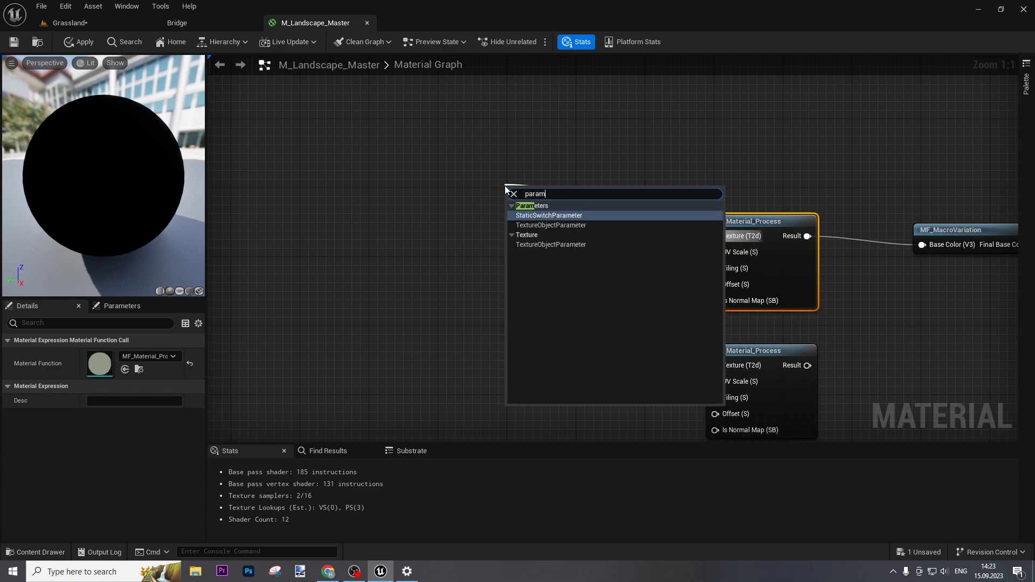
key(Down)
key(Return)
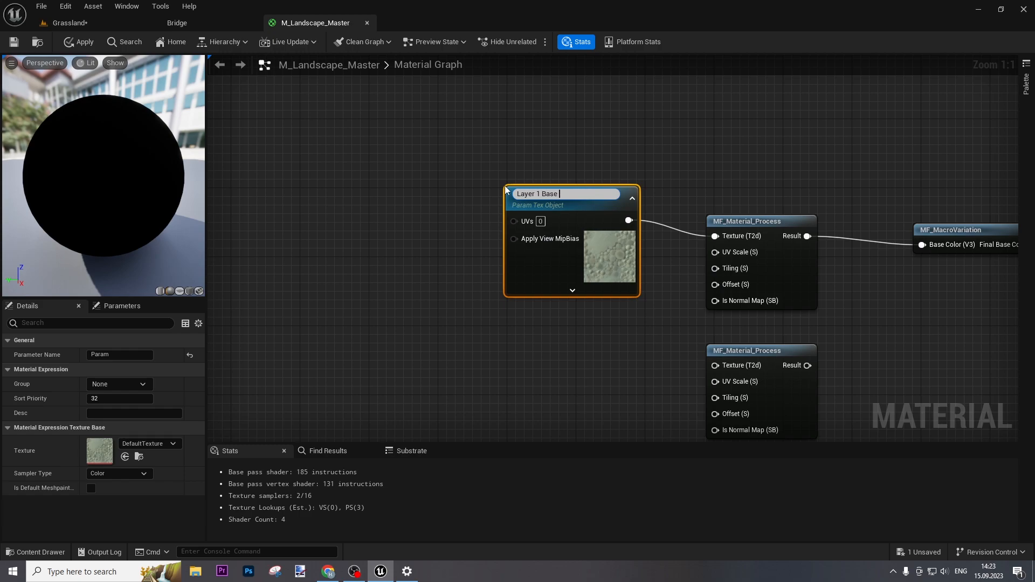
key(Return)
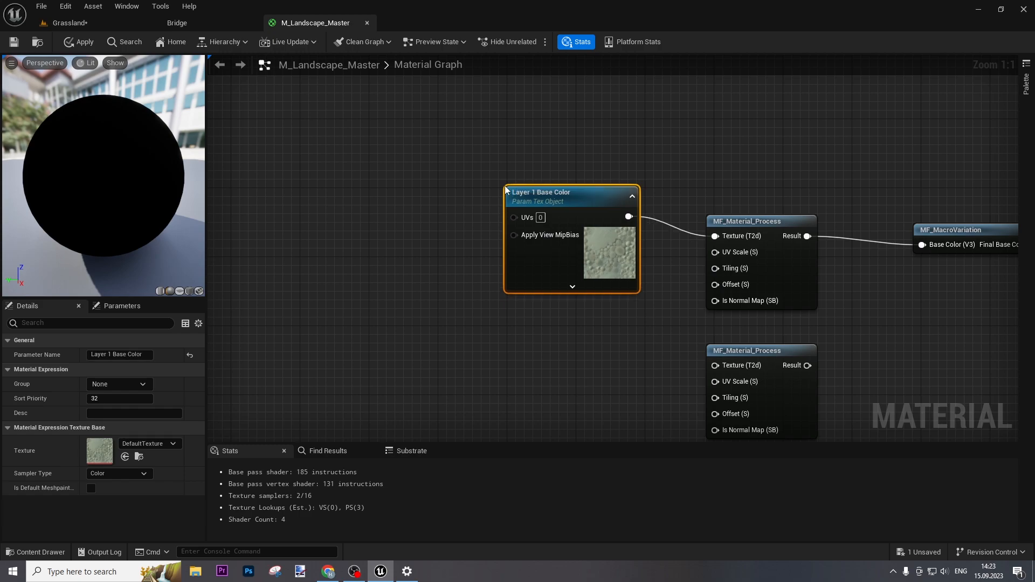
drag(595, 216, 530, 175)
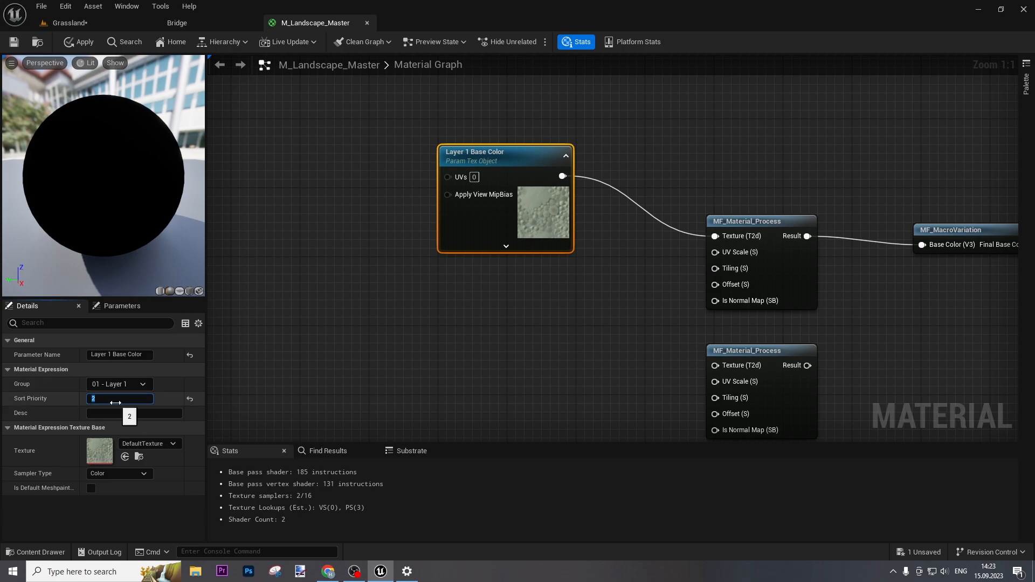
mouse_move(549, 209)
mouse_down()
mouse_move(549, 243)
mouse_move(551, 184)
mouse_move(558, 206)
mouse_up()
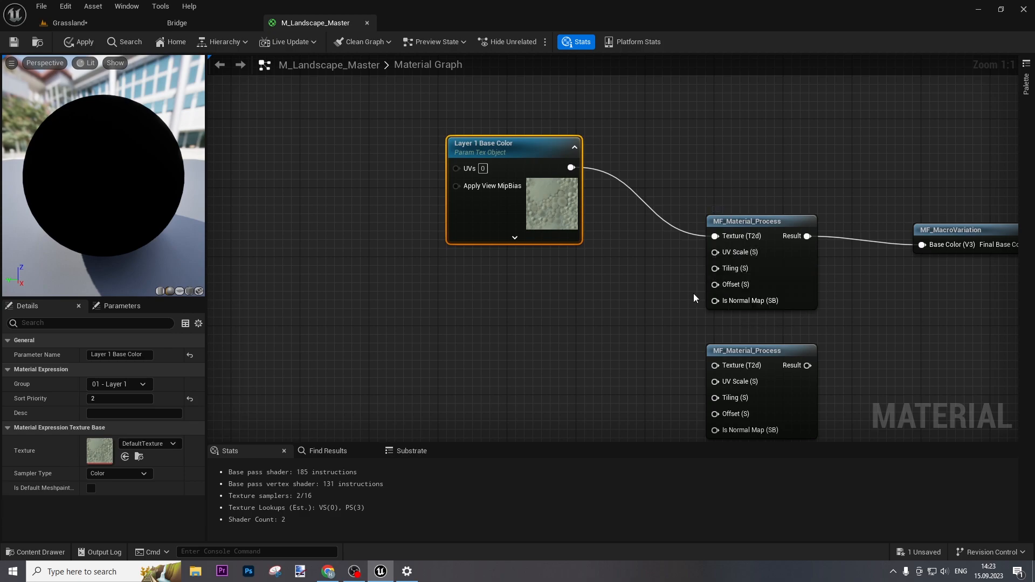
Add a vector parameter named Adjustments Layer 1 and place it below the Layer 1 Base Color node.
right_click(505, 296)
text(vector para)
key(Return)
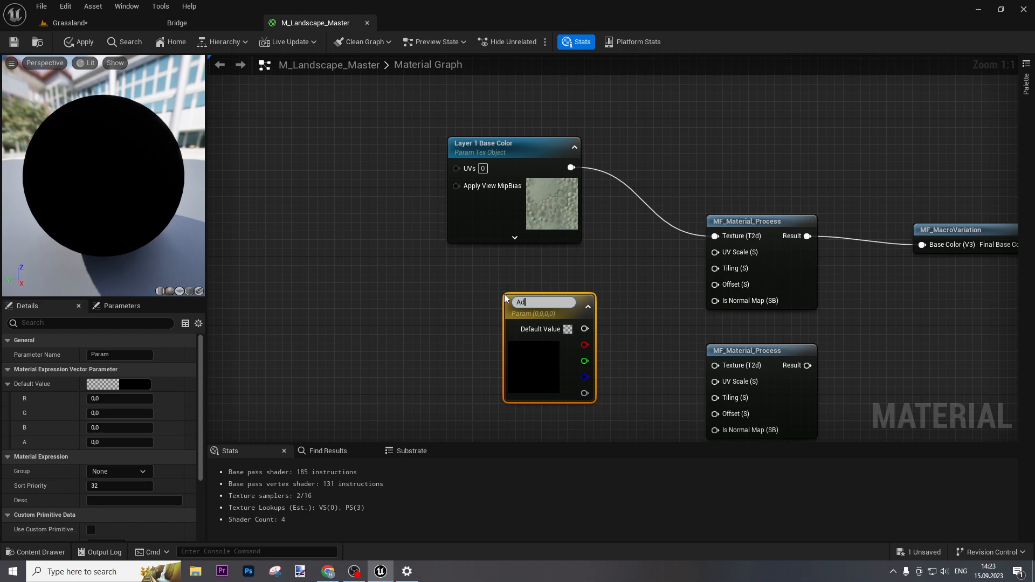
text(Adjusments Layer)
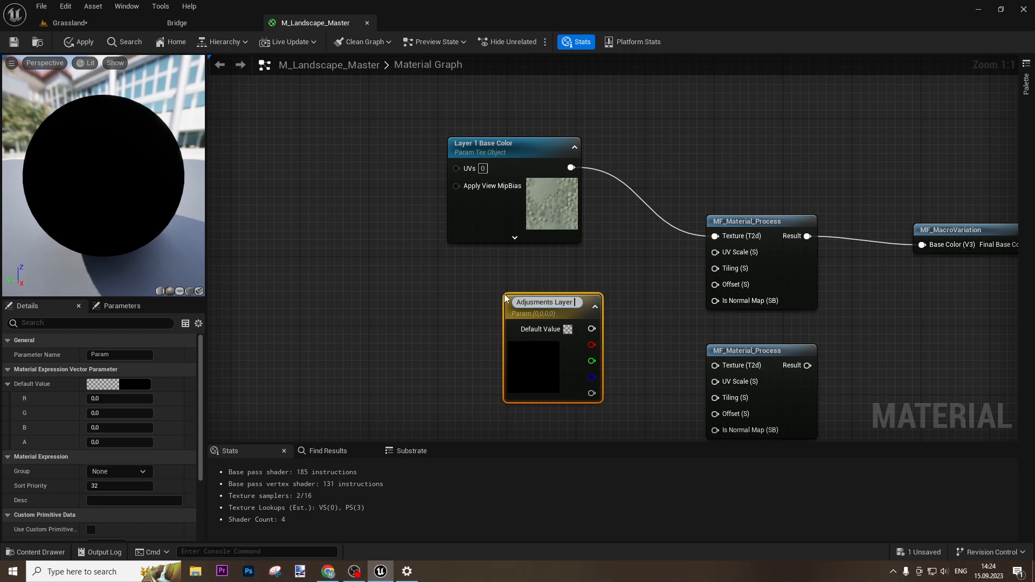
text( 1)
key(Return)
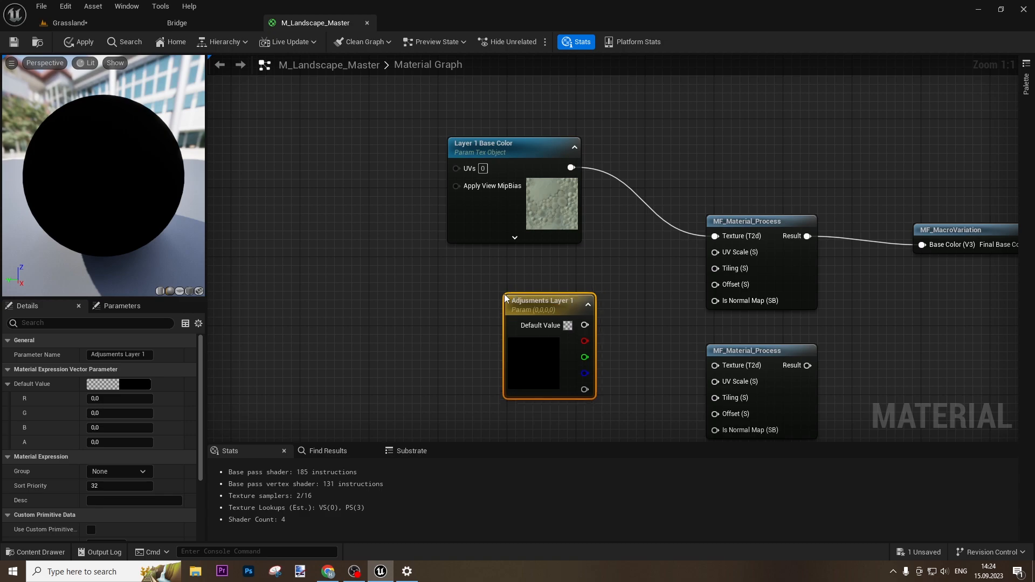
click(547, 303)
click(536, 303)
text(t)
click(661, 316)
drag(538, 361, 628, 308)
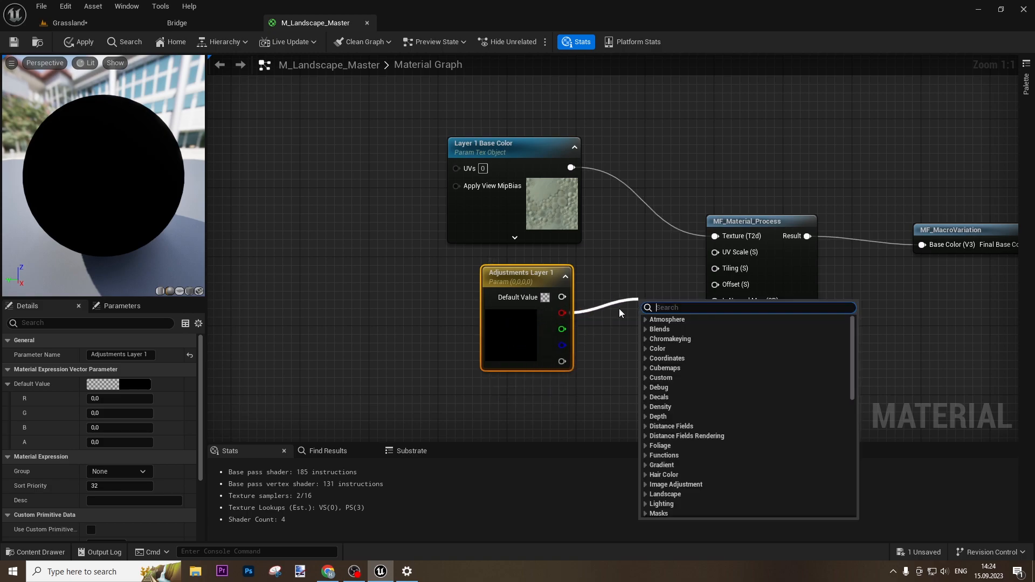
drag(562, 329, 600, 347)
Name the R channel of the Adjustments Layer 1 parameter UV Scale.
click(508, 343)
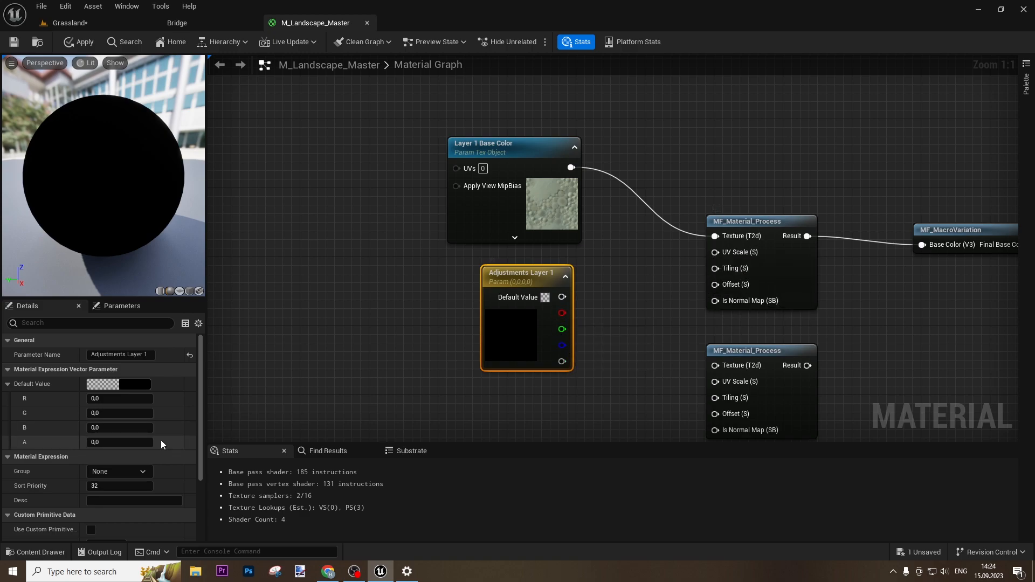
scroll(134, 441, down, 4)
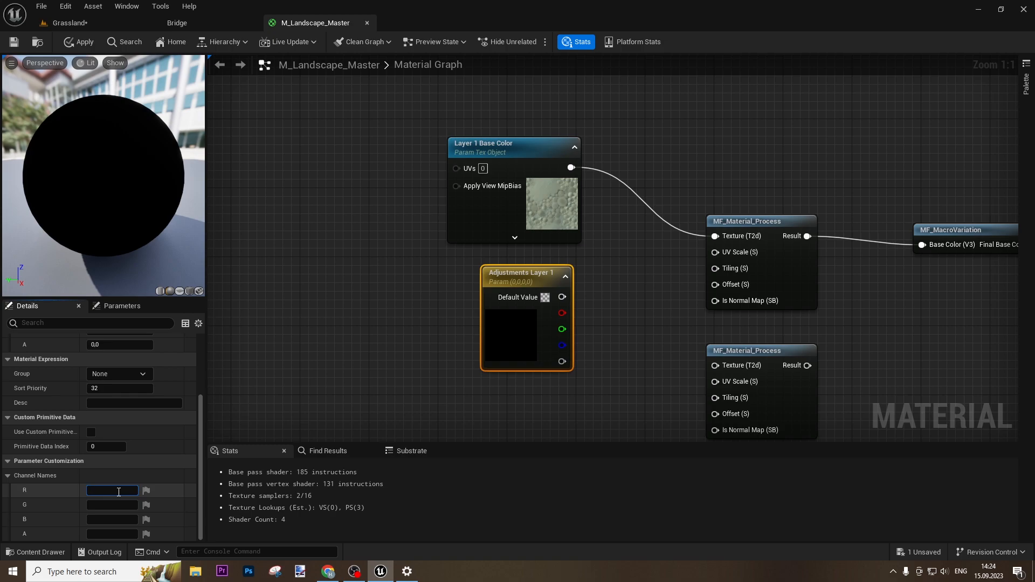
text(cale)
key(Return)
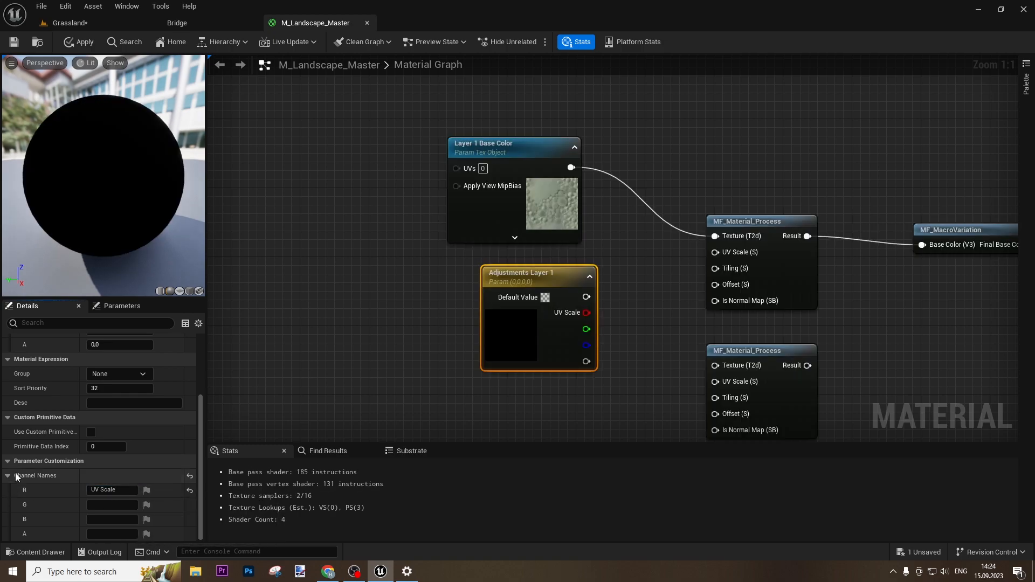
Name the G channel of the Adjustments Layer 1 parameter Tiling and the B channel Offset.
scroll(68, 473, up, 3)
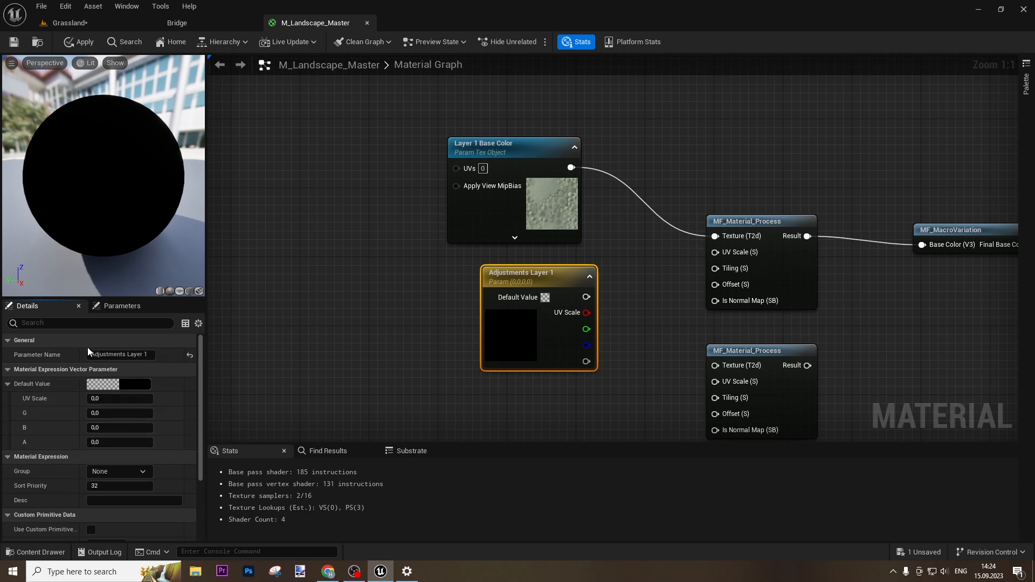
scroll(96, 431, down, 3)
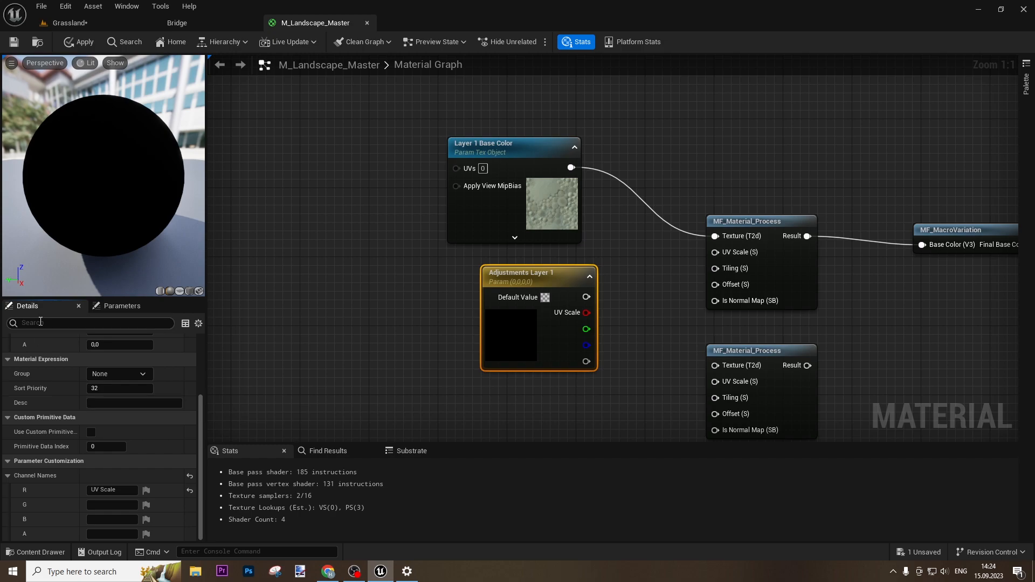
click(112, 505)
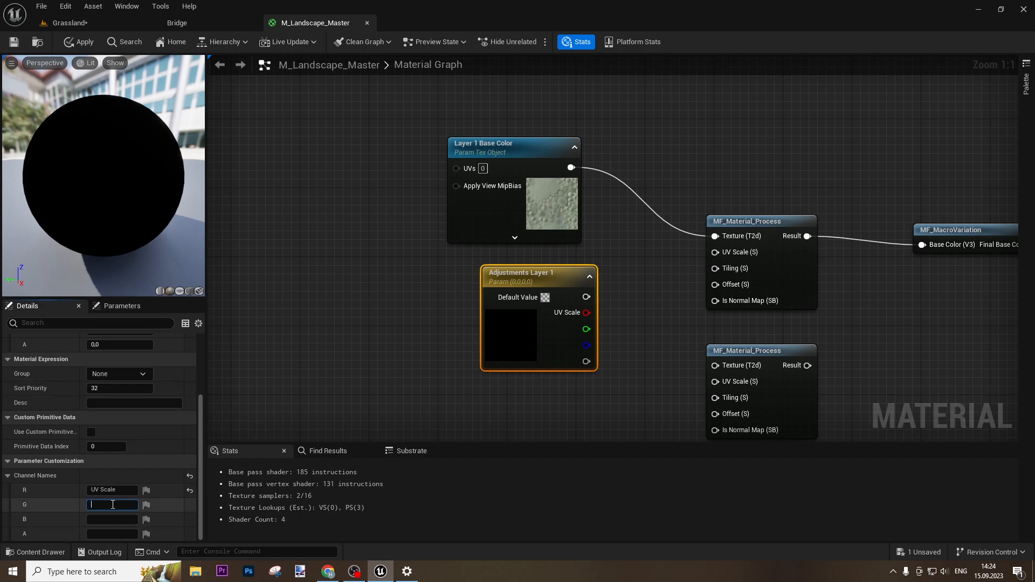
key(Return)
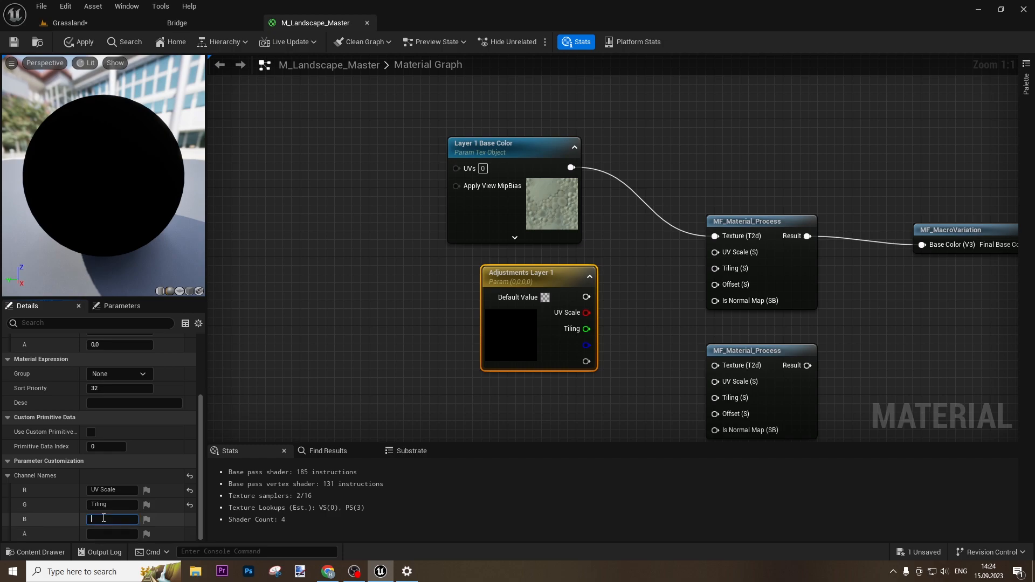
click(103, 517)
text(Offset)
key(Return)
Connect Adjustments Layer 1's UV Scale, Tiling and Offset outputs to the matching inputs of the first MF_Material_Process node.
drag(586, 312, 715, 284)
drag(526, 316, 509, 308)
drag(586, 361, 619, 353)
click(554, 367)
click(606, 402)
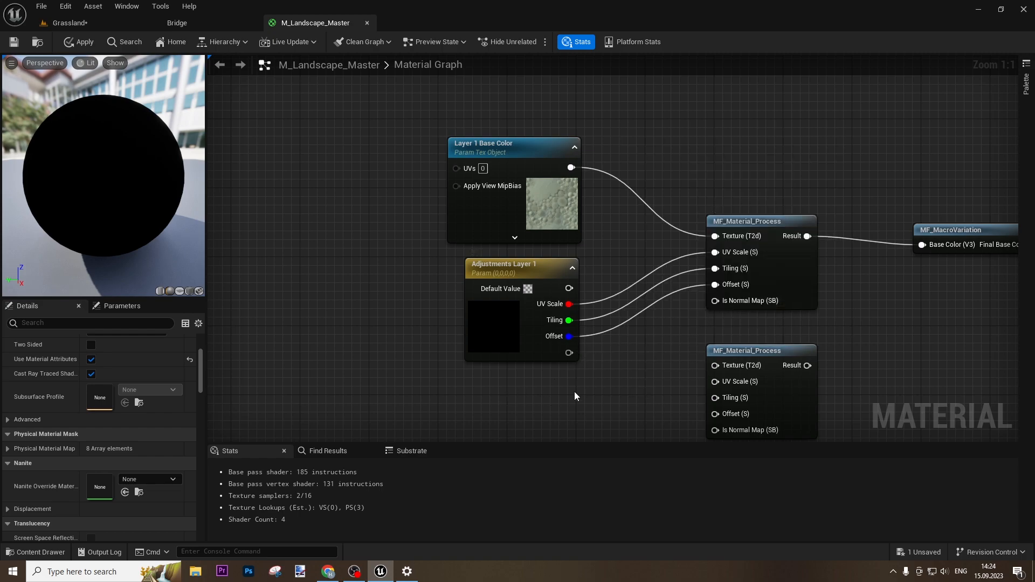
Add a Static Bool set to False below Adjustments Layer 1 and connect it to the first MF_Material_Process's Is Normal Map input.
right_drag(581, 388, 568, 302)
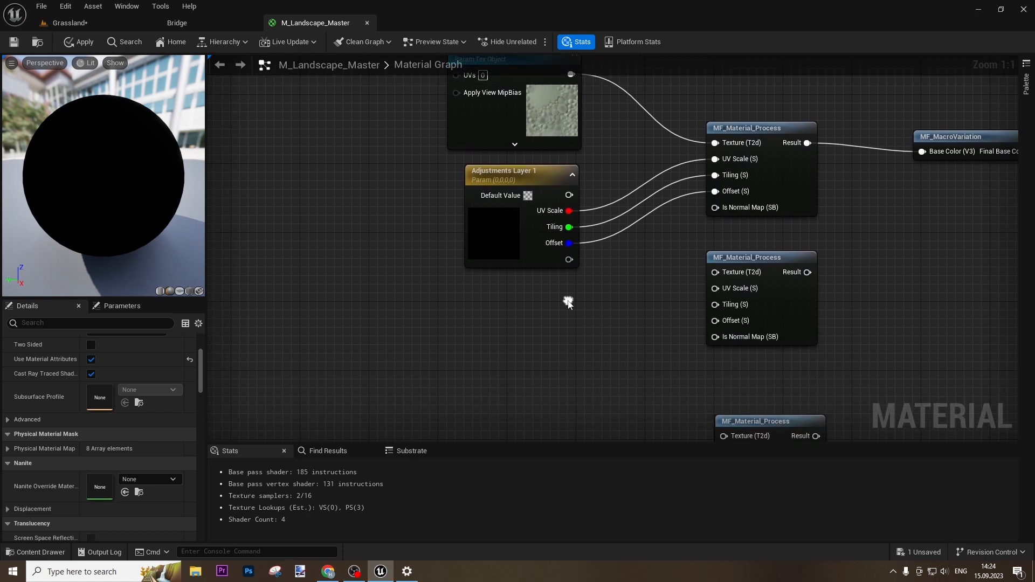
right_click(486, 313)
text(stati)
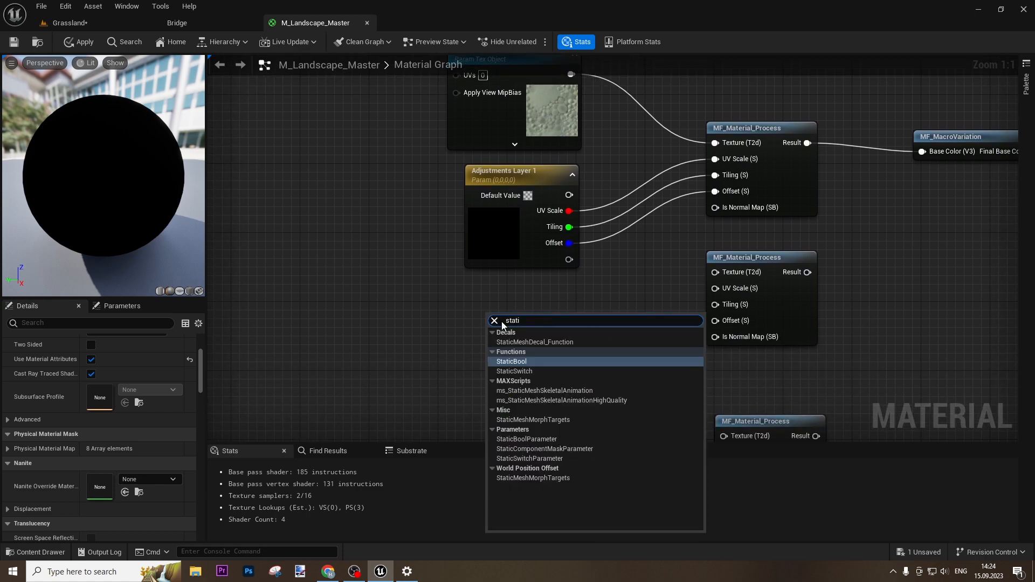
click(519, 361)
drag(527, 322, 540, 294)
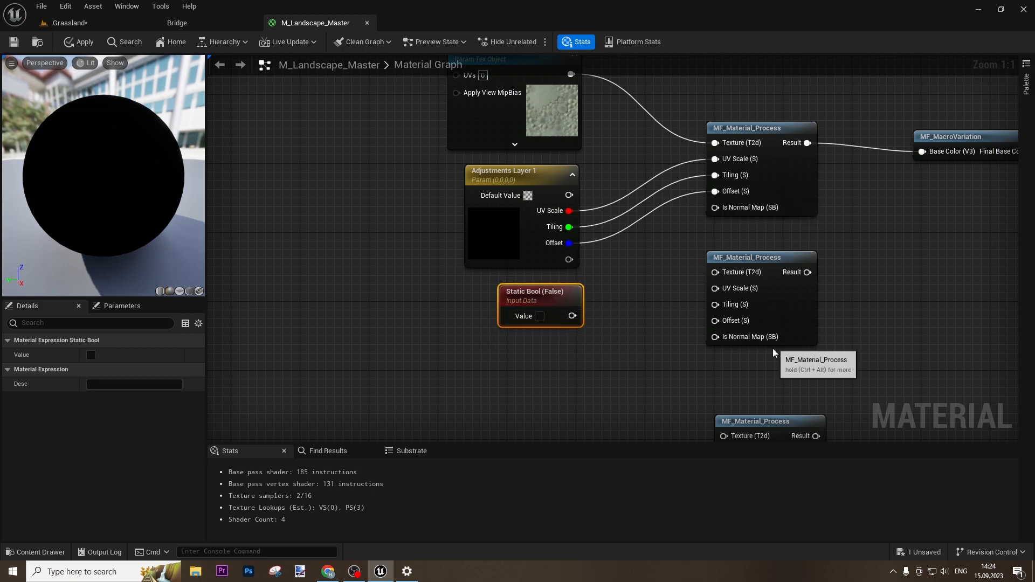
drag(774, 293, 782, 310)
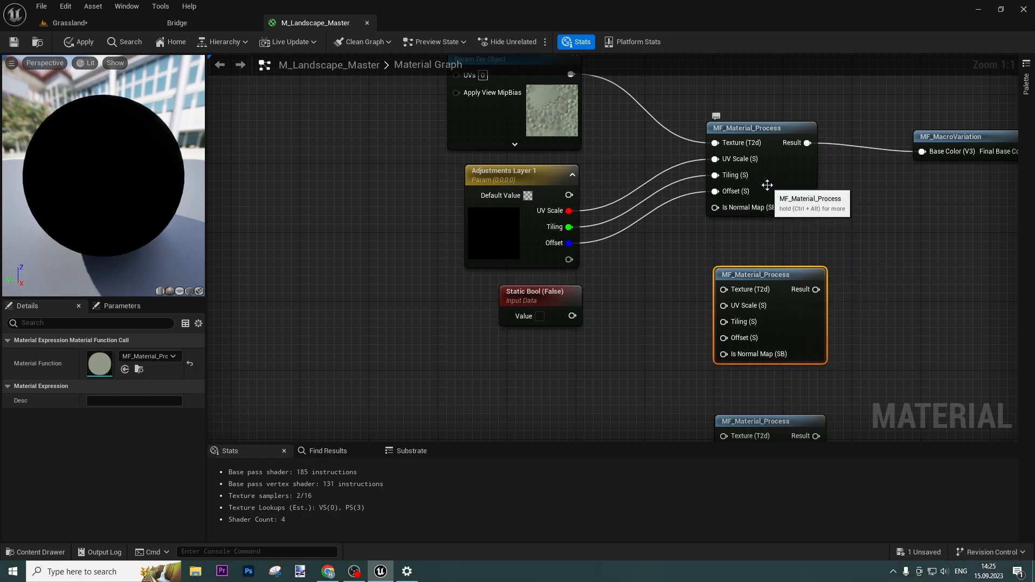
drag(572, 317, 728, 212)
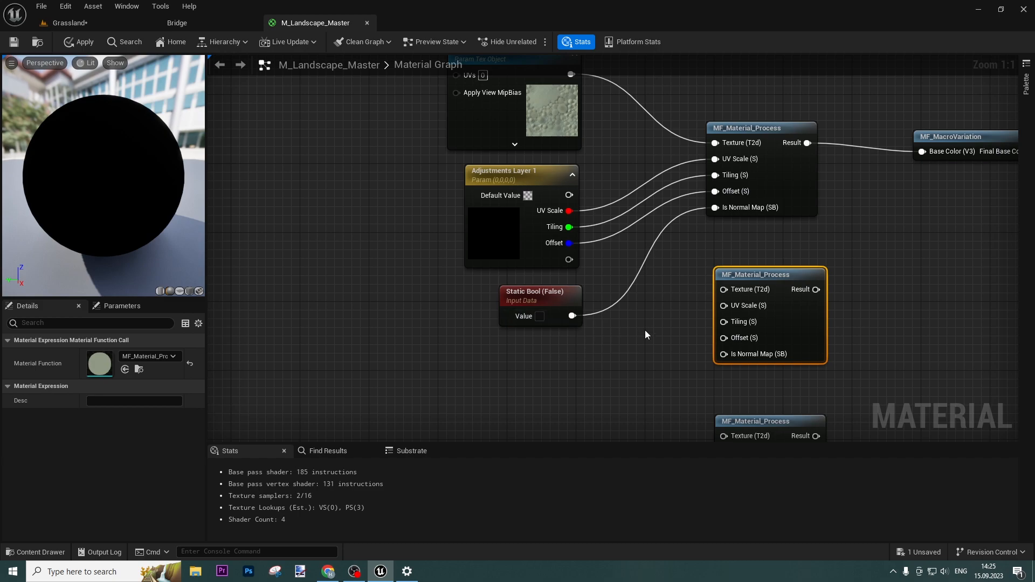
Duplicate Adjustments Layer 1 and connect its UV Scale, Tiling and Offset outputs to the second MF_Material_Process node.
scroll(639, 337, down, 2)
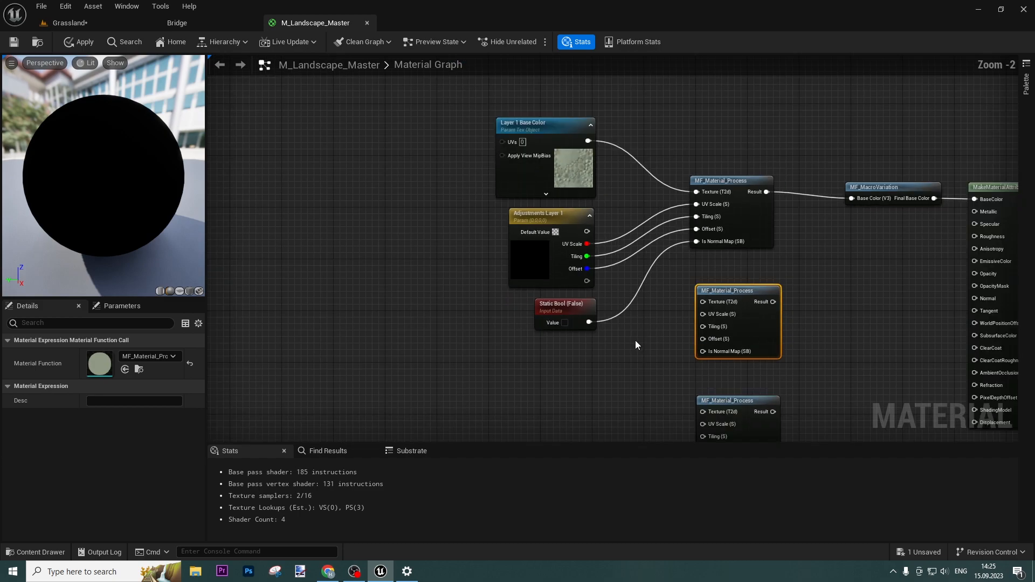
click(527, 265)
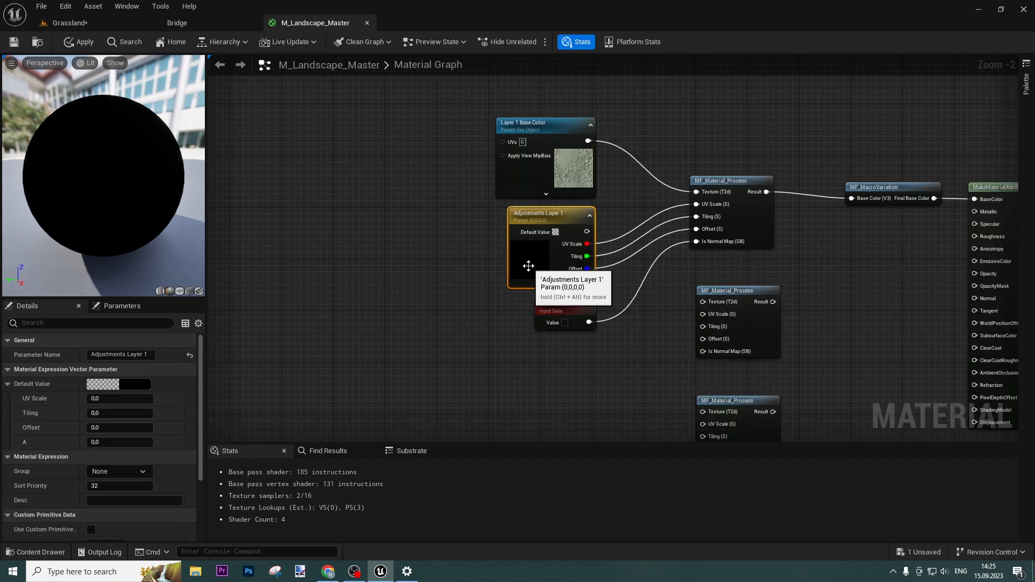
right_drag(558, 361, 539, 247)
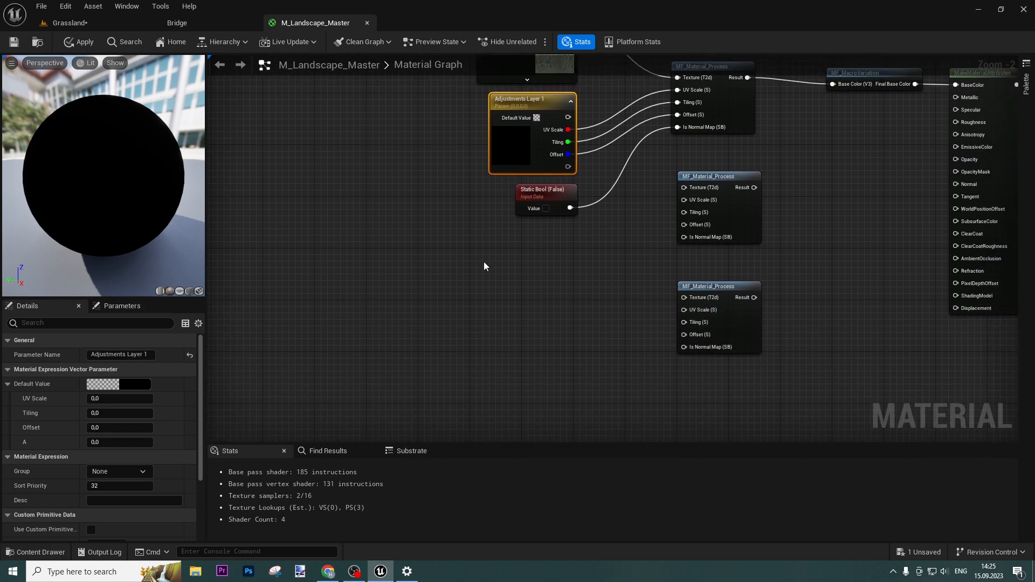
key(ctrl+v)
drag(574, 285, 686, 226)
drag(525, 304, 525, 349)
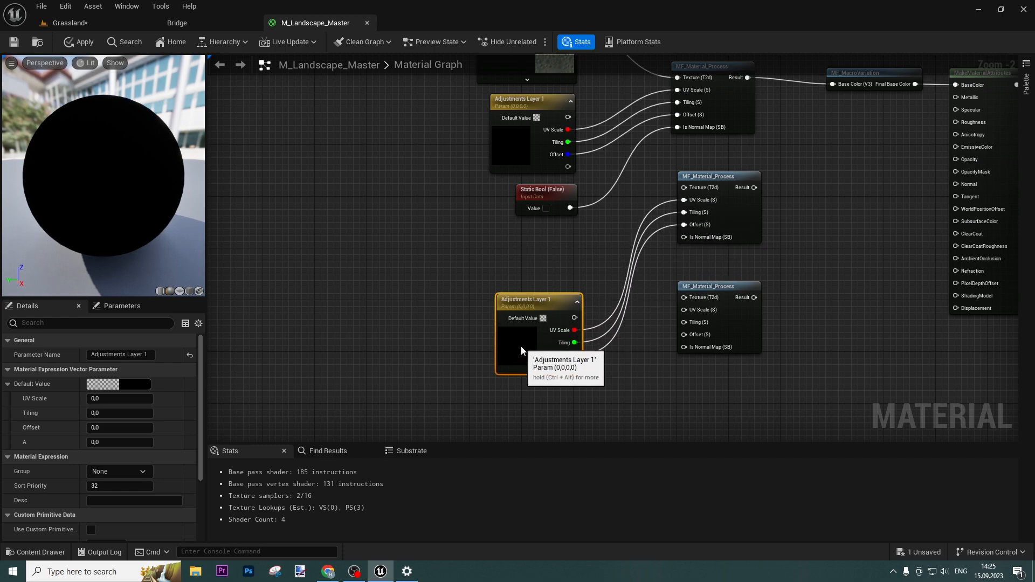
Duplicate the Layer 1 Base Color texture parameter and rename the copy Layer 1 Normal.
right_drag(568, 239, 574, 353)
click(560, 164)
right_drag(422, 367, 427, 270)
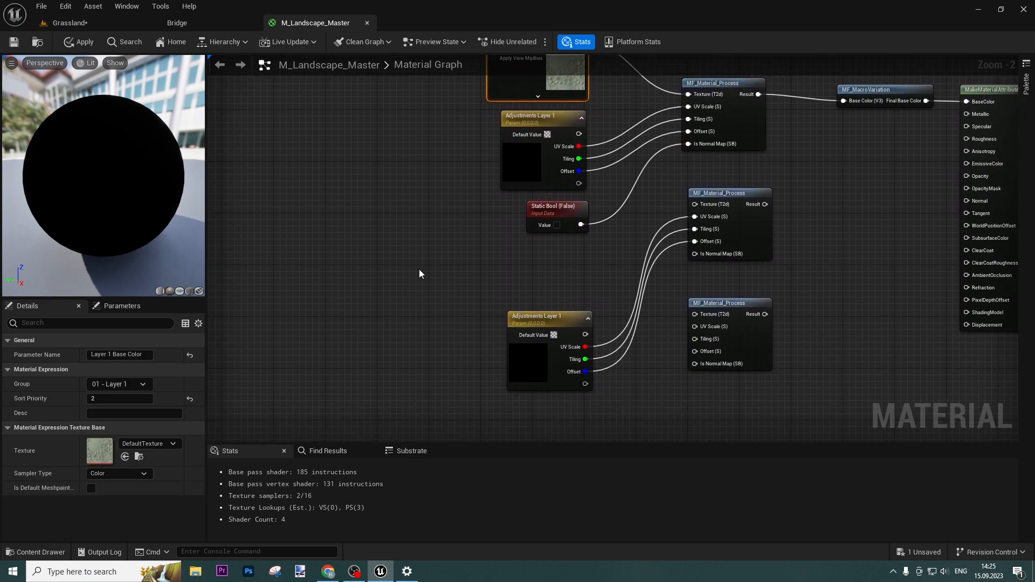
key(ctrl+d)
drag(472, 287, 470, 271)
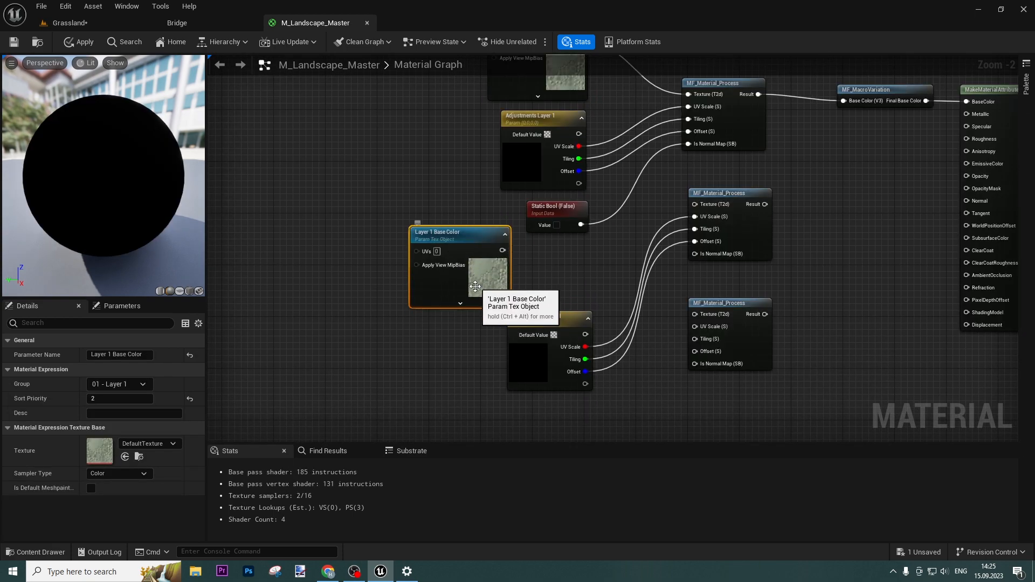
drag(113, 355, 162, 357)
text(Normal)
key(Return)
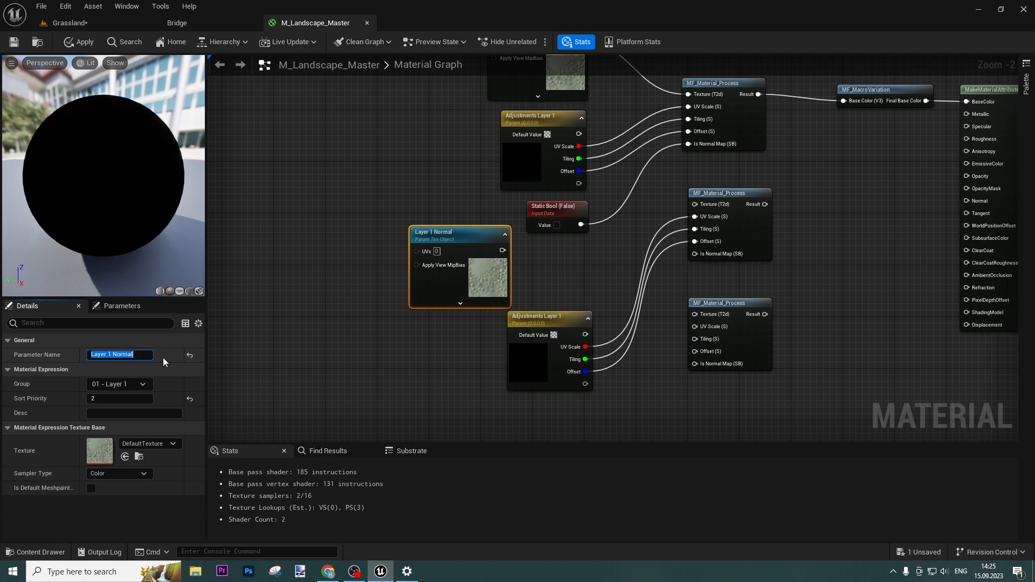
Assign the T_Normal texture to the Layer 1 Normal parameter.
right_drag(379, 135, 405, 161)
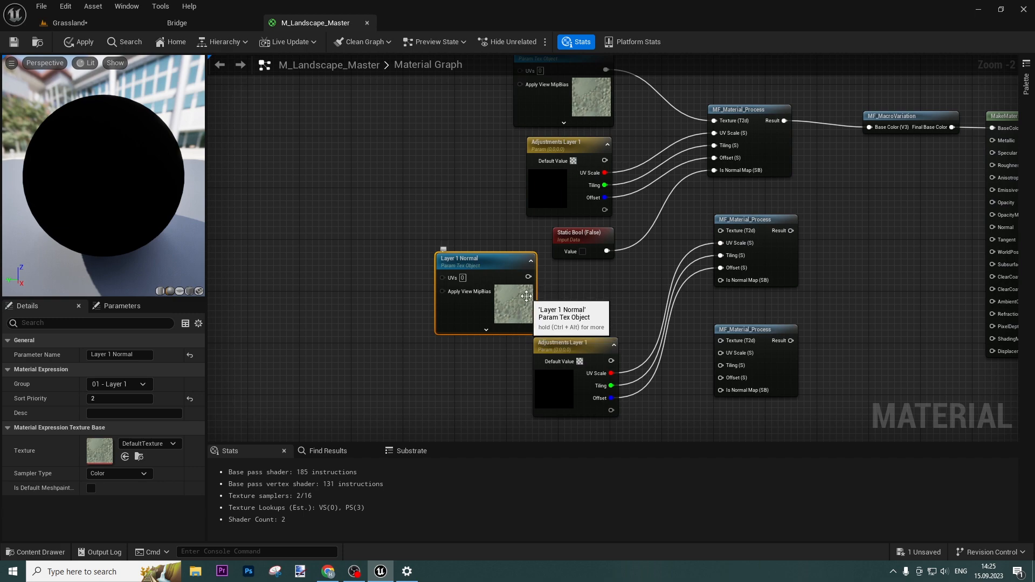
click(146, 444)
text(norm)
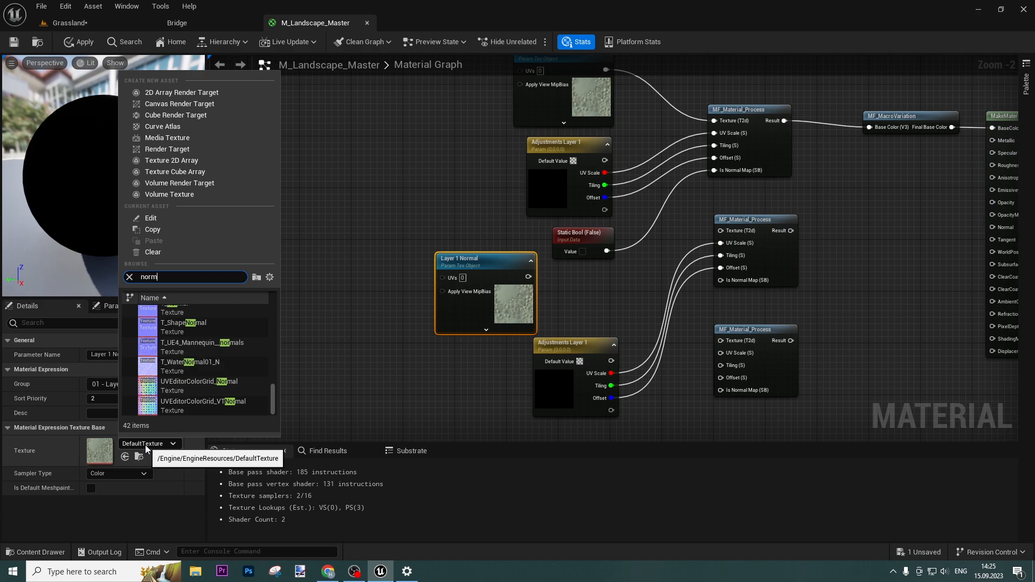
scroll(194, 377, up, 2)
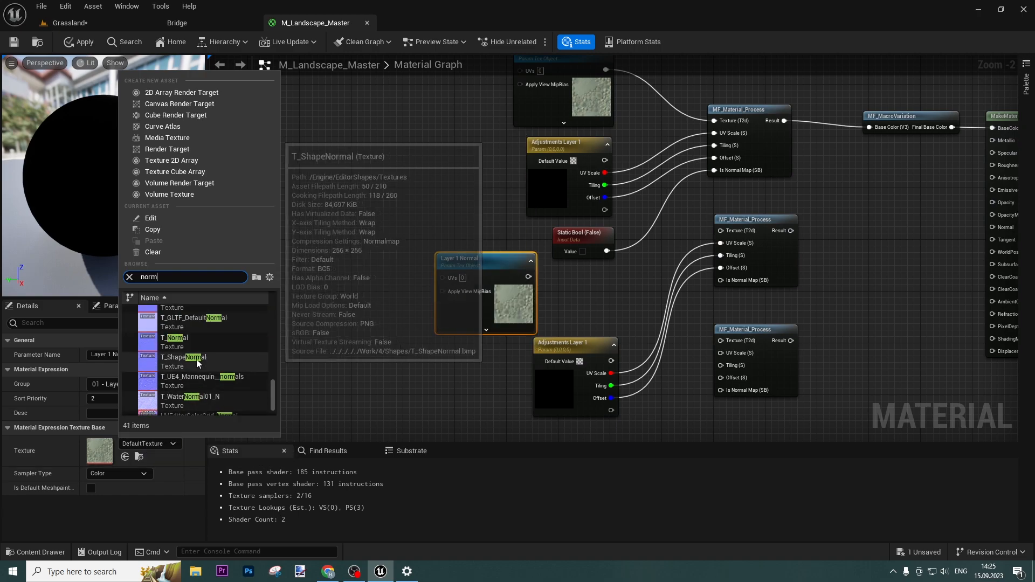
click(190, 344)
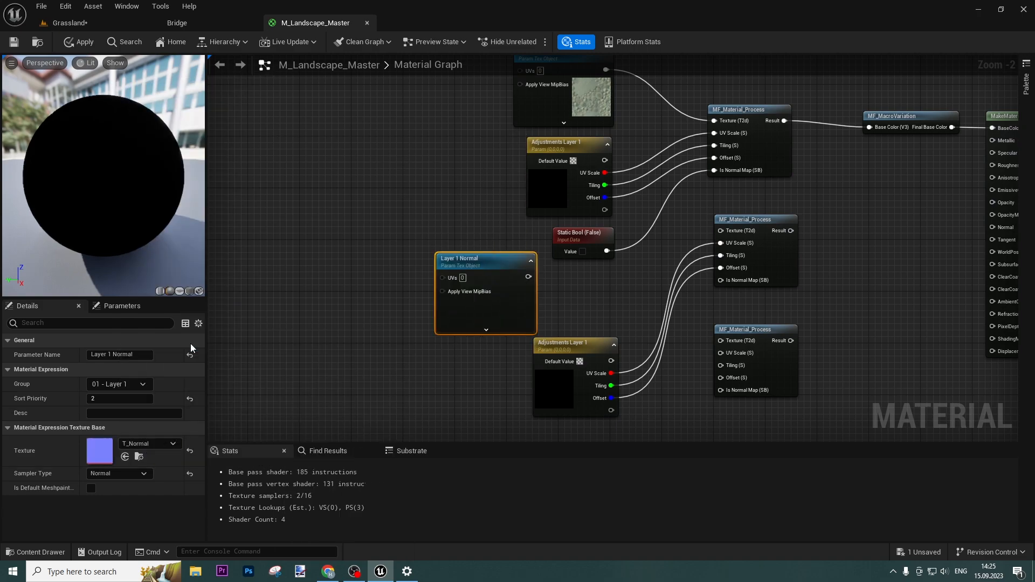
Connect Layer 1 Normal to the second MF_Material_Process's Texture input and space out the surrounding nodes, with the third process node lower.
drag(528, 277, 737, 237)
drag(509, 317, 593, 331)
right_drag(678, 429, 644, 321)
drag(726, 244, 753, 391)
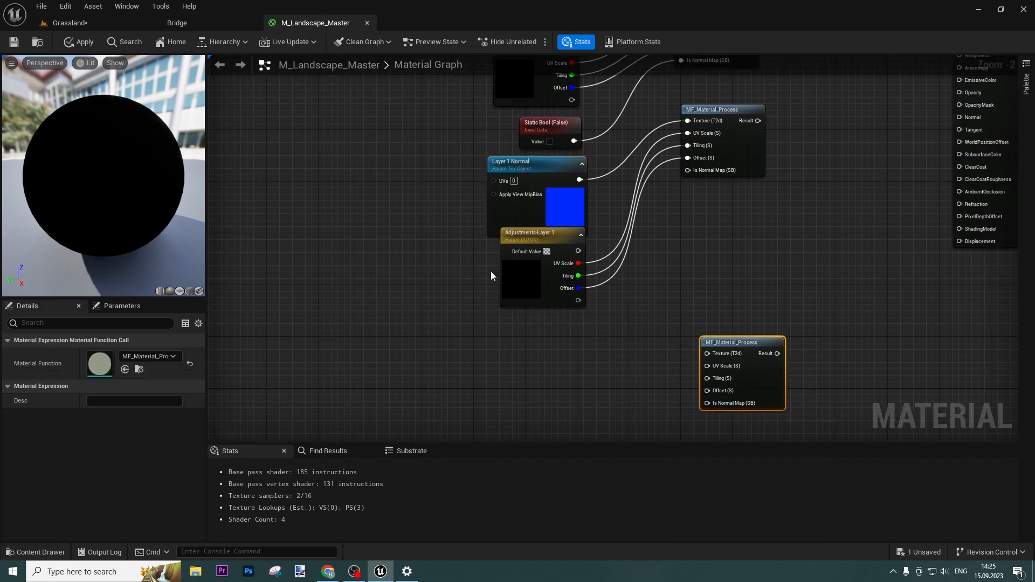
drag(526, 284, 525, 304)
drag(746, 140, 733, 225)
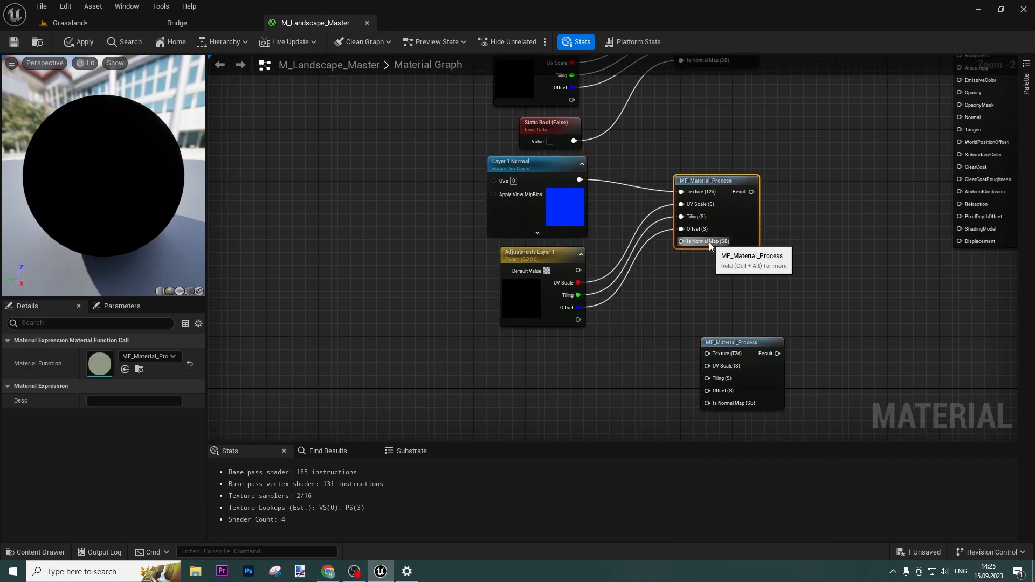
Duplicate the Static Bool, set the copy to True, and connect it to the second MF_Material_Process's Is Normal Map input.
click(526, 123)
key(ctrl+d)
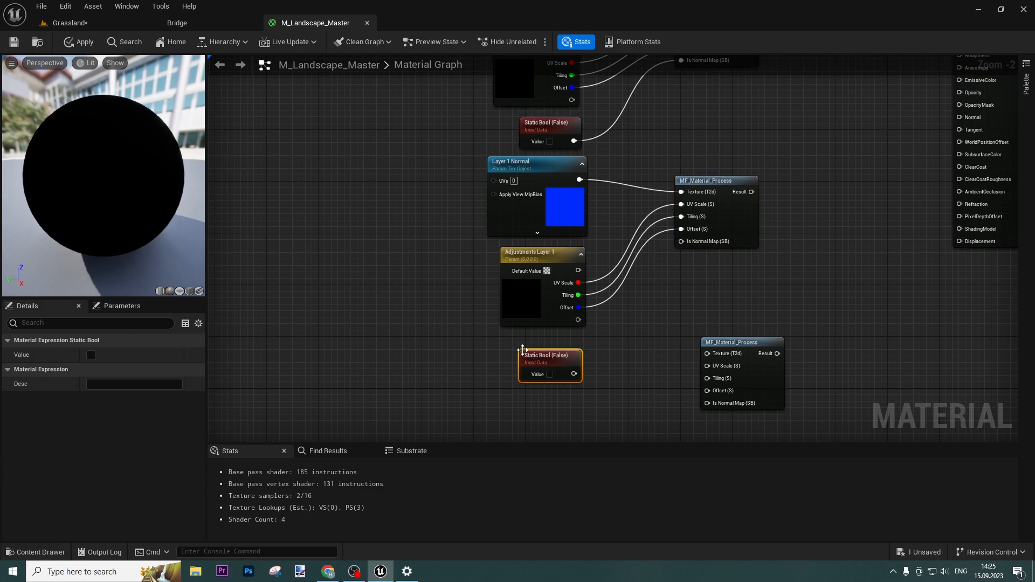
click(549, 374)
drag(574, 374, 681, 241)
drag(558, 198, 558, 205)
drag(504, 378, 708, 203)
click(781, 221)
Connect the second MF_Material_Process's Result to the Normal input of MakeMaterialAttributes and reposition MF_MacroVariation in the base color chain.
right_drag(824, 178, 648, 312)
drag(576, 326, 784, 251)
drag(658, 99, 737, 145)
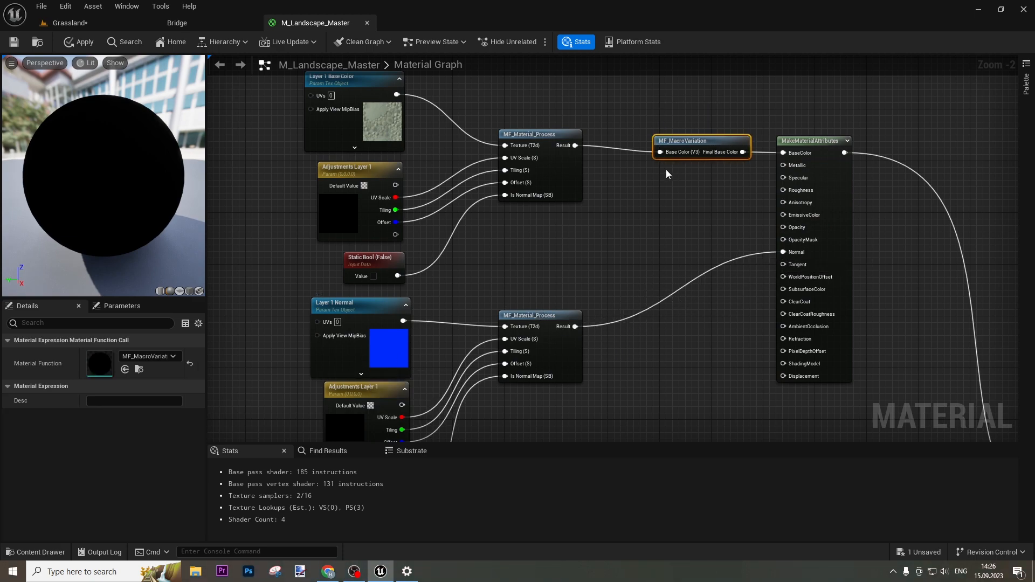
click(706, 134)
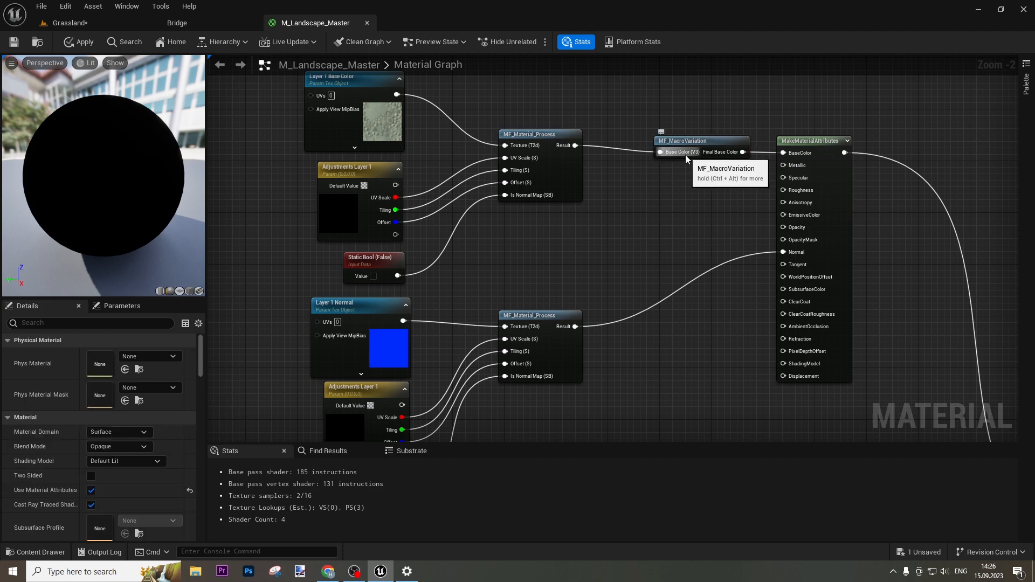
Move the Static Bool (True) node closer to Adjustments Layer 1 and duplicate both nodes below for the third MF_Material_Process.
right_drag(666, 376, 588, 279)
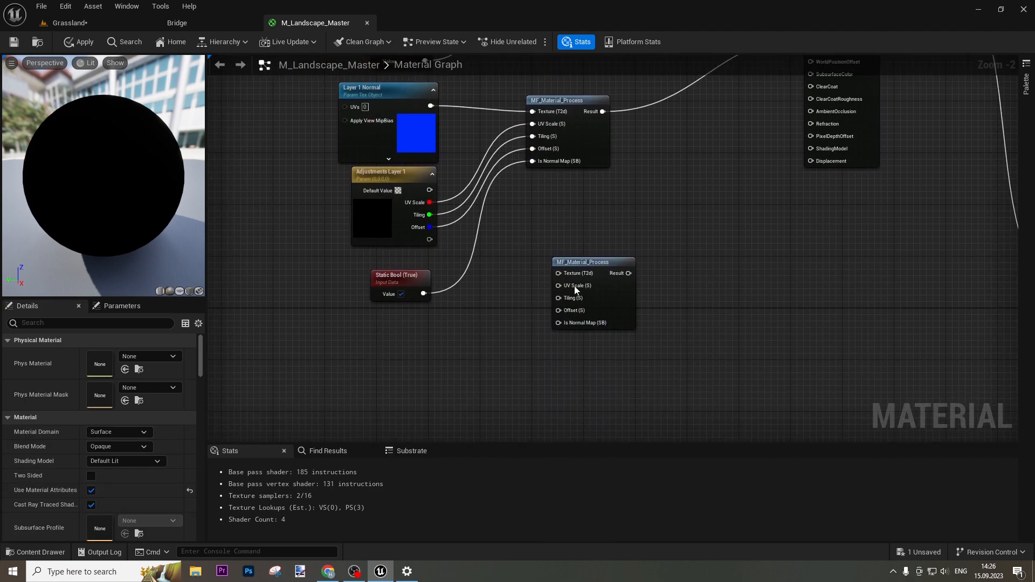
click(411, 293)
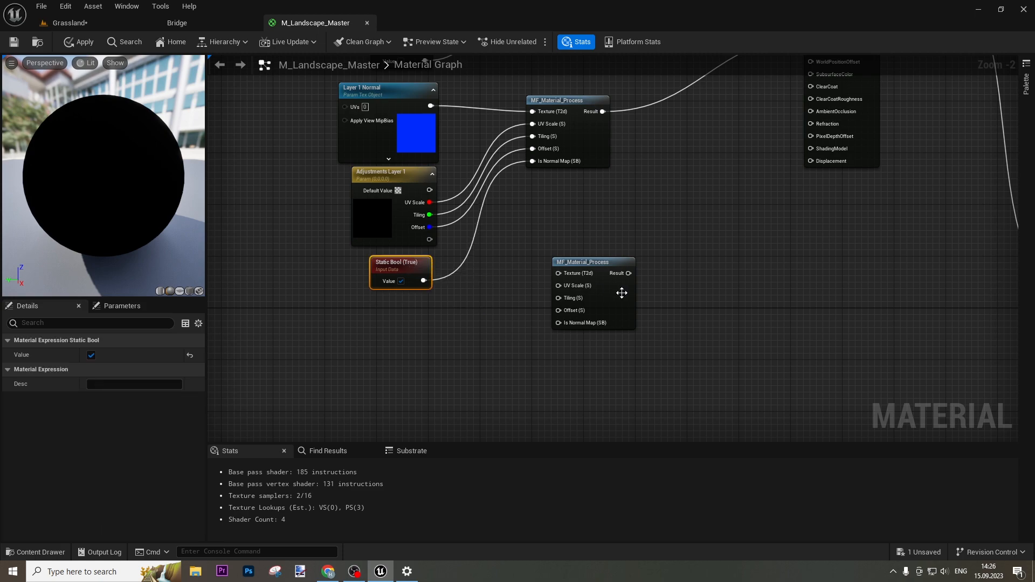
scroll(619, 294, down, 1)
mouse_move(619, 296)
right_down()
mouse_move(619, 337)
mouse_move(622, 296)
right_up()
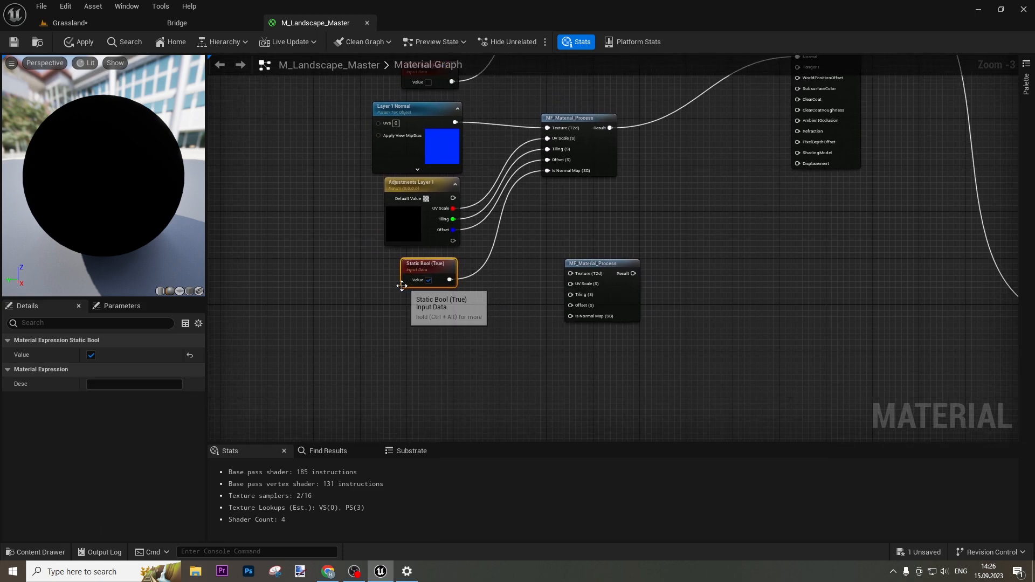
right_drag(446, 104, 449, 214)
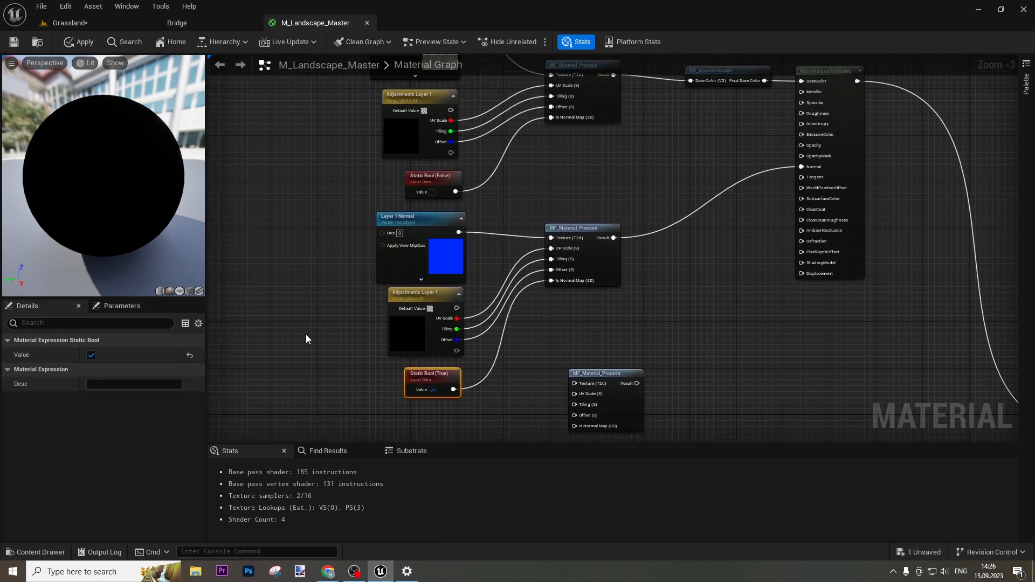
right_drag(353, 308, 364, 302)
right_drag(395, 381, 393, 259)
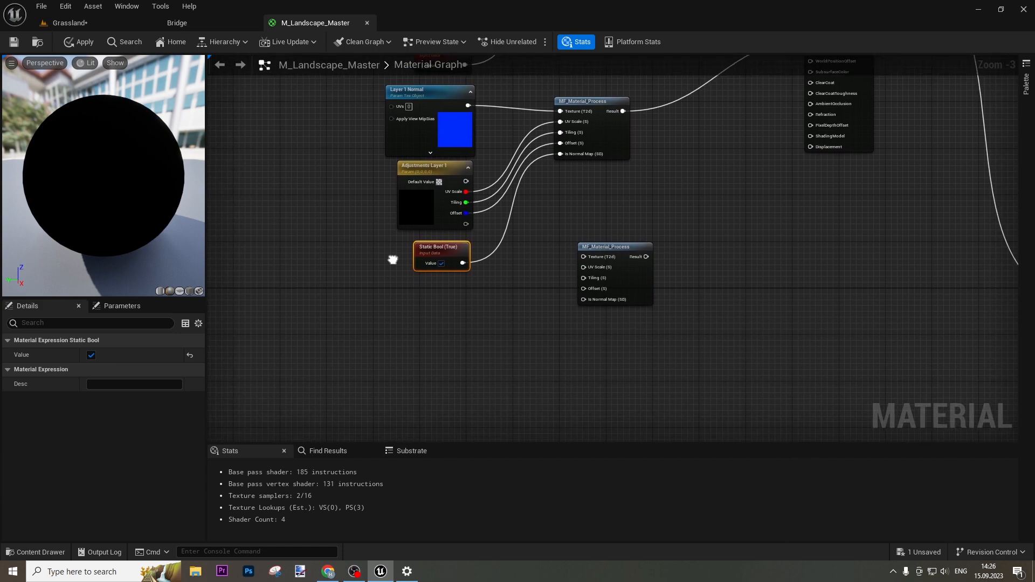
drag(363, 197, 432, 323)
key(ctrl+v)
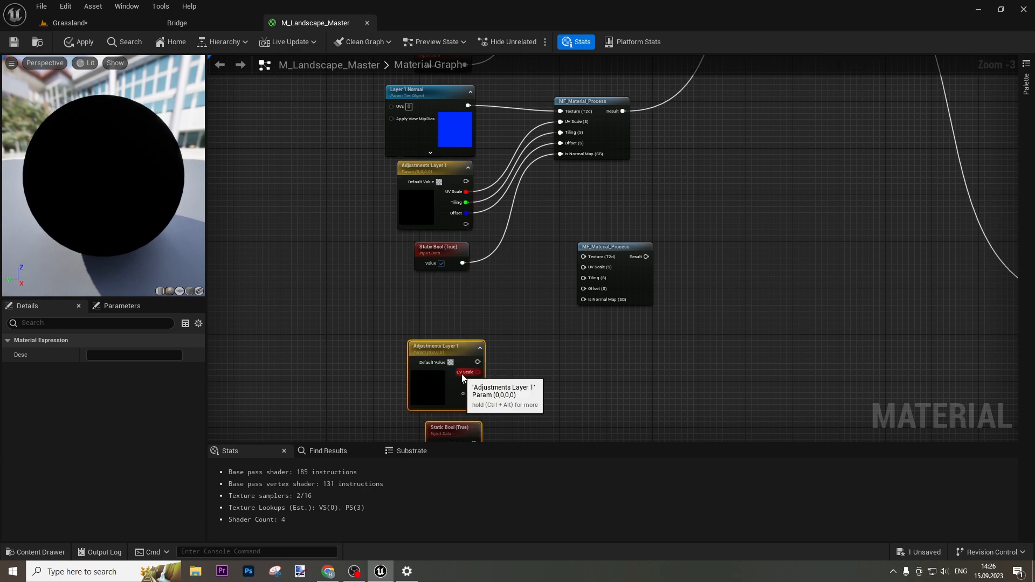
drag(431, 384, 429, 344)
Switch the copied Static Bool to False and connect it and the copied Adjustments Layer 1 outputs to the third MF_Material_Process.
click(442, 404)
drag(465, 403, 593, 301)
drag(467, 353, 583, 267)
drag(434, 412, 619, 342)
click(425, 306)
right_click(427, 308)
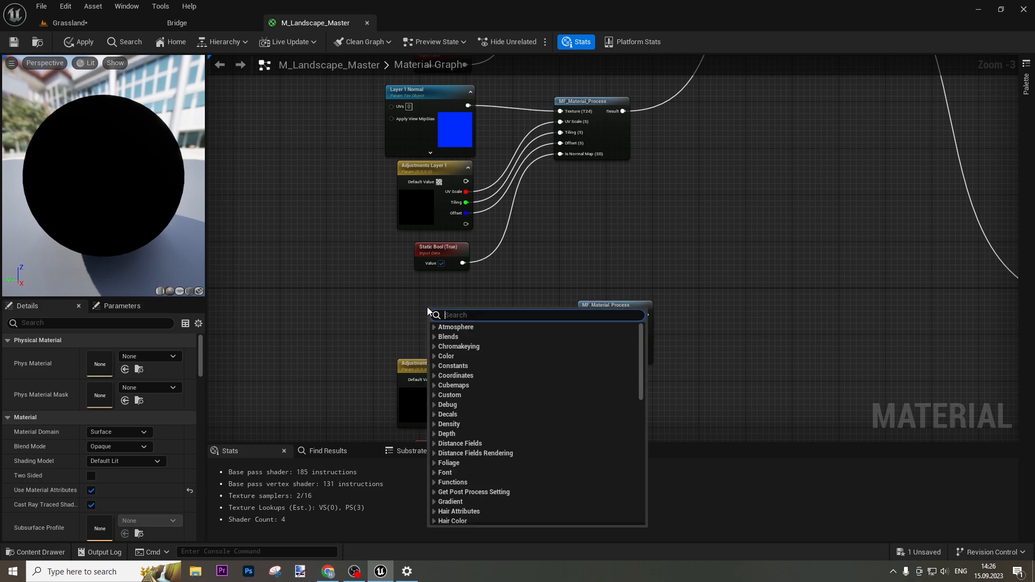
click(403, 272)
Duplicate the Layer 1 Normal texture parameter and connect the copy to the third MF_Material_Process's Texture input.
click(422, 135)
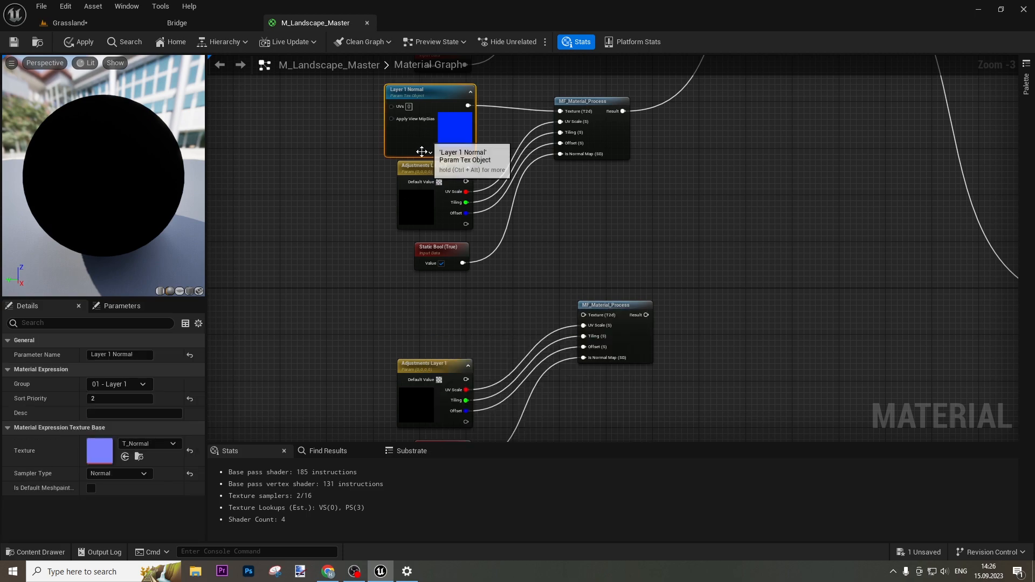
key(ctrl+v)
drag(468, 338, 603, 320)
Rename the duplicated Layer 1 Normal texture parameter to Layer 1 ORD.
click(137, 354)
drag(114, 355, 141, 355)
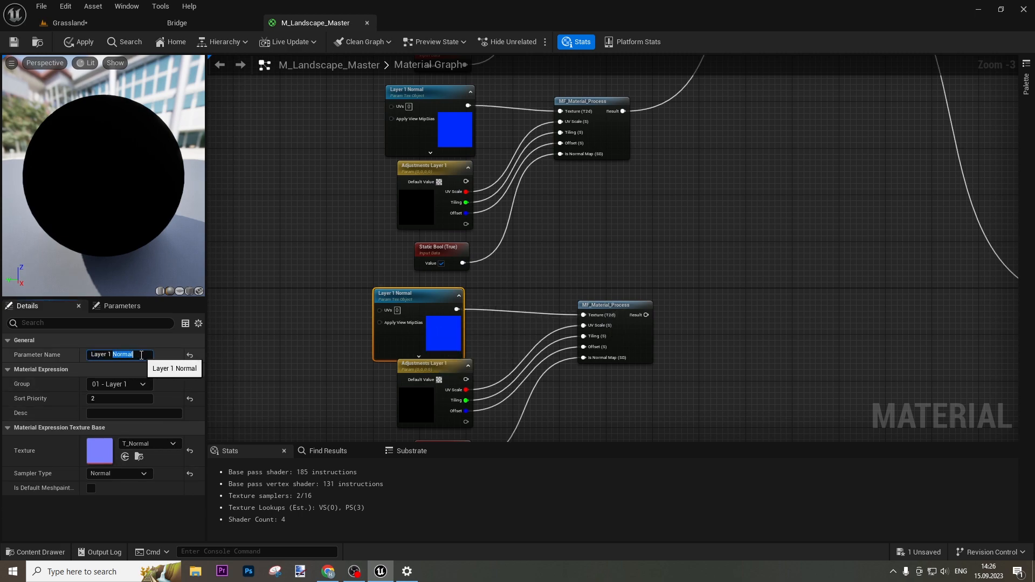
key(Return)
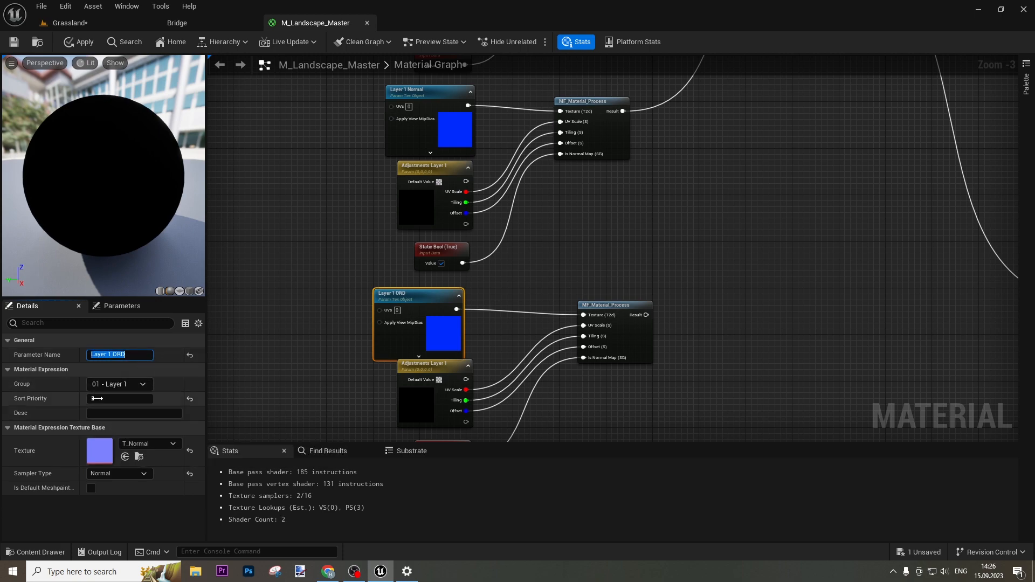
Set the sort priority of the Adjustments Layer 1 parameter below Layer 1 Base Color to 1.
right_drag(376, 256, 386, 303)
right_drag(359, 208, 357, 322)
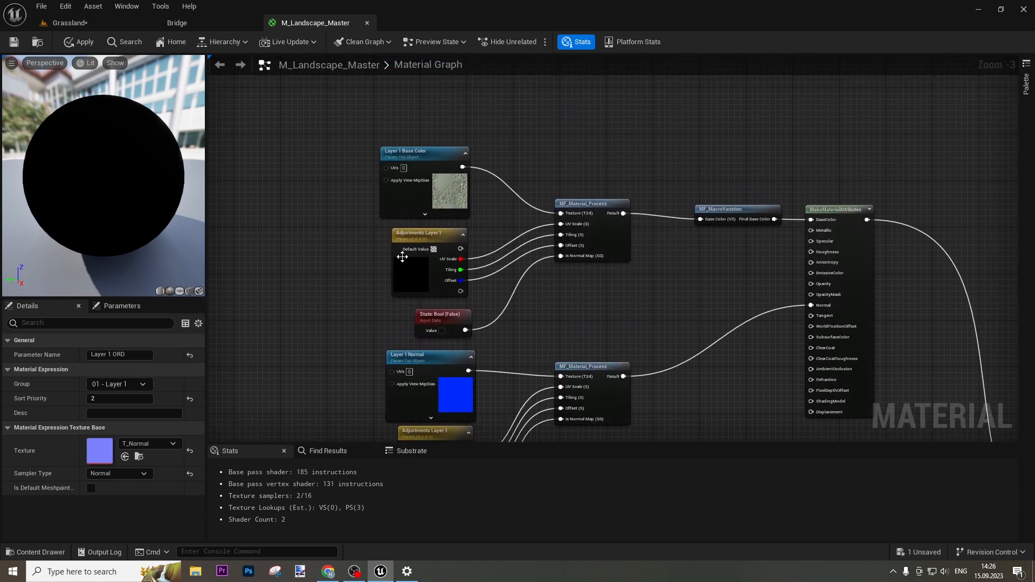
click(437, 292)
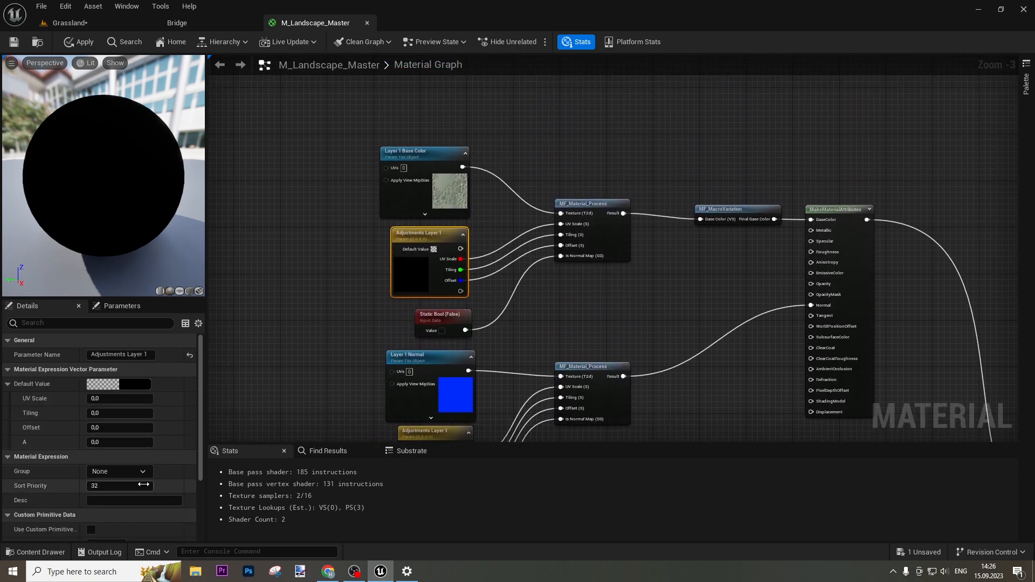
click(454, 192)
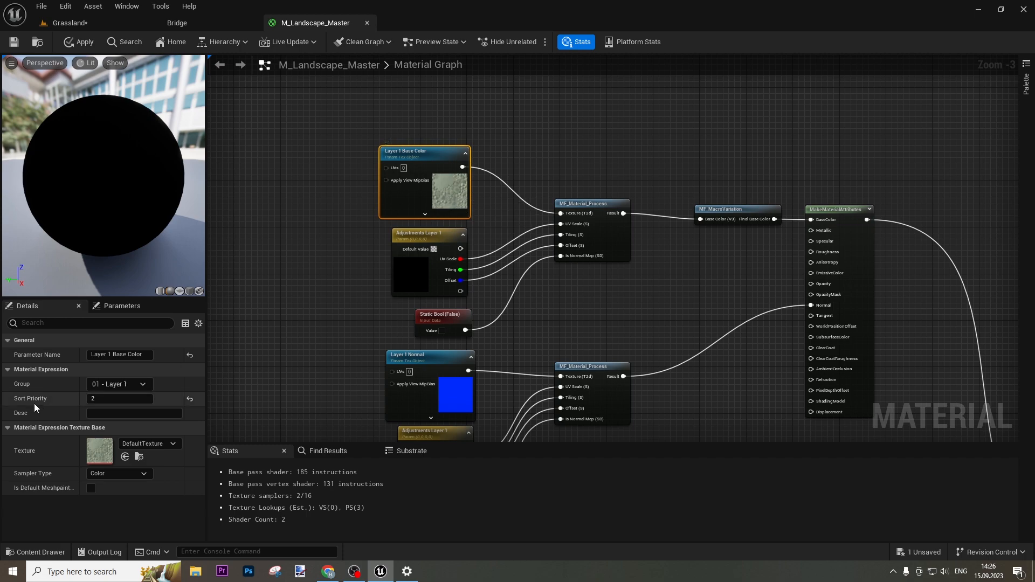
click(412, 277)
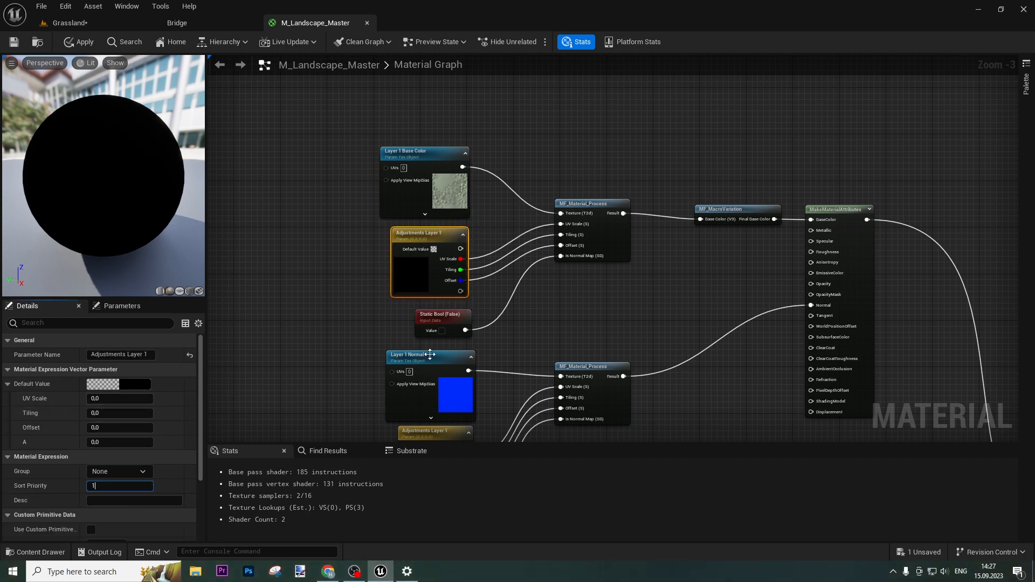
key(Return)
click(296, 377)
Update the sort priority of Layer 1 Normal, set Layer 1 ORD's to 4, and align the ORD node above its adjustments.
right_drag(330, 392, 344, 229)
right_drag(339, 273, 358, 167)
click(483, 132)
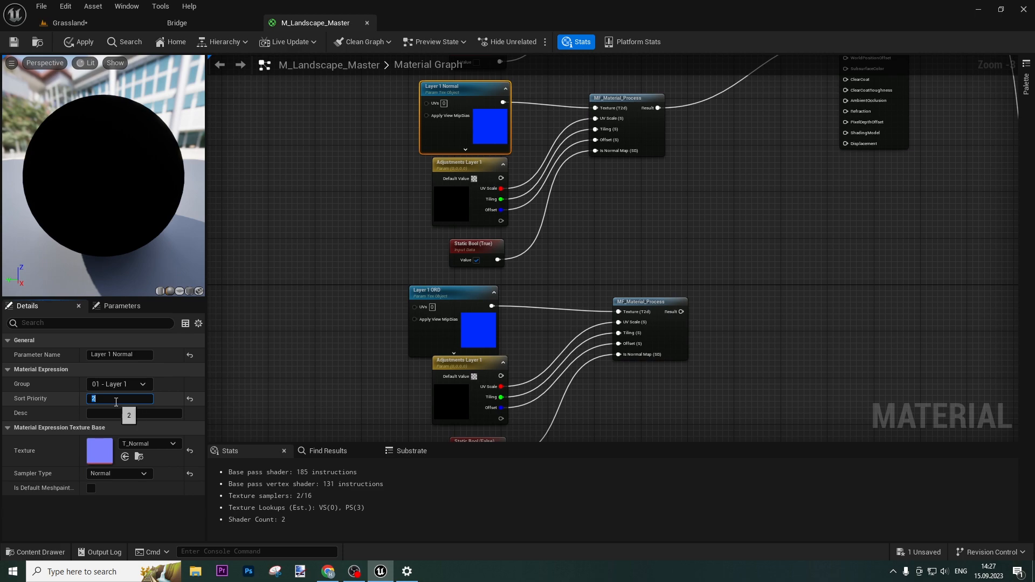
click(480, 319)
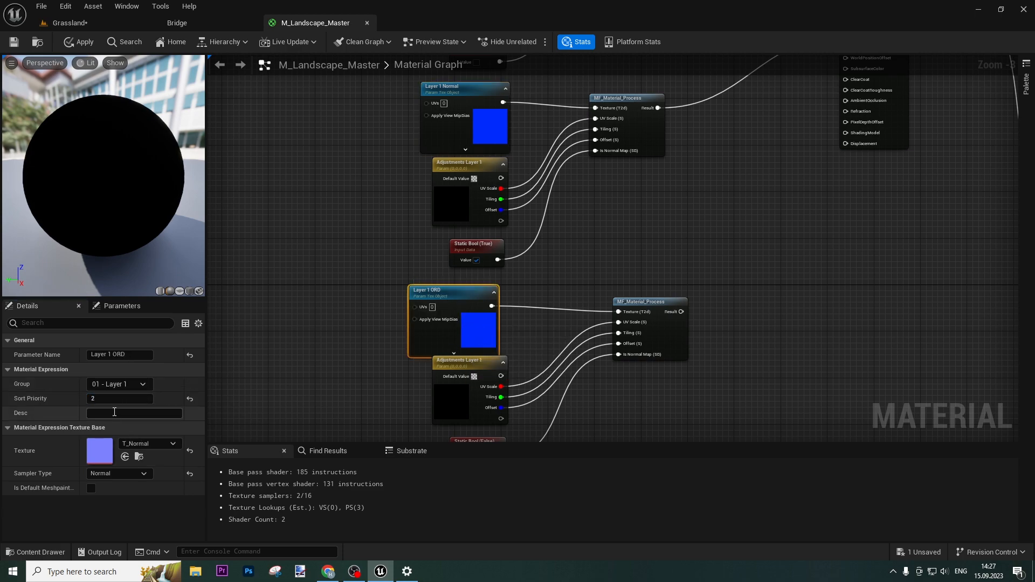
click(328, 321)
right_drag(342, 303, 323, 280)
drag(456, 271, 480, 264)
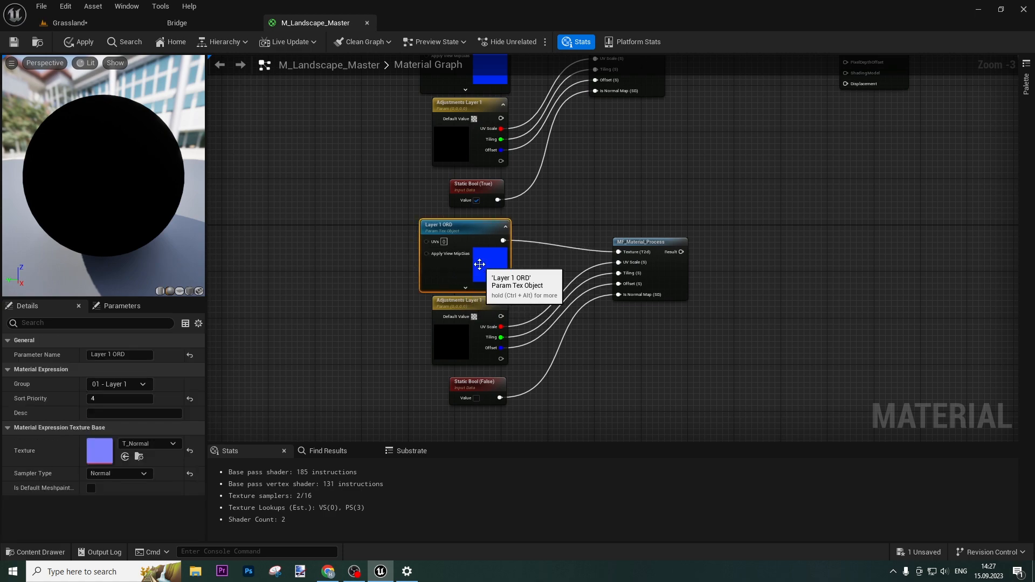
Assign the T_UELogo_Mask texture to the Layer 1 ORD parameter.
click(148, 442)
text(mas)
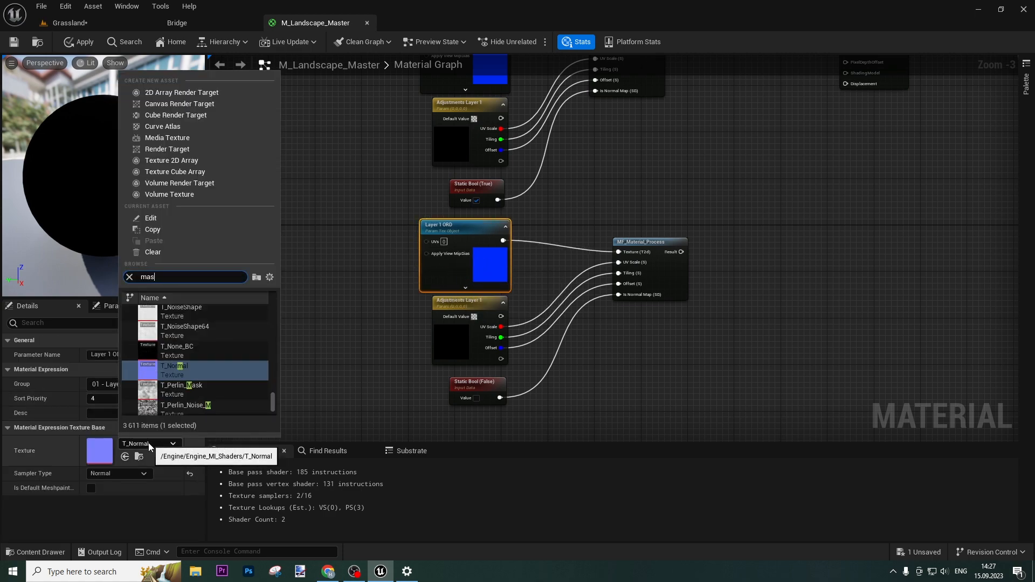
text(k)
scroll(215, 378, down, 3)
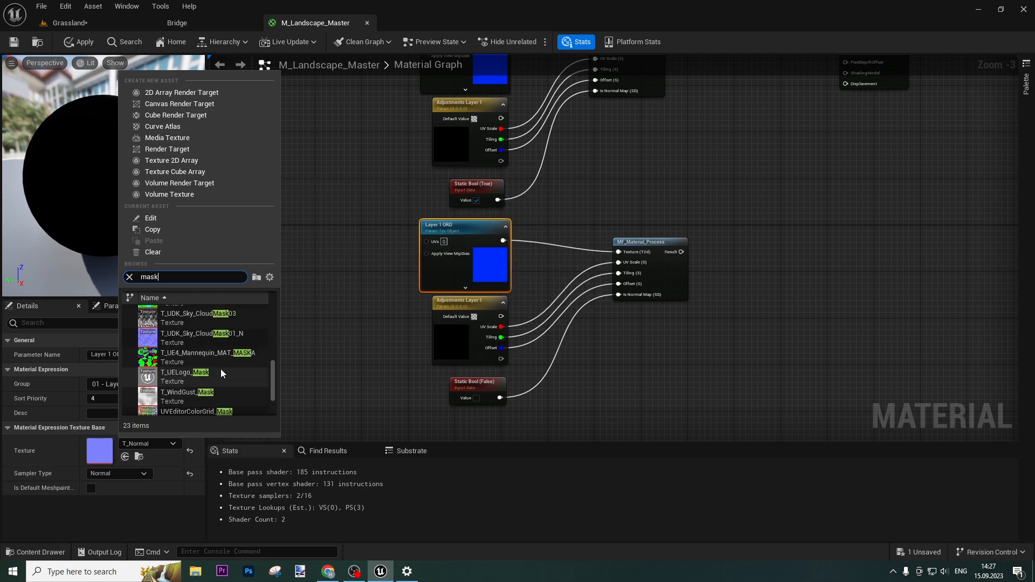
click(191, 377)
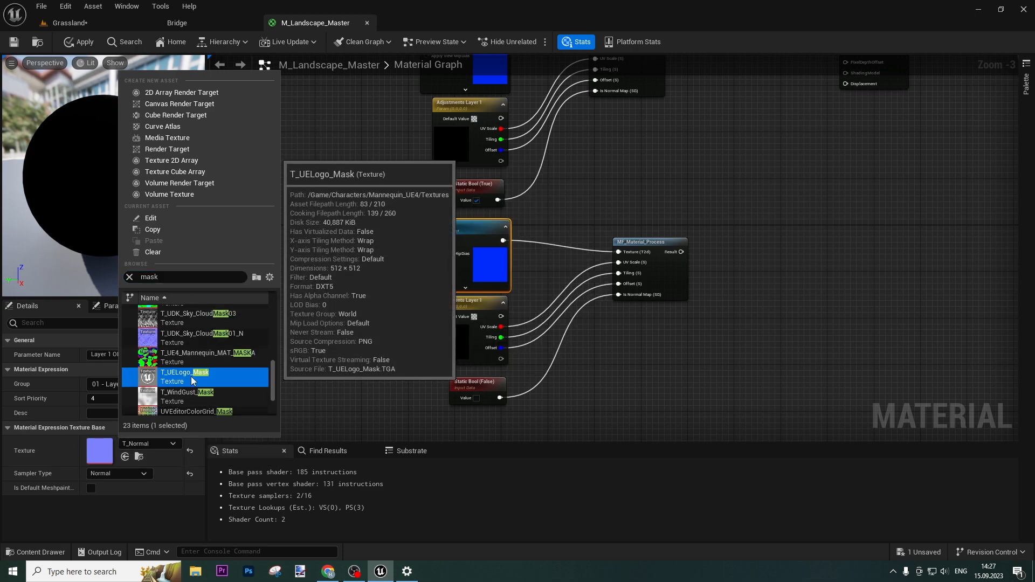
Search the textures for mask and assign DefaultDiffuse_TC_Masks to the Layer 1 ORD parameter.
click(170, 443)
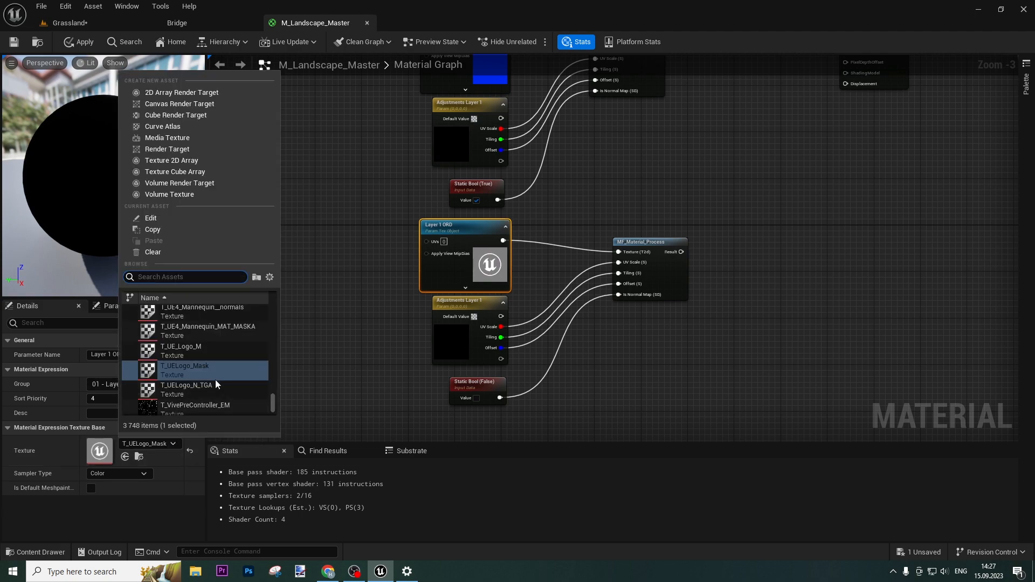
text(mawsk)
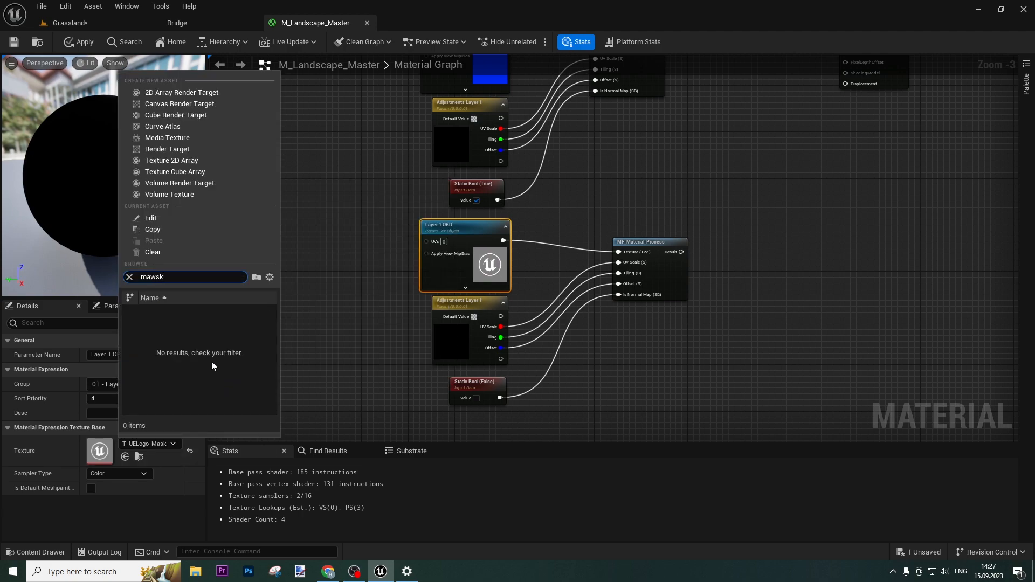
key(BackSpace)
key(BackSpace)
key(BackSpace)
text(sk)
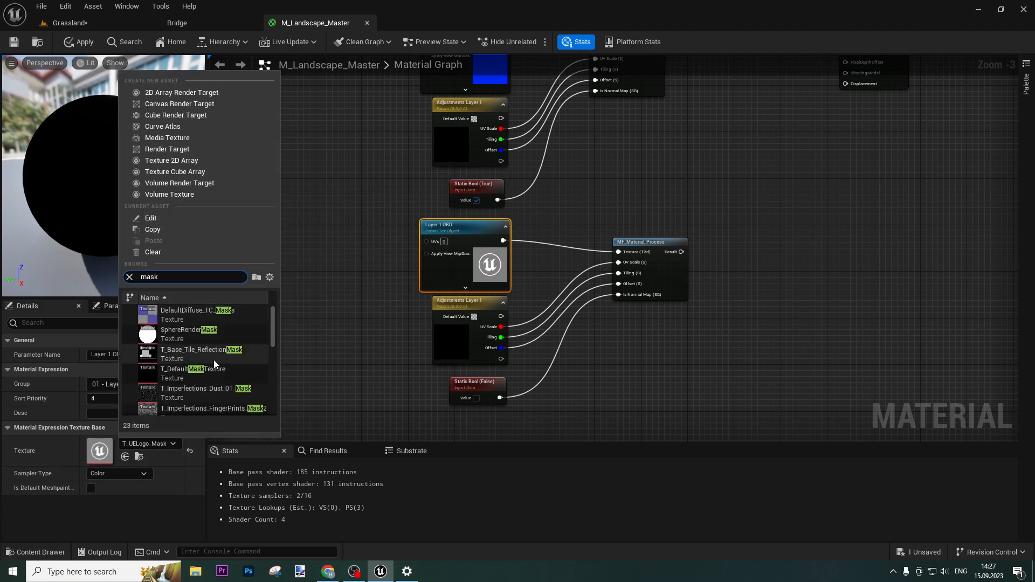
click(212, 314)
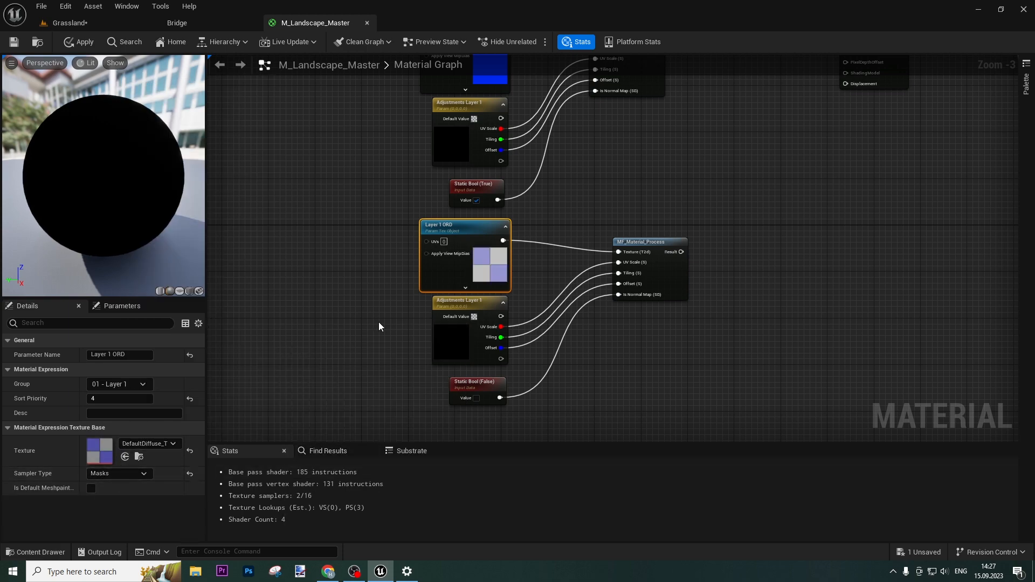
right_drag(739, 250, 572, 367)
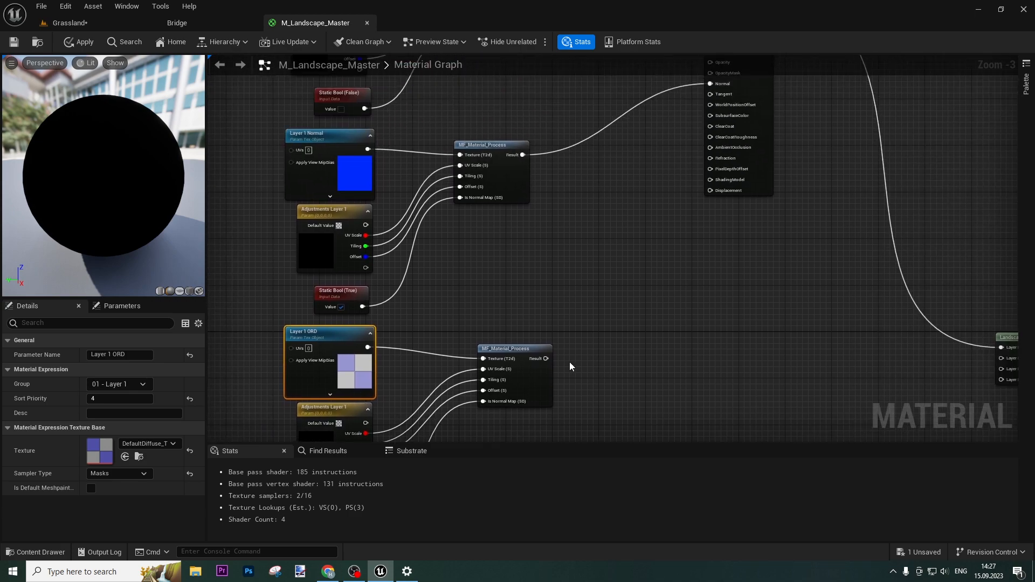
drag(546, 359, 582, 292)
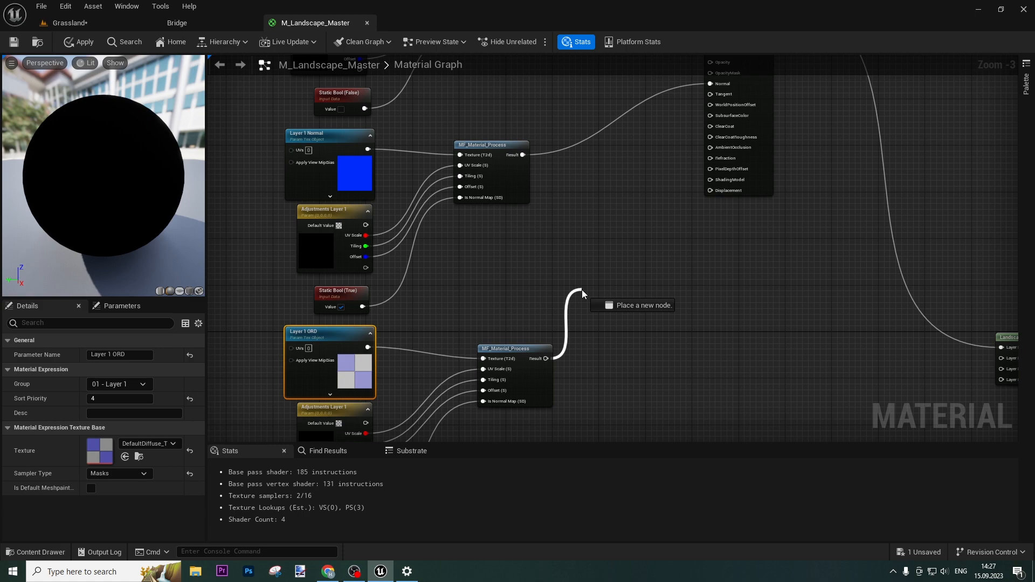
drag(581, 291, 581, 291)
click(511, 298)
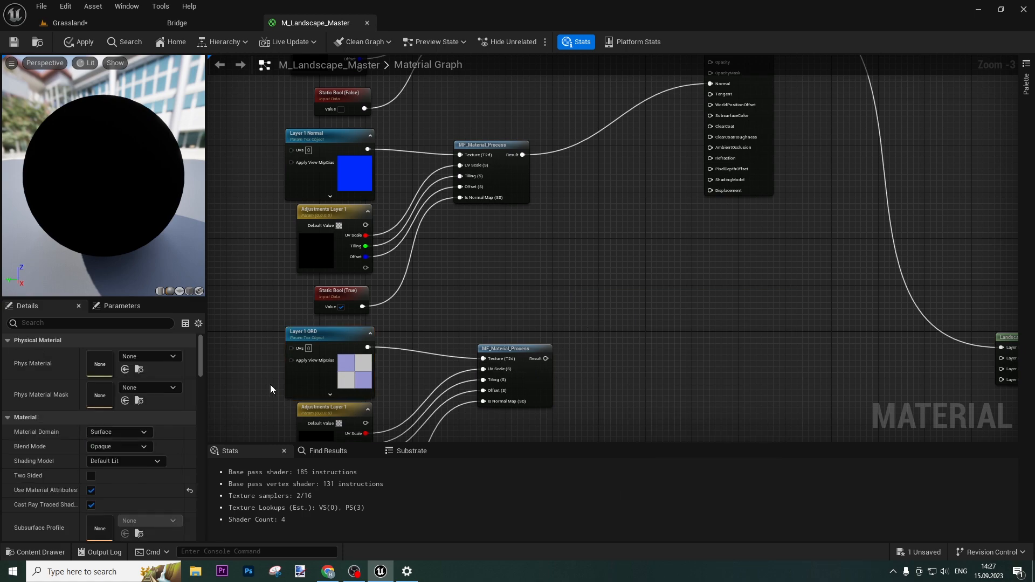
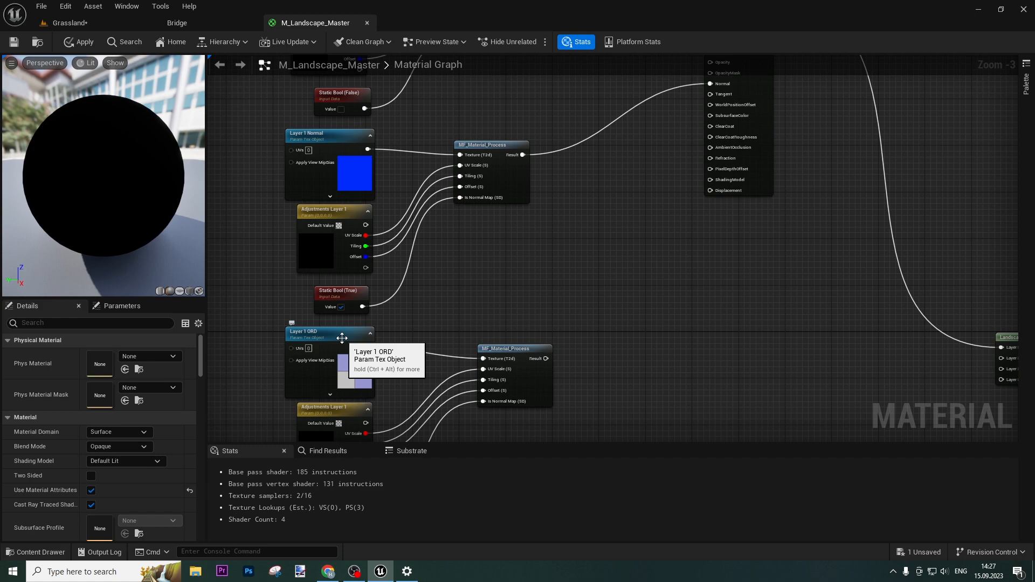
right_drag(751, 220, 709, 375)
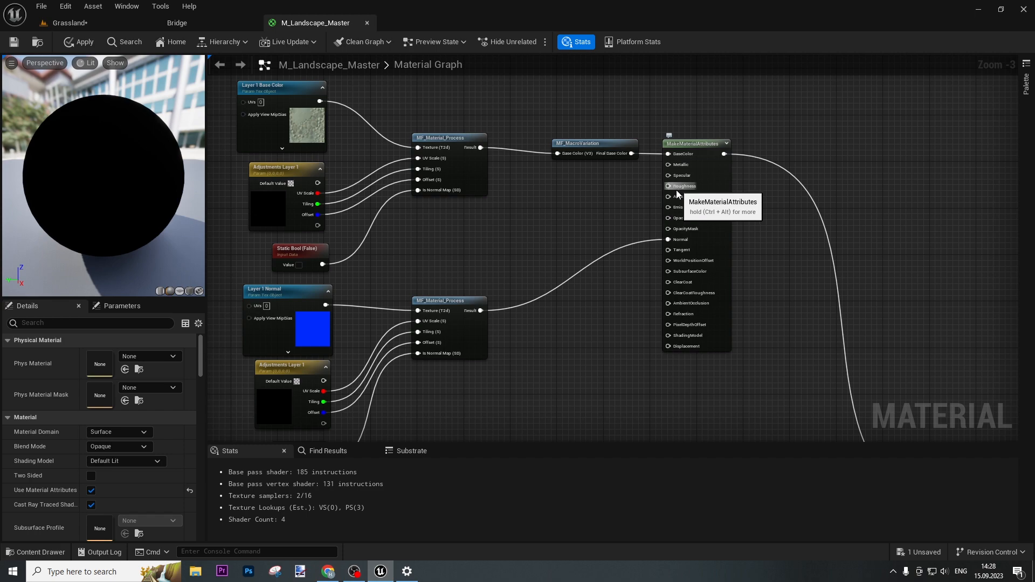
right_drag(651, 390, 722, 169)
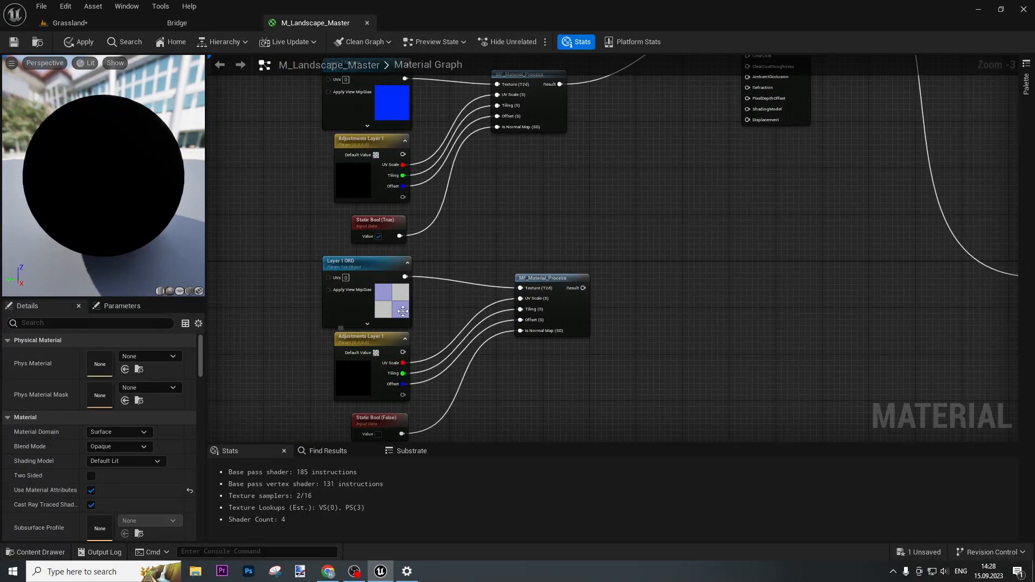
Shift the third Adjustments Layer 1 node slightly and align its MF_Material_Process node with the Layer 1 ORD output.
drag(368, 374, 362, 379)
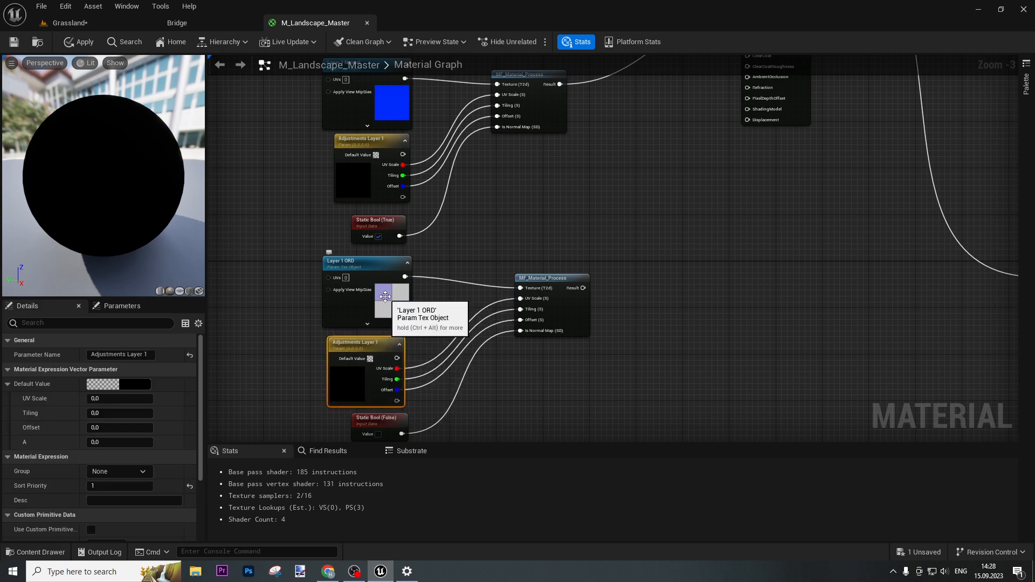
drag(397, 369, 544, 388)
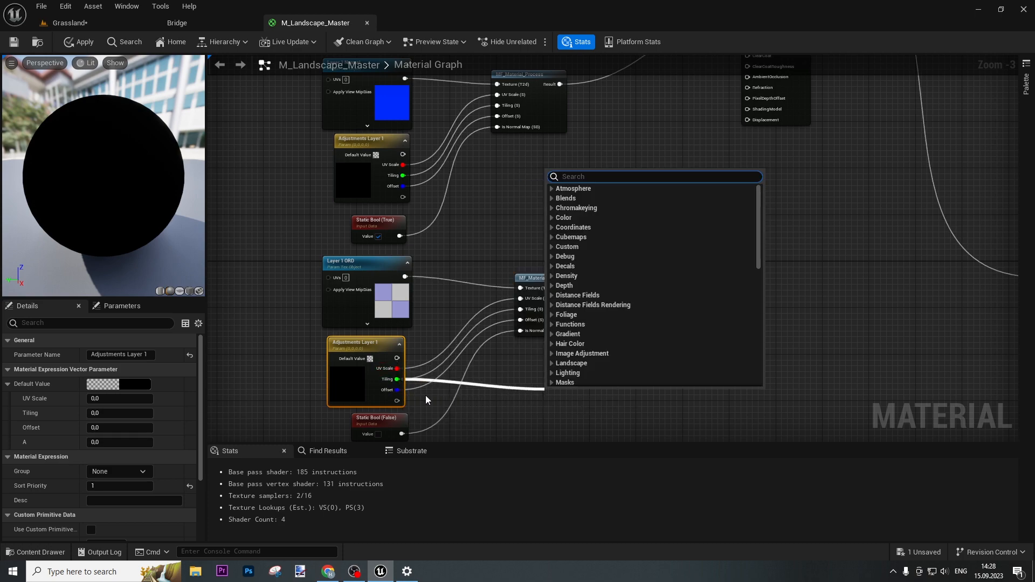
drag(397, 390, 520, 402)
click(490, 369)
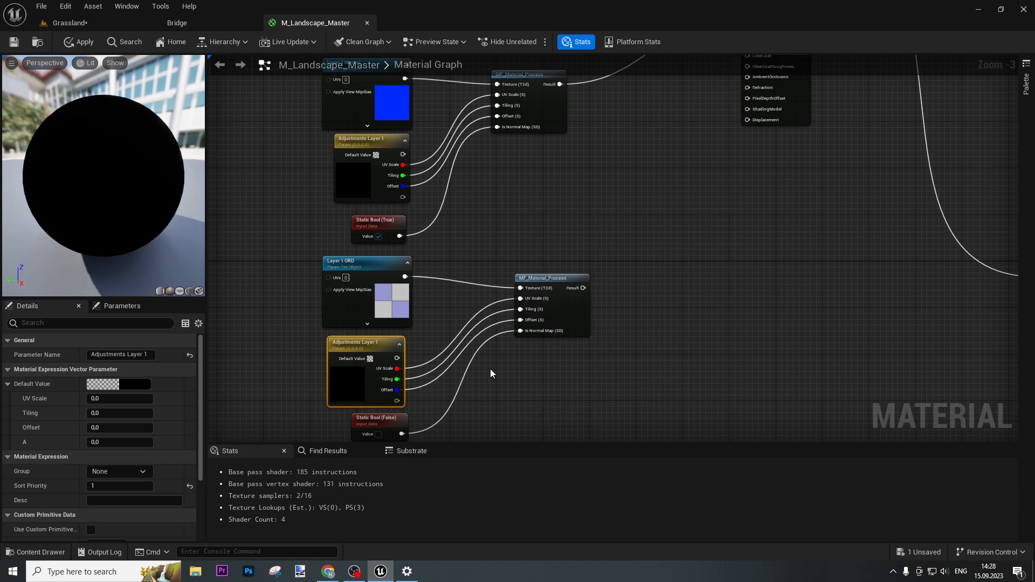
drag(561, 310, 539, 302)
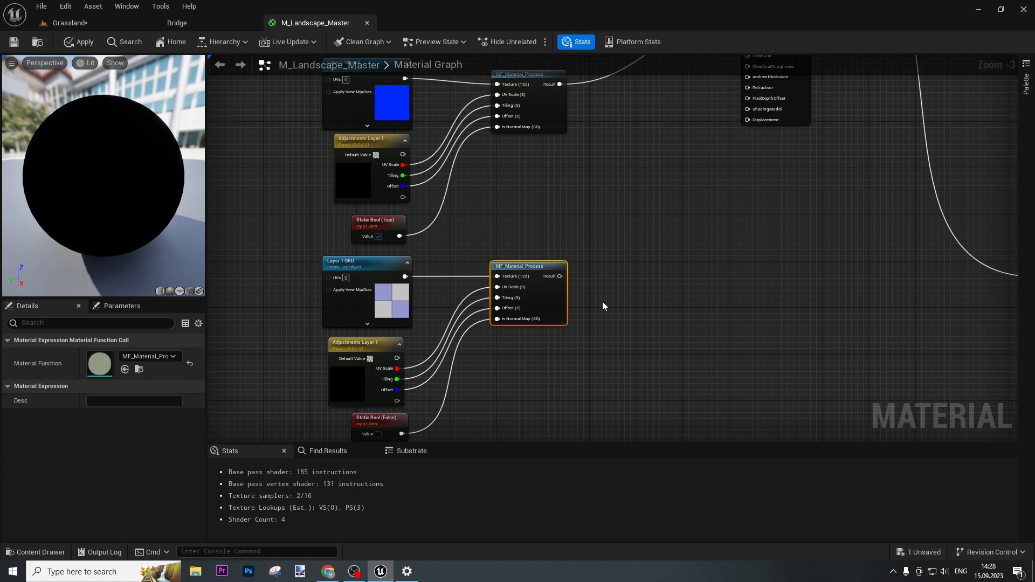
Add a ComponentMask node fed by the third MF_Material_Process's Result and place it above that connection.
right_drag(626, 254, 593, 380)
drag(493, 390, 550, 358)
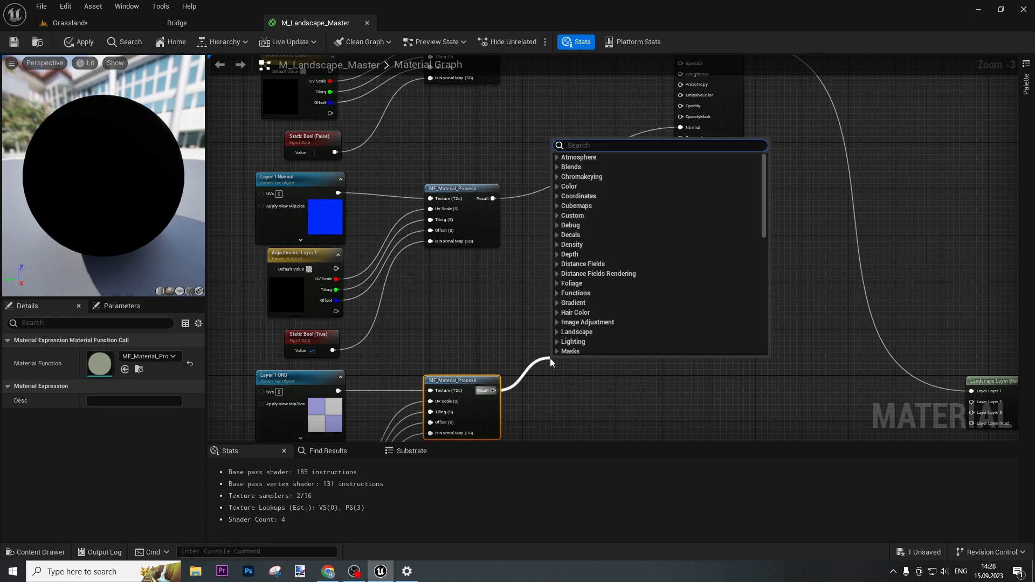
text(mask)
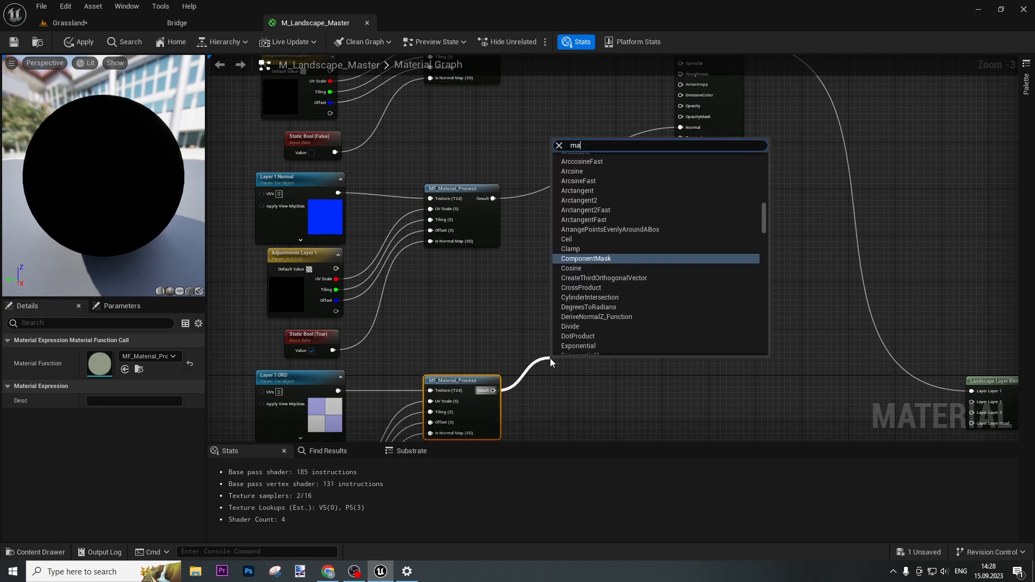
click(622, 250)
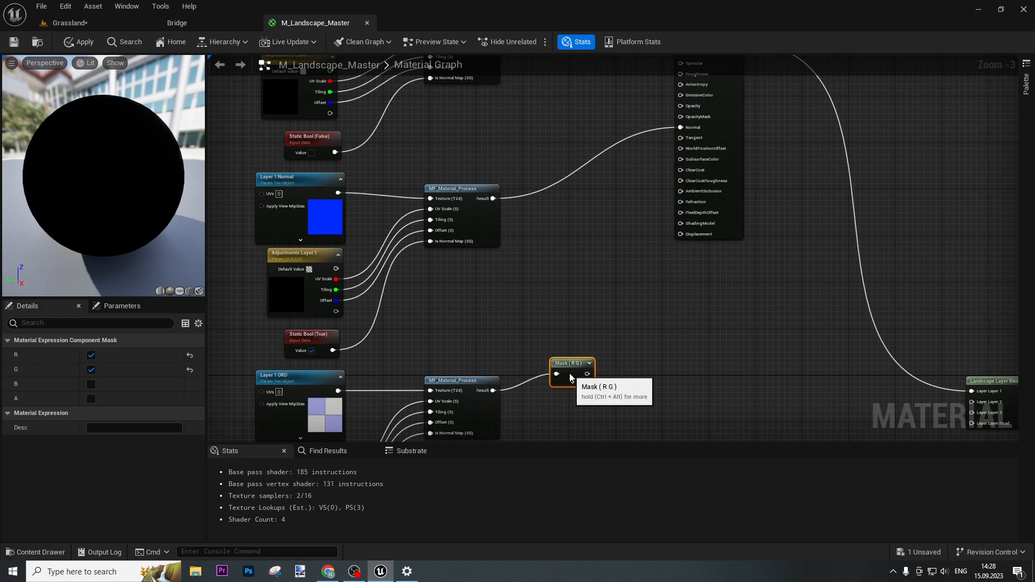
drag(563, 367, 562, 325)
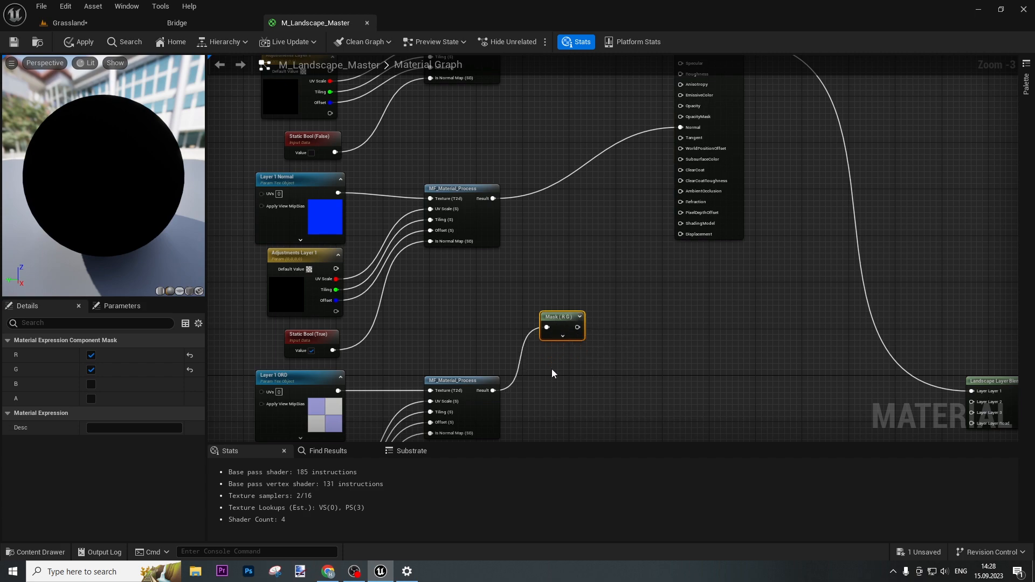
Duplicate the mask, connect the copy to the same Result, and limit the original to G and the copy to R.
key(ctrl+d)
drag(493, 391, 551, 395)
click(566, 330)
click(91, 355)
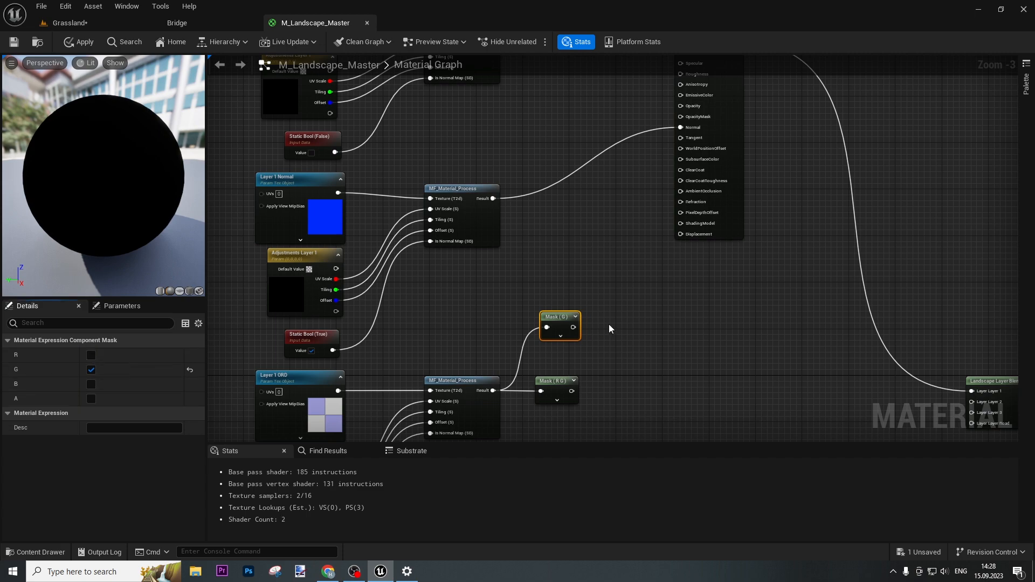
click(556, 391)
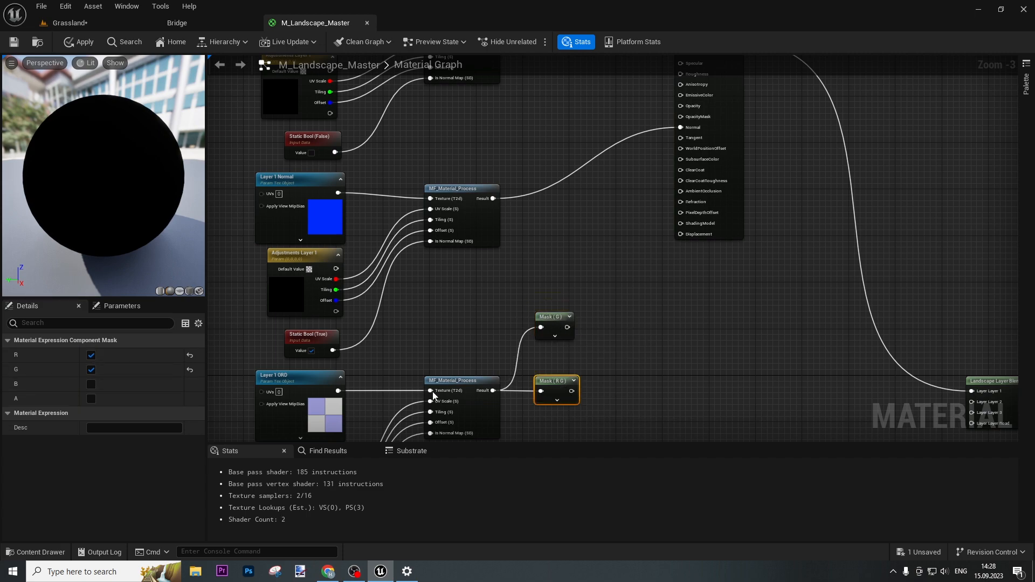
click(91, 370)
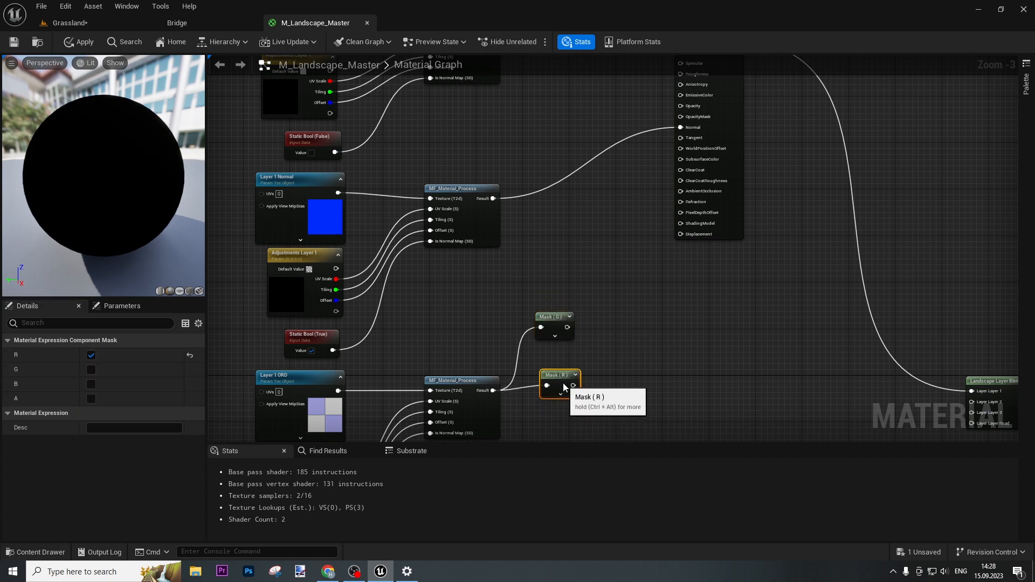
Connect the R mask to AmbientOcclusion and the G mask to Roughness on MakeMaterialAttributes.
drag(567, 391, 686, 192)
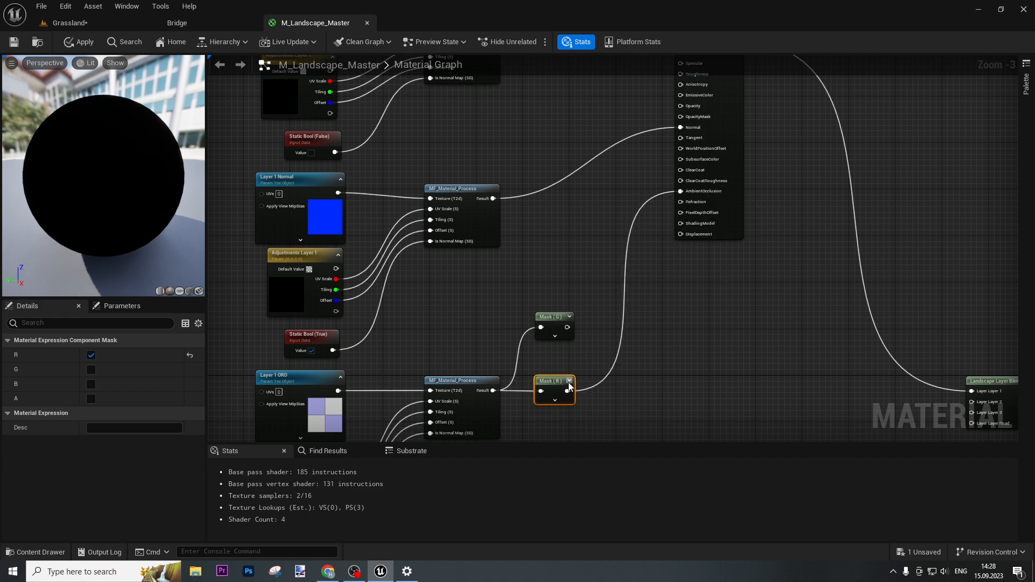
drag(567, 328, 681, 131)
click(759, 365)
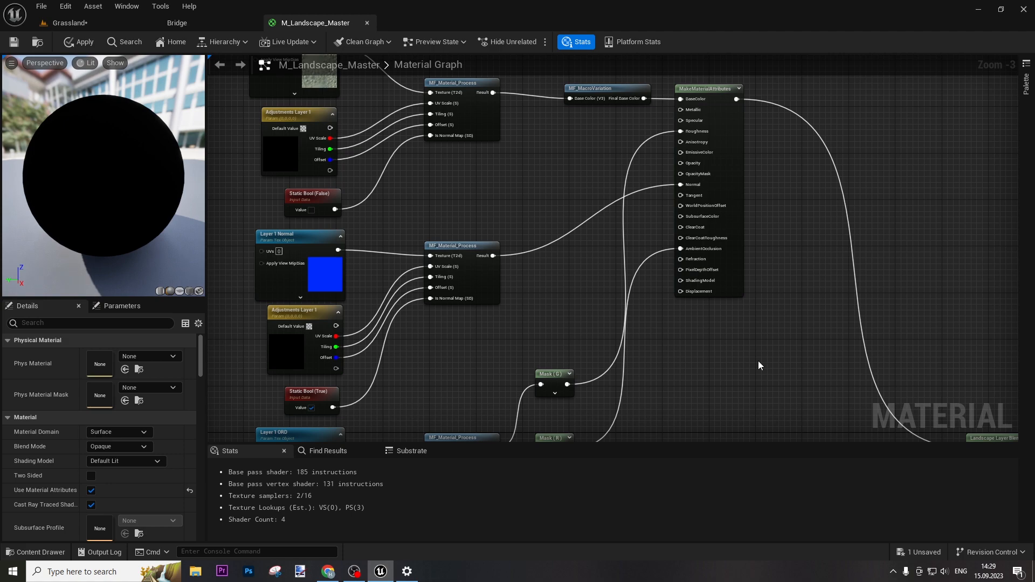
Add a Constant node under MF_MacroVariation, connect it to the Specular input of MakeMaterialAttributes, and set its value to 0.5.
right_drag(567, 160, 559, 304)
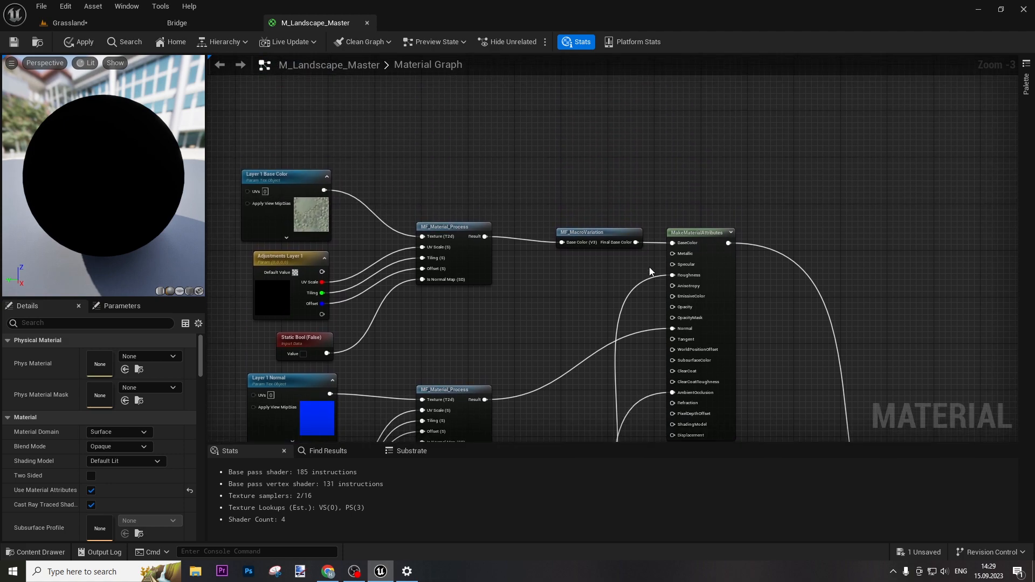
right_click(580, 277)
text(c)
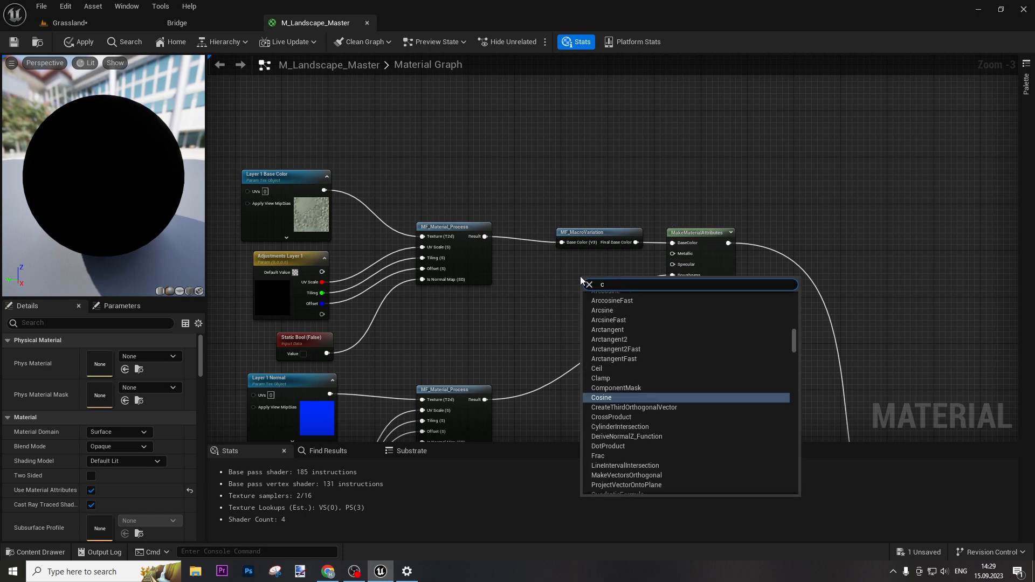
text(ons)
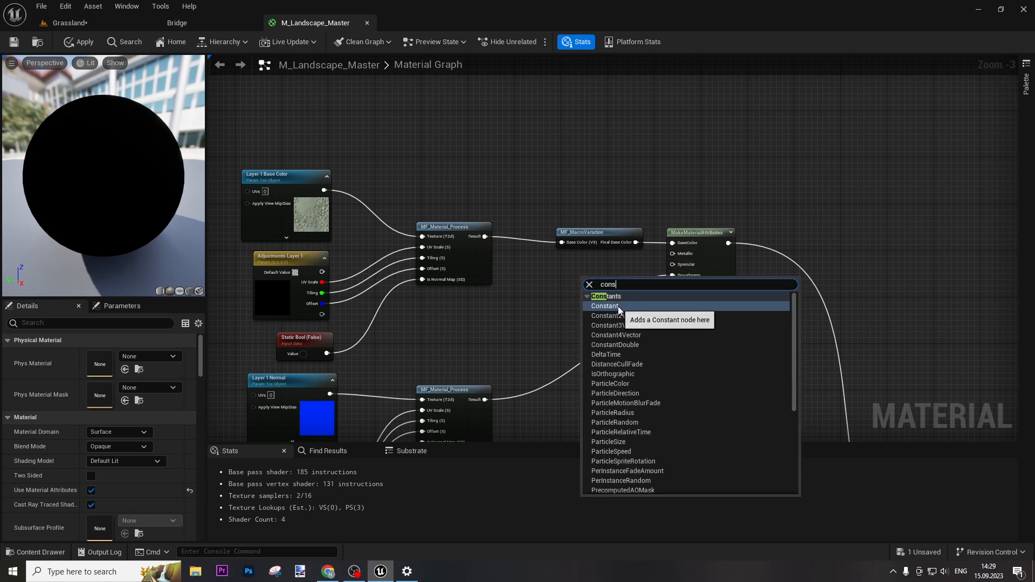
click(619, 307)
drag(622, 293, 675, 267)
drag(593, 282, 586, 263)
click(603, 273)
text(0.5)
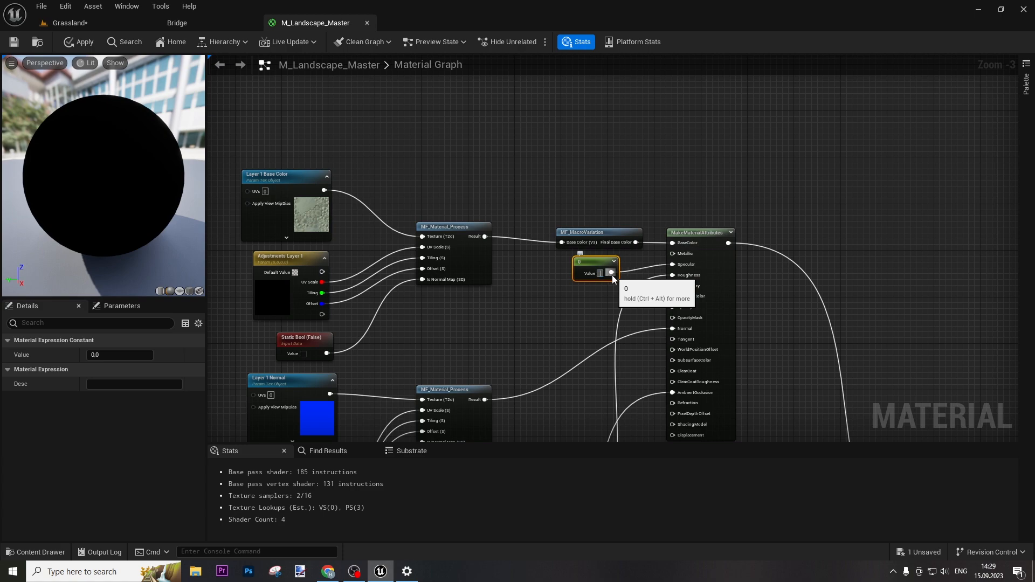
click(820, 232)
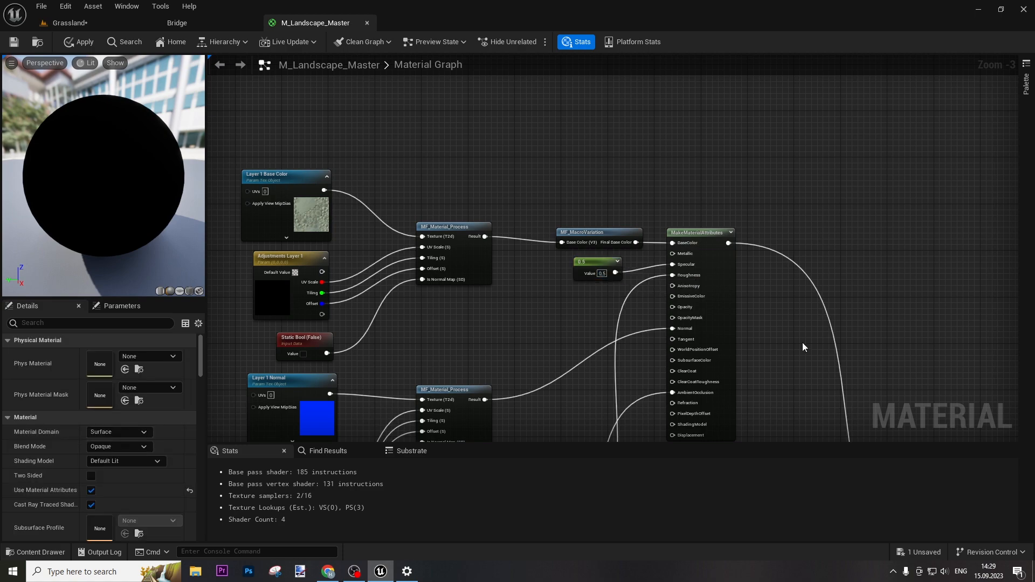
Move the whole Layer 1 node network up and to the left, away from the Landscape Layer Blend and material output nodes.
scroll(798, 345, down, 3)
right_drag(792, 348, 748, 216)
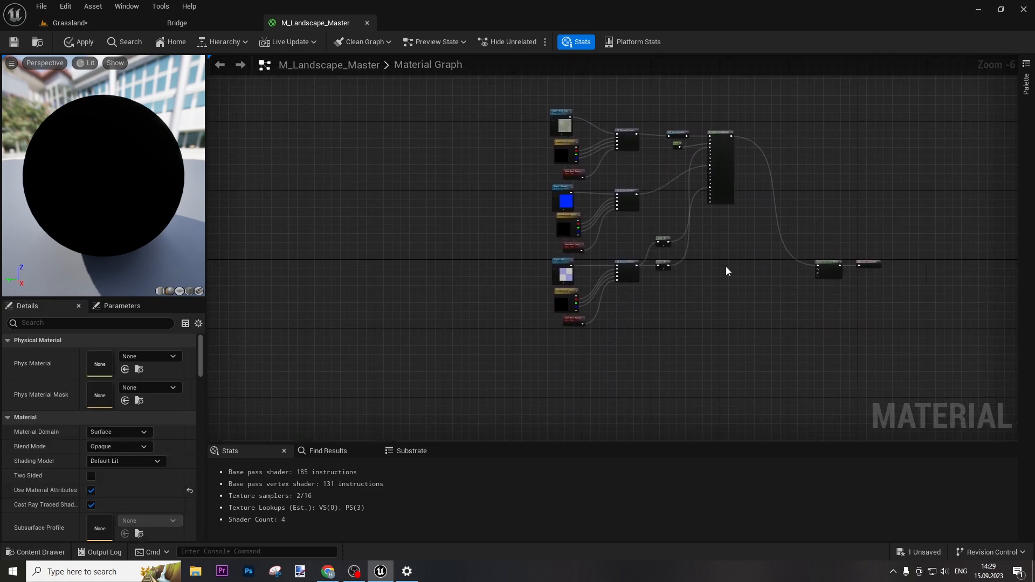
scroll(744, 270, up, 2)
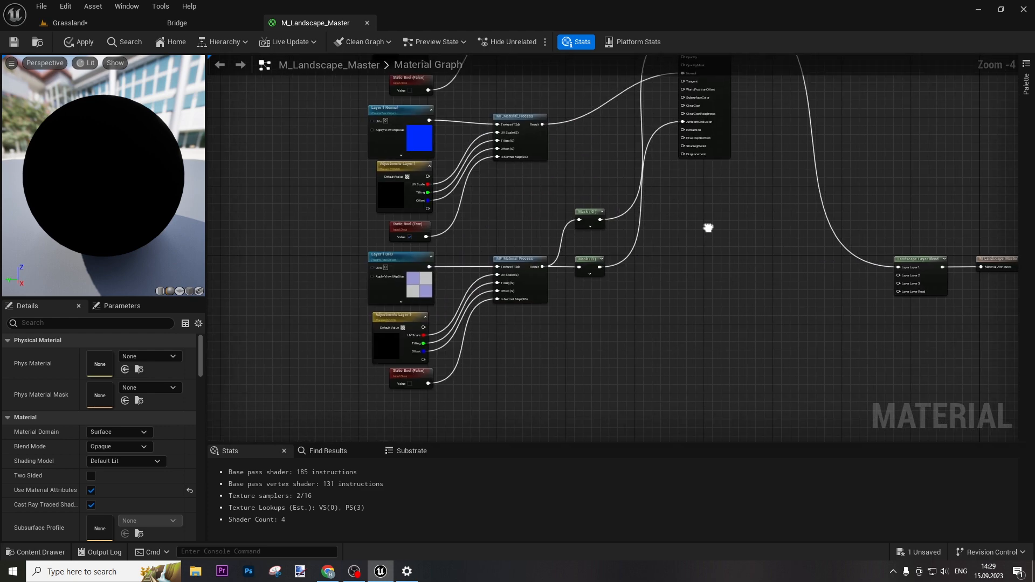
right_drag(704, 227, 698, 341)
scroll(698, 341, down, 2)
right_drag(744, 365, 680, 287)
drag(781, 264, 896, 330)
drag(403, 336, 647, 97)
right_drag(497, 259, 530, 364)
drag(647, 289, 473, 166)
click(524, 155)
Add a named reroute declaration called "Layer 1" from the MakeMaterialAttributes output.
right_drag(522, 155, 536, 276)
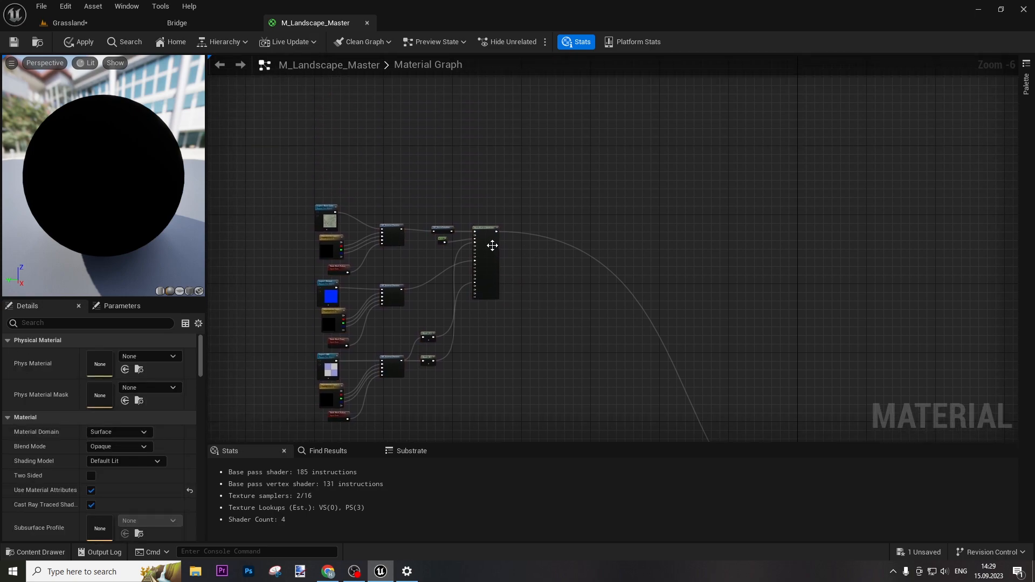
scroll(494, 246, up, 6)
drag(503, 193, 622, 196)
text(named)
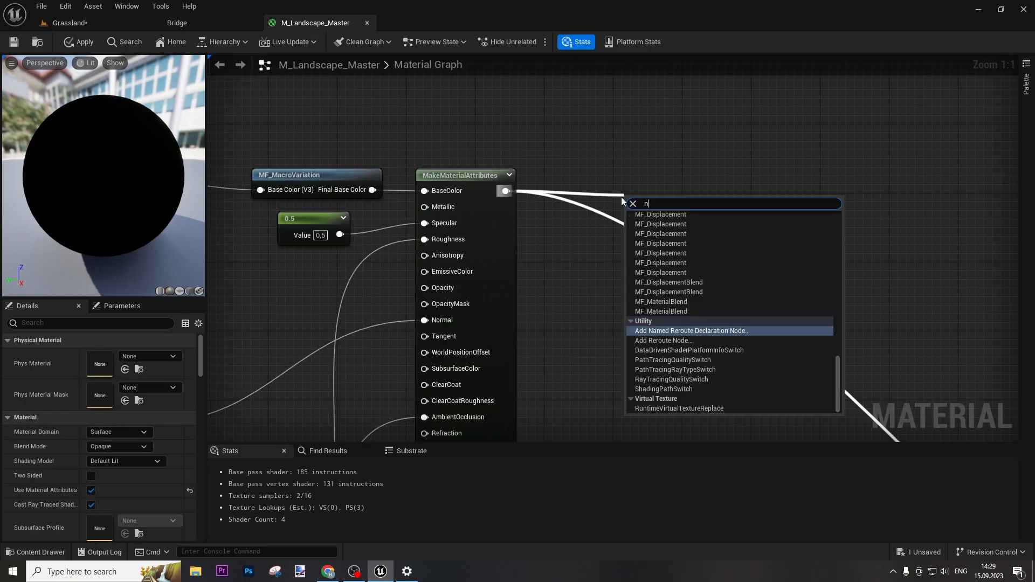
key(Return)
text(LOa)
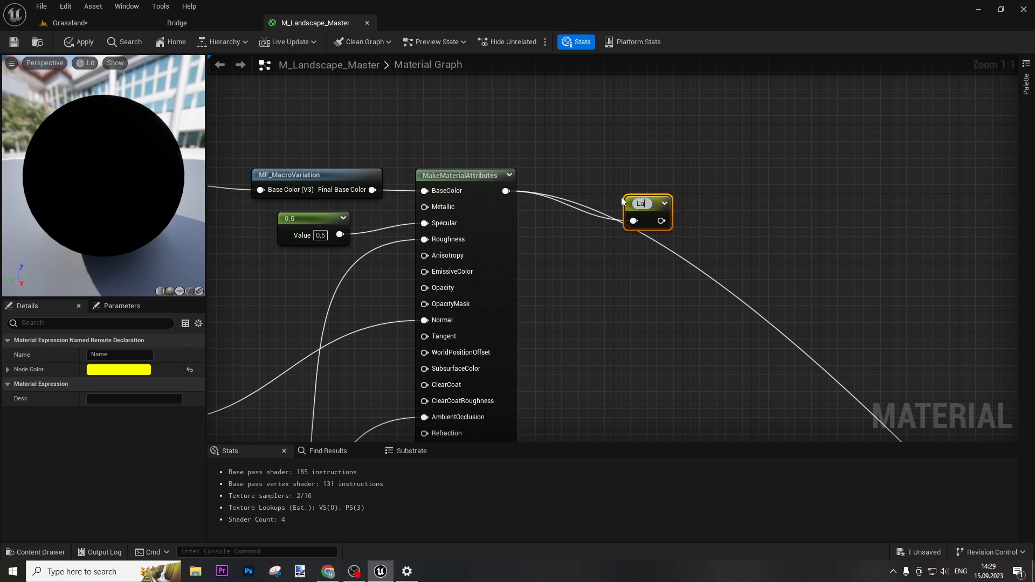
text(er 1)
key(Return)
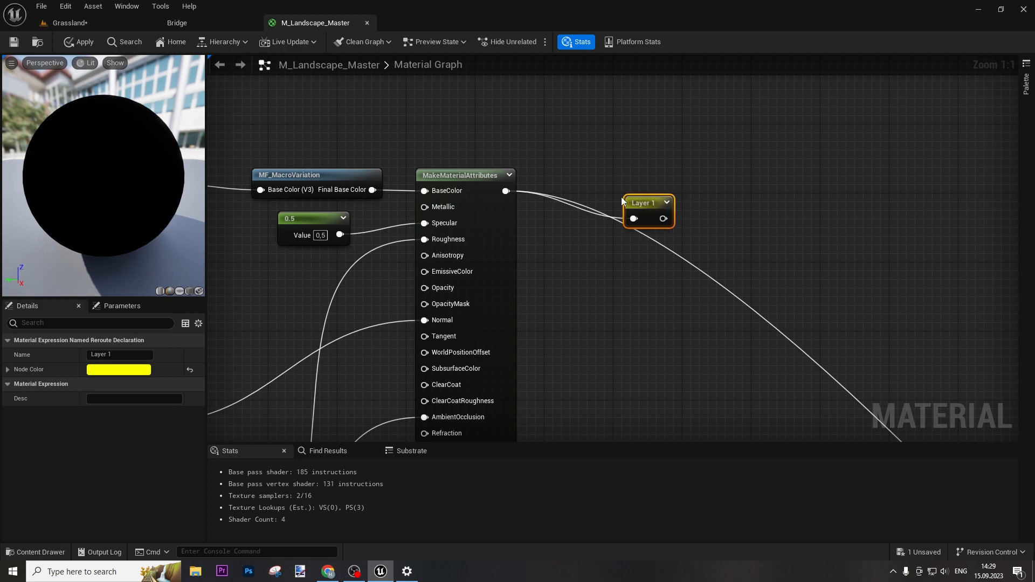
Align the Layer 1 reroute with MakeMaterialAttributes, break that node's output links and reconnect its output only to the reroute.
drag(636, 209, 593, 182)
alt+click(506, 191)
drag(506, 191, 589, 192)
click(615, 275)
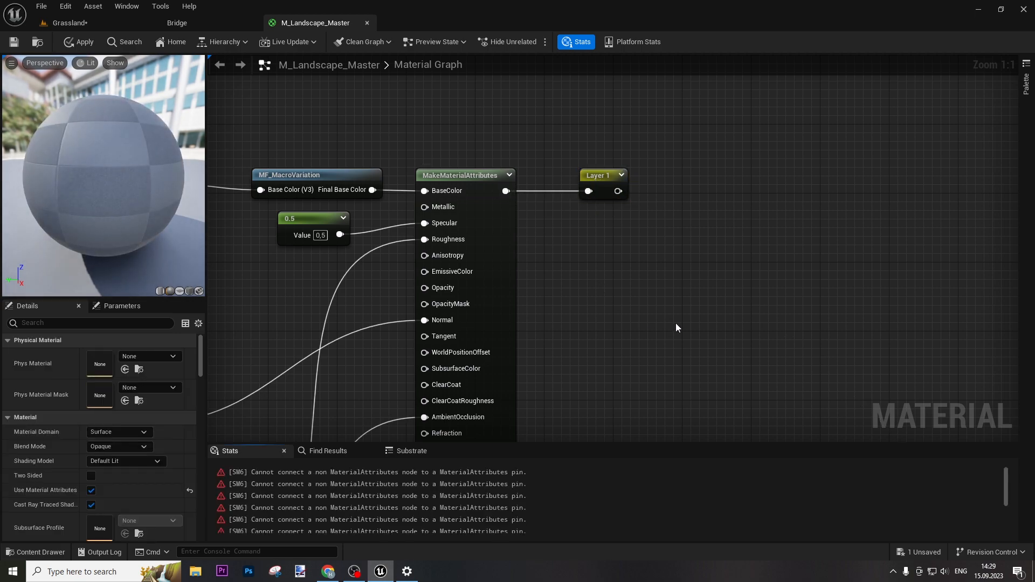
Wrap all the Layer 1 nodes, including the reroute, in a comment box titled "Layer 1".
scroll(701, 358, down, 2)
scroll(708, 369, down, 4)
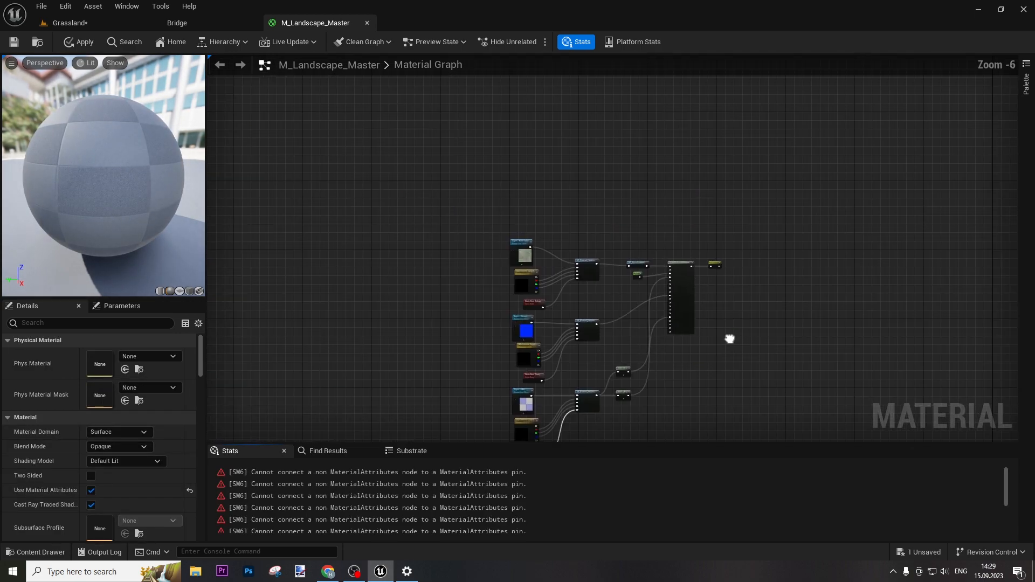
drag(462, 132, 741, 376)
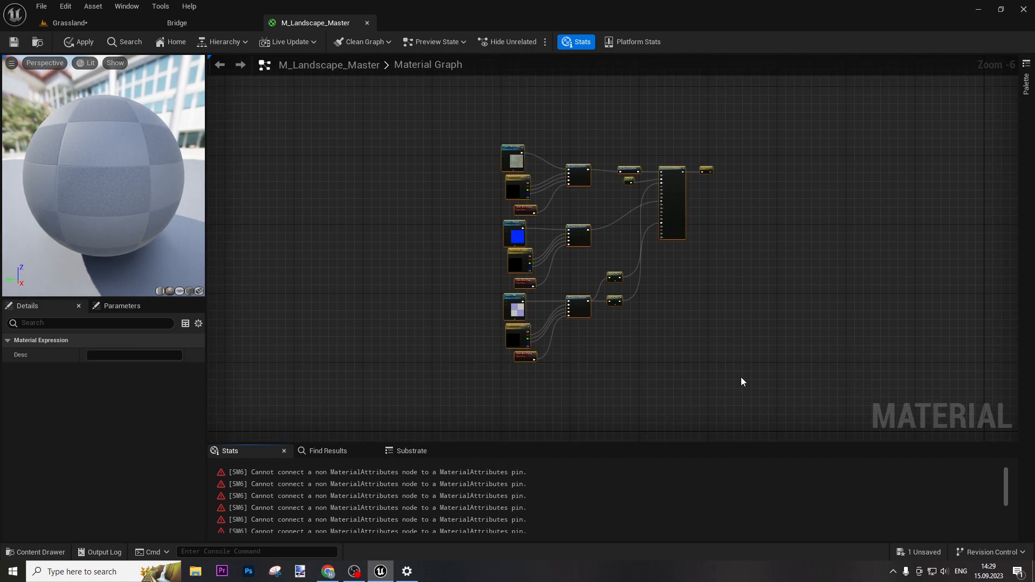
key(c)
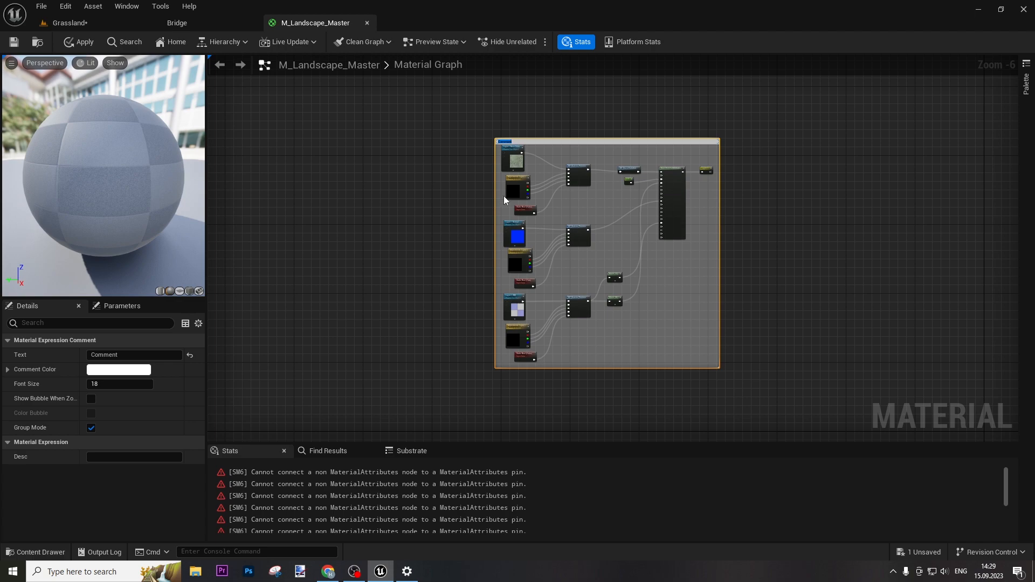
scroll(537, 122, up, 5)
text(Layer 1)
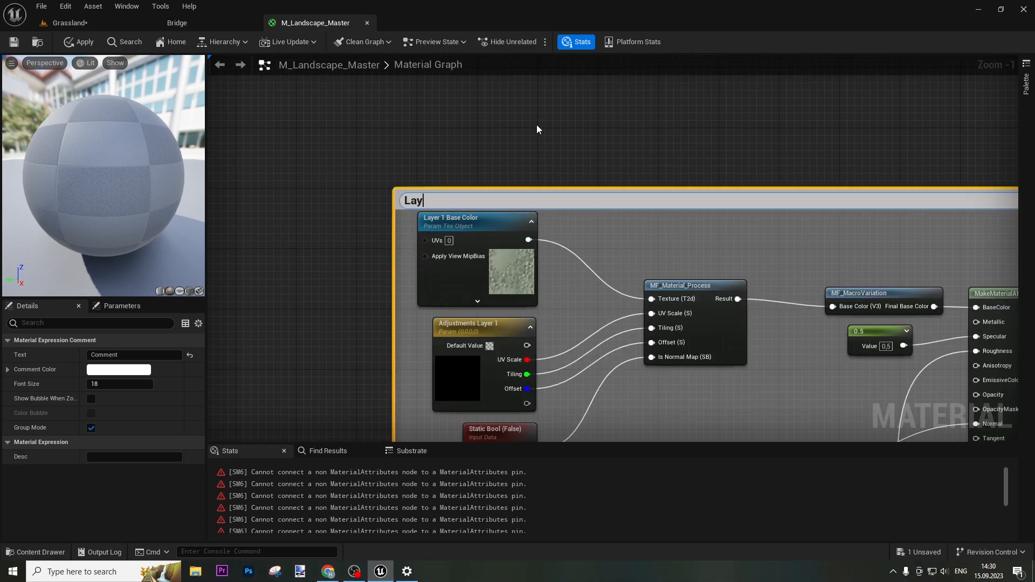
key(Return)
Enable the Layer 1 comment's bubble when zoomed out and move the comment group up and to the left.
click(91, 398)
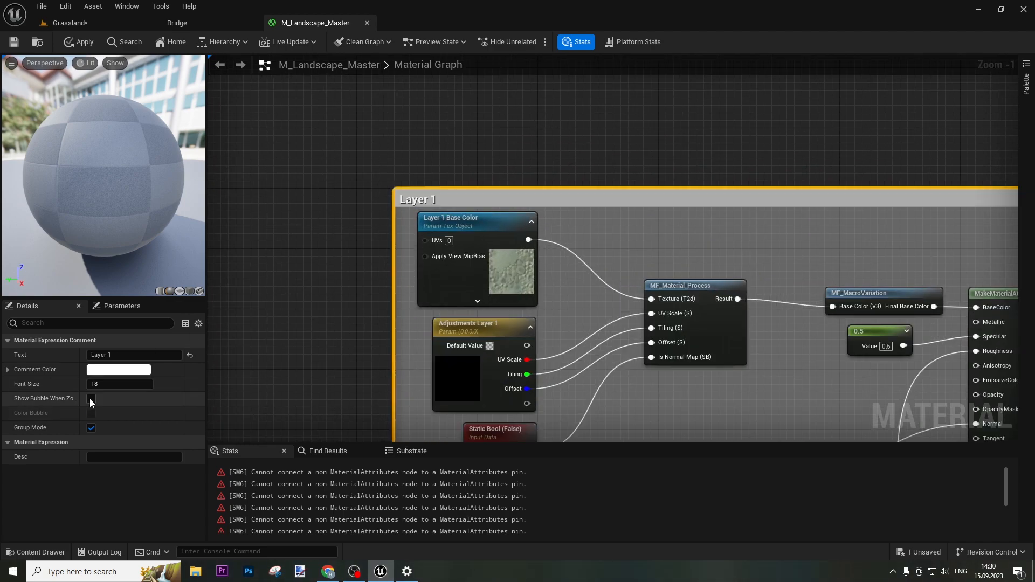
scroll(345, 353, down, 6)
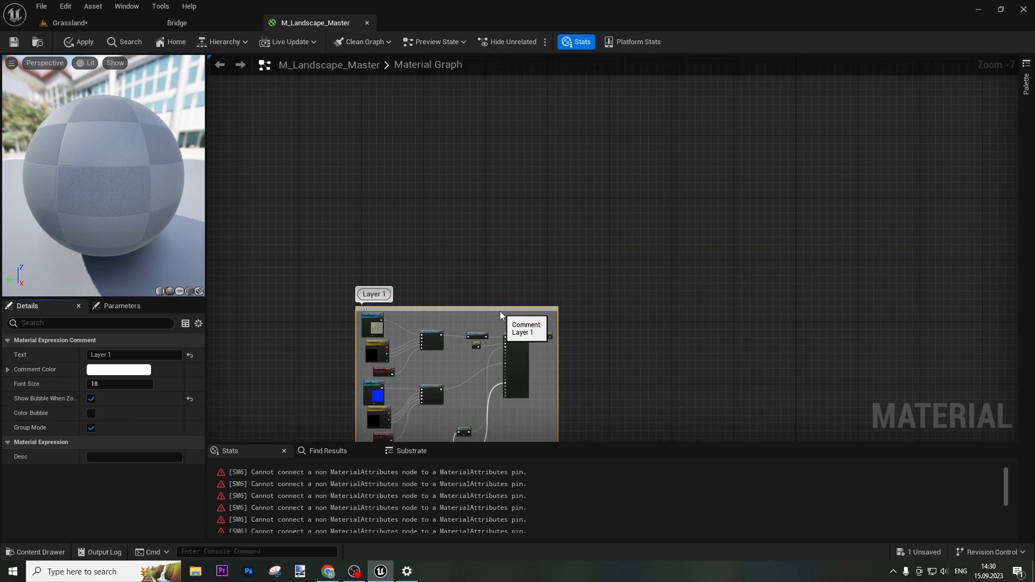
drag(501, 312, 446, 179)
Place a Layer 1 named reroute node beside Landscape Layer Blend and connect it to the Layer Layer 1 input.
scroll(510, 223, down, 4)
right_drag(593, 345, 513, 216)
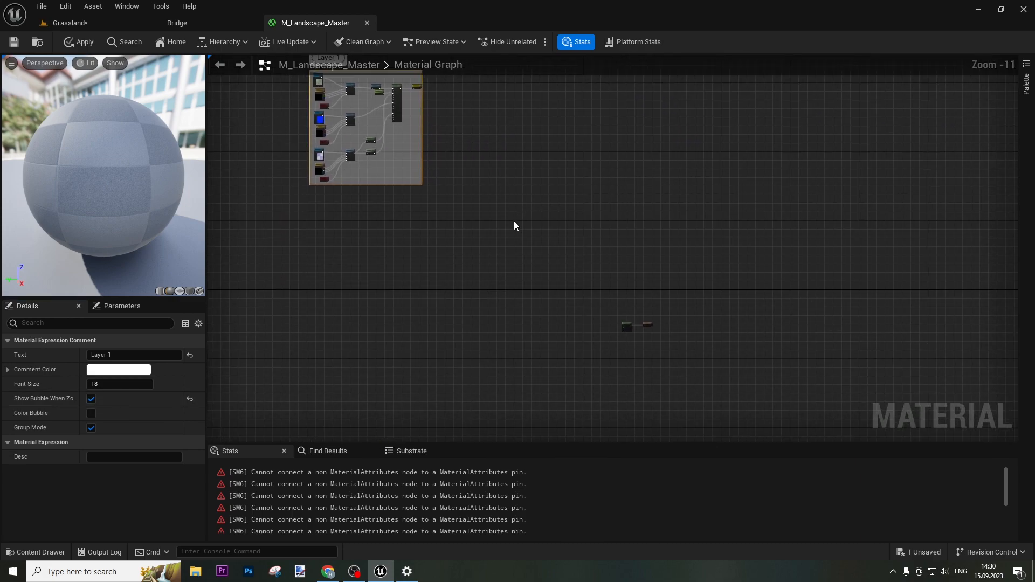
scroll(583, 315, up, 6)
right_drag(704, 390, 632, 264)
scroll(572, 300, up, 5)
right_click(616, 287)
text(layer)
key(Return)
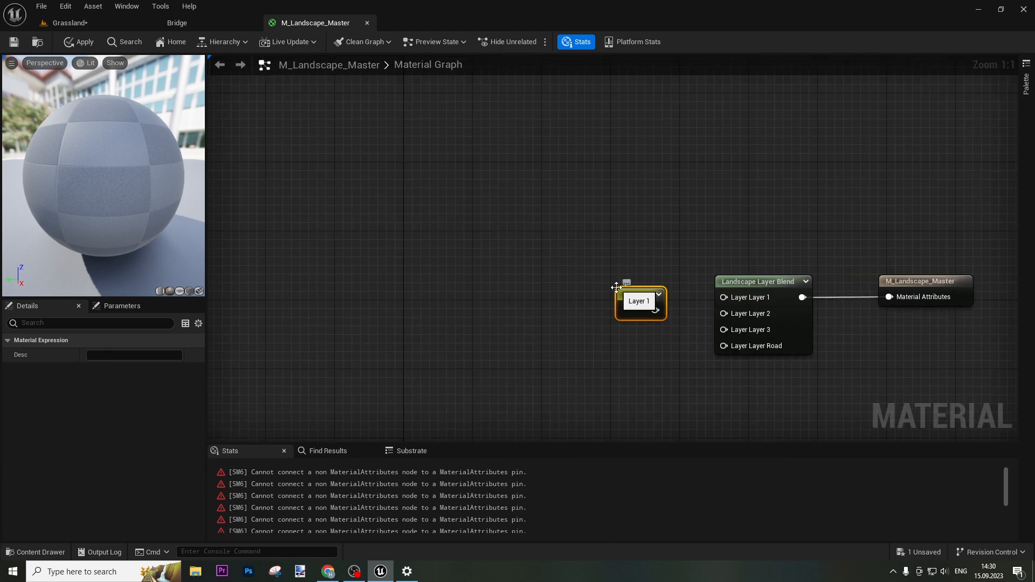
drag(655, 310, 730, 298)
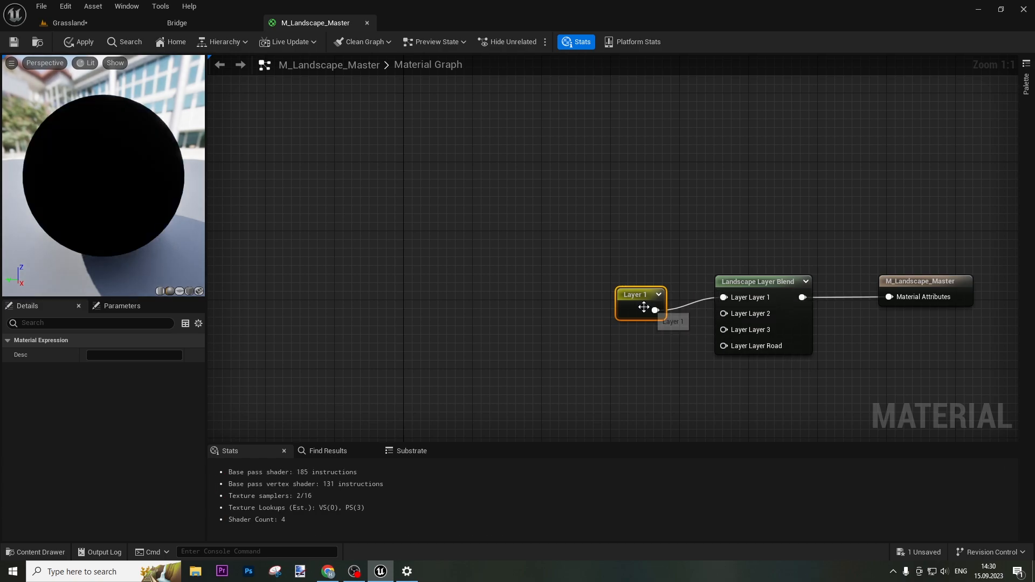
click(589, 342)
Copy all the nodes inside the Layer 1 comment except the reroute and place the duplicates to the right of the group.
scroll(603, 374, down, 3)
scroll(602, 375, down, 6)
right_drag(295, 206, 593, 324)
right_drag(721, 362, 577, 326)
right_drag(674, 368, 694, 322)
right_drag(589, 129, 584, 287)
scroll(582, 286, up, 3)
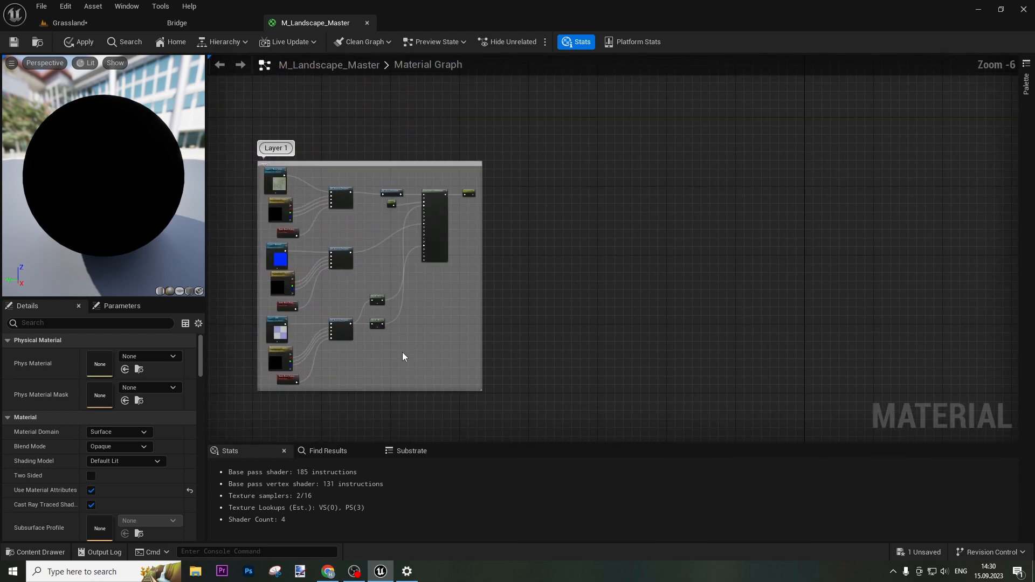
right_drag(403, 351, 501, 347)
drag(372, 373, 545, 163)
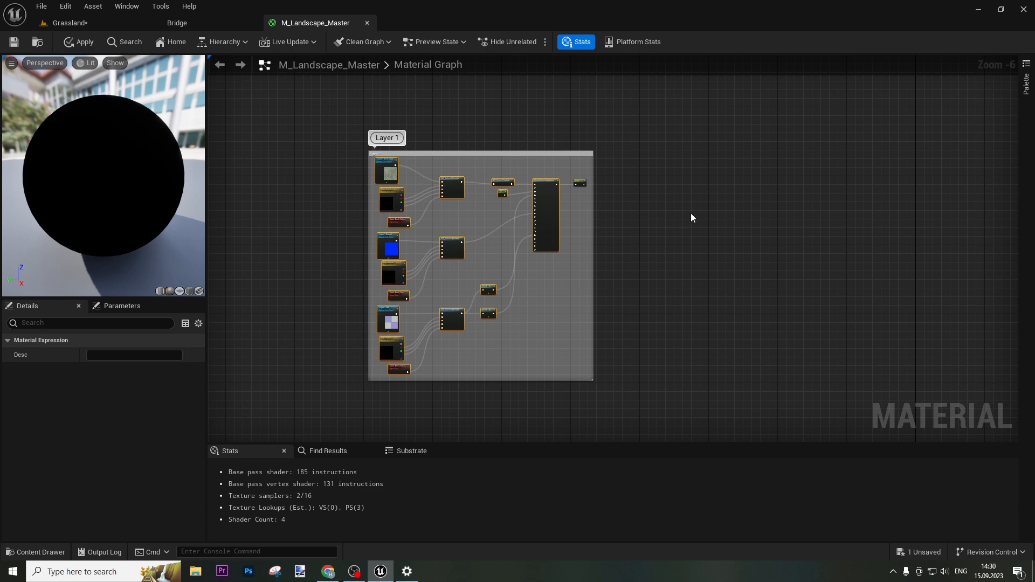
key(ctrl+v)
drag(807, 183, 812, 219)
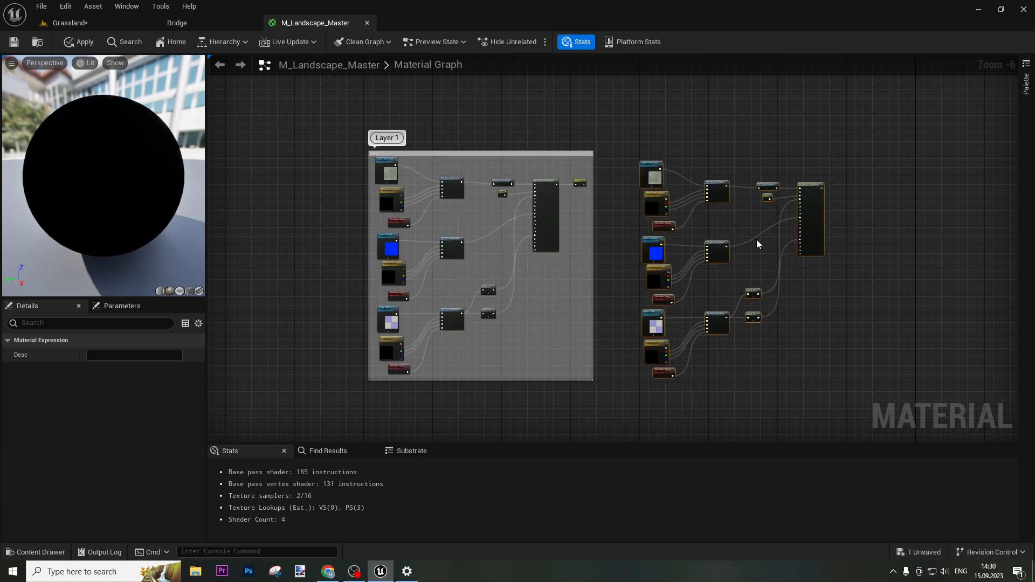
Rename the duplicated base color texture parameter to "Layer 2 Base Color" and set its group to "02 - Layer 2".
scroll(729, 240, up, 4)
click(660, 190)
right_drag(659, 188, 739, 322)
click(613, 182)
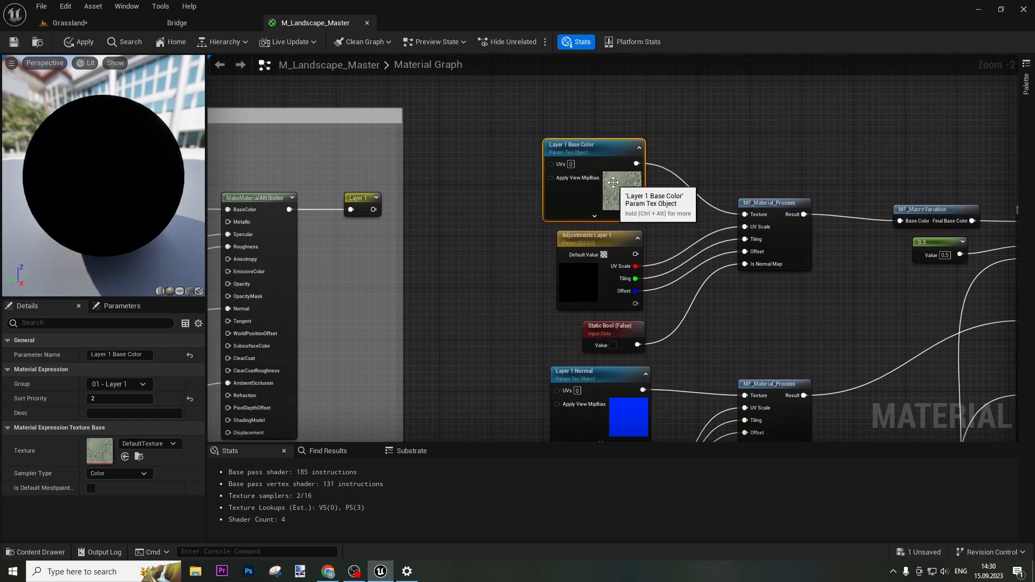
click(108, 351)
key(Left)
key(Delete)
text(2)
key(Return)
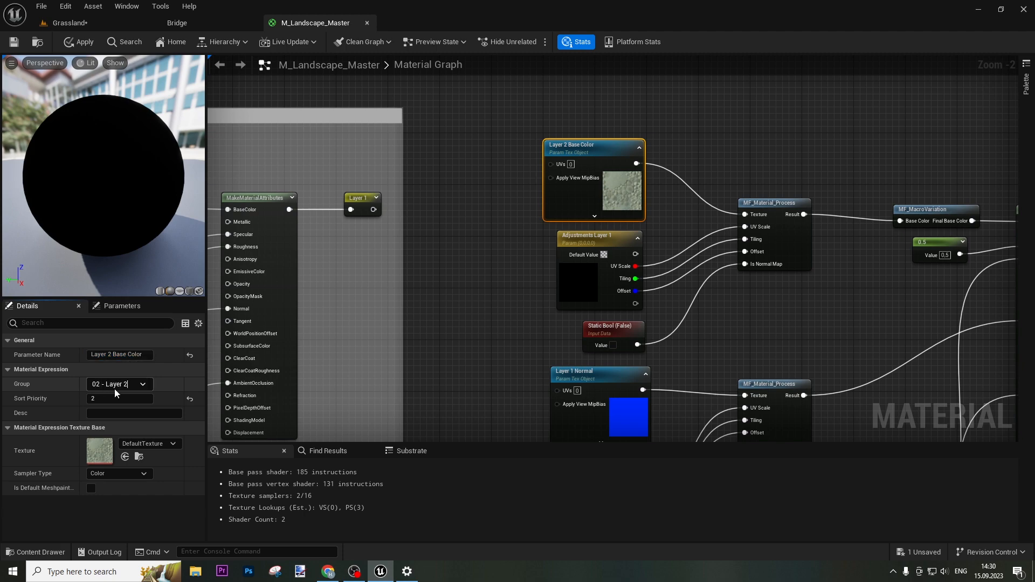
click(474, 315)
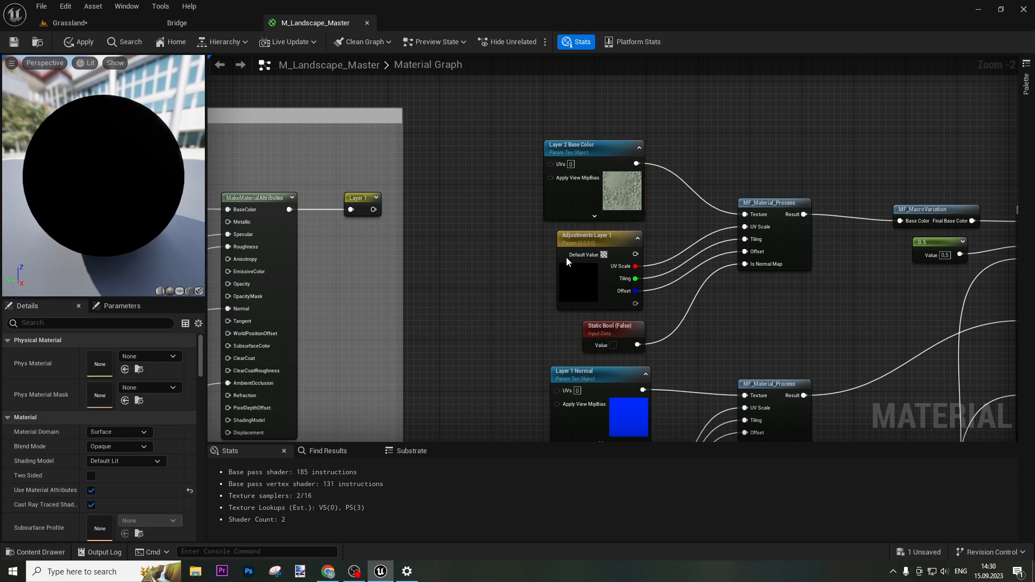
Rename the adjustments parameter below Layer 2 Base Color to "Adjustments Layer 2" and assign it to the group "02 - Layer 2".
click(599, 267)
right_drag(577, 265, 571, 178)
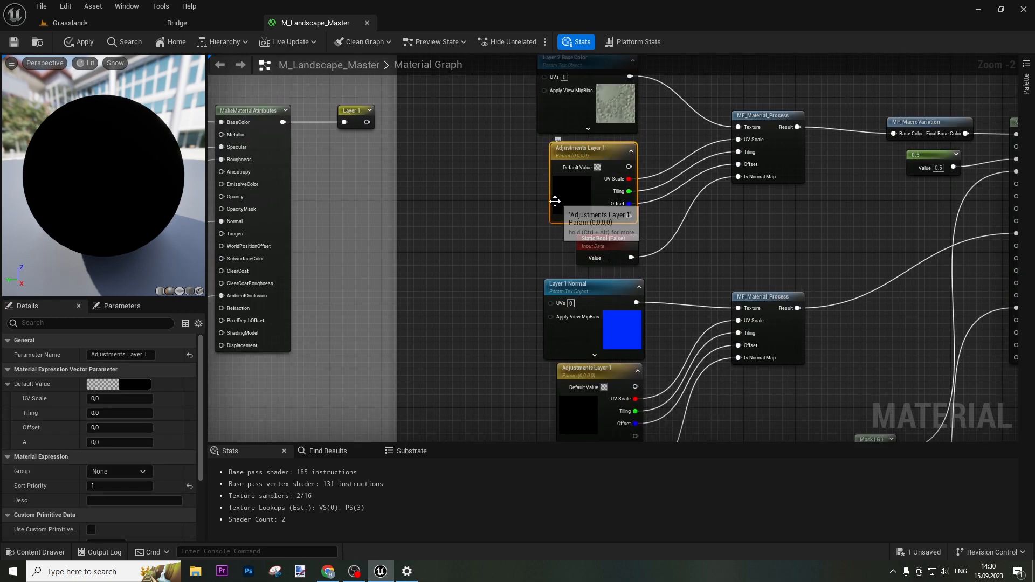
click(150, 355)
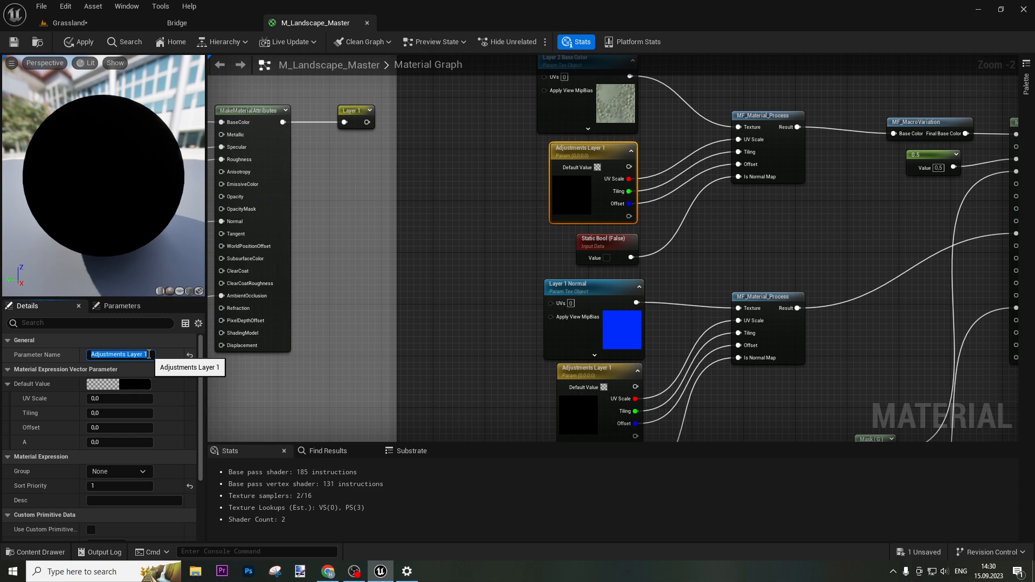
key(BackSpace)
text(2)
key(Return)
click(143, 477)
click(121, 491)
click(469, 318)
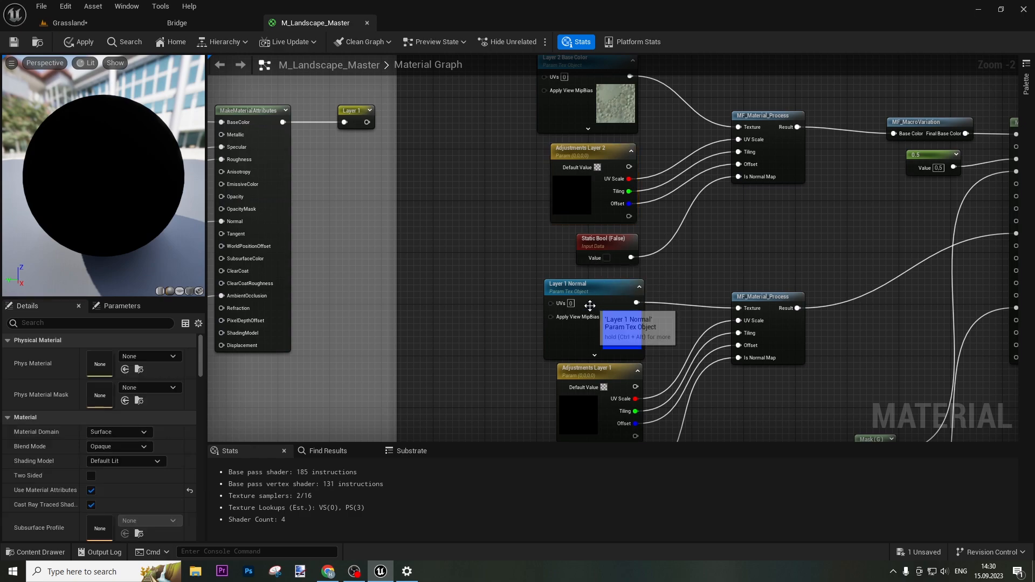
Undo the last group change on the duplicated Layer 1 Normal texture parameter.
click(591, 310)
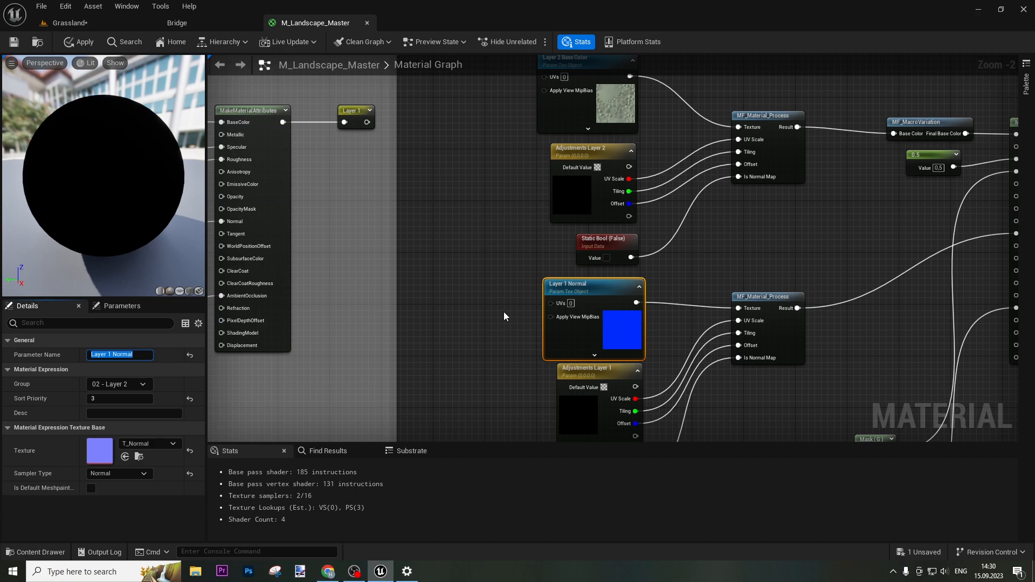
click(521, 293)
click(604, 296)
key(ctrl+z)
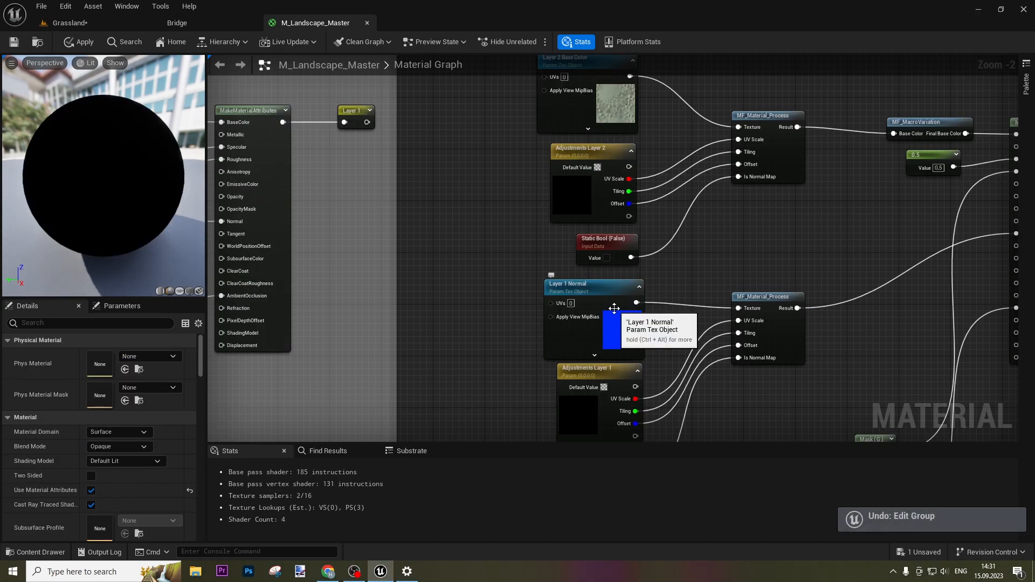
Rename the duplicated normal texture parameter to "Layer 2 Normal" and assign it to the group "02 - Layer 2".
click(120, 355)
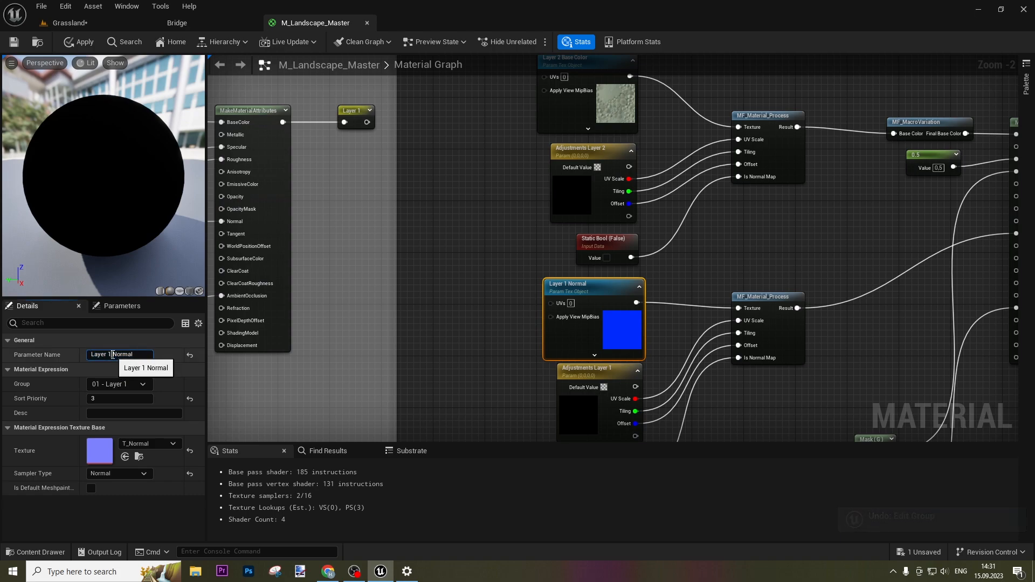
key(BackSpace)
text(2)
key(Return)
click(138, 387)
click(129, 402)
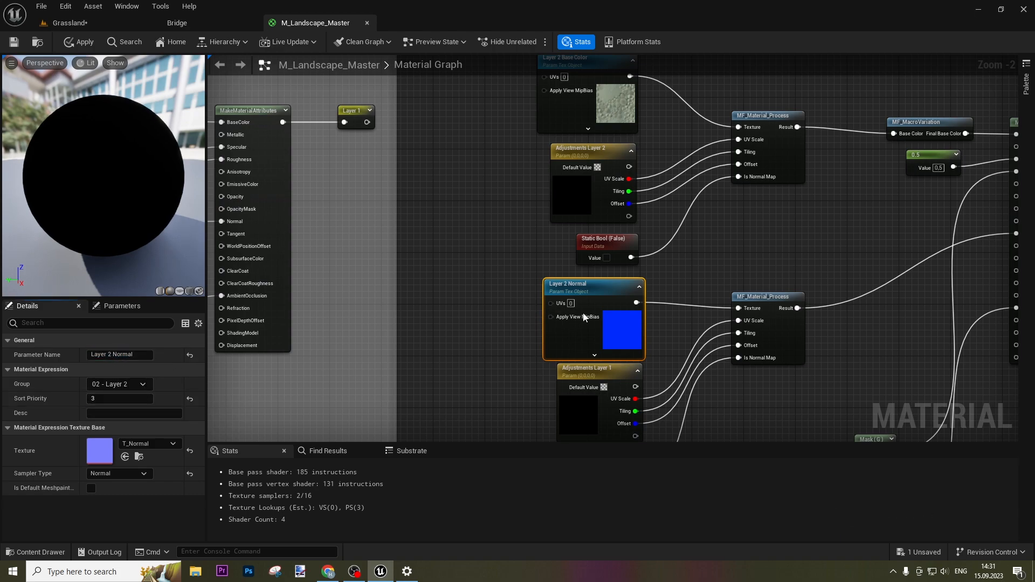
Set the group of the original Layer 1 Normal texture parameter to "01 - Layer 1".
right_drag(476, 307, 872, 283)
click(229, 277)
right_drag(214, 378, 361, 373)
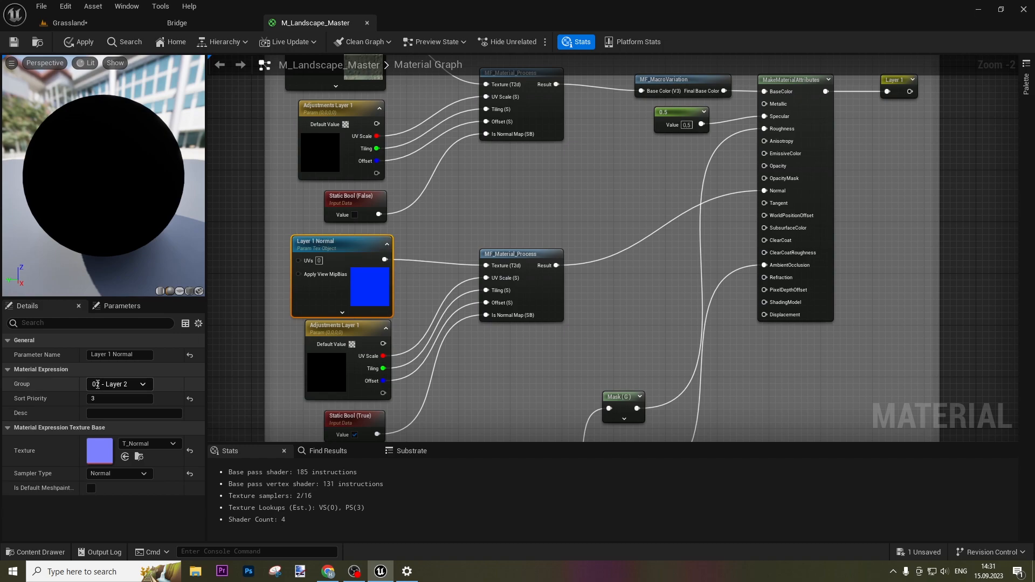
click(143, 387)
click(127, 395)
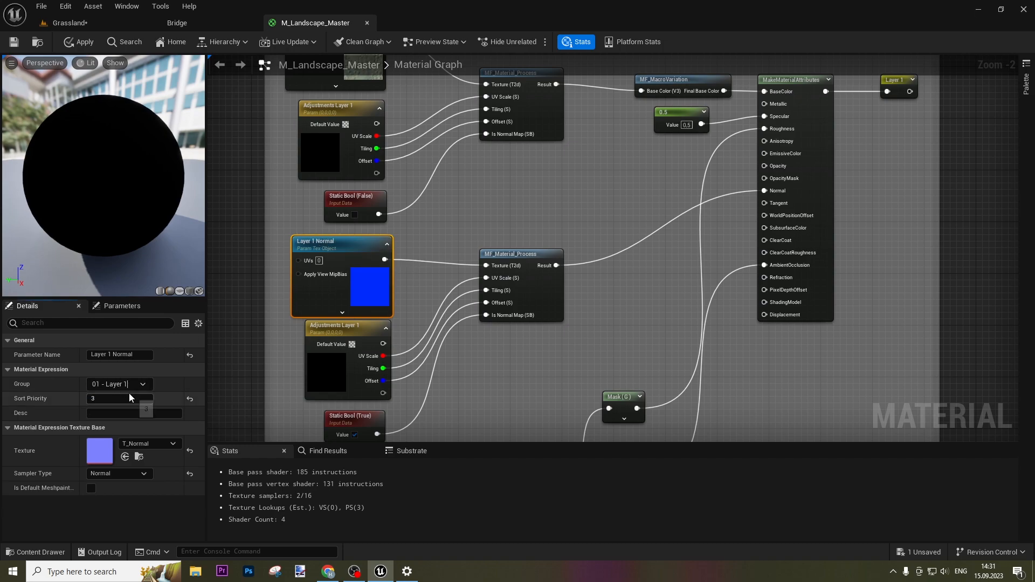
Set the group of the Adjustments Layer 1 parameter below Layer 1 Base Color to "01 - Layer 1".
right_drag(416, 199, 415, 304)
click(315, 243)
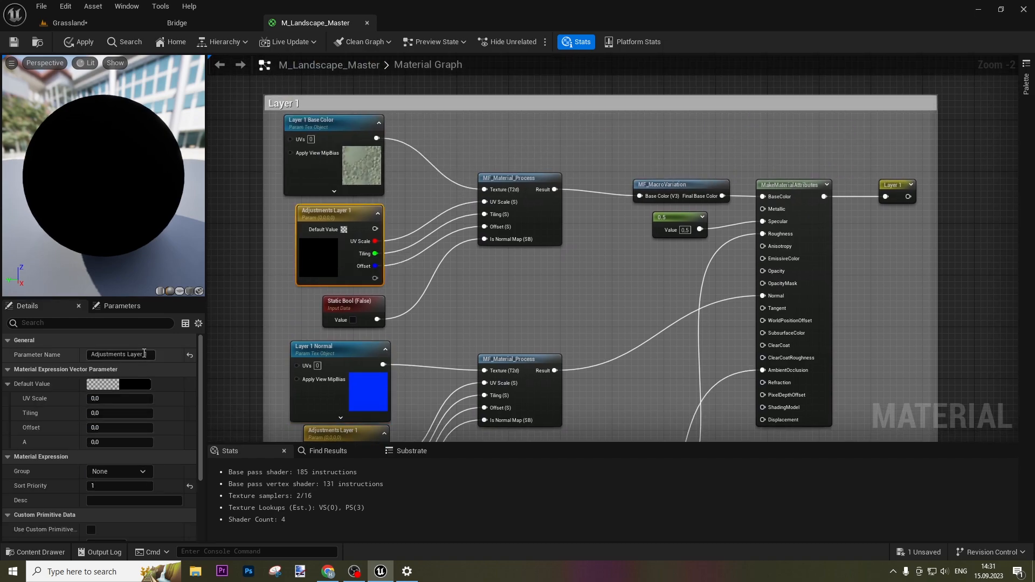
click(143, 472)
click(128, 482)
Delete the duplicated Adjustments Layer 1 node below Layer 2 Normal and paste a copy of Adjustments Layer 2 in its place.
right_drag(681, 369, 603, 230)
right_drag(898, 243, 526, 256)
right_drag(648, 286, 474, 273)
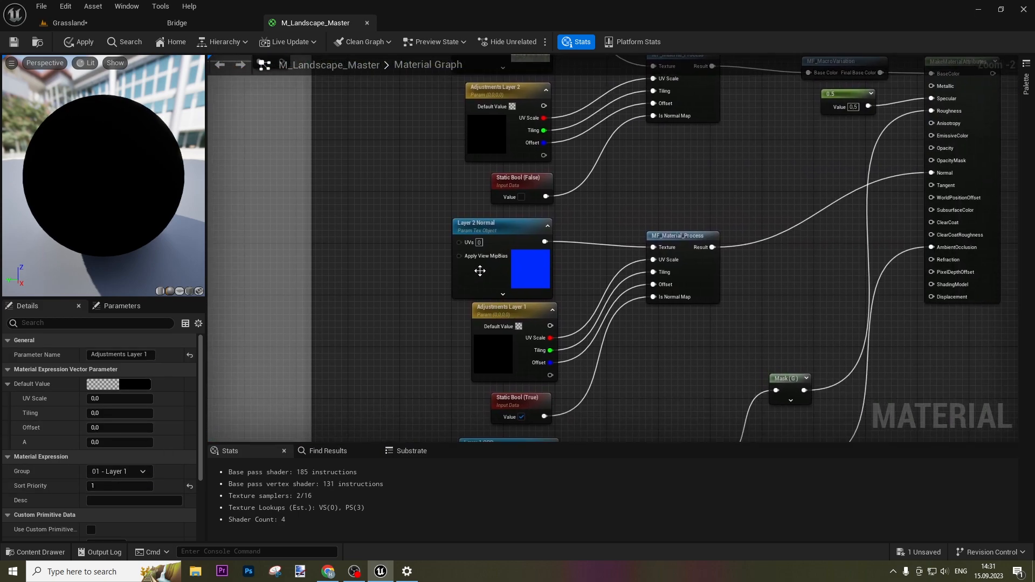
right_drag(651, 210, 595, 196)
click(491, 239)
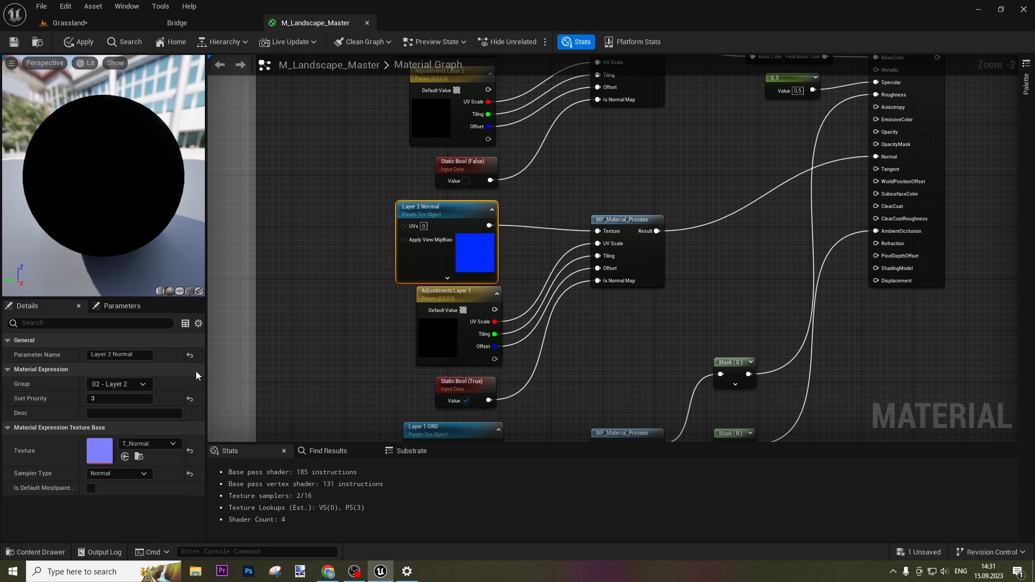
click(462, 338)
right_drag(377, 247, 388, 287)
key(Delete)
click(456, 154)
key(ctrl+v)
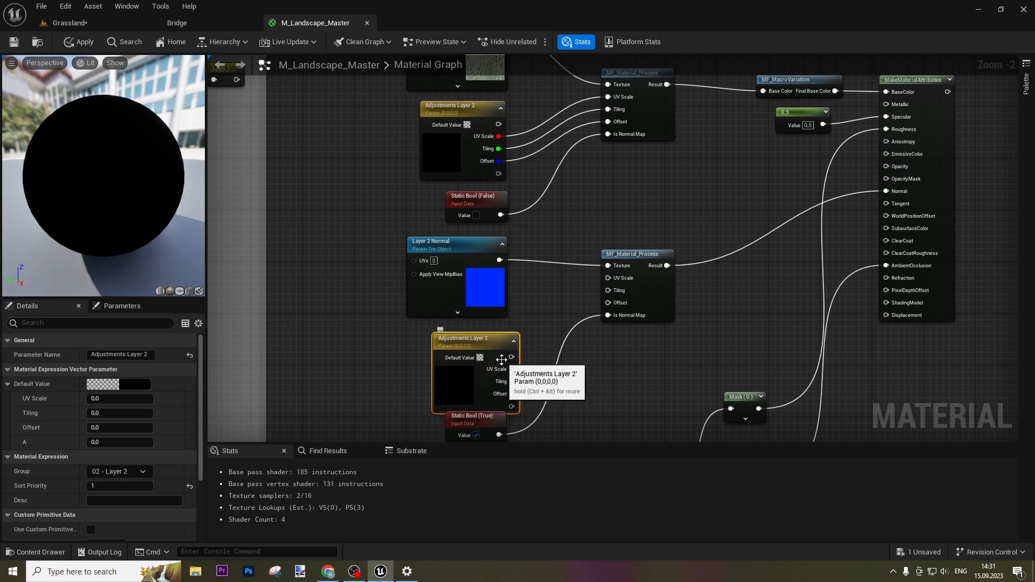
Connect the UV Scale, Tiling and Offset outputs of the pasted Adjustments Layer 2 to Layer 2 Normal's MF_Material_Process and align the node.
mouse_move(514, 368)
mouse_down()
mouse_move(613, 292)
mouse_move(609, 278)
mouse_move(510, 388)
mouse_up()
drag(511, 394, 608, 303)
drag(470, 384, 458, 371)
click(334, 384)
Rename the duplicated ORD texture parameter to "Layer 2 ORD" and assign it to the group "02 - Layer 2".
right_drag(308, 376, 303, 194)
click(491, 332)
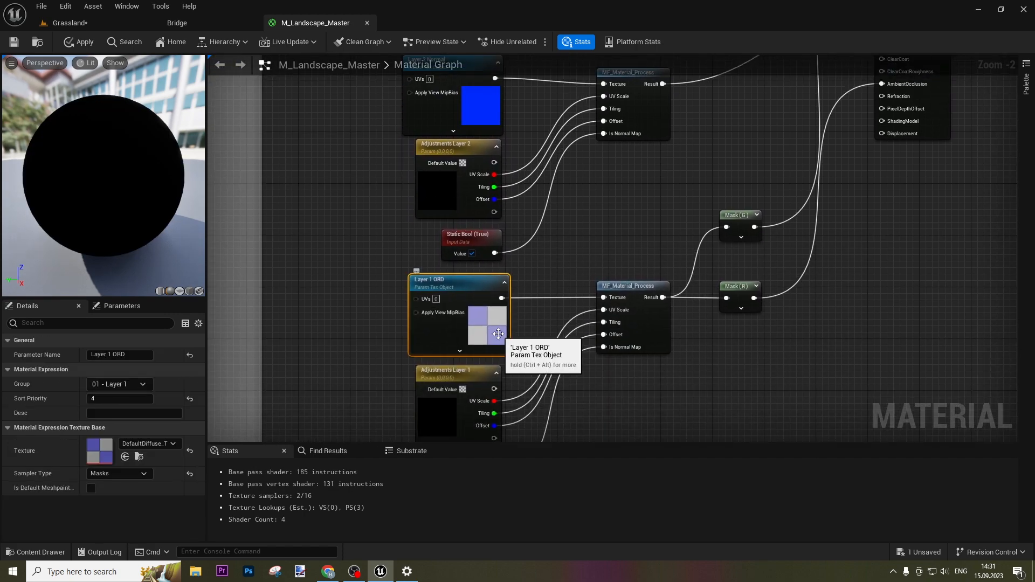
click(110, 353)
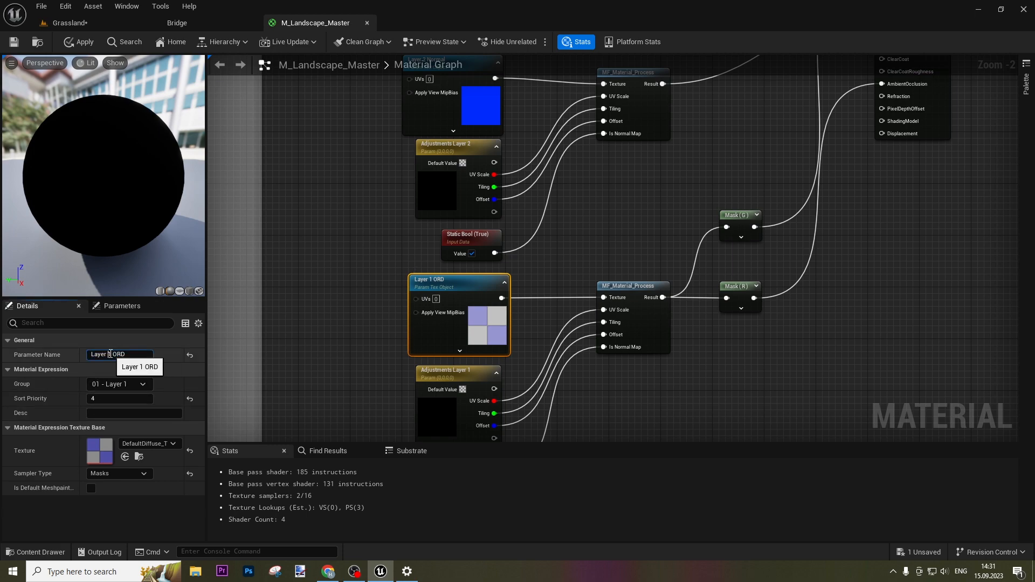
key(BackSpace)
text(2)
key(Return)
click(134, 384)
click(143, 385)
click(119, 405)
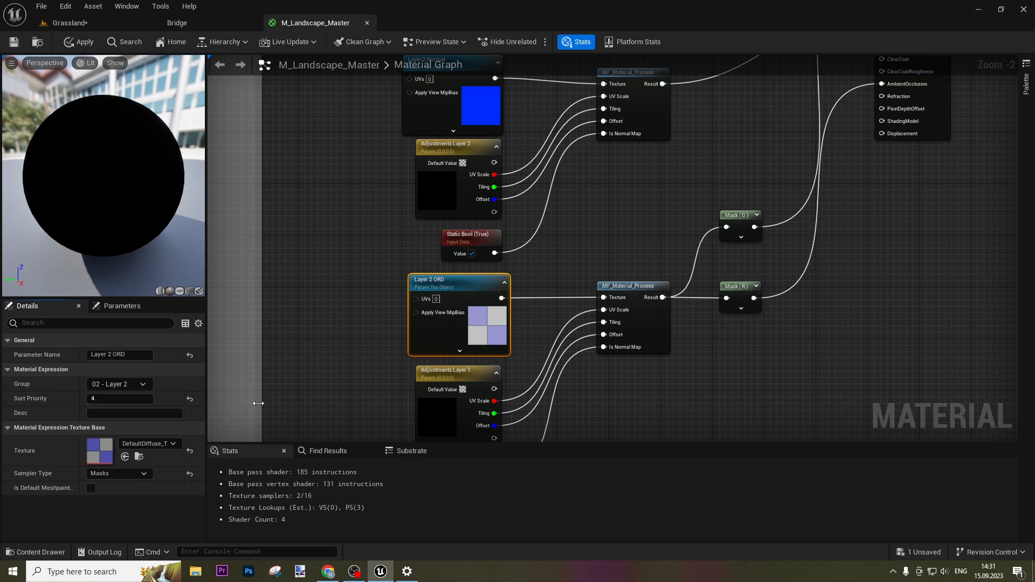
Delete the duplicated Adjustments Layer 1 node below Layer 2 ORD and paste a copy of Adjustments Layer 2 in its place.
click(386, 394)
right_drag(386, 395, 408, 280)
click(458, 305)
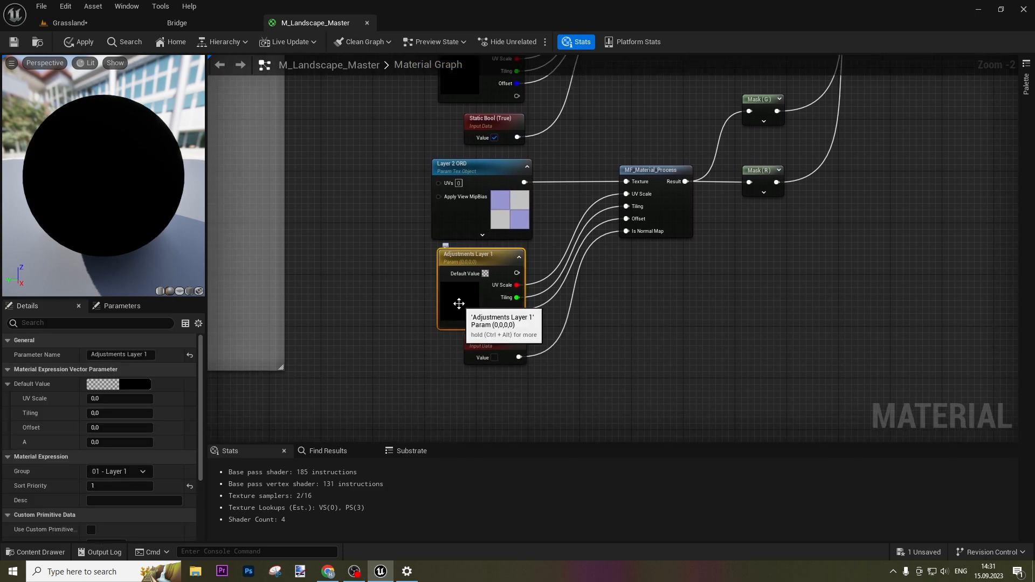
key(Delete)
right_drag(377, 214, 376, 306)
click(463, 178)
key(ctrl+c)
key(ctrl+v)
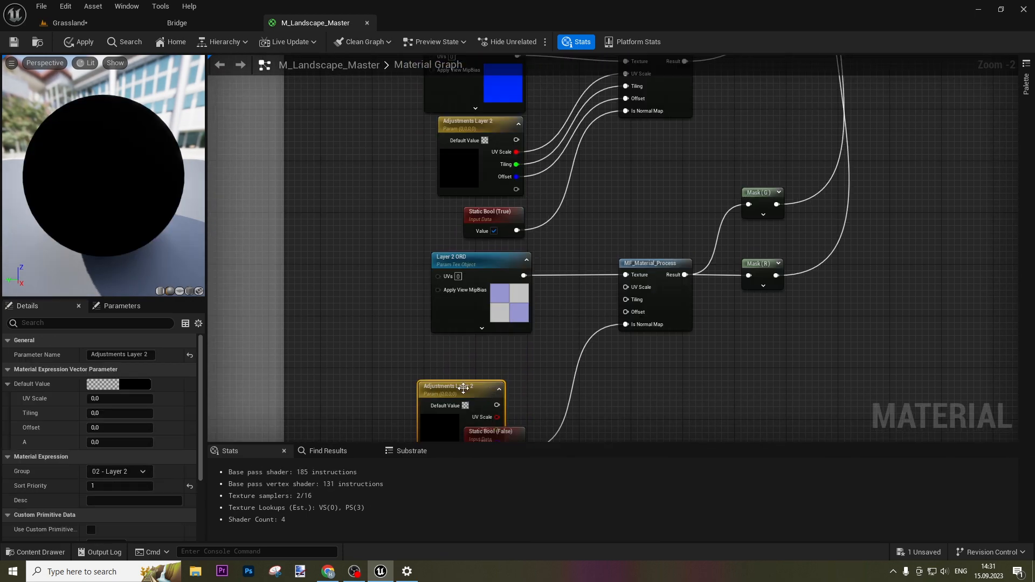
Wire the new Adjustments Layer 2 node's UV Scale, Tiling and Offset into Layer 2 ORD's MF_Material_Process and tidy its position.
drag(492, 410, 636, 291)
drag(510, 384, 636, 316)
drag(452, 386, 465, 394)
click(662, 378)
Add a named reroute declaration called "Layer 2" to the output of the duplicated MakeMaterialAttributes node and align it.
scroll(661, 376, down, 3)
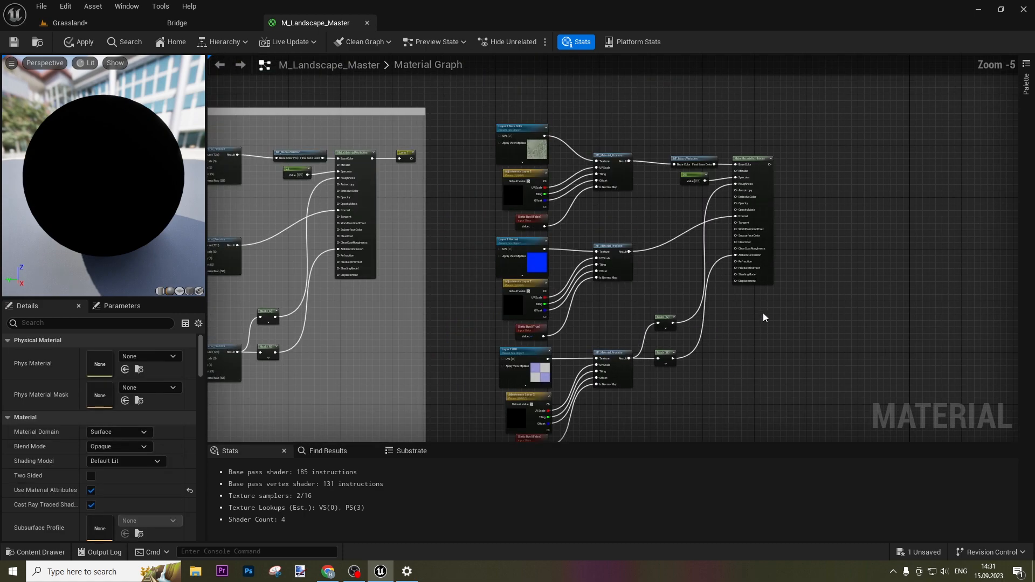
scroll(764, 312, down, 1)
scroll(590, 280, up, 5)
drag(501, 227, 571, 249)
text(nam)
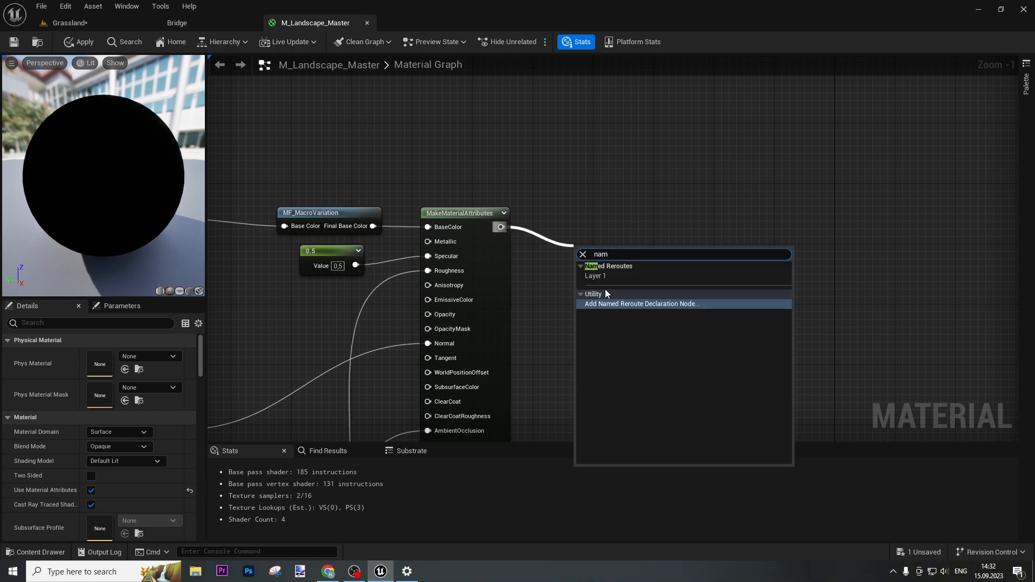
click(615, 303)
text(Layer 2)
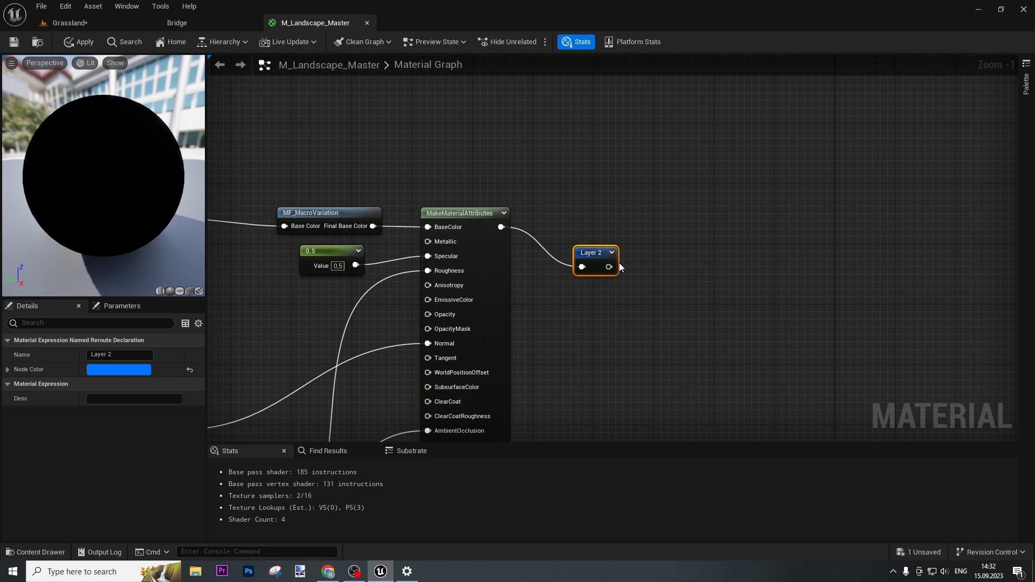
drag(594, 245, 591, 235)
Enclose all the Layer 2 nodes in a comment titled "Layer 2" and enable showing its bubble when zoomed out.
scroll(564, 247, down, 5)
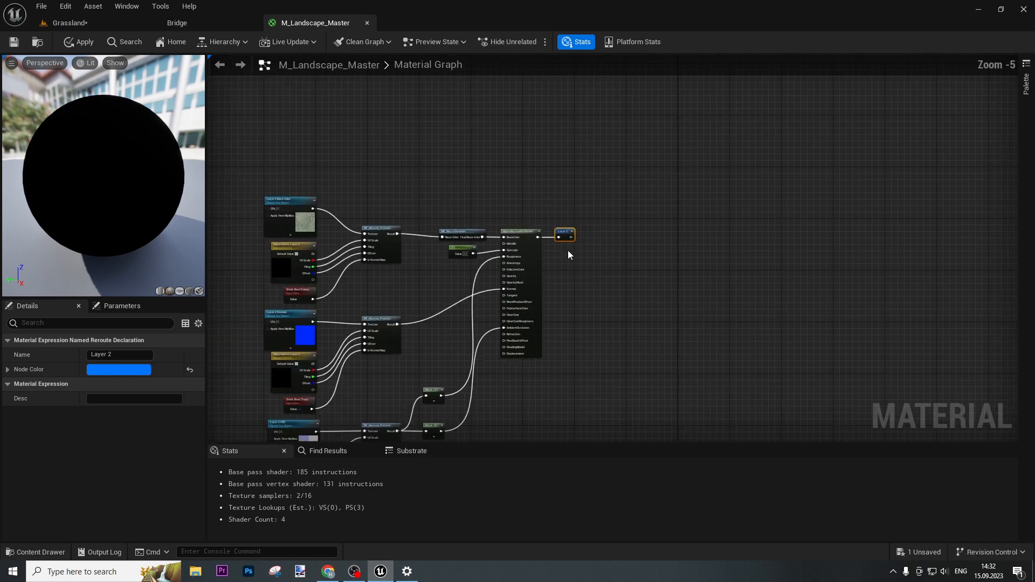
right_drag(565, 349, 561, 269)
drag(345, 135, 608, 364)
key(c)
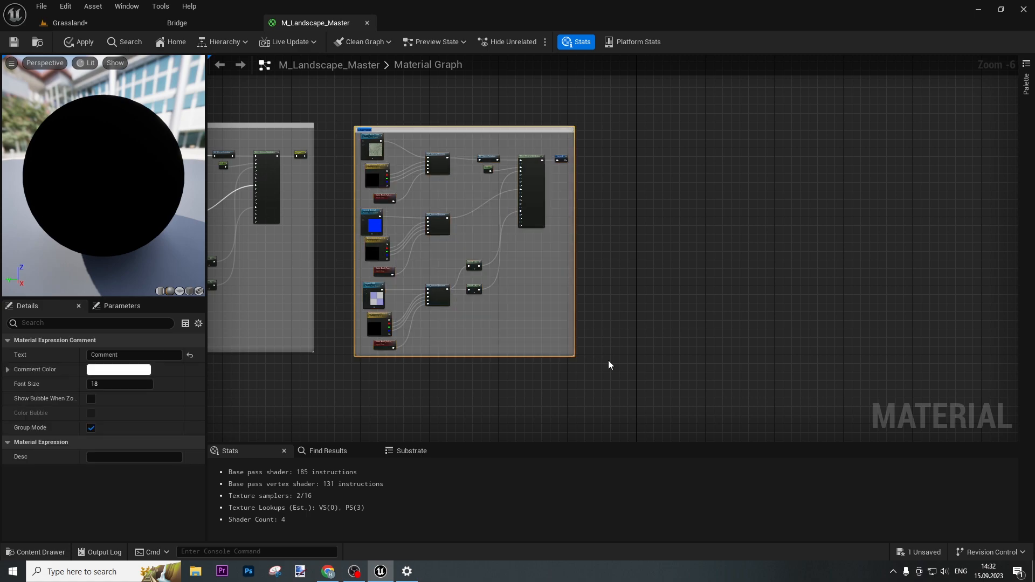
key(Return)
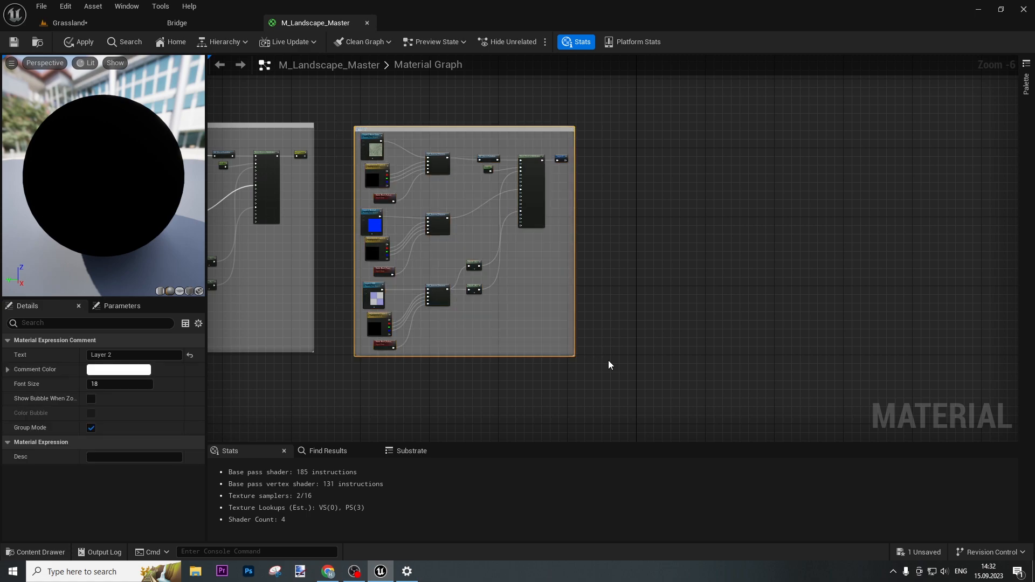
click(91, 399)
scroll(432, 361, down, 4)
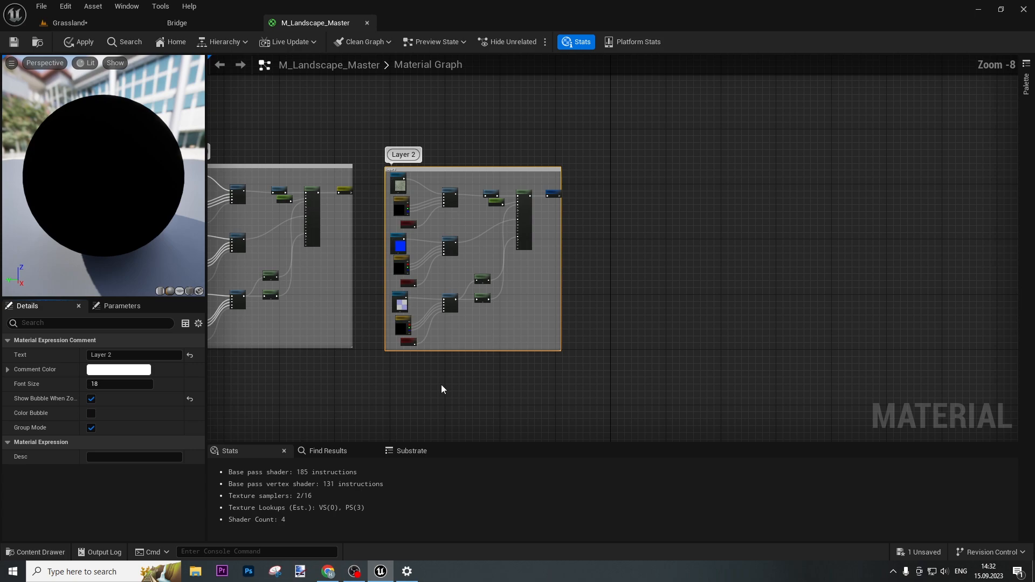
scroll(410, 384, up, 1)
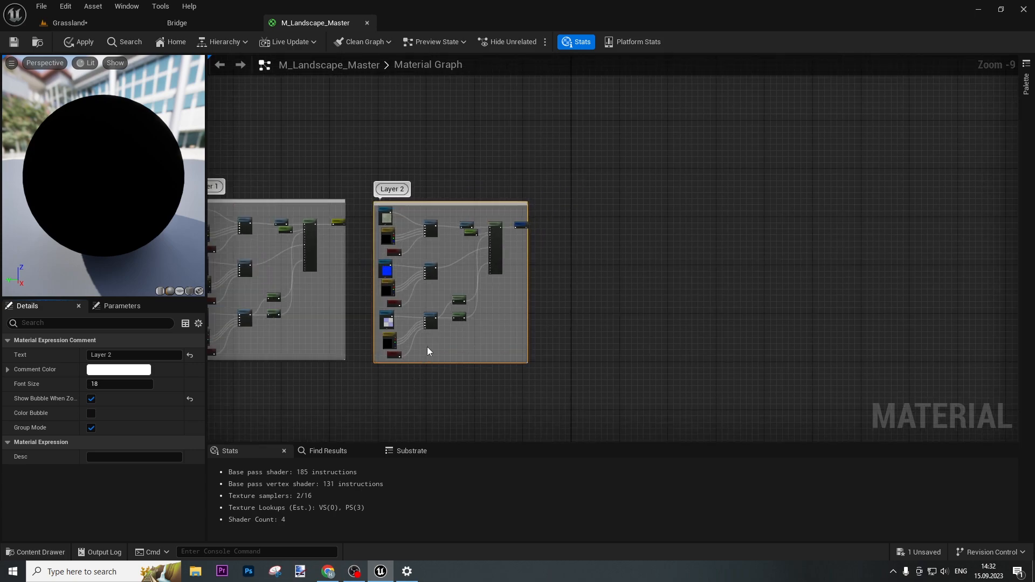
drag(435, 204, 432, 201)
Move the Layer 1 reroute up and add the Layer 2 named reroute below it, beside the Landscape Layer Blend node.
scroll(679, 404, down, 3)
right_drag(698, 399, 543, 223)
scroll(457, 309, up, 8)
scroll(545, 280, up, 3)
scroll(597, 409, down, 2)
right_drag(597, 408, 556, 342)
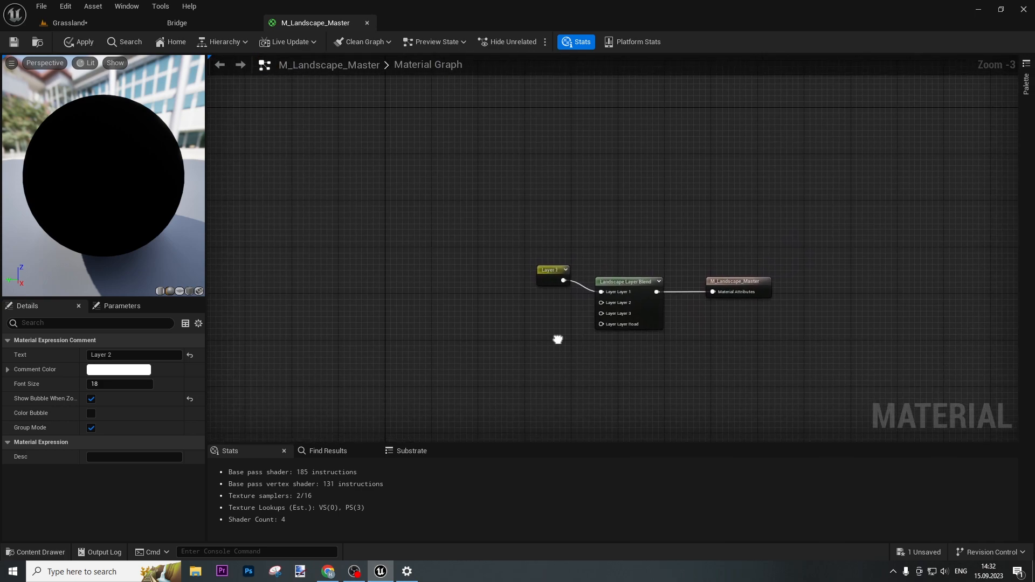
click(533, 267)
right_click(539, 288)
text(layer)
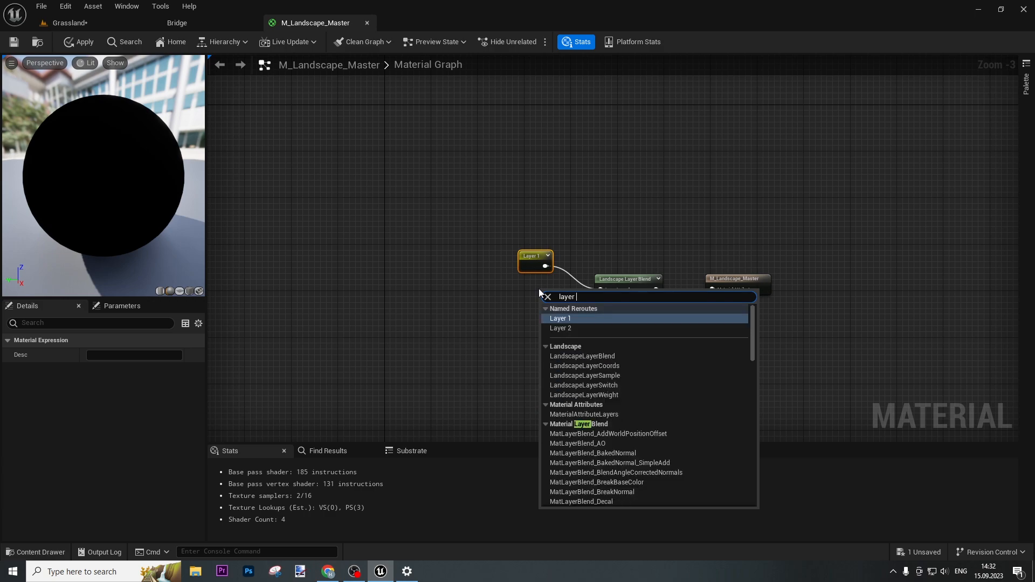
key(Down)
key(Return)
scroll(565, 318, up, 3)
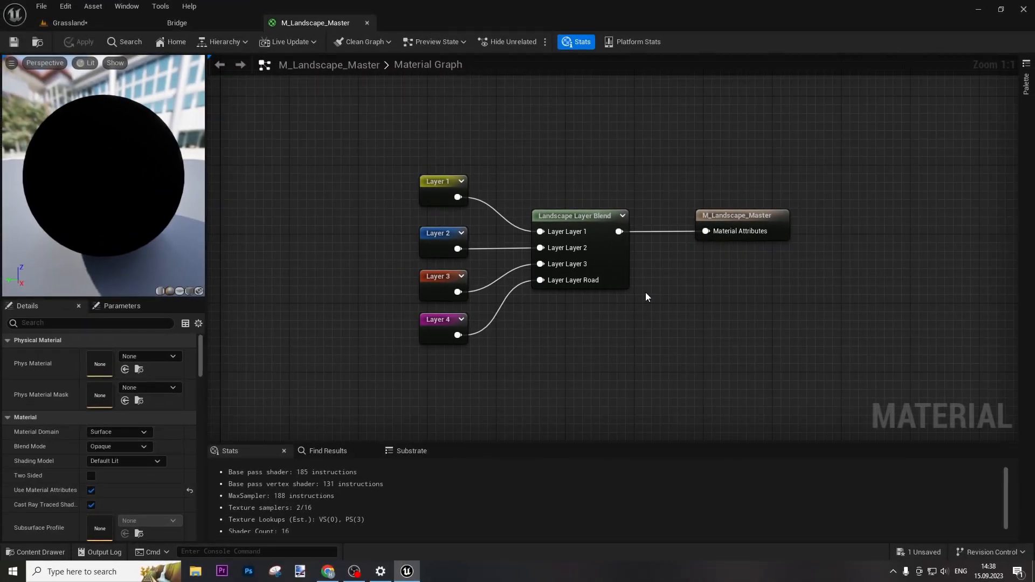
Examine the comment blocks of all the layers and their named reroutes in the material graph.
right_drag(475, 113, 579, 402)
scroll(486, 251, down, 4)
right_drag(449, 128, 469, 367)
scroll(502, 256, down, 4)
scroll(624, 216, up, 3)
scroll(613, 193, up, 2)
right_drag(331, 201, 516, 245)
scroll(516, 246, down, 2)
right_drag(576, 357, 470, 272)
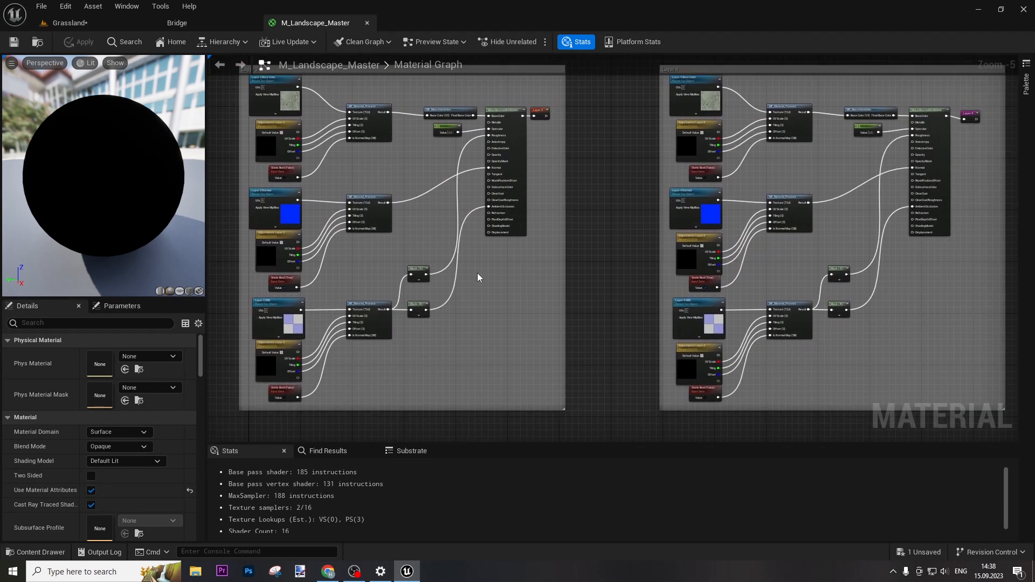
right_drag(608, 335, 626, 222)
scroll(622, 219, down, 5)
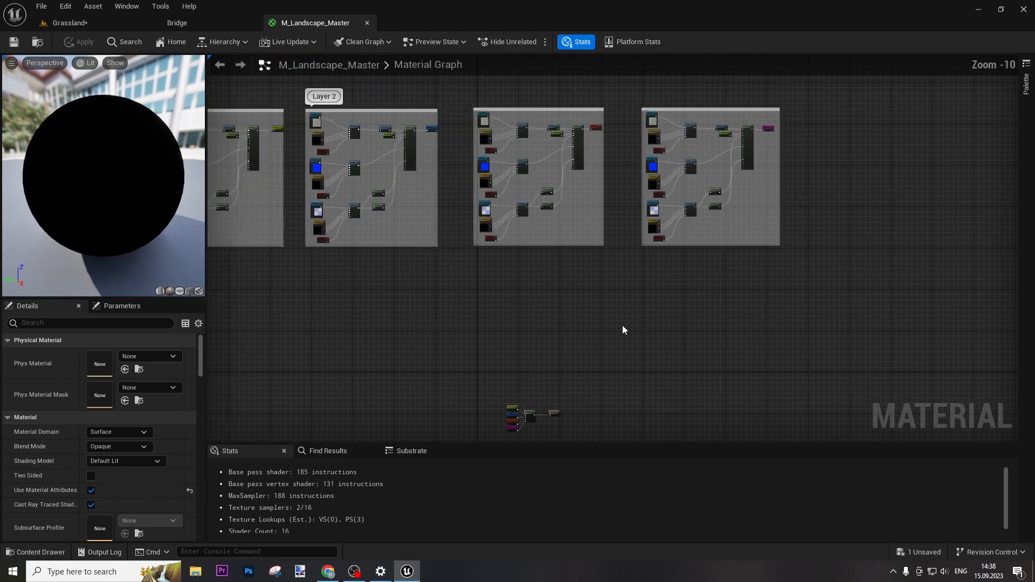
right_drag(623, 326, 656, 205)
In the Grassland level's OwnMaterial folder, create a material instance of M_Landscape_Master named MI_Landscape_Master.
click(85, 23)
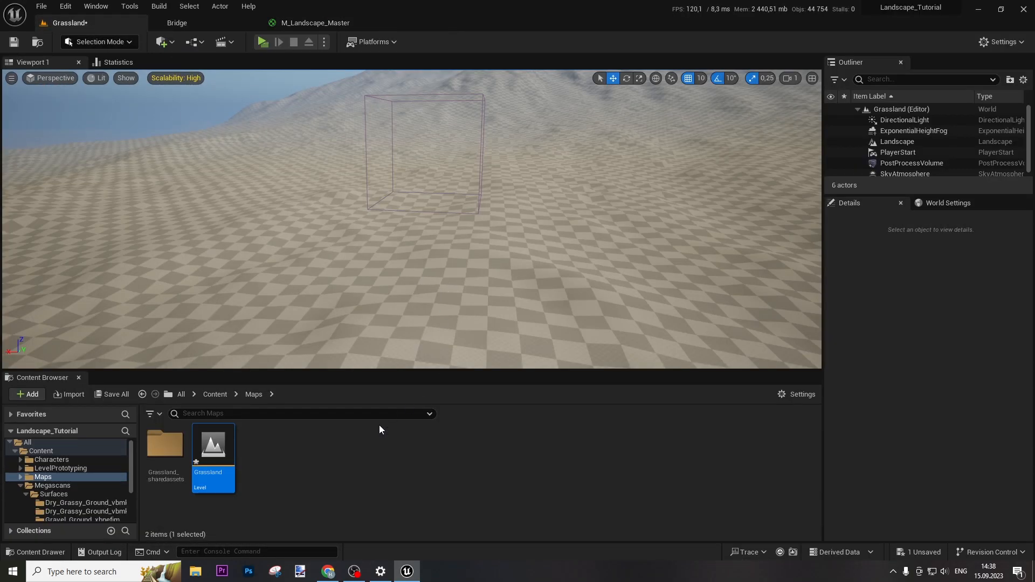
click(215, 394)
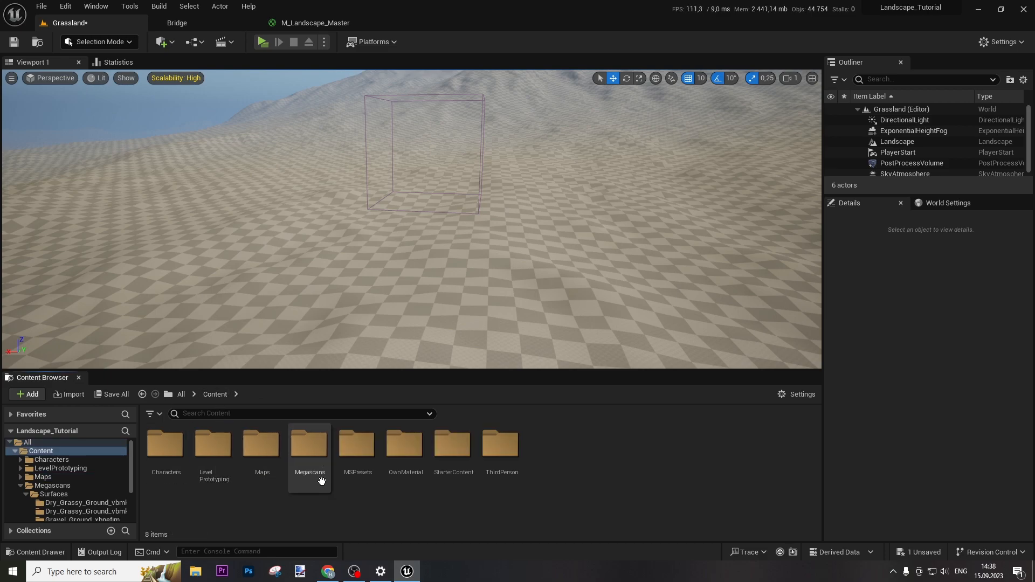
double_click(407, 482)
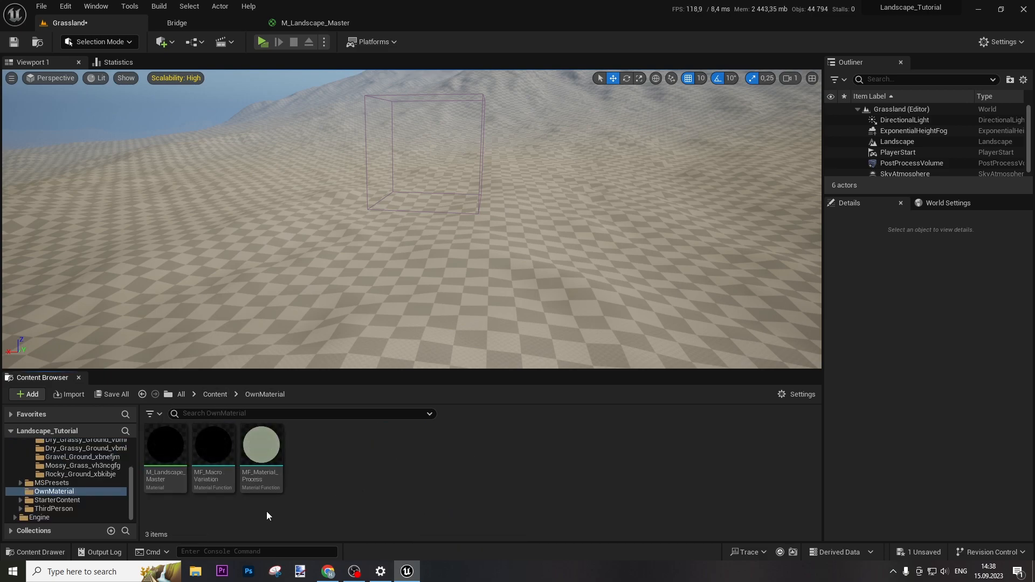
right_click(169, 456)
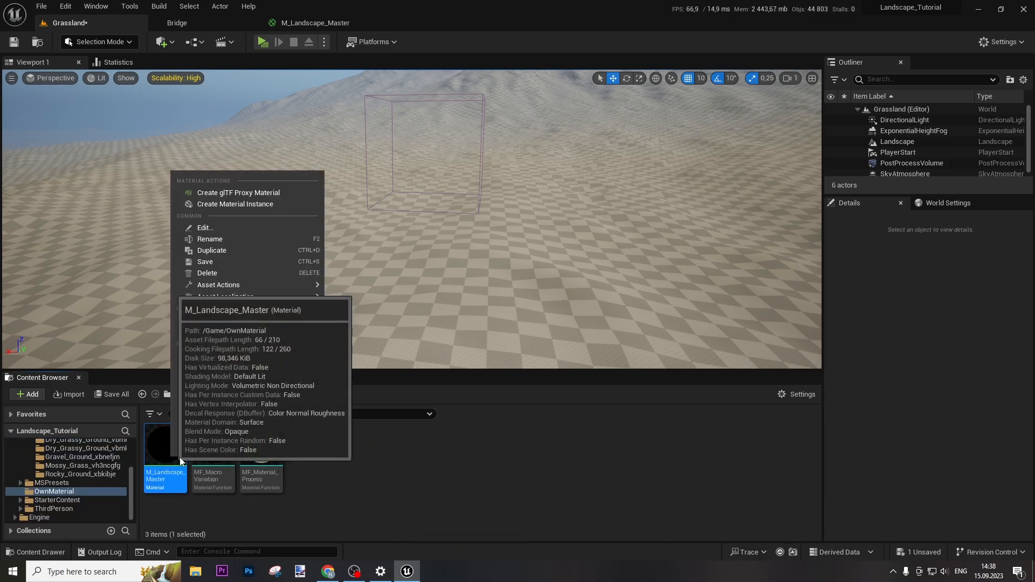
click(272, 204)
key(BackSpace)
key(Home)
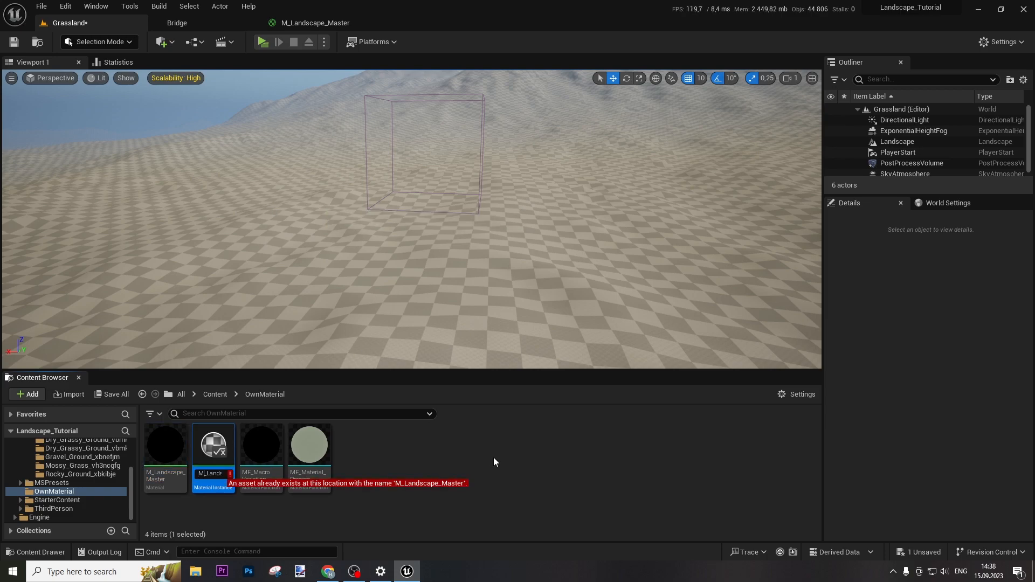
text(I)
key(Return)
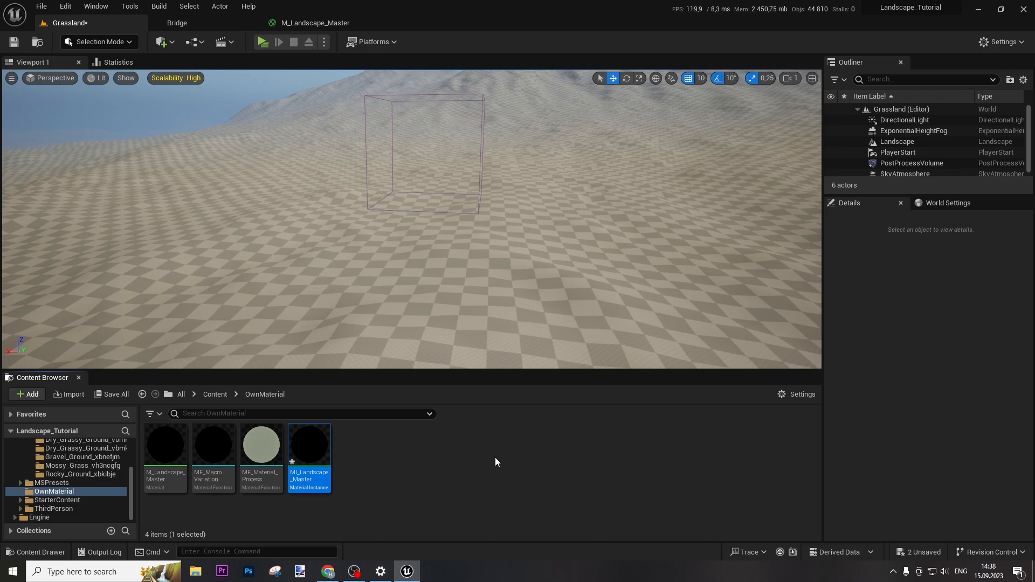
Save the Grassland level and all modified assets.
click(20, 43)
click(117, 395)
click(607, 406)
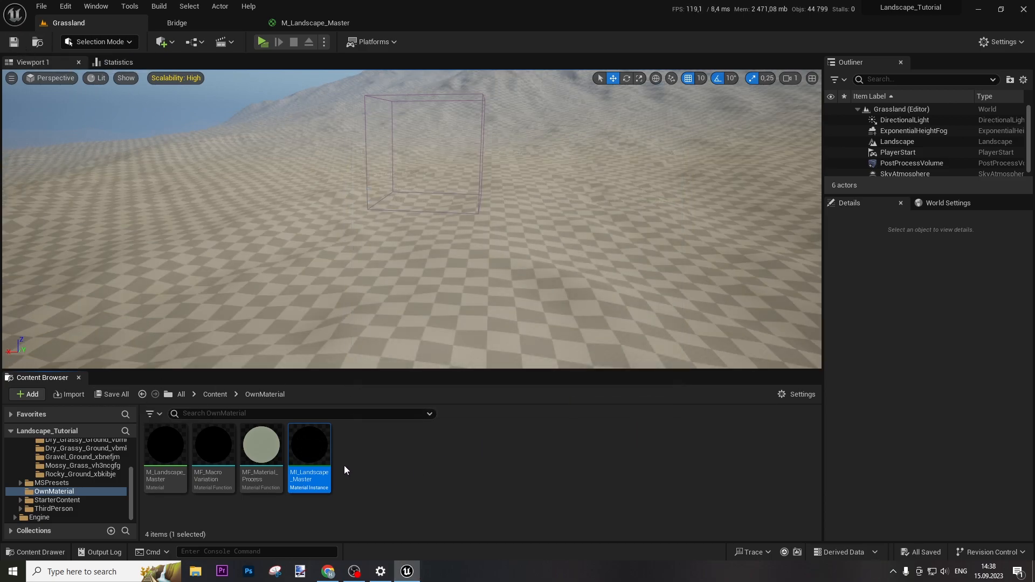
Select the Landscape actor and locate its Landscape Material property.
click(908, 145)
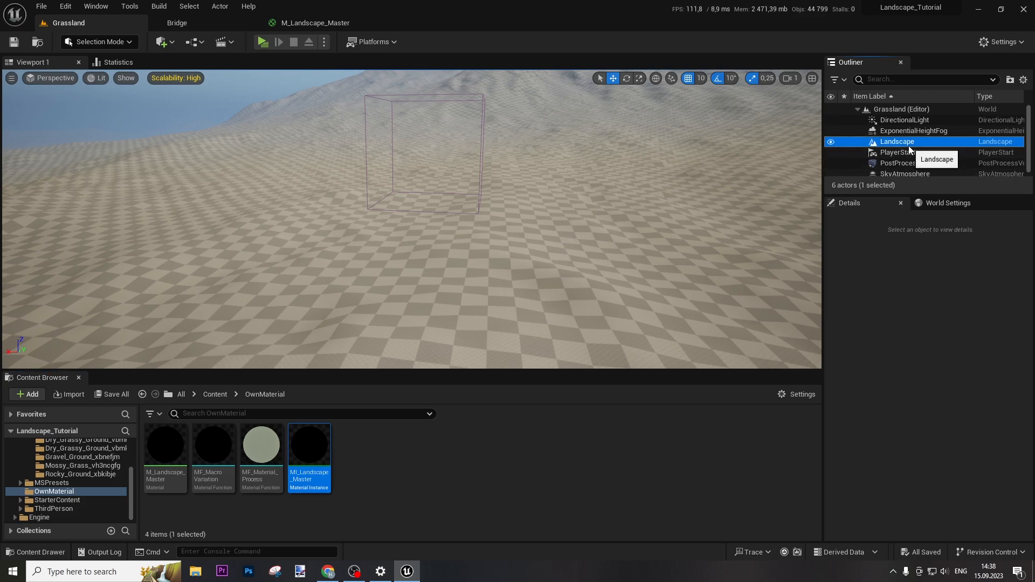
right_drag(574, 292, 663, 290)
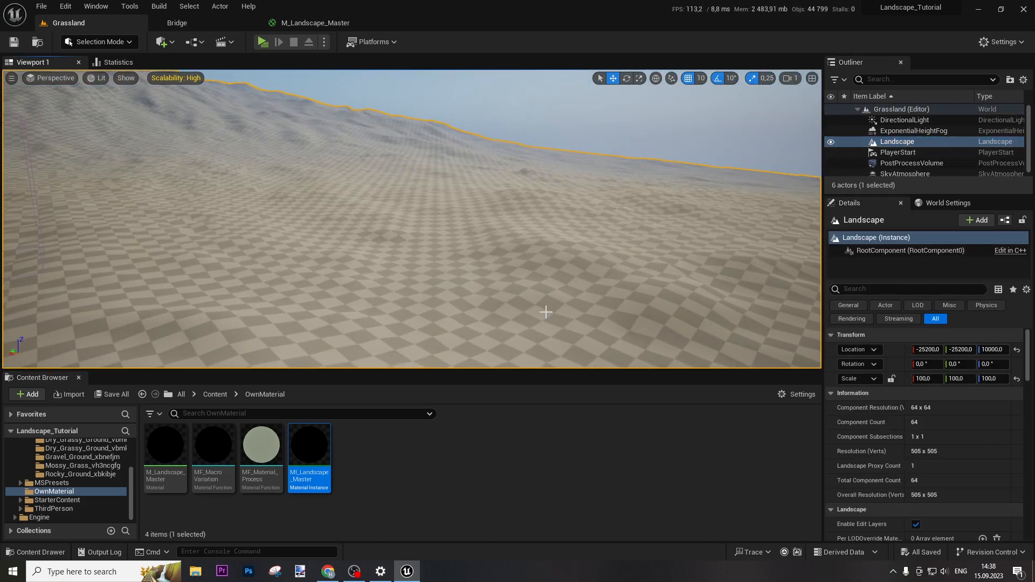
scroll(908, 434, down, 10)
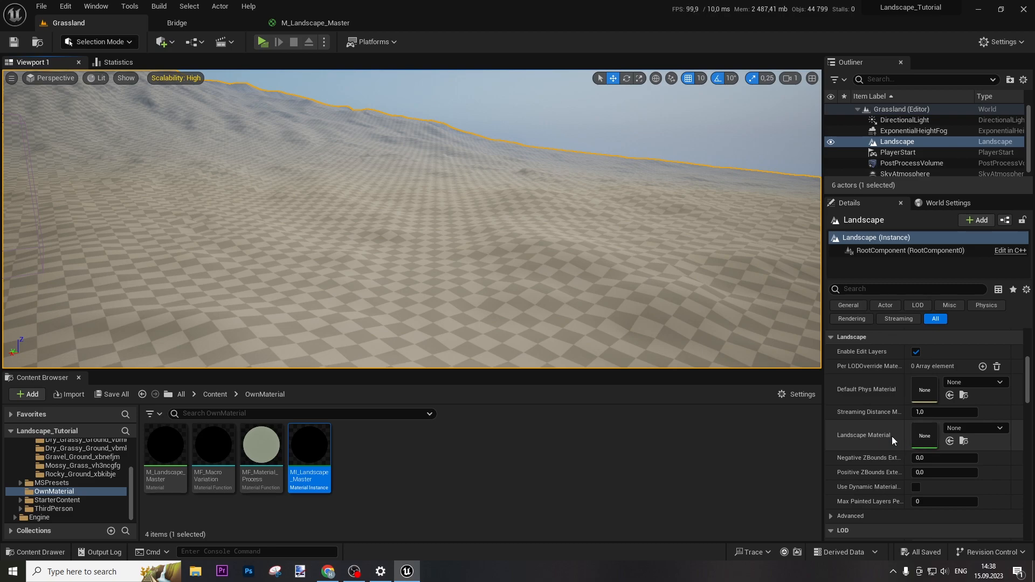
mouse_move(321, 462)
mouse_down()
mouse_move(535, 469)
mouse_move(935, 434)
mouse_move(332, 457)
mouse_up()
key(Escape)
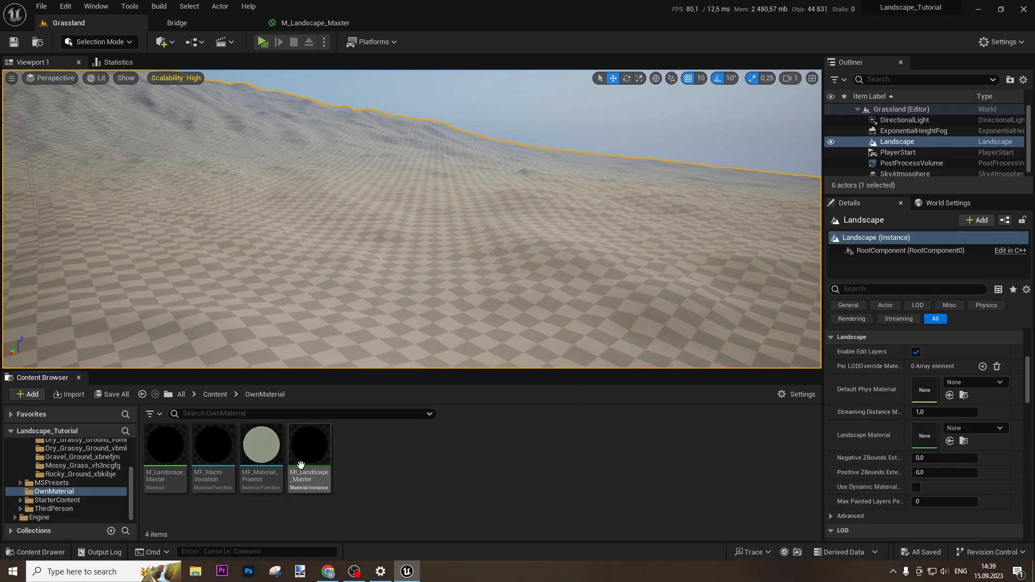
Rename the MI_Landscape_Master material instance to MI_Grassland.
key(F2)
key(End)
key(BackSpace)
key(BackSpace)
key(BackSpace)
key(BackSpace)
key(BackSpace)
key(BackSpace)
key(BackSpace)
key(BackSpace)
key(BackSpace)
key(BackSpace)
key(BackSpace)
key(BackSpace)
key(BackSpace)
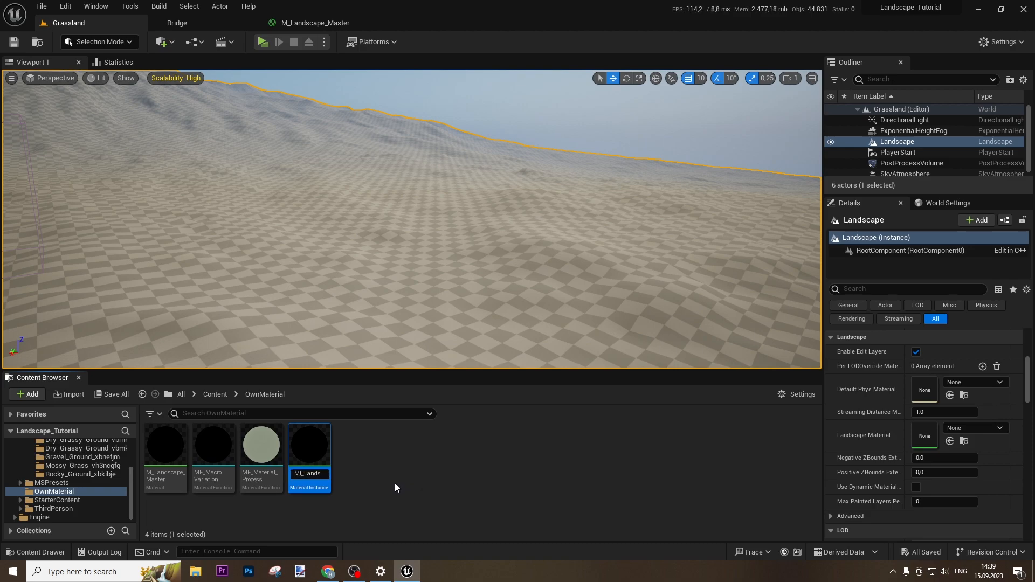
key(BackSpace)
key(BackSpace)
key(BackSpace)
text(Grassland)
key(Return)
Assign MI_Grassland as the Landscape Material and look over the terrain in the viewport.
drag(300, 455, 577, 442)
right_drag(449, 280, 343, 294)
key(s)
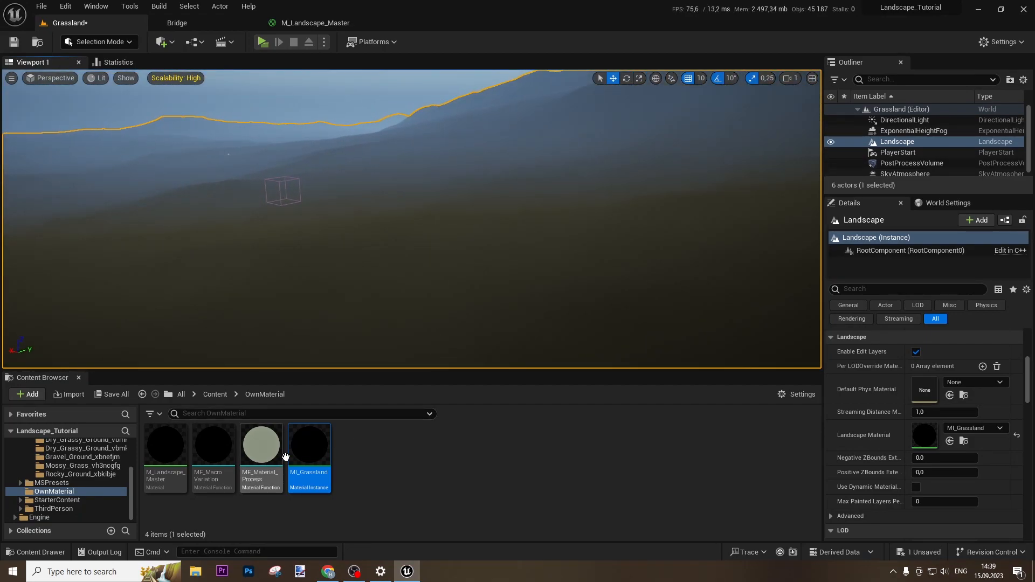
Switch to Landscape mode's Paint tools and bring up the list of target layers.
click(93, 42)
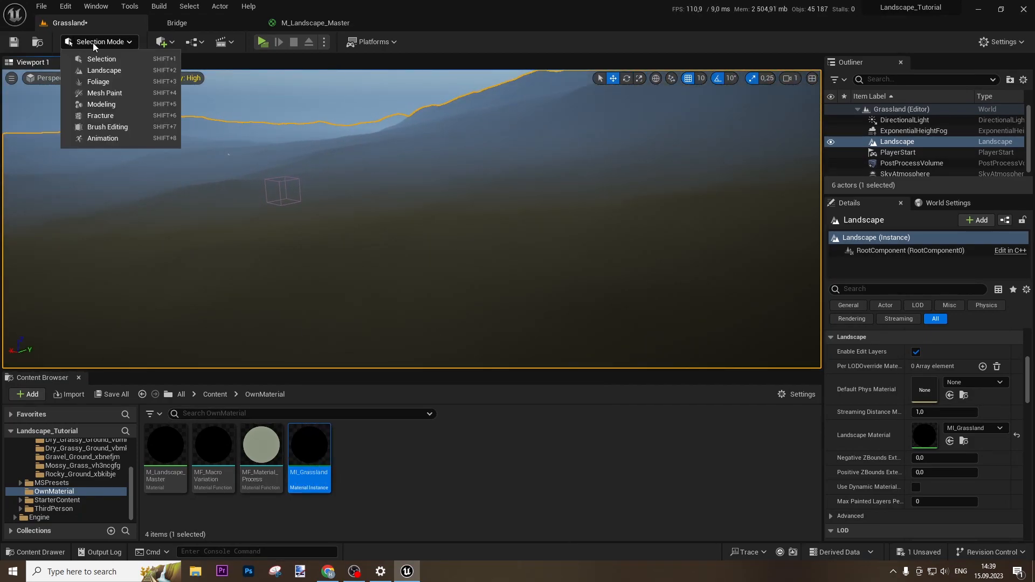
click(103, 69)
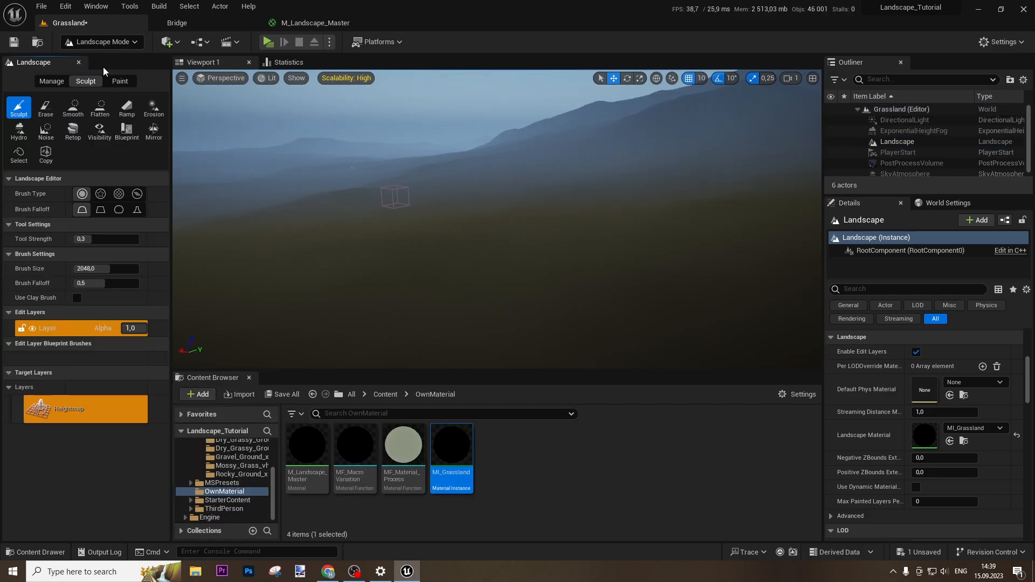
click(119, 81)
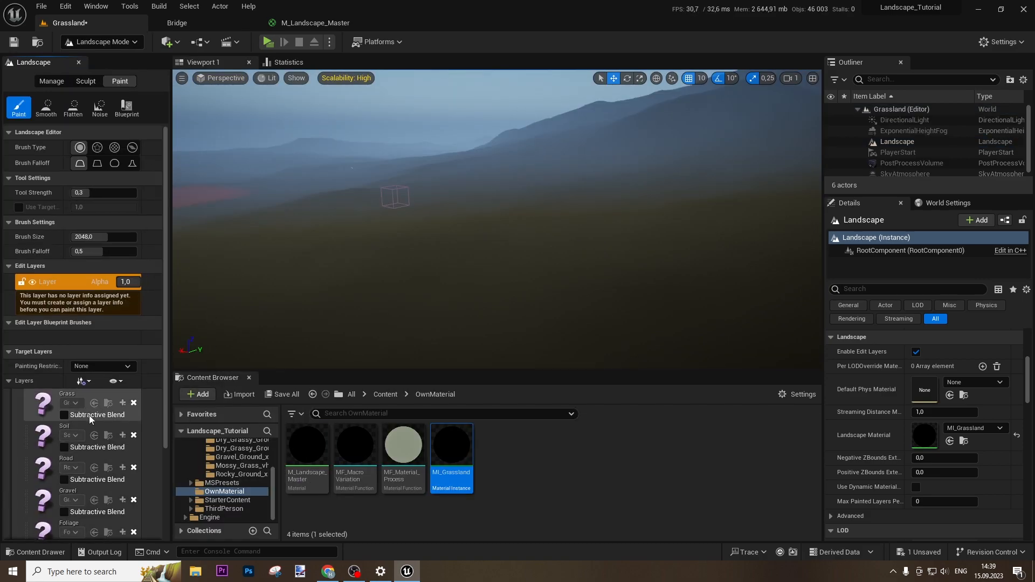
scroll(103, 399, down, 3)
scroll(115, 381, down, 1)
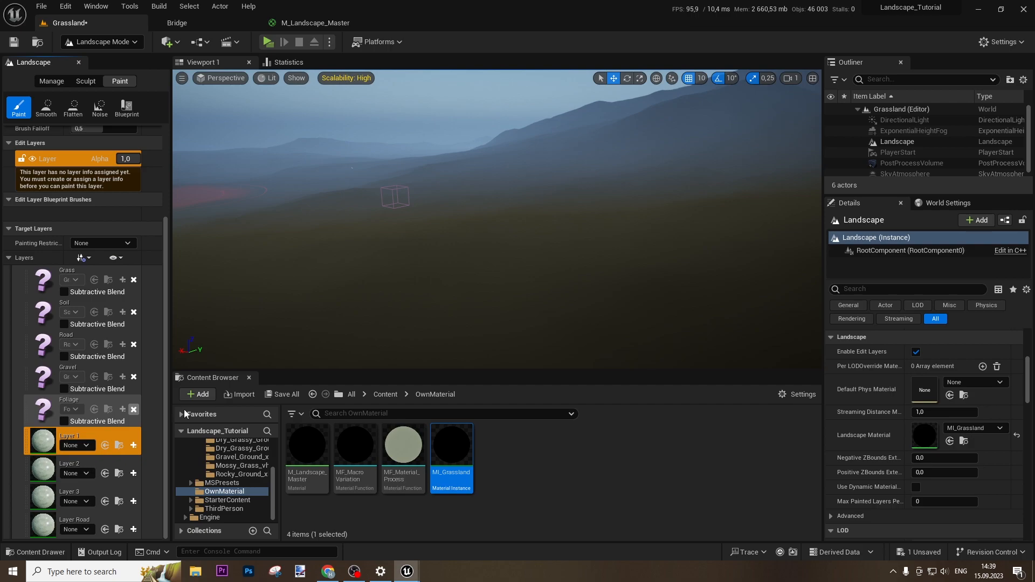
Delete the unused Foliage, Gravel, Road, Soil and Grass target layers from the landscape, keeping the four layers of the new material.
click(134, 409)
click(541, 298)
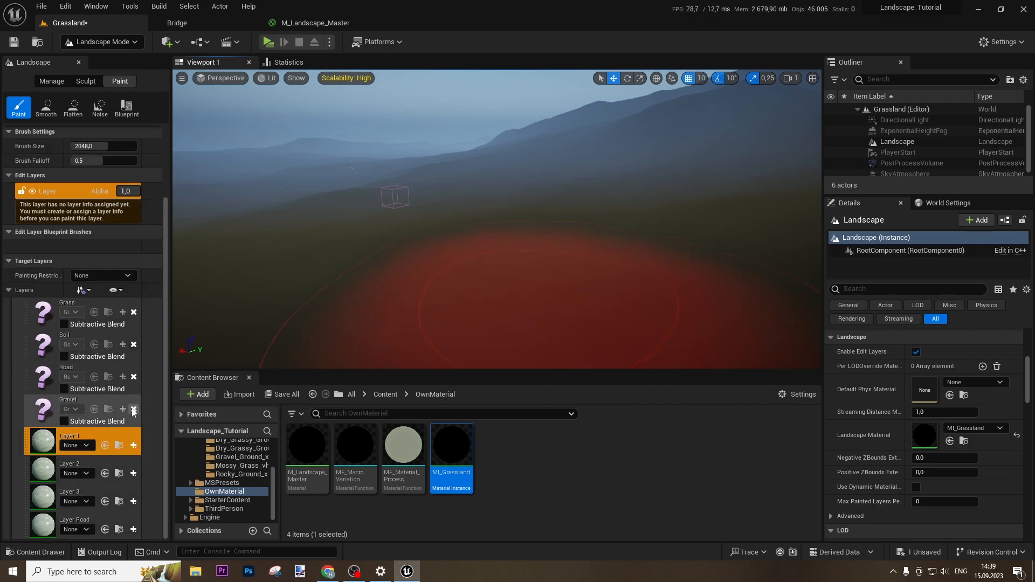
click(134, 409)
click(527, 298)
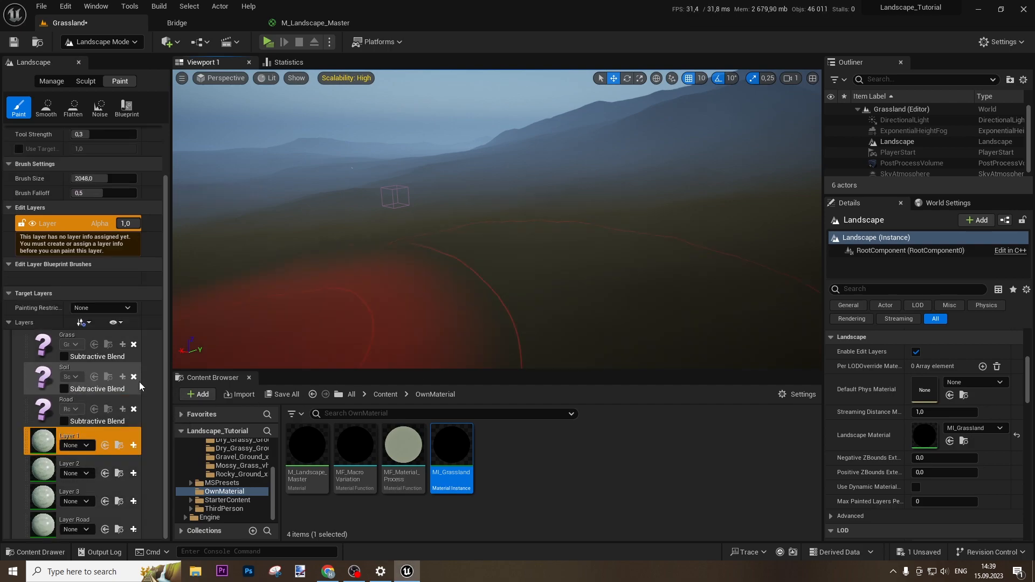
click(134, 409)
click(528, 297)
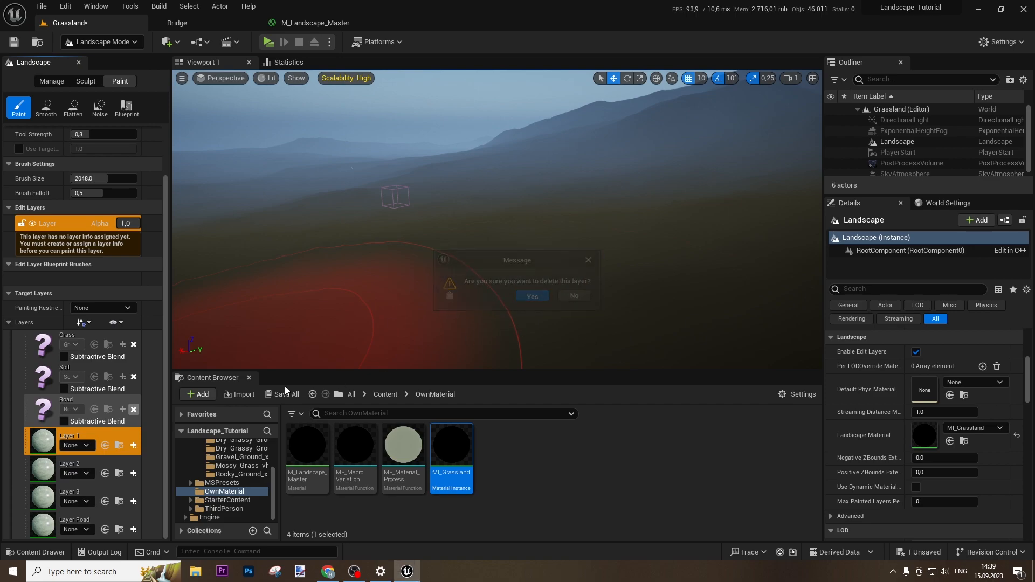
click(134, 409)
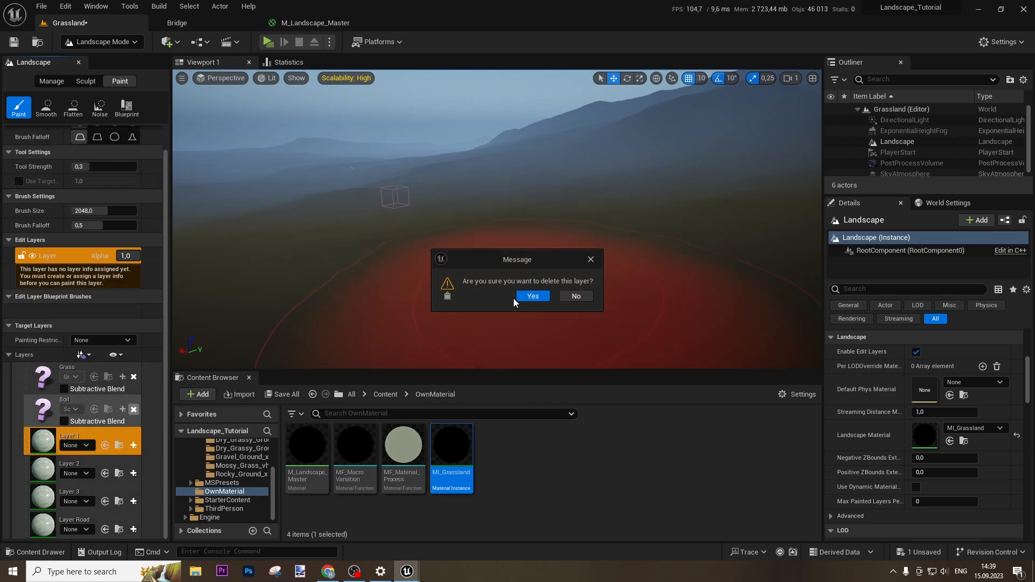
click(526, 297)
click(133, 409)
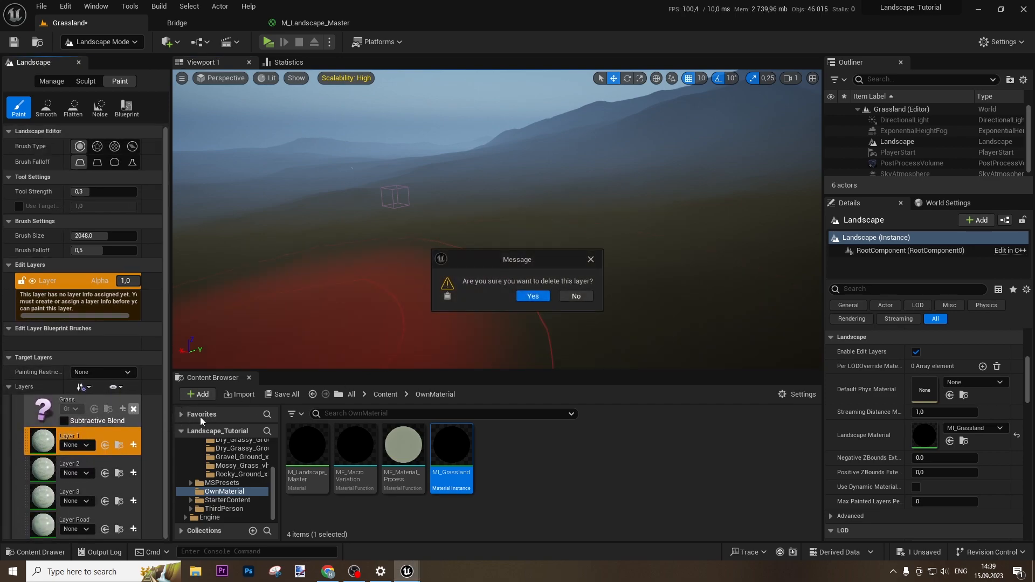
click(533, 296)
click(54, 413)
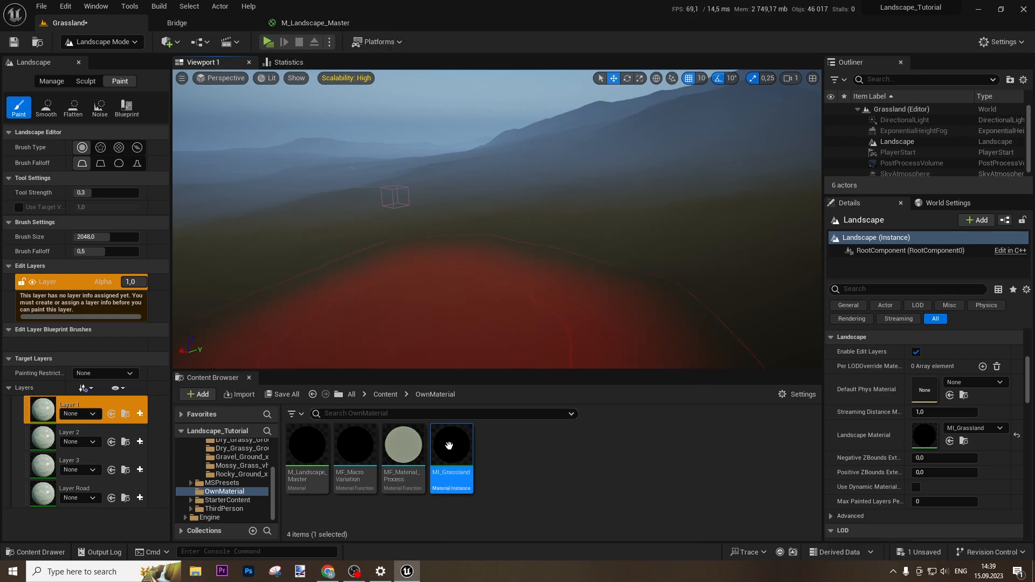
Open the MI_Grassland material instance for editing, and return the Grassland level to Selection mode.
double_click(452, 445)
click(64, 23)
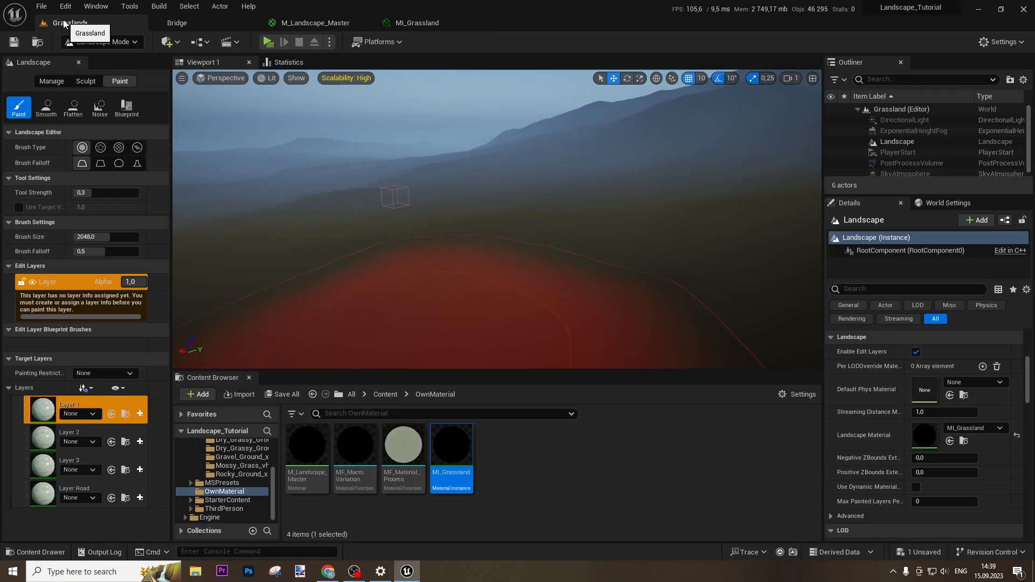
click(101, 42)
click(100, 56)
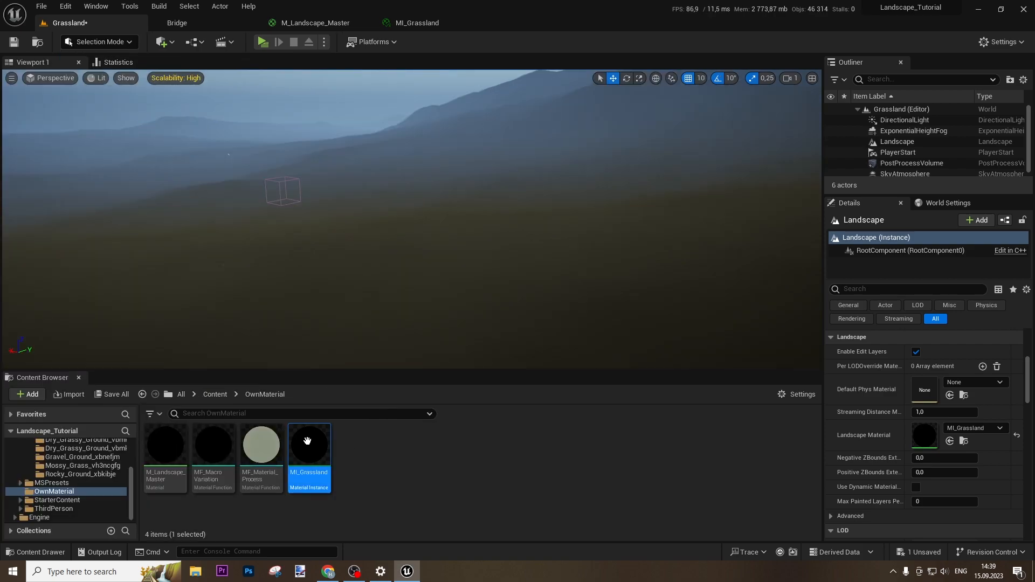
Browse the Megascans Surfaces content and open the Mossy_Grass_vh3ncgfg folder with its textures.
click(215, 394)
click(315, 457)
double_click(314, 458)
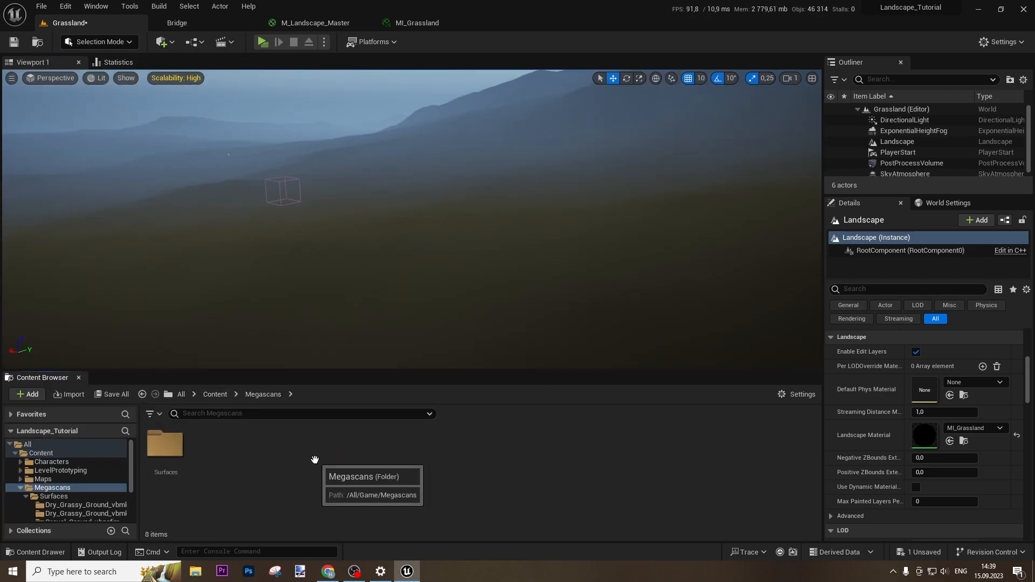
double_click(165, 448)
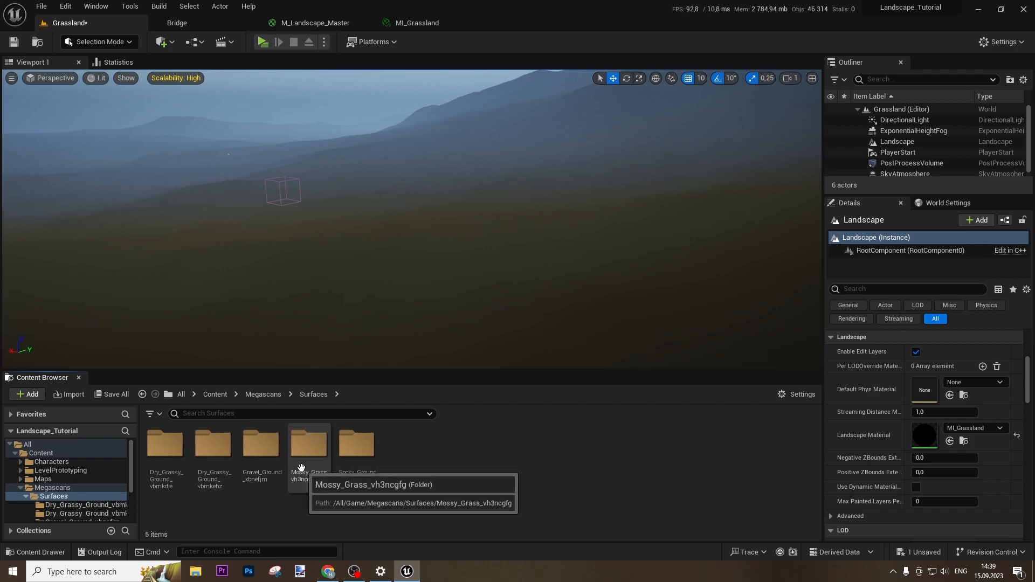
double_click(372, 453)
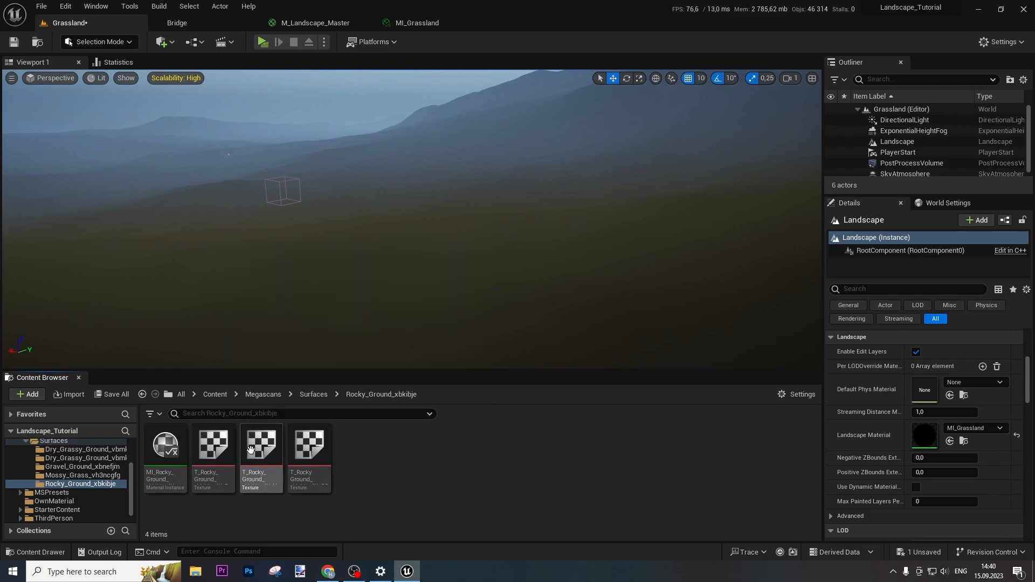
click(312, 394)
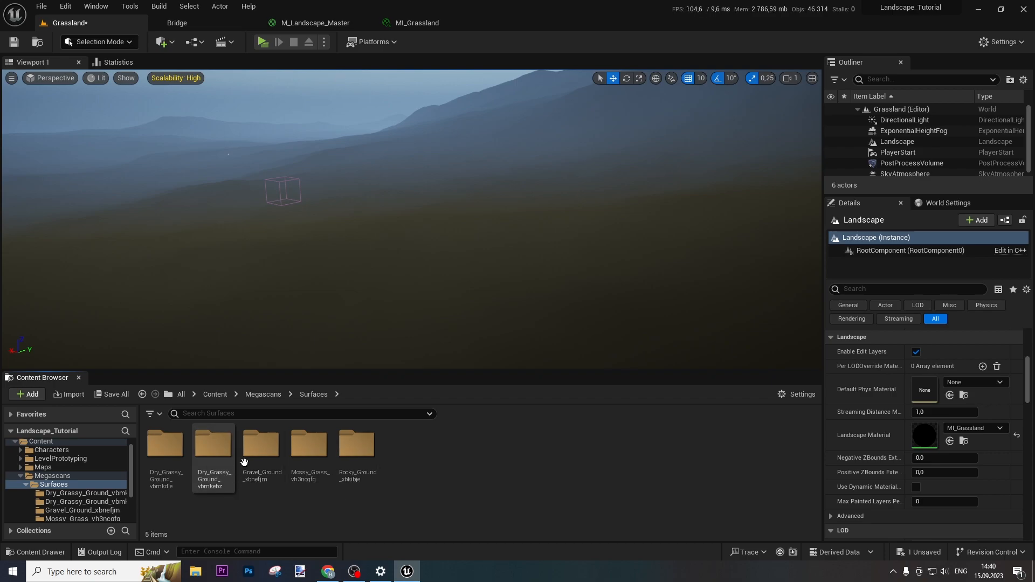
double_click(310, 445)
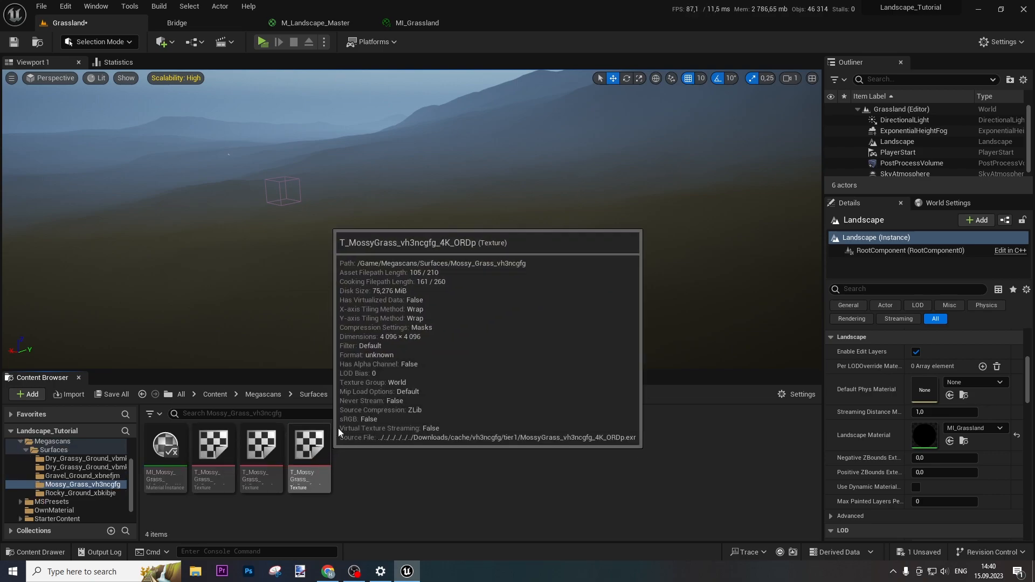
Detach the MI_Grassland editor into a floating window beside the Mossy Grass textures and make it taller.
click(432, 24)
drag(422, 24, 502, 136)
click(69, 23)
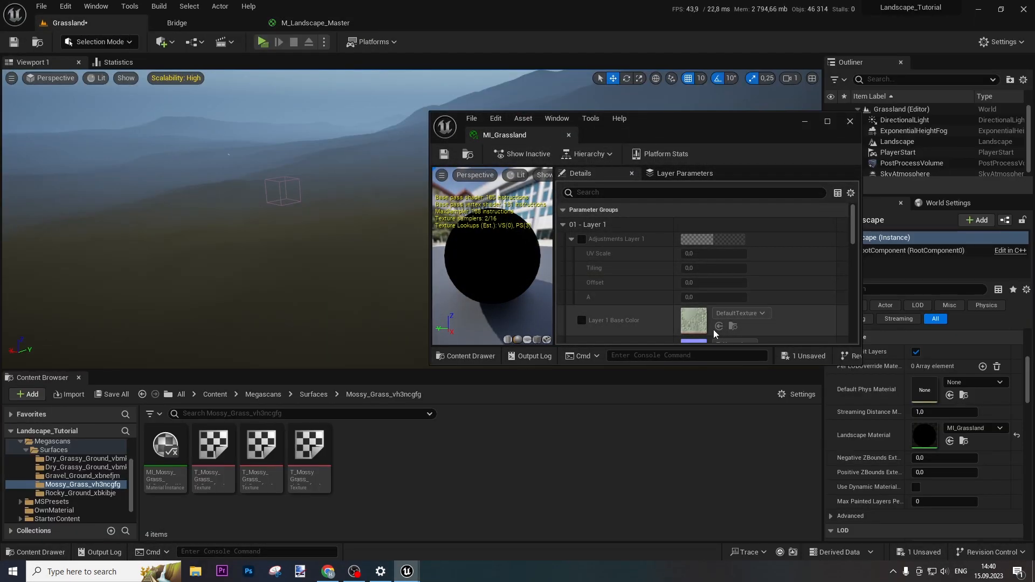
drag(652, 364, 574, 527)
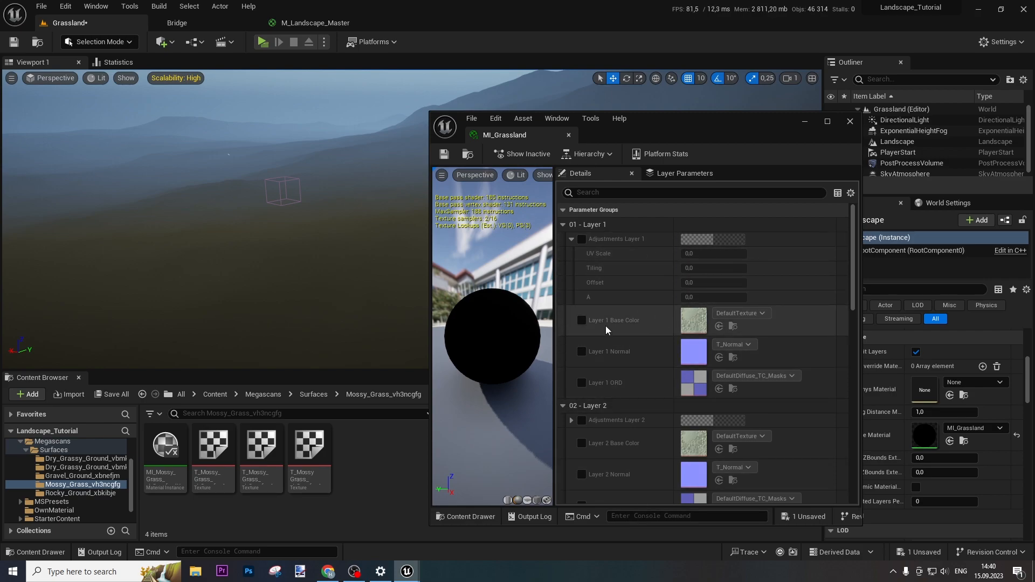
Enable the Layer 1 adjustment and texture overrides in MI_Grassland, with UV Scale 0.5, Tiling 0.5 and Offset 5.
click(582, 320)
click(582, 352)
click(582, 383)
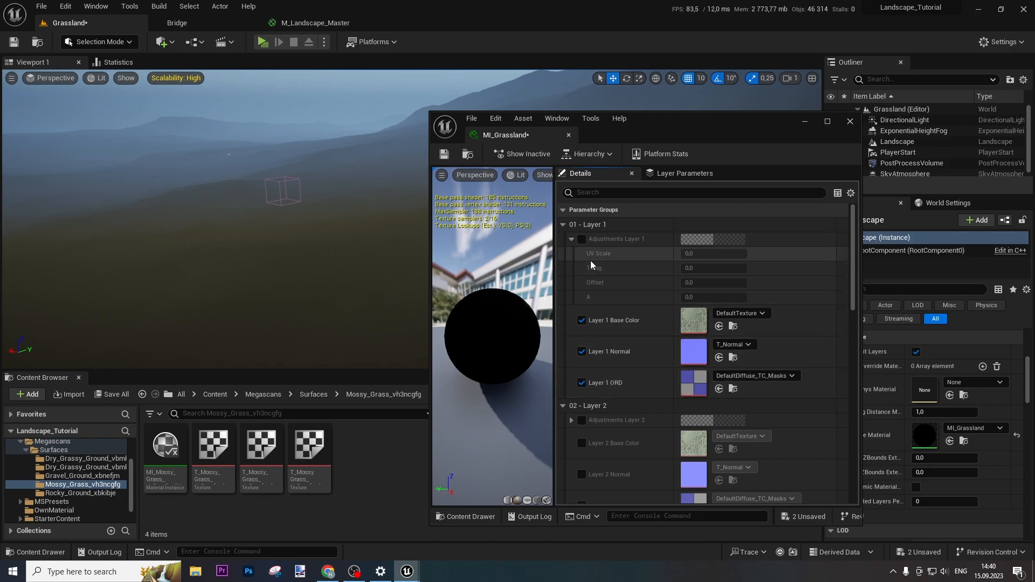
click(581, 238)
click(697, 252)
text(0.5)
key(Return)
click(715, 267)
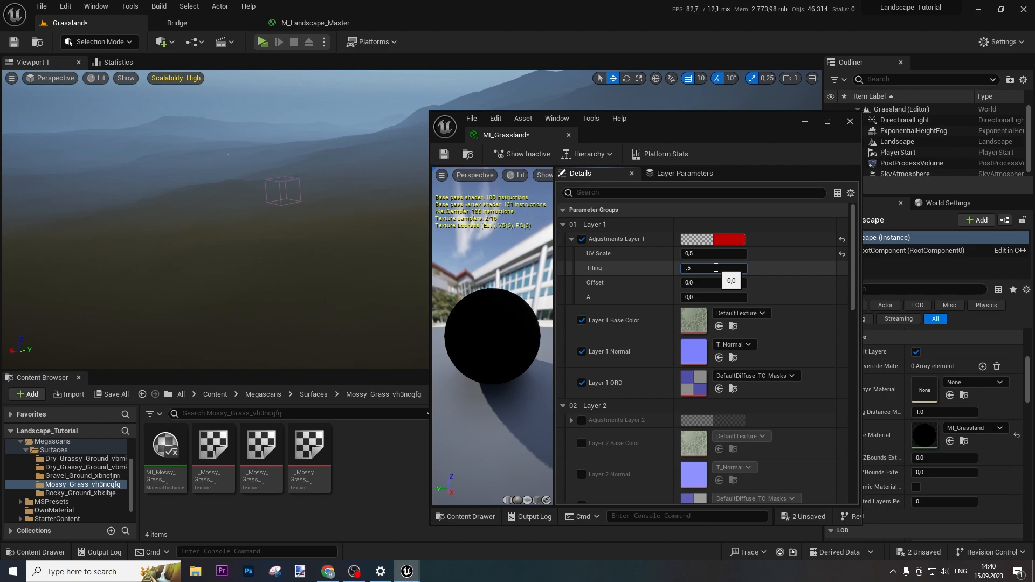
click(694, 284)
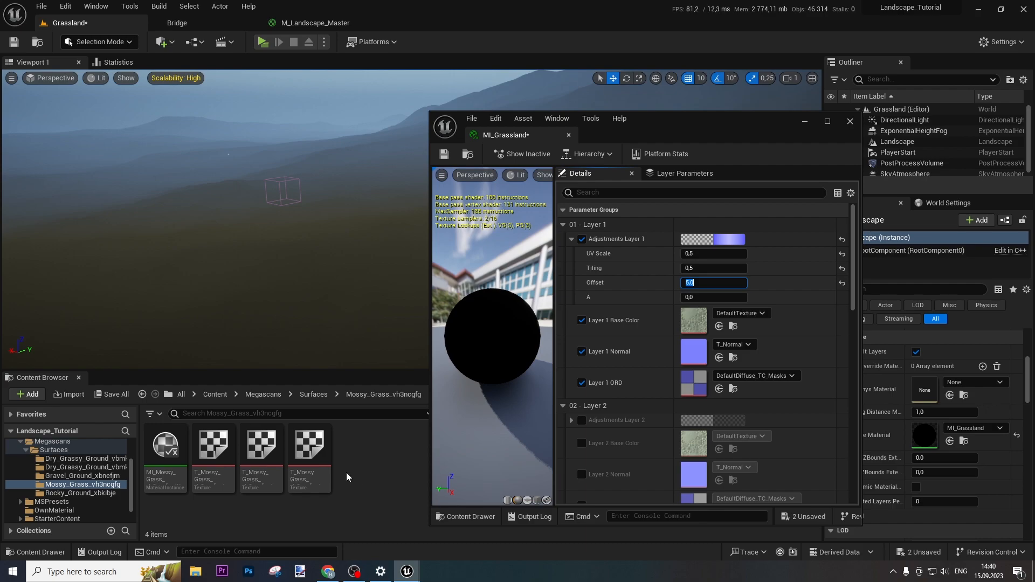
Assign the Mossy_Grass_vh3ncgfg D, N and ORDp textures to Layer 1's Base Color, Normal and ORD, and save MI_Grassland.
click(221, 455)
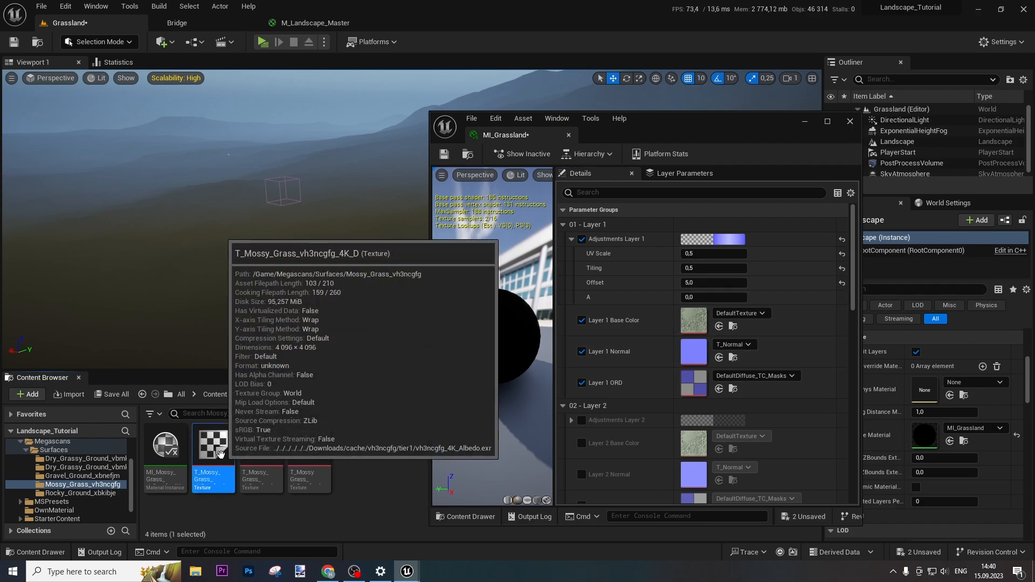
click(718, 328)
click(261, 454)
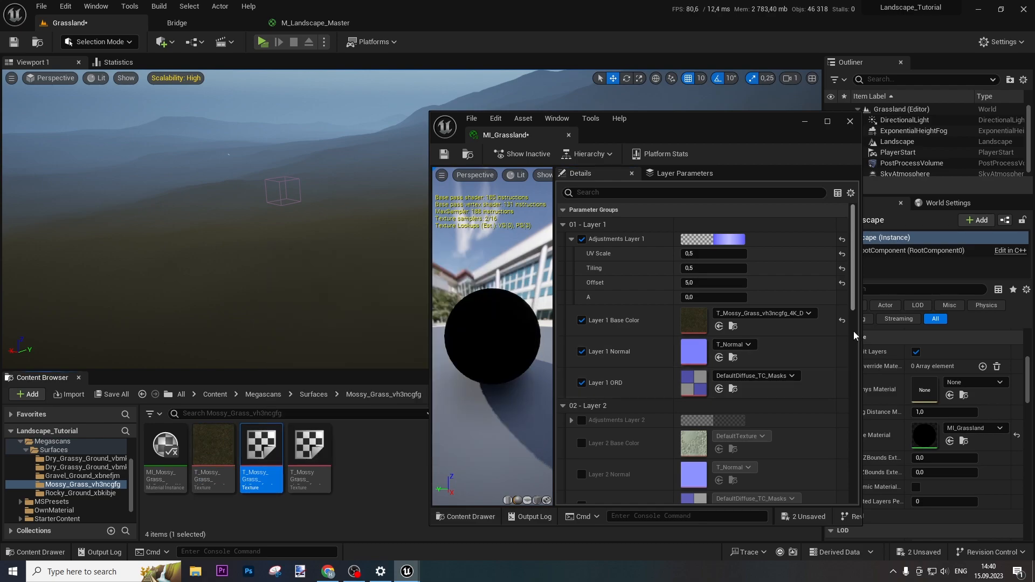
click(719, 357)
click(309, 455)
mouse_move(315, 459)
mouse_down()
mouse_move(351, 462)
mouse_move(324, 458)
mouse_up()
click(337, 455)
click(304, 445)
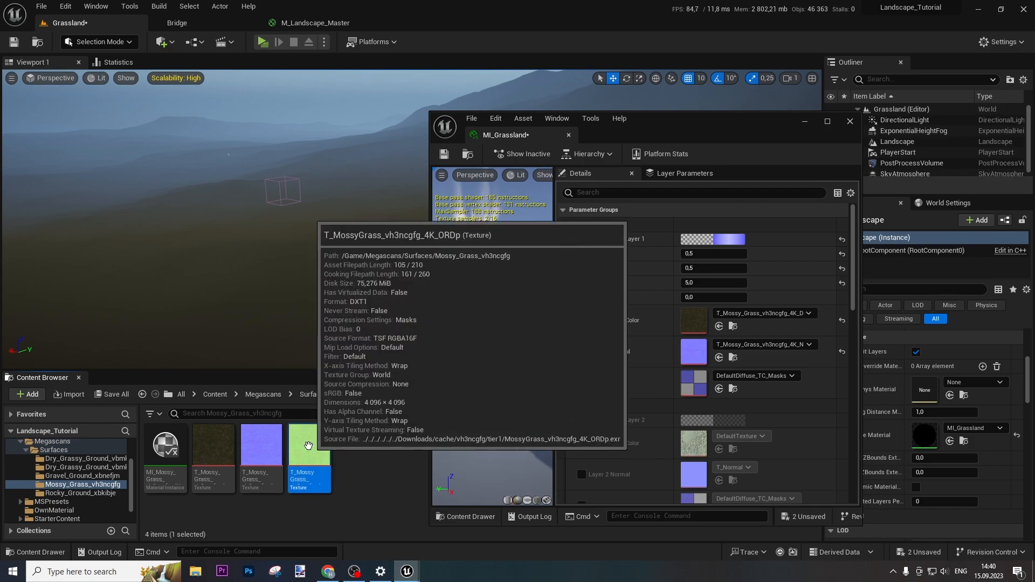
click(720, 388)
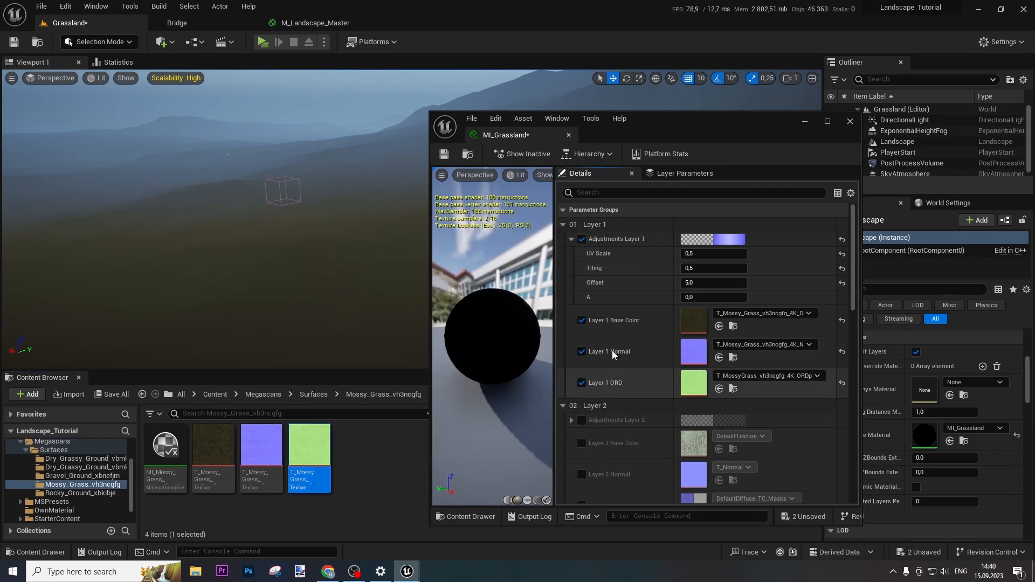
click(444, 154)
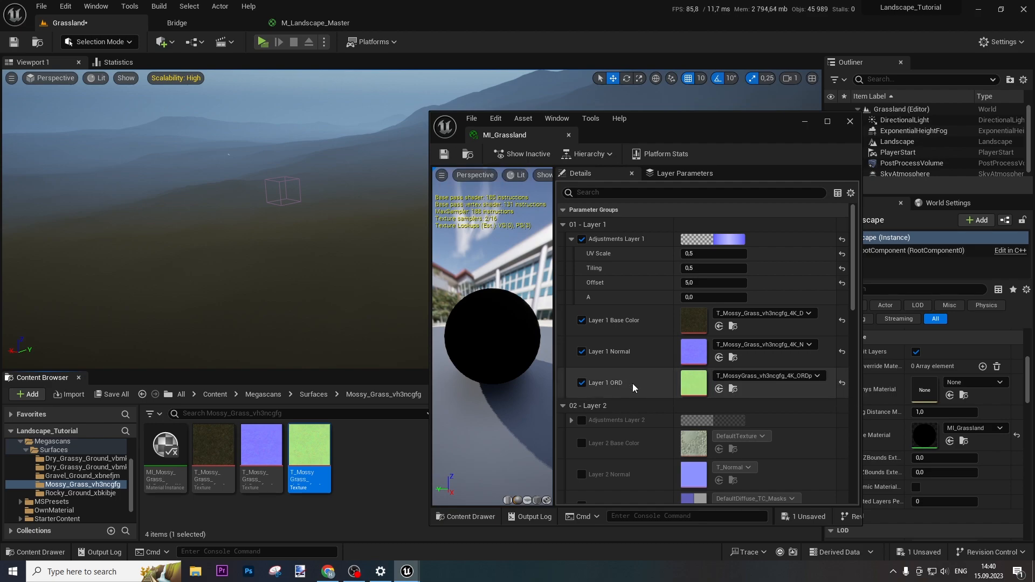
Enable the Layer 2 adjustment and texture overrides, with UV Scale 0.5, Tiling 0.5 and Offset 5.
scroll(632, 383, down, 3)
scroll(632, 384, down, 3)
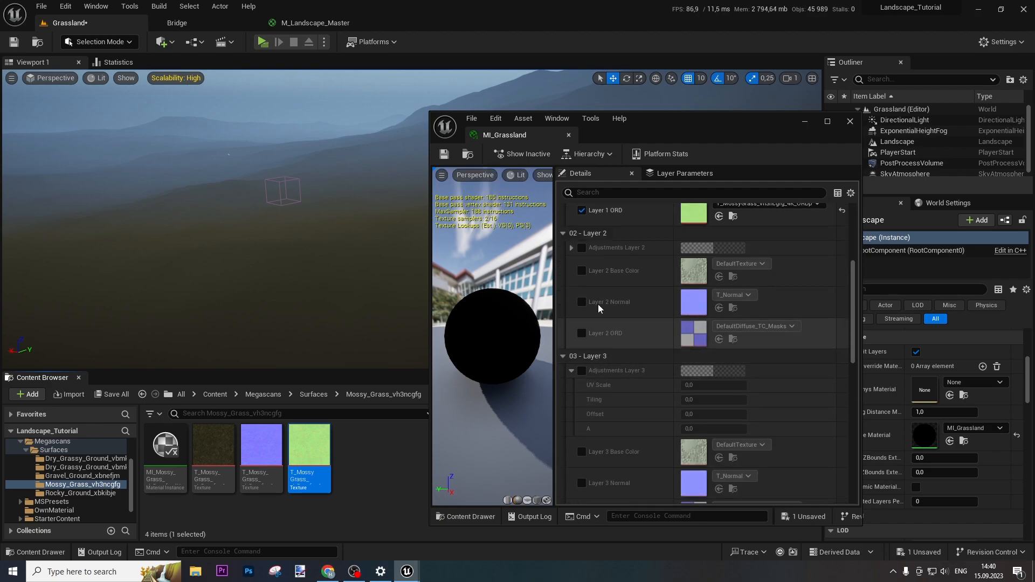
click(581, 248)
click(572, 248)
click(582, 329)
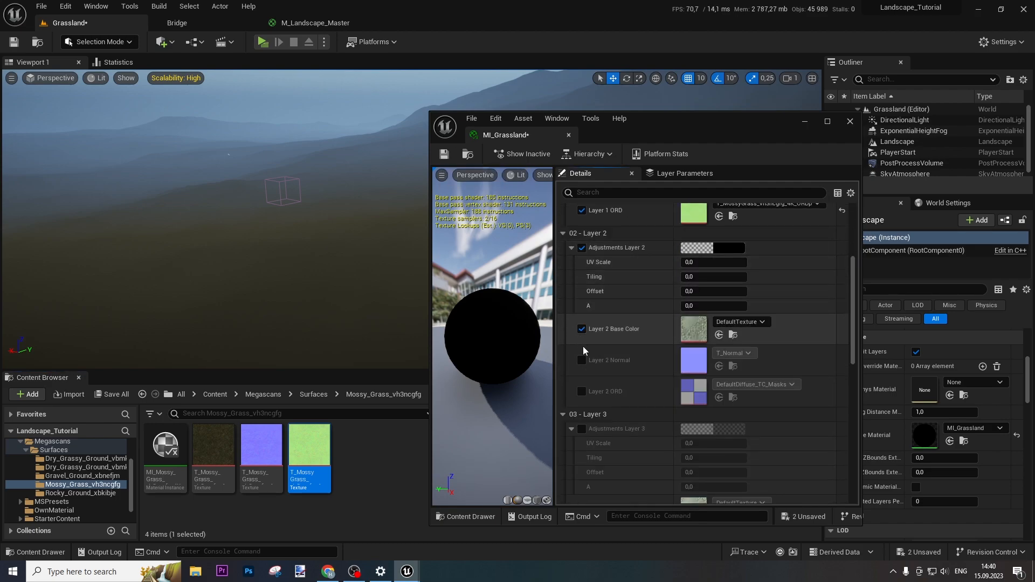
click(582, 361)
click(582, 392)
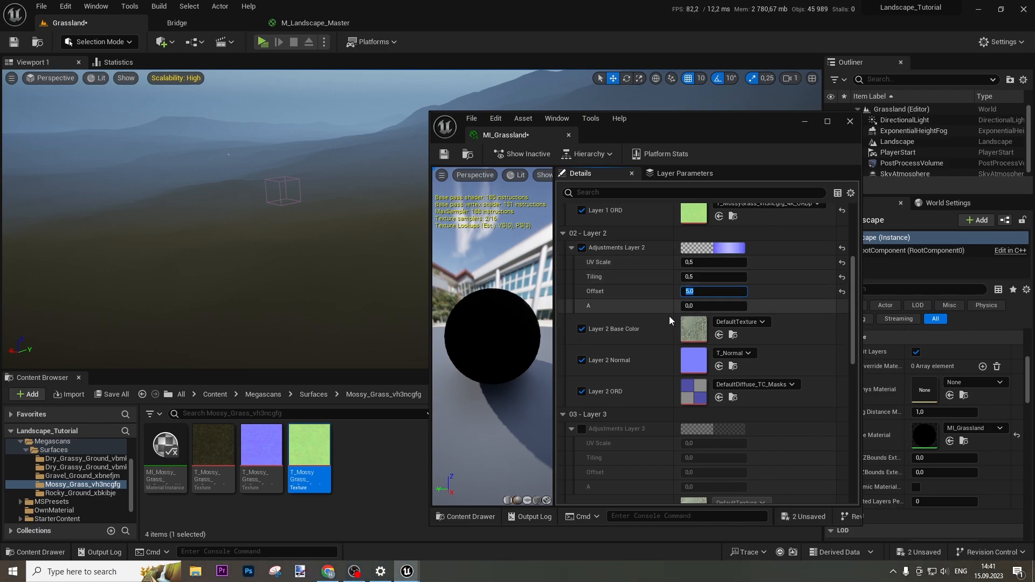
Assign the Dry_Grassy_Ground_vbmkebz textures to Layer 2's Base Color, Normal and ORD parameters.
click(313, 394)
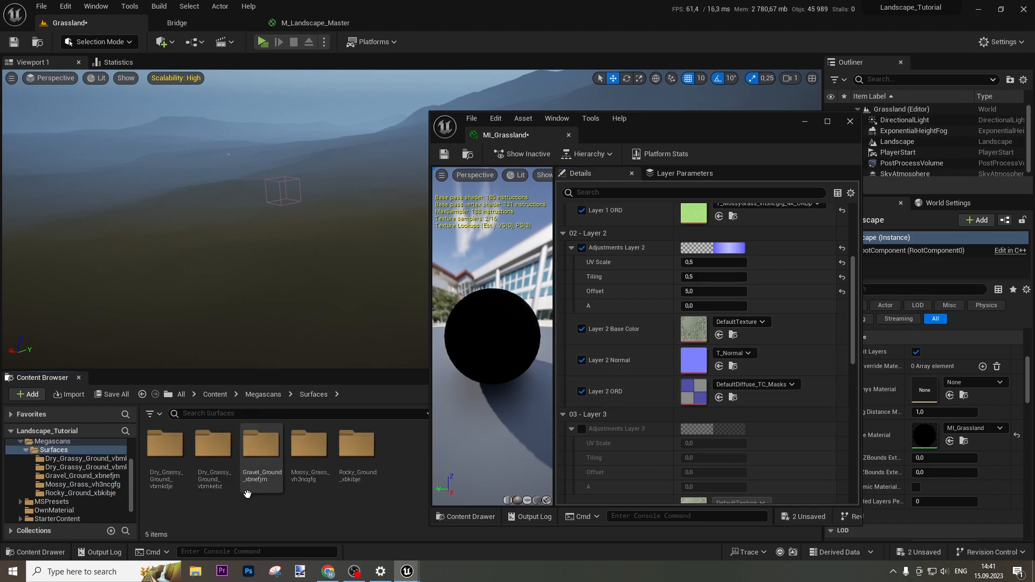
click(211, 447)
double_click(211, 448)
click(213, 450)
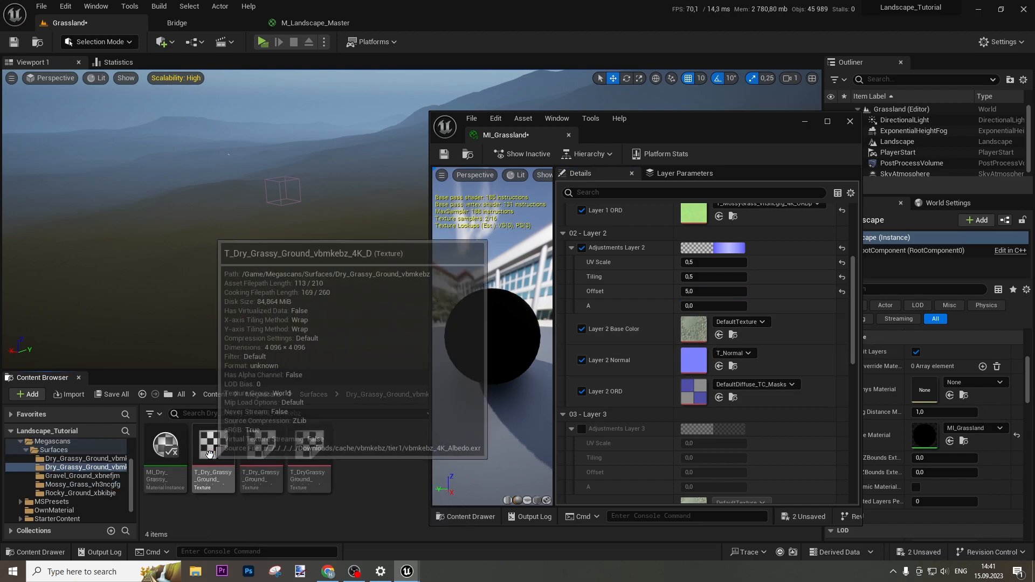
click(719, 334)
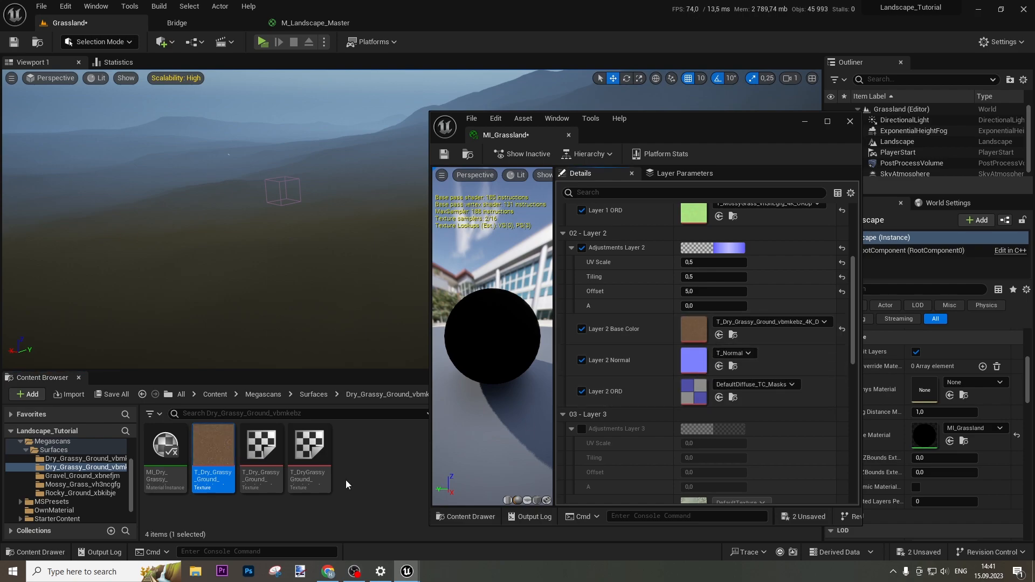
click(261, 458)
click(719, 366)
click(310, 459)
click(719, 398)
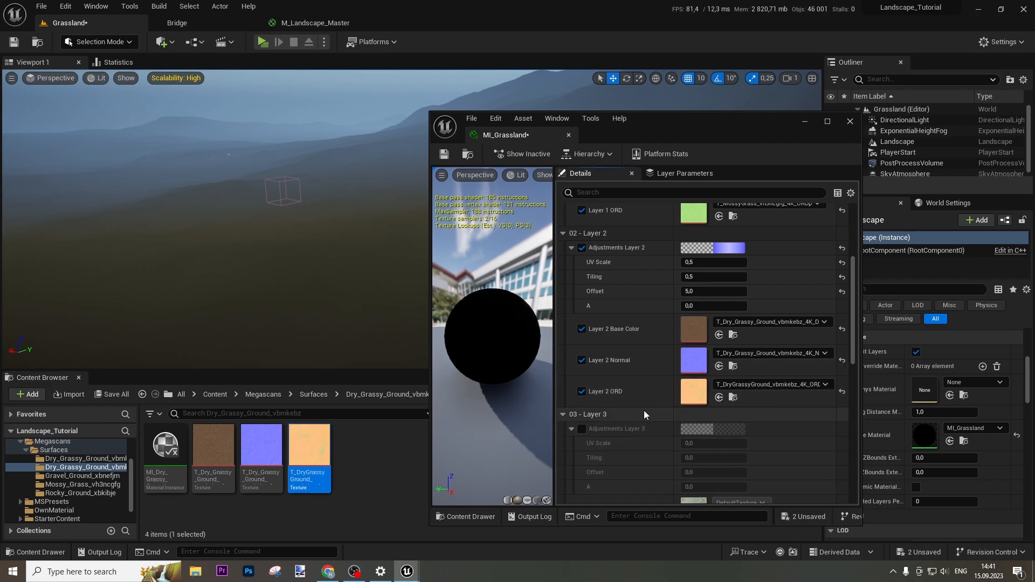
Enable the Layer 3 adjustment and texture overrides, with UV Scale 0.5, Tiling 0.5 and Offset 5.
scroll(644, 414, down, 3)
click(582, 240)
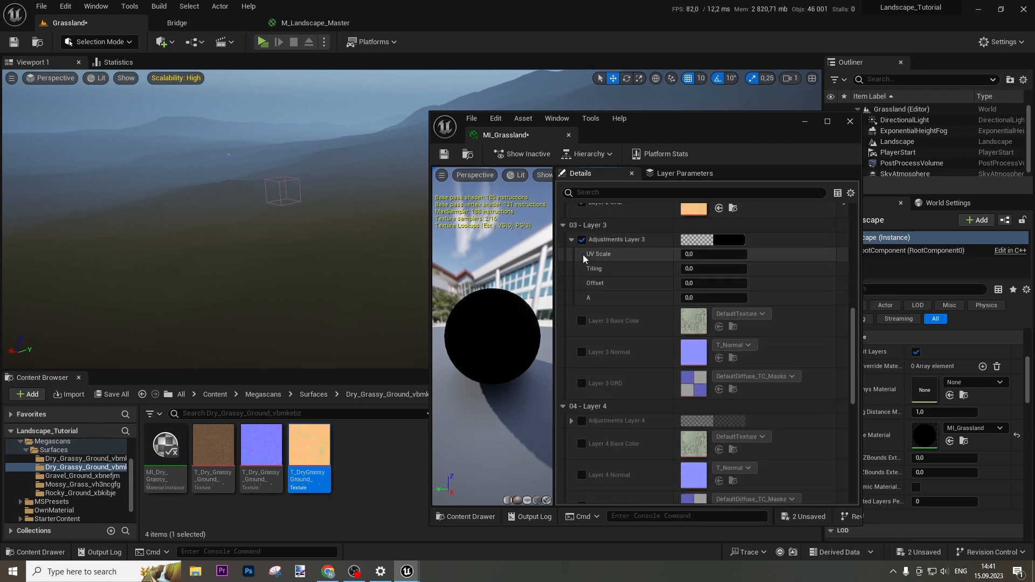
click(582, 321)
click(582, 352)
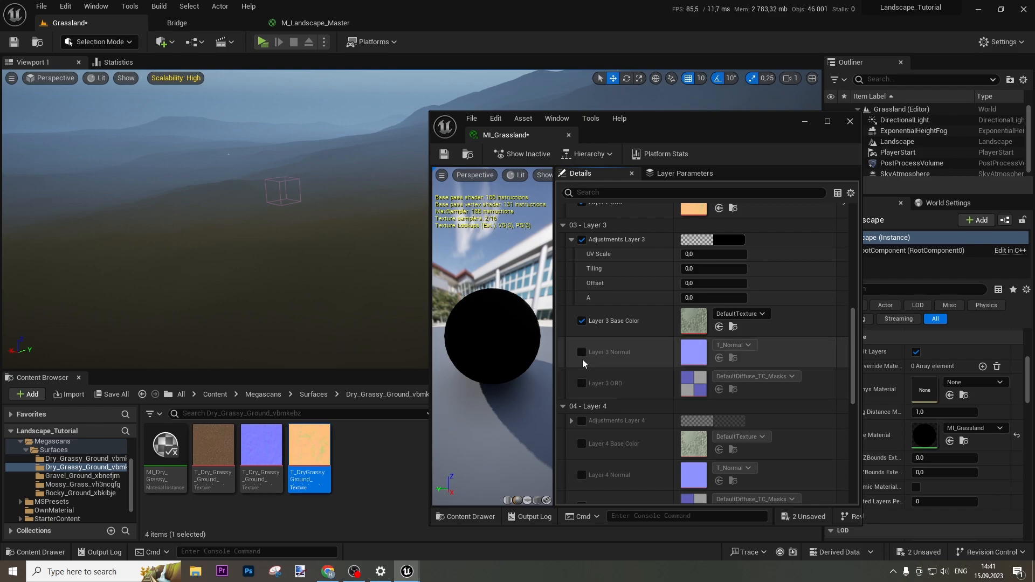
click(581, 383)
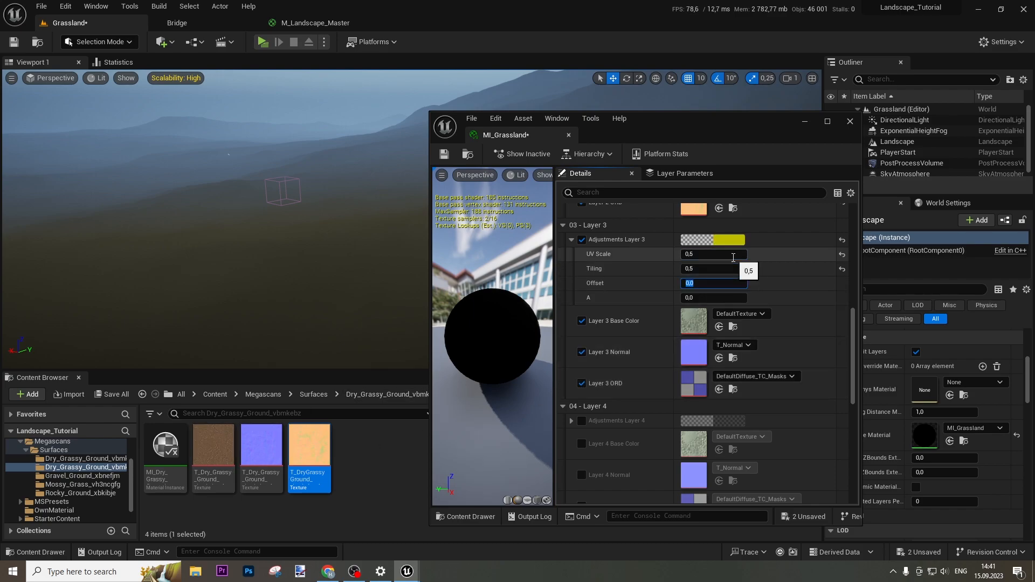
Assign the Gravel_Ground_xbnefjm D, N and ORDp textures from the Megascans Surfaces folder to Layer 3's Base Color, Normal and ORD.
click(314, 395)
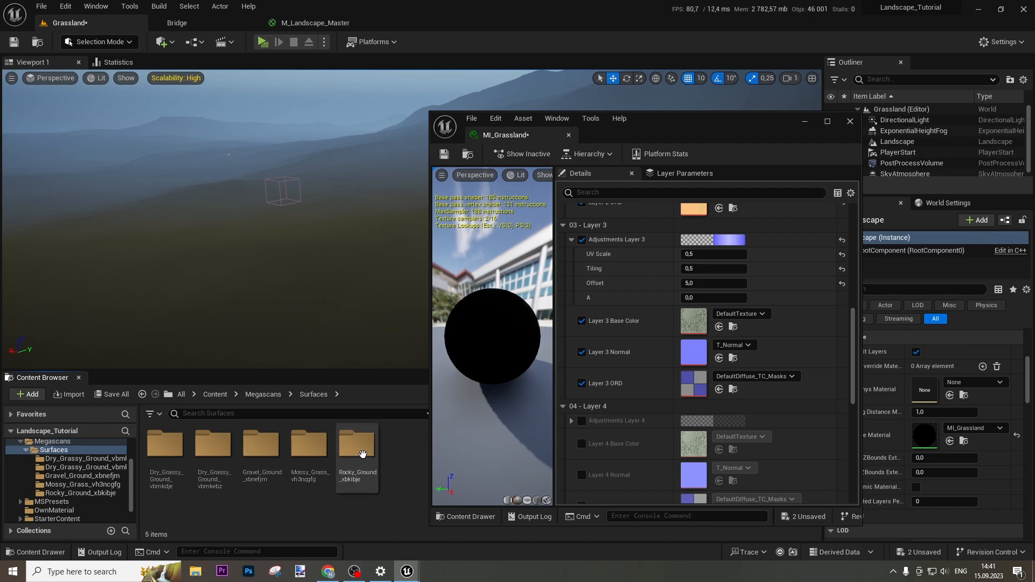
click(265, 456)
double_click(265, 456)
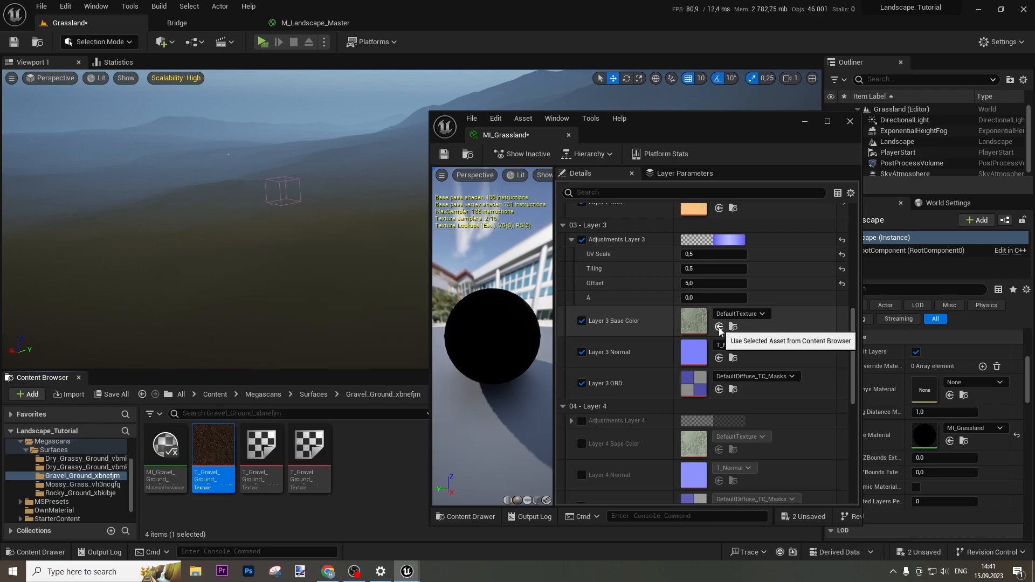
click(719, 327)
click(261, 447)
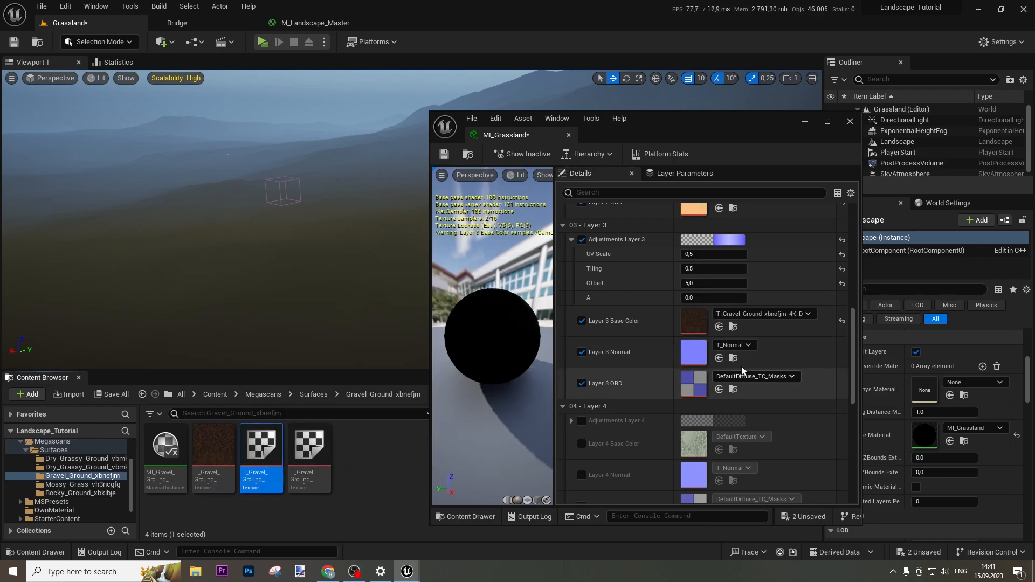
click(719, 358)
click(296, 452)
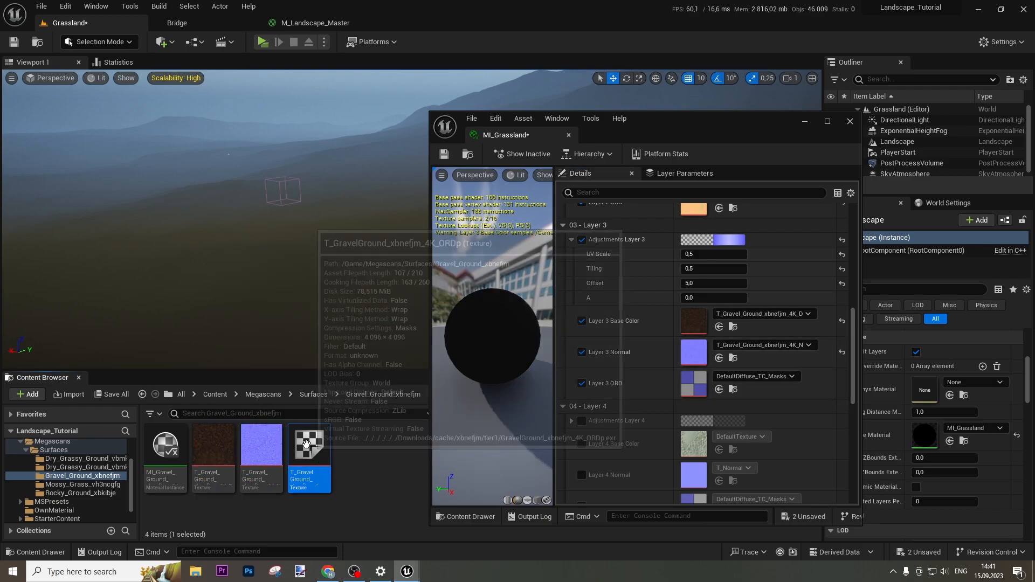
click(720, 389)
Enable the Layer 4 adjustment and texture overrides, with UV Scale 0.5, Tiling 0.5 and Offset 5.
scroll(722, 381, down, 5)
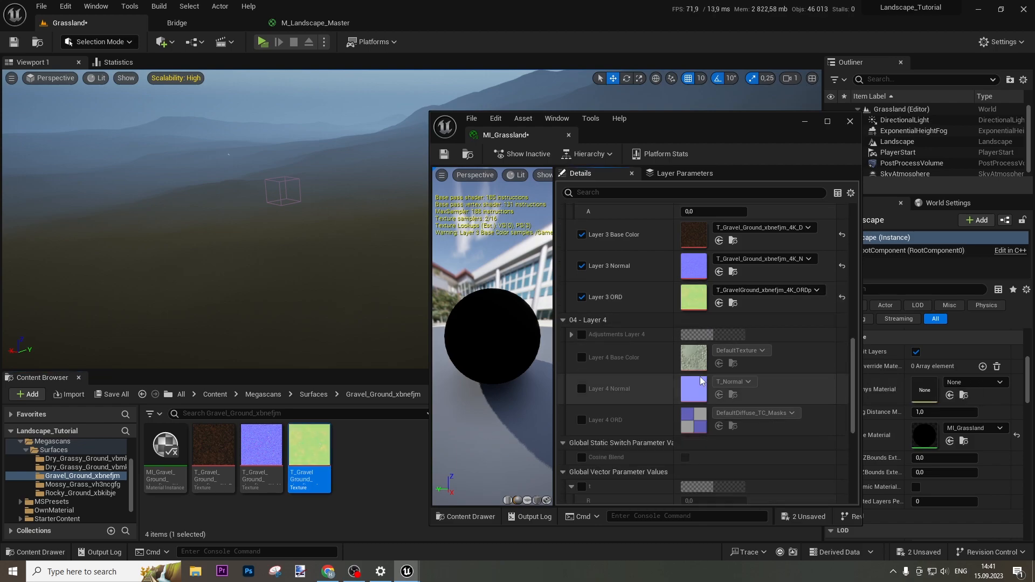
click(581, 299)
click(571, 300)
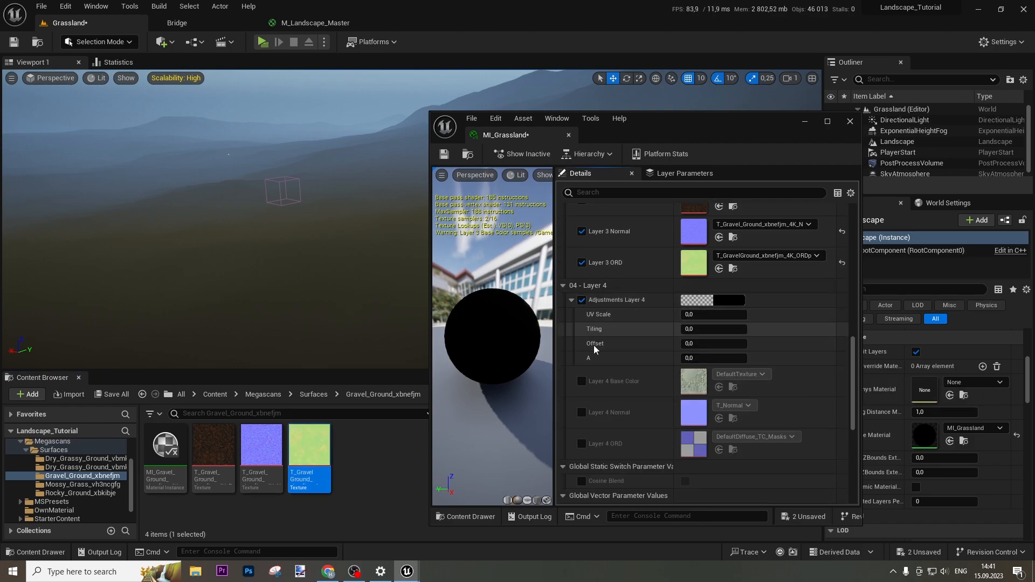
click(694, 316)
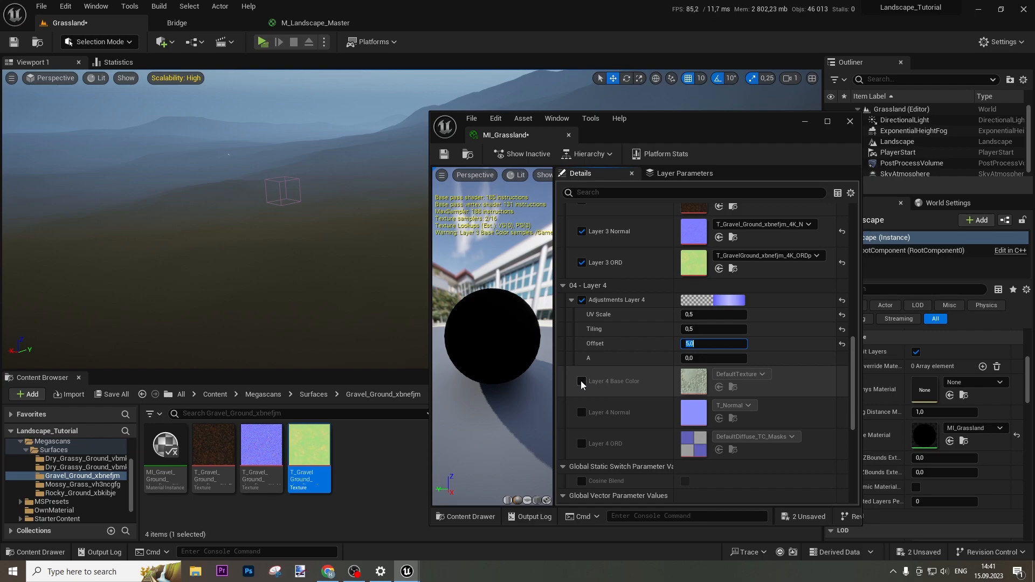
click(581, 381)
click(581, 412)
click(581, 444)
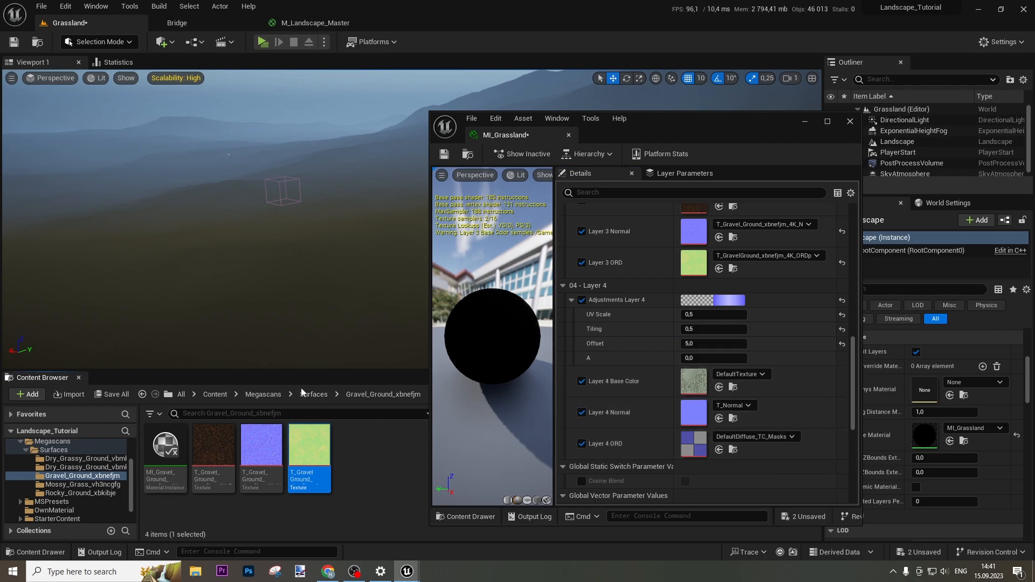
Assign the Dry_Grassy_Ground_vbmkdje textures to Layer 4's Base Color, Normal and ORD parameters, and save MI_Grassland.
click(304, 394)
click(159, 453)
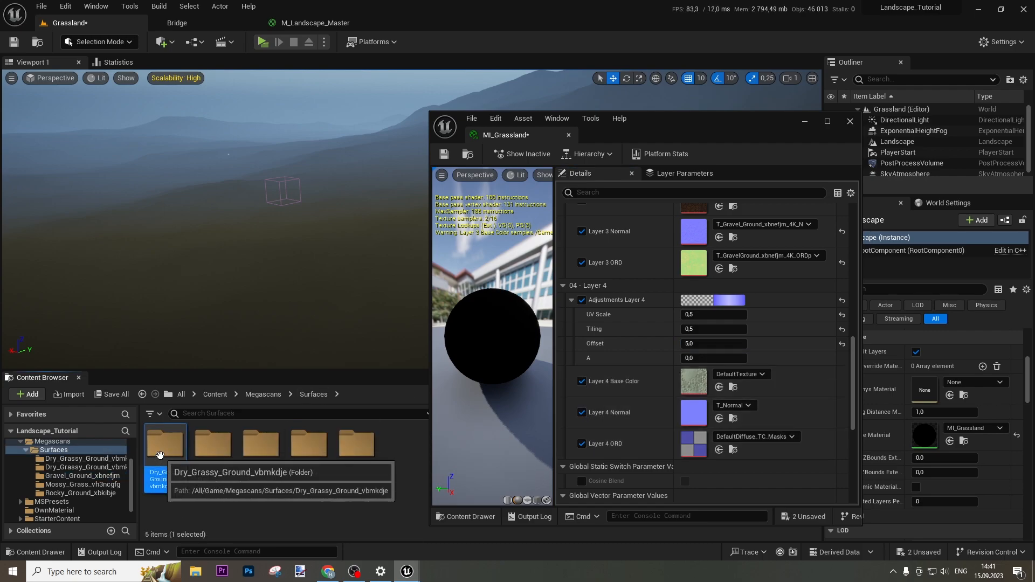
double_click(160, 453)
click(212, 445)
click(718, 387)
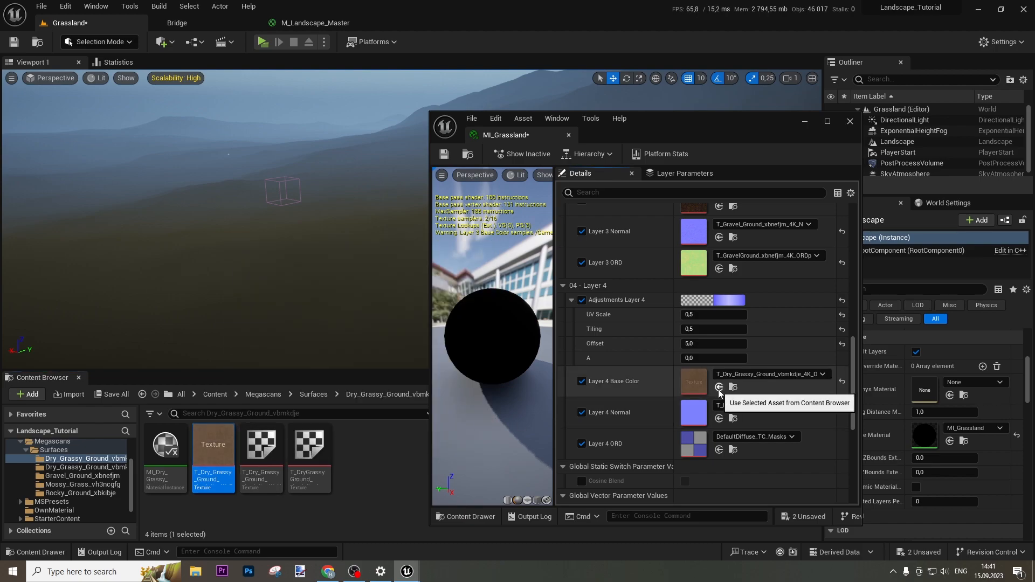
click(261, 444)
click(719, 418)
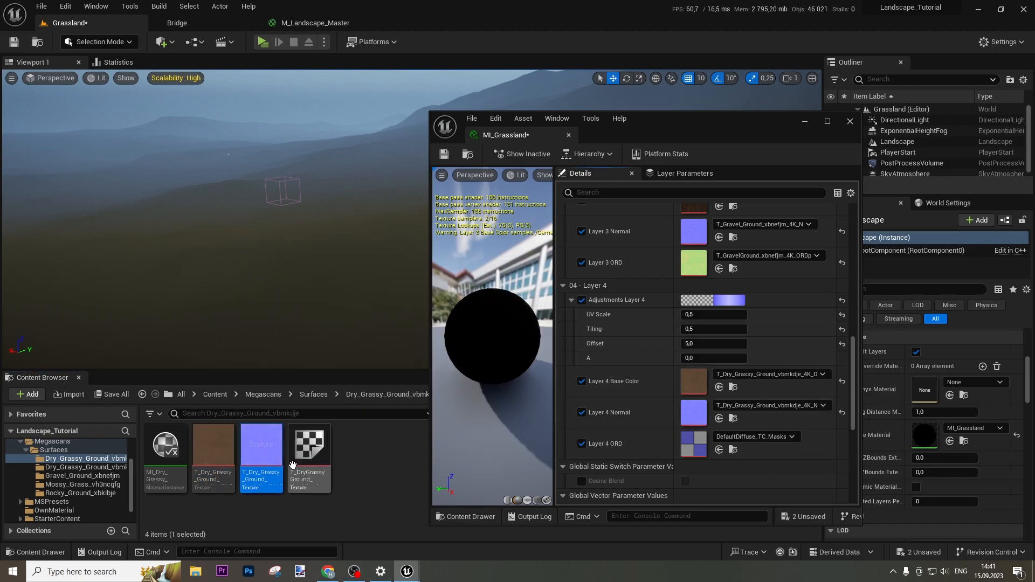
click(292, 466)
click(719, 450)
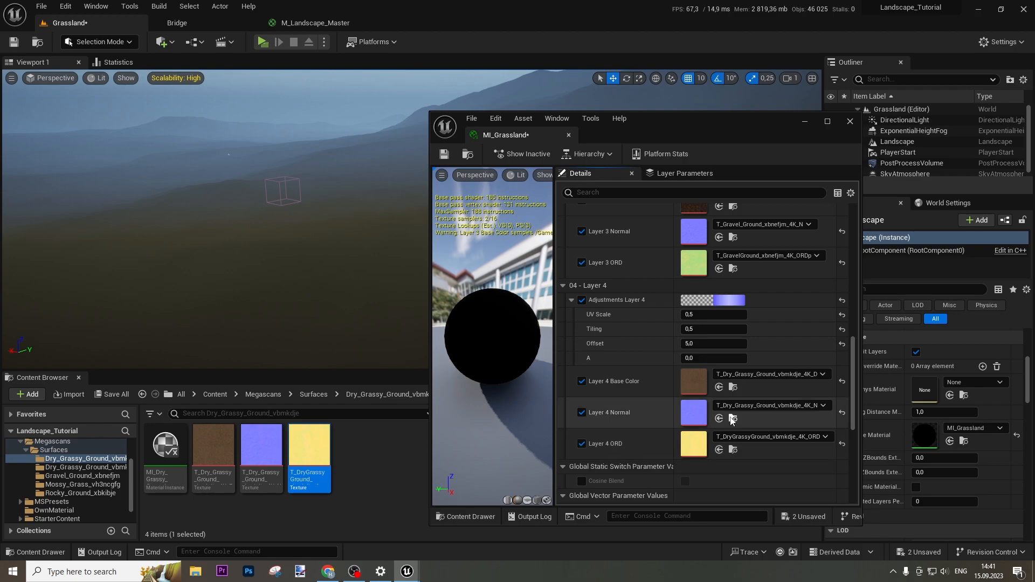
scroll(730, 416, down, 3)
scroll(730, 417, up, 5)
click(444, 154)
Switch the level editor to Landscape mode and create Layer_1_LayerInfo for Layer 1 in the Grassland_sharedassets folder.
click(74, 46)
click(83, 68)
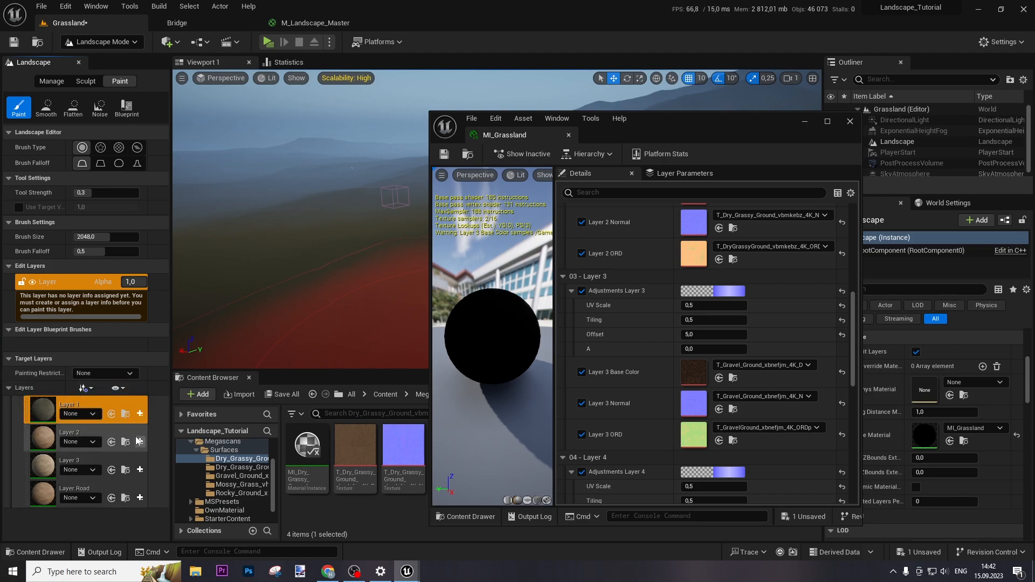
click(140, 413)
click(162, 429)
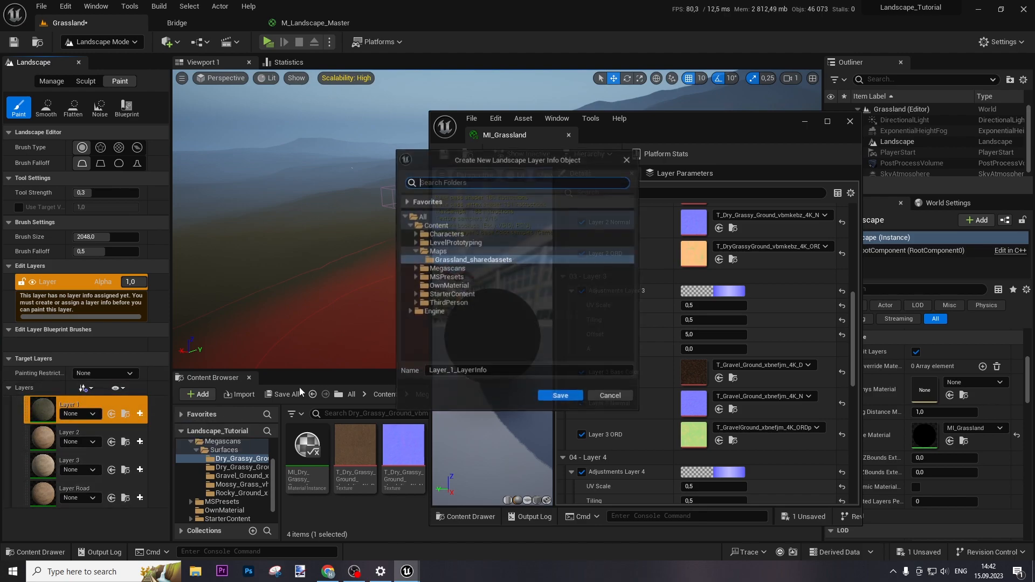
click(560, 397)
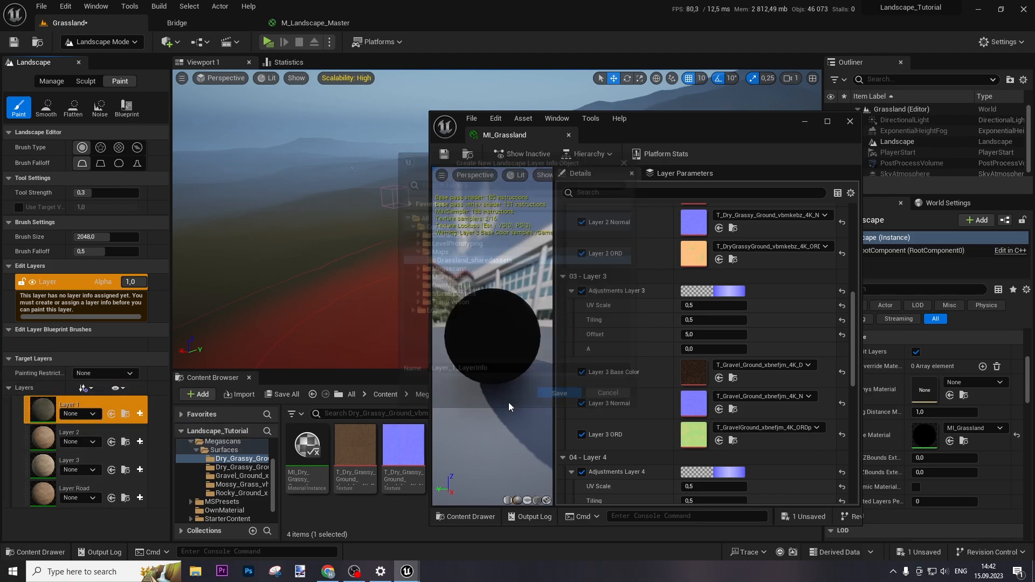
Create layer info objects for the Layer 2, Layer 3 and Layer Road target layers in Grassland_sharedassets.
click(140, 446)
click(225, 464)
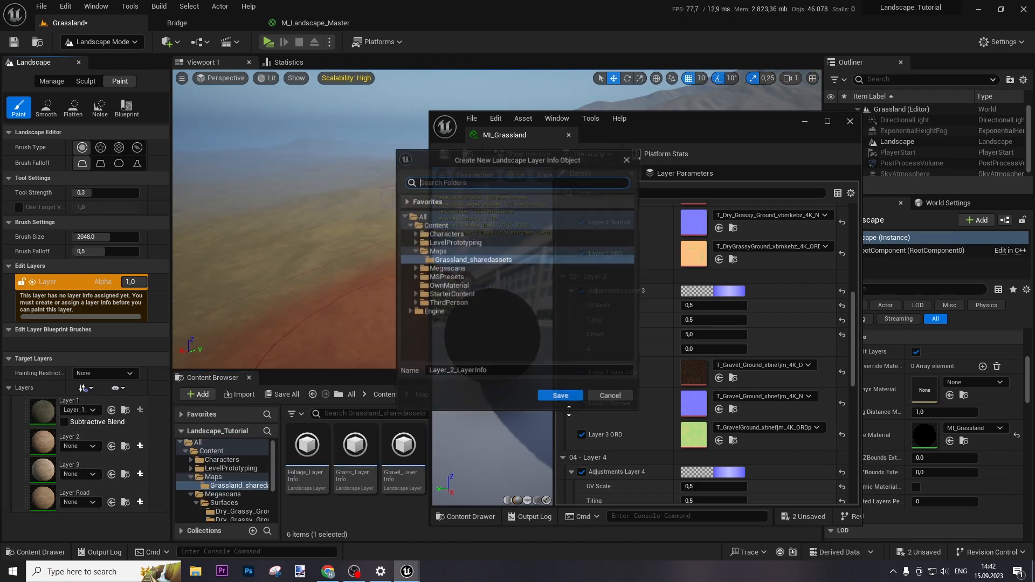
click(561, 395)
click(139, 478)
click(184, 494)
click(560, 396)
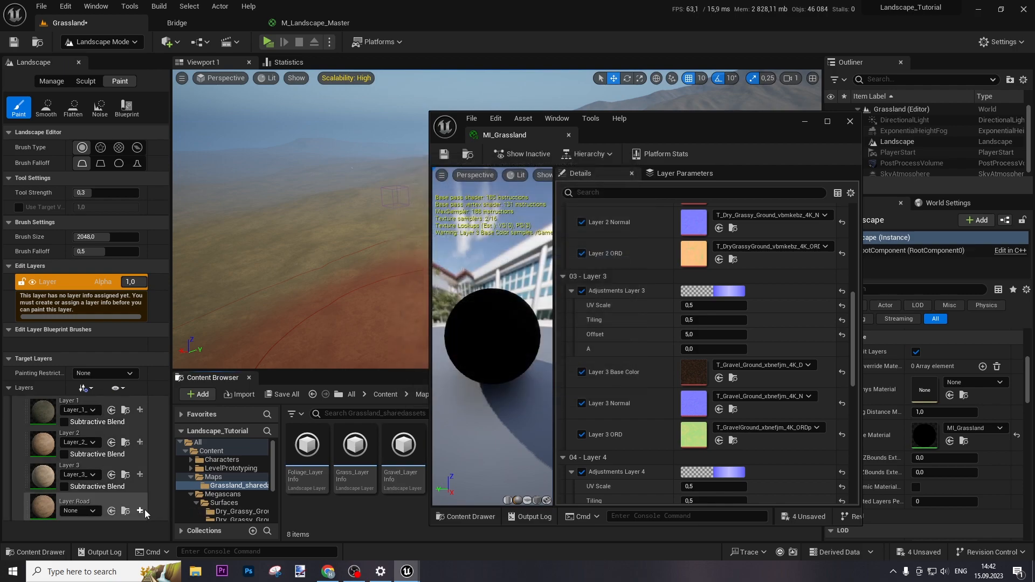
click(140, 511)
click(163, 525)
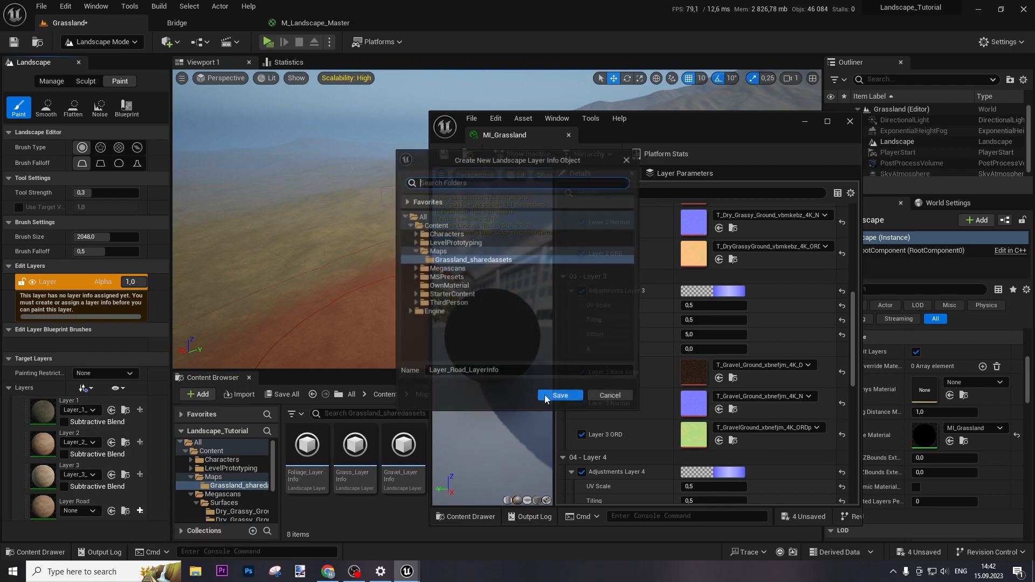
click(560, 396)
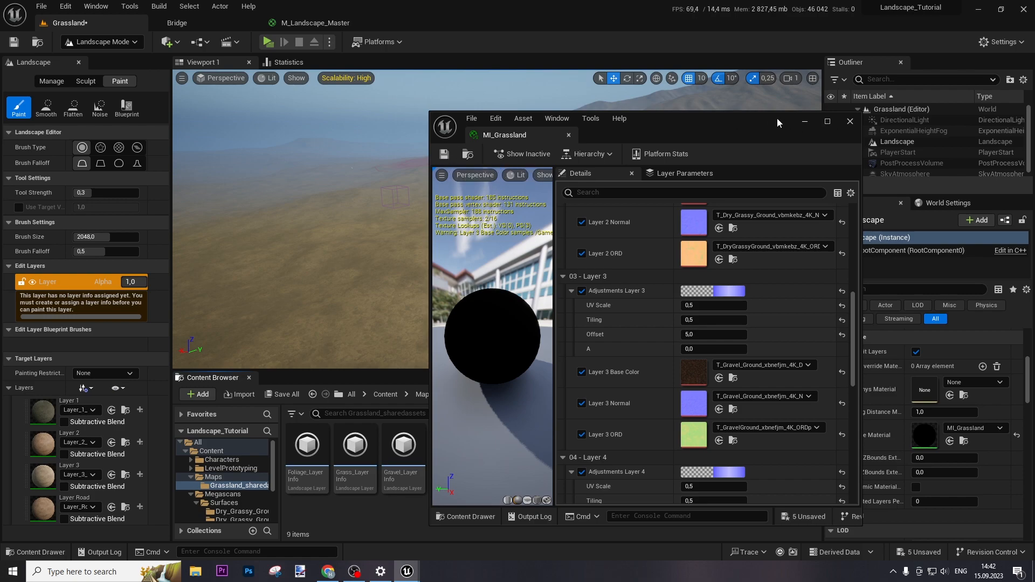
Dock the MI_Grassland editor beside M_Landscape_Master and return the Grassland level to Selection mode.
drag(539, 126, 400, 24)
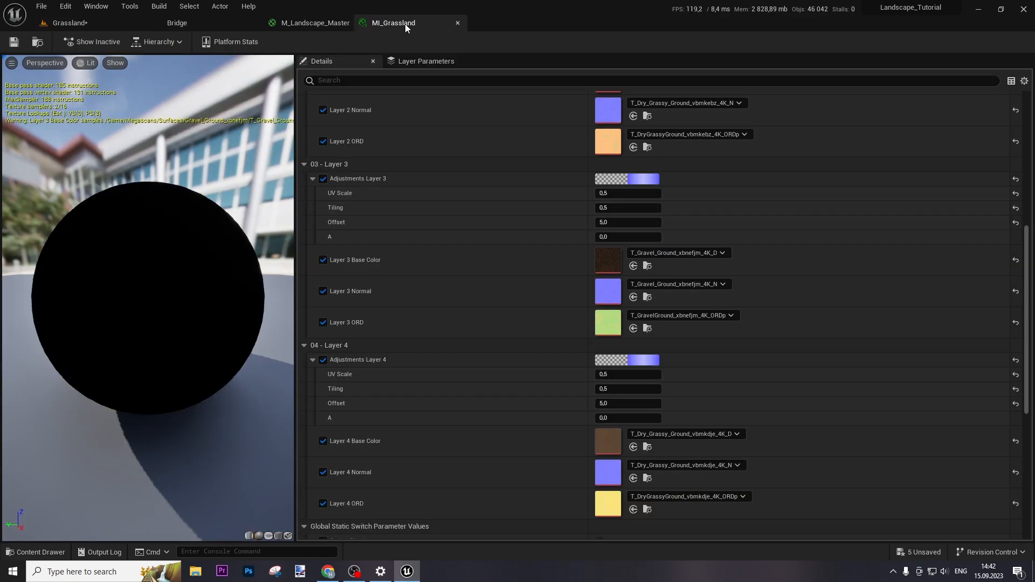
click(73, 27)
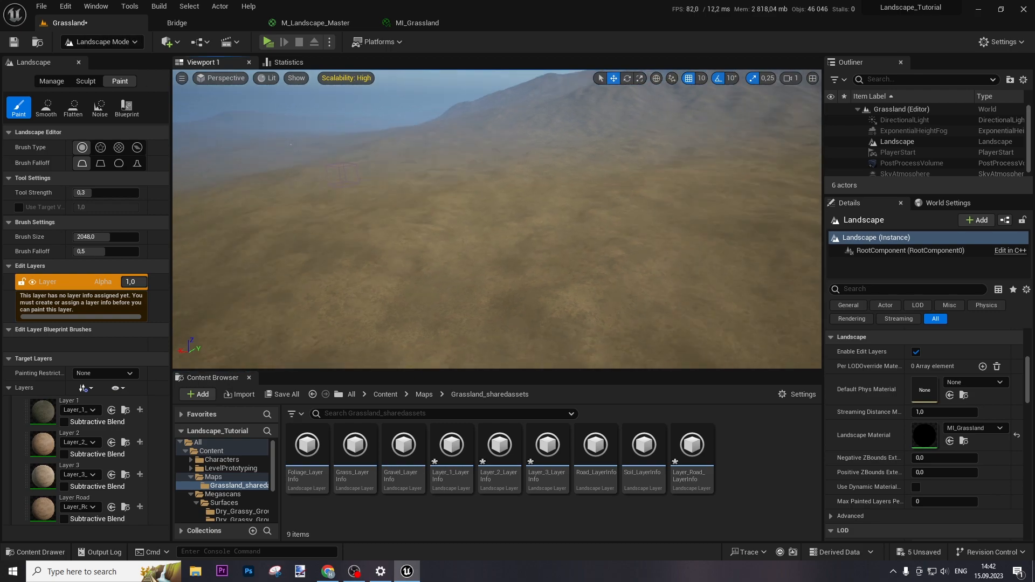
click(100, 41)
click(105, 54)
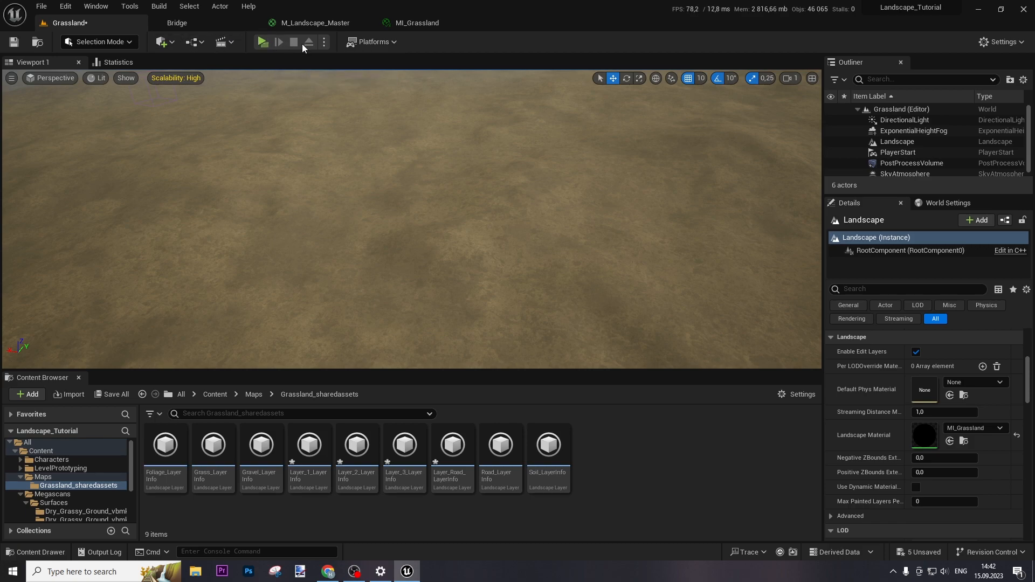
Review the new viewport resolution, monitor presets and window centering in the advanced play settings, and close the preferences.
click(323, 42)
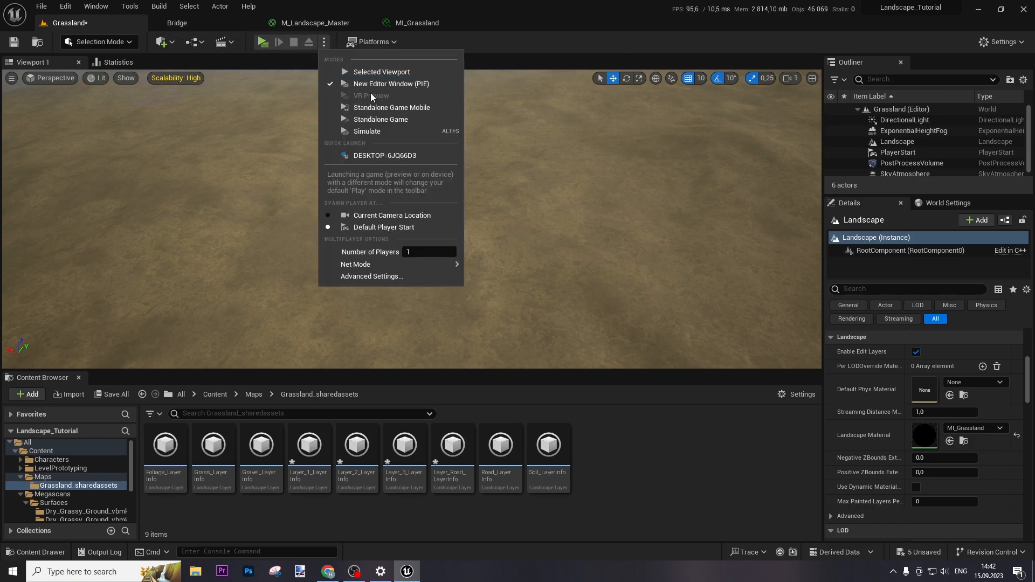
click(366, 278)
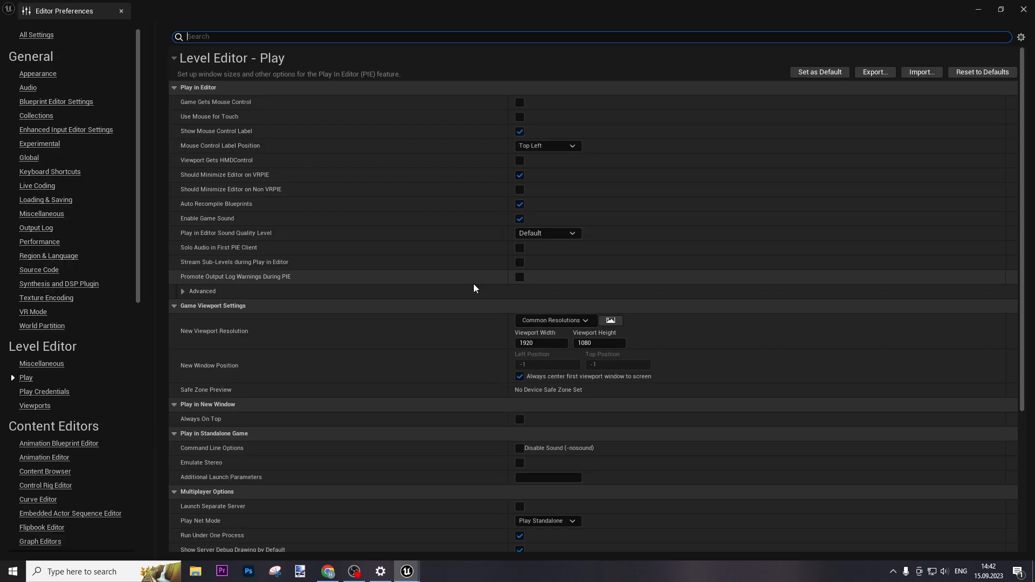
click(551, 320)
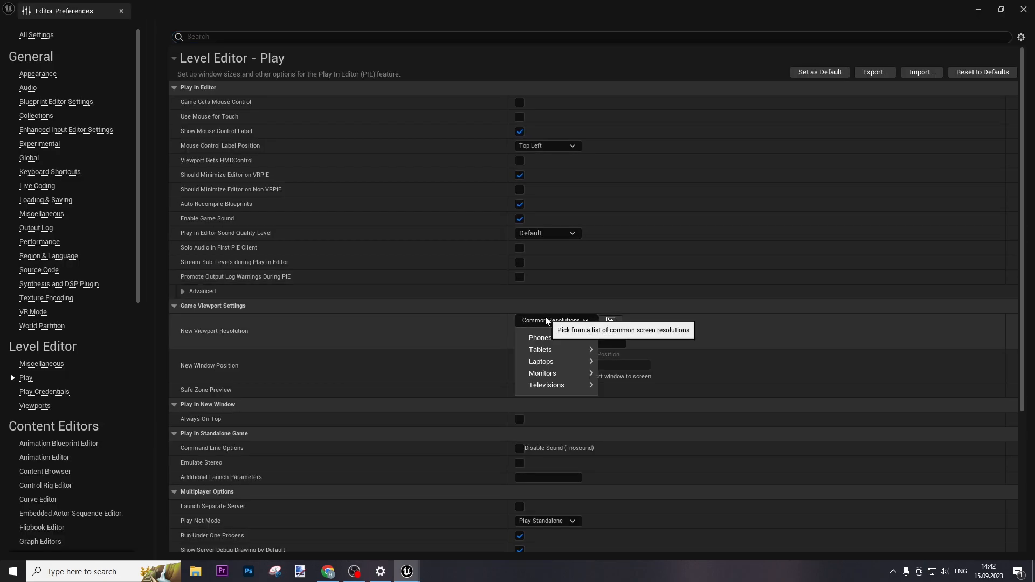
mouse_move(547, 373)
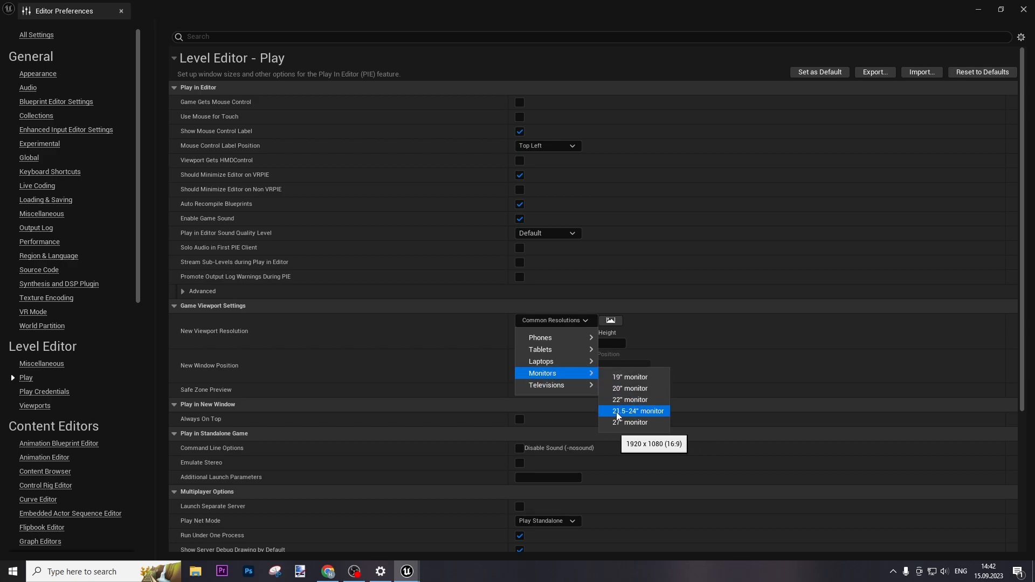
click(681, 349)
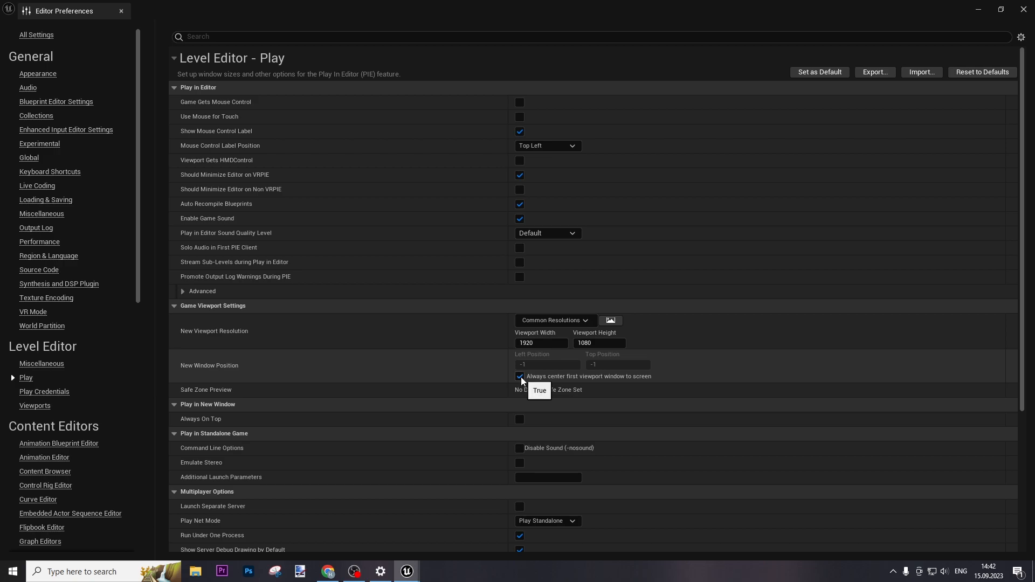
click(121, 11)
Play the level and run the character across the terrain to examine the ground texture, and end the play session.
click(266, 43)
click(549, 232)
key(w)
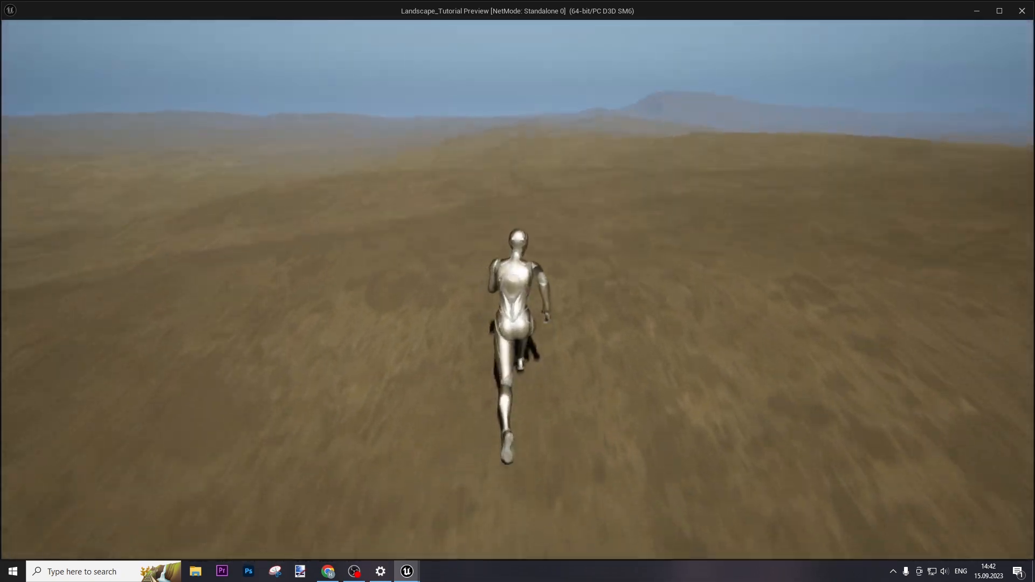
key(w)
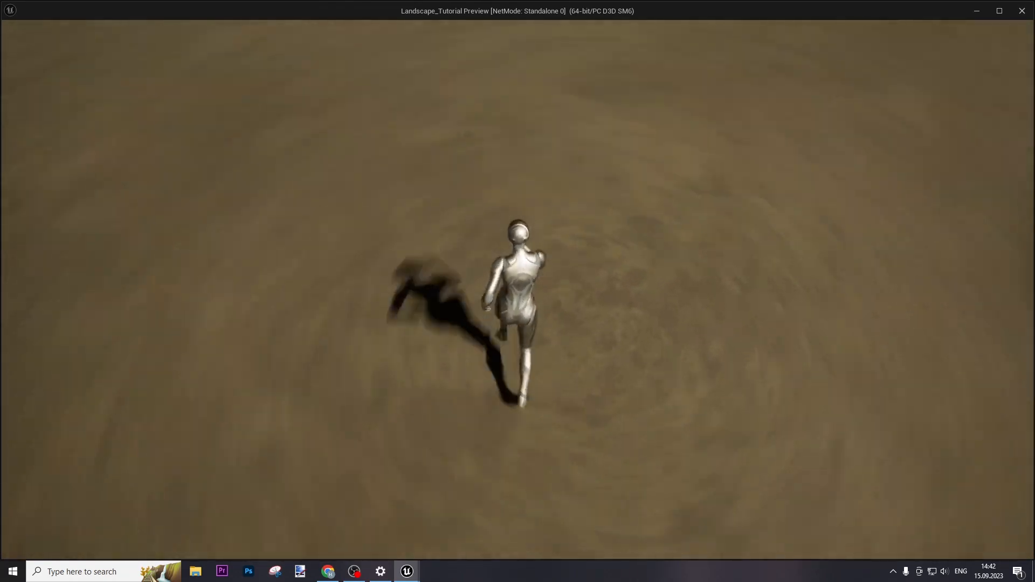
key(w)
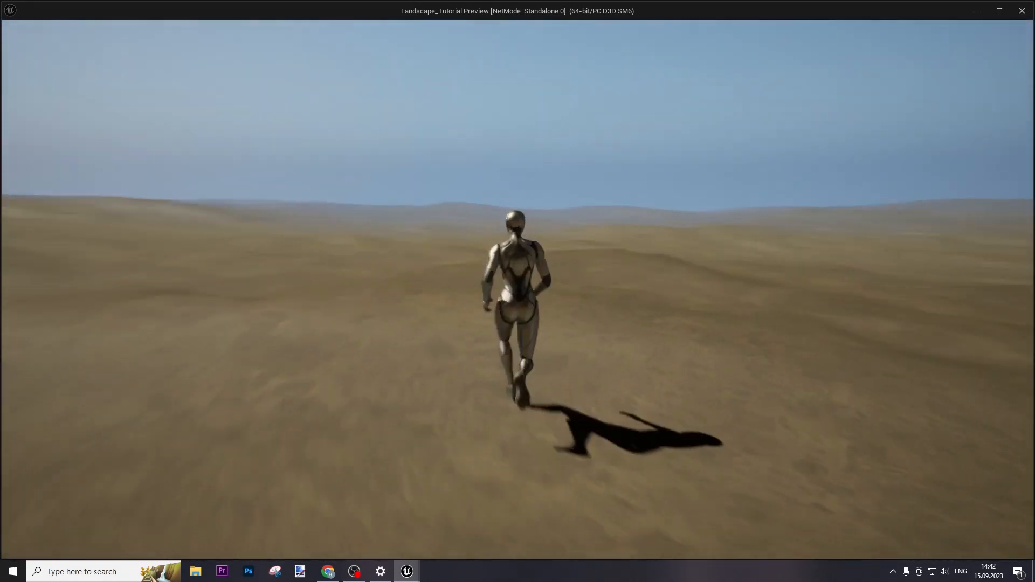
key(w)
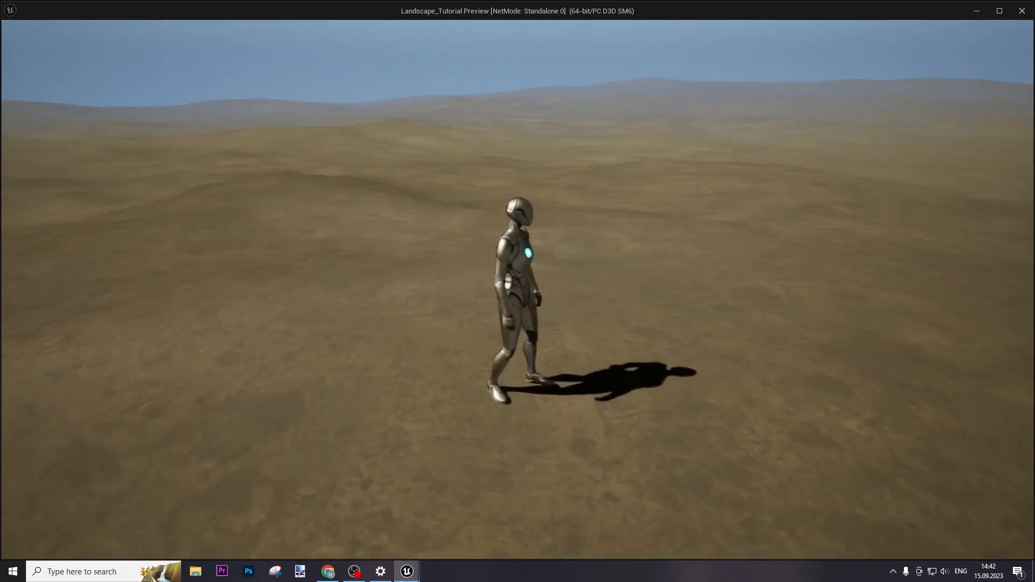
key(w)
key(Escape)
Save all unsaved assets, including the Grassland level and the new layer info objects.
right_drag(468, 281, 398, 250)
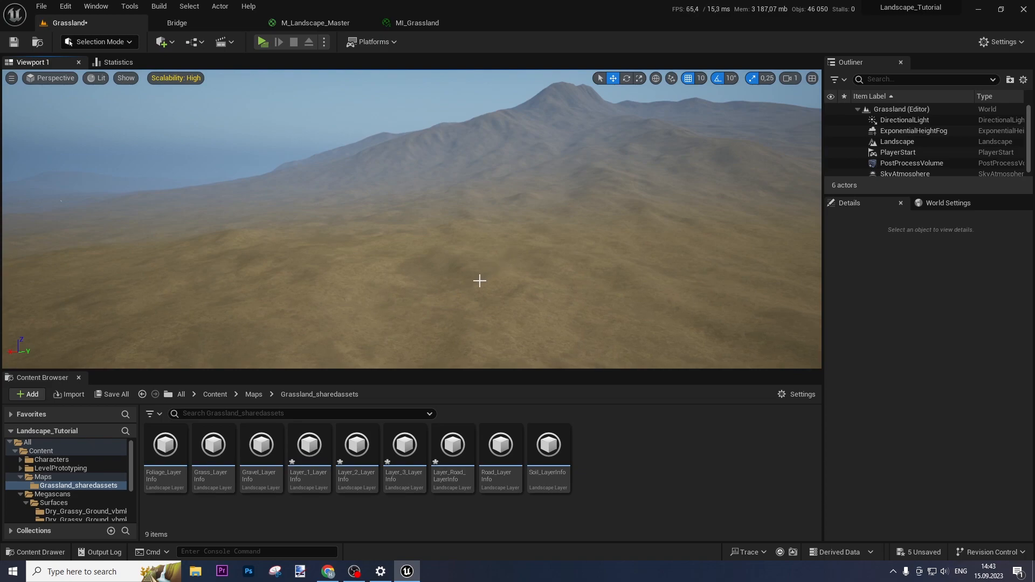
click(114, 397)
click(602, 409)
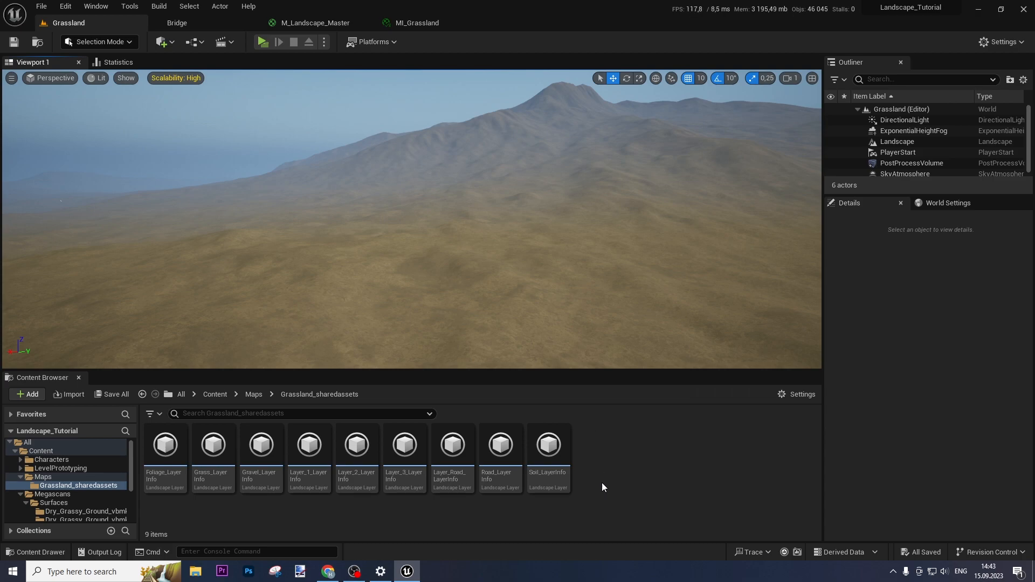
click(249, 465)
click(163, 462)
shift+click(309, 461)
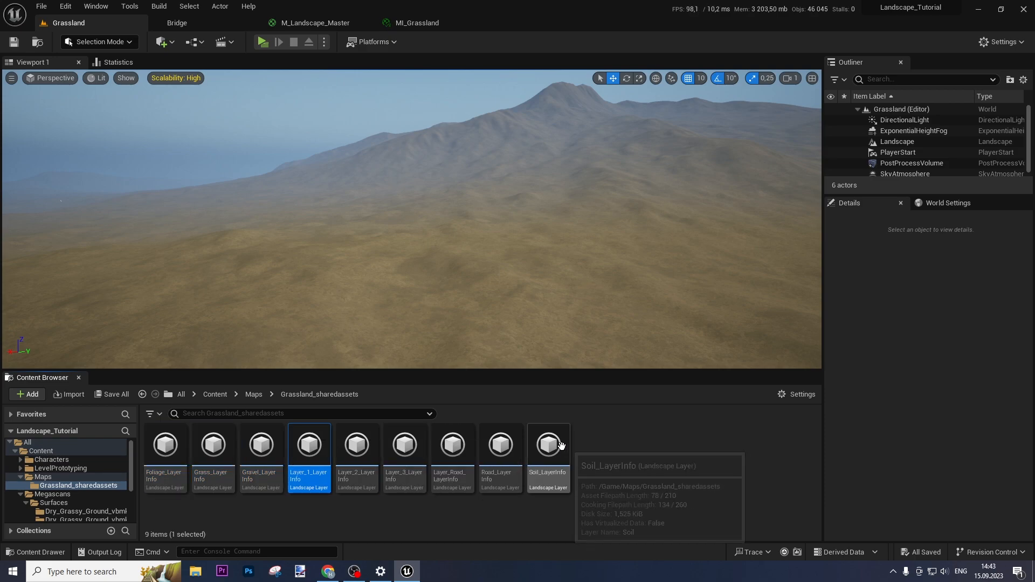
click(560, 445)
ctrl+click(500, 450)
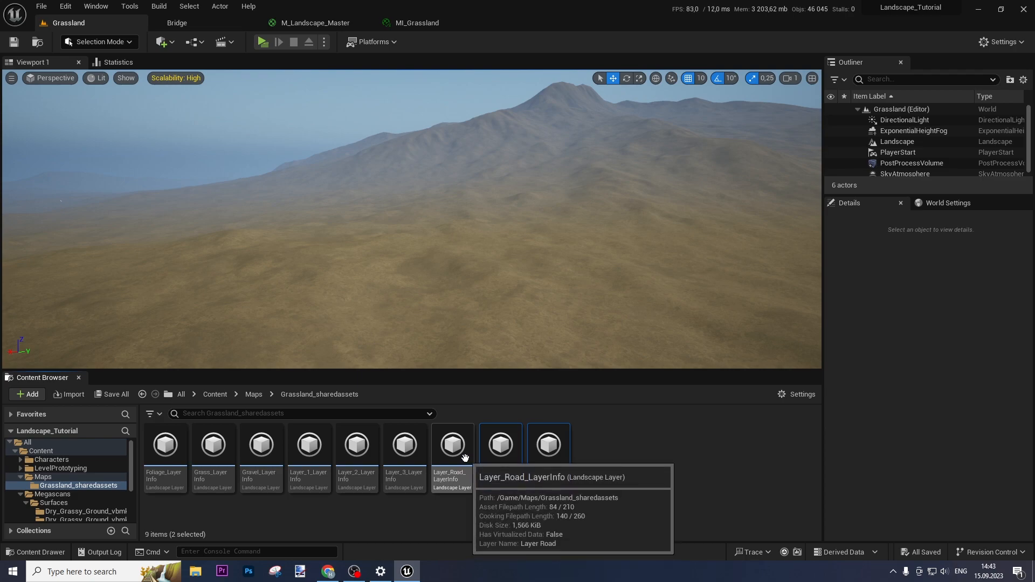
key(Delete)
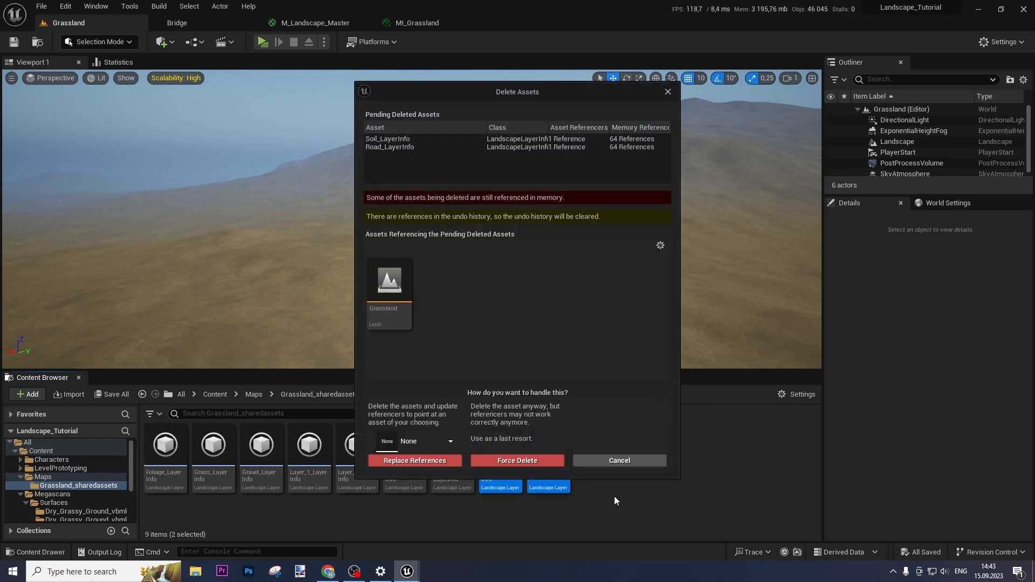
click(612, 463)
click(597, 496)
click(566, 460)
key(Delete)
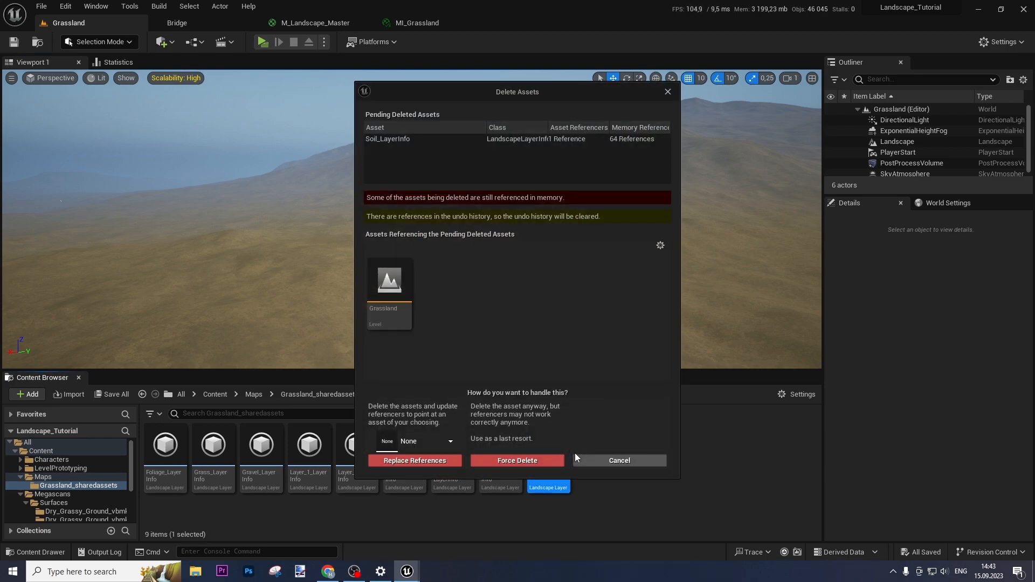
click(612, 459)
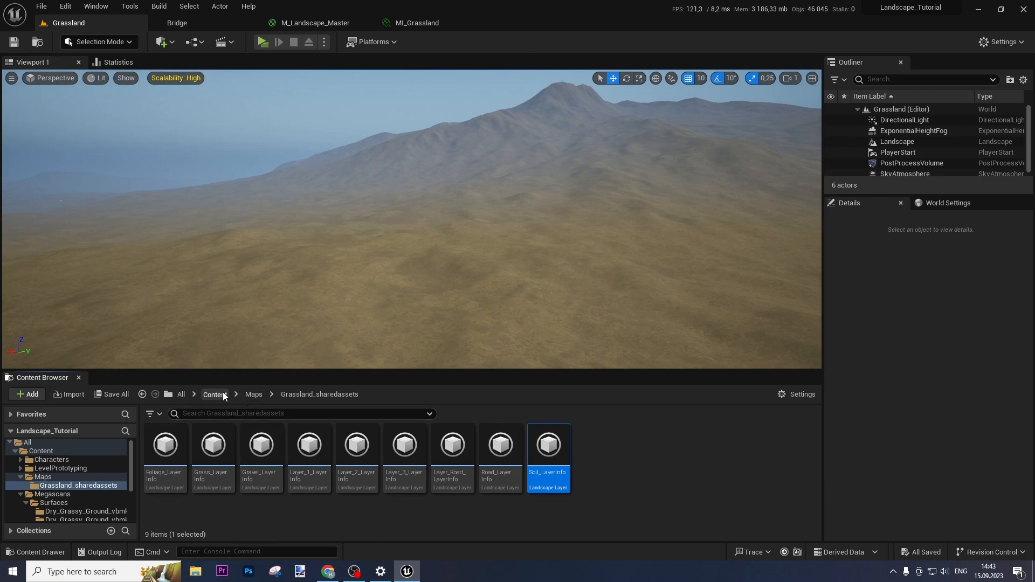
Switch the Grassland level to Landscape mode and load Wizard.png as the heightmap for import into the landscape.
click(215, 394)
click(89, 47)
click(91, 72)
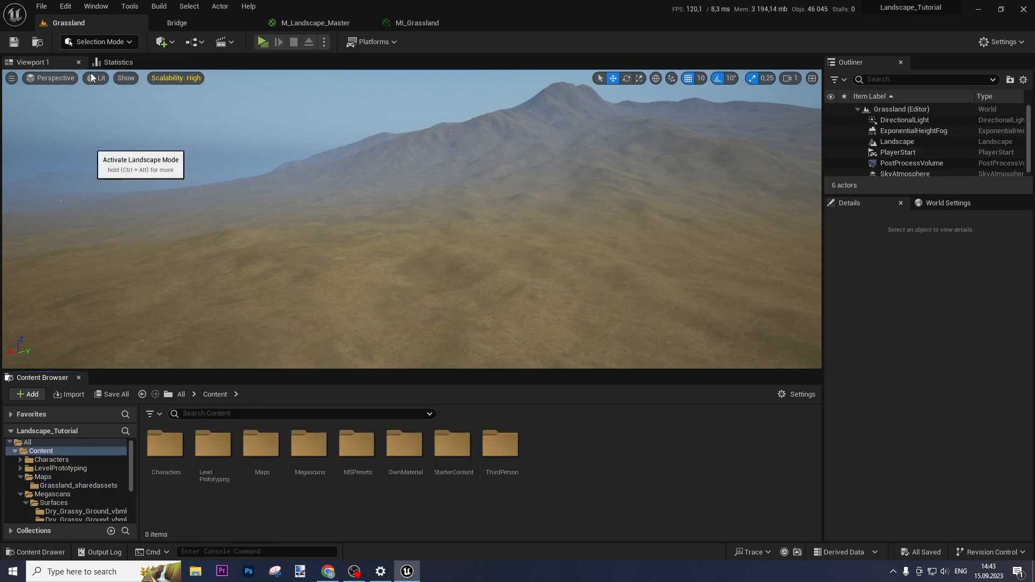
click(52, 81)
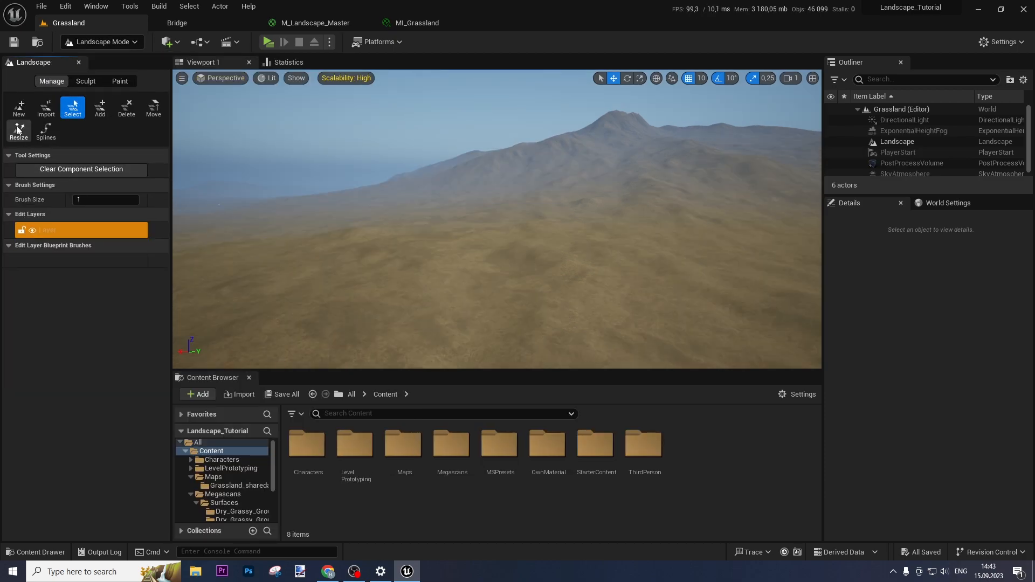
click(46, 108)
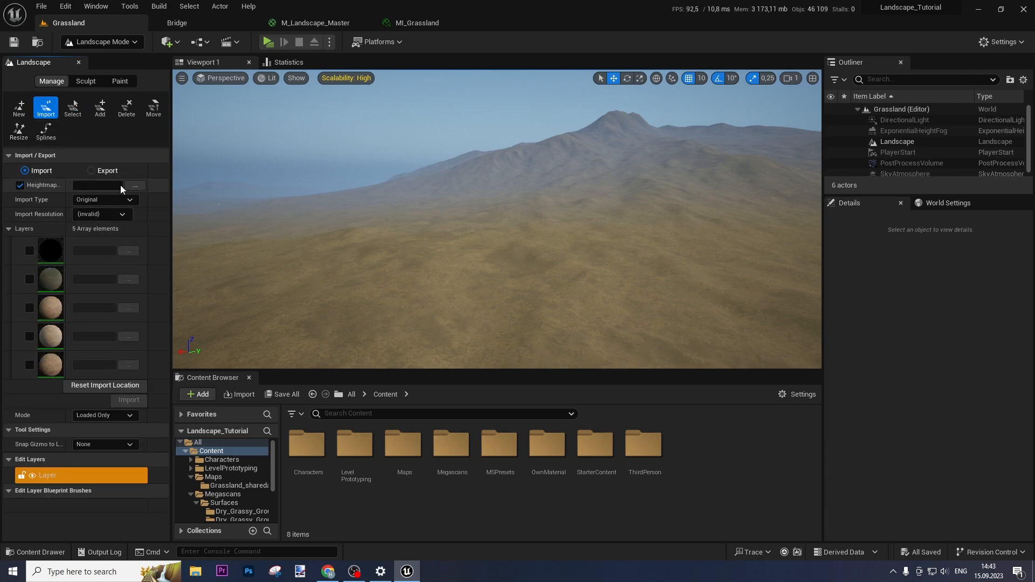
click(135, 185)
double_click(308, 89)
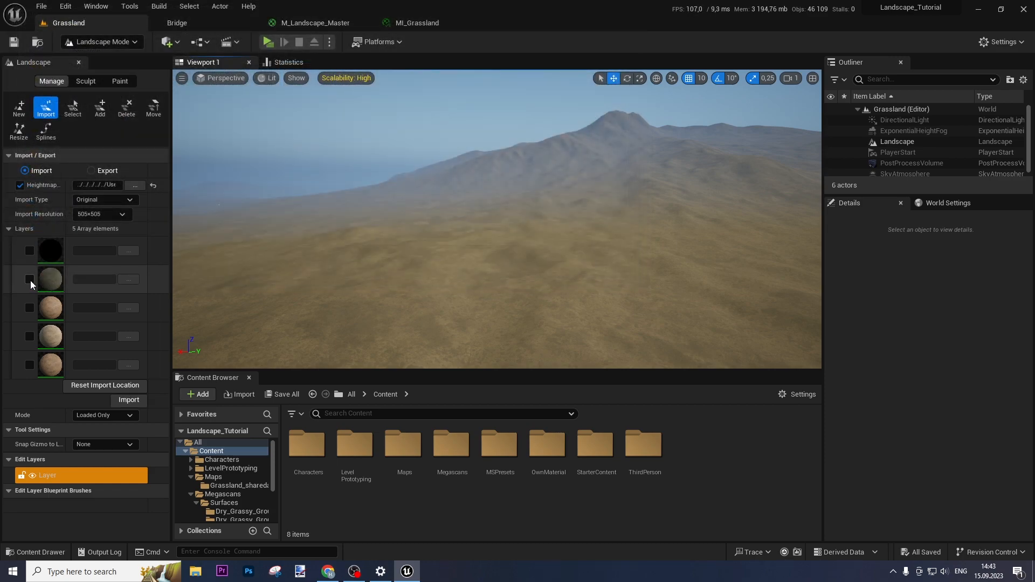
Assign Growth.png as the Layer 1 mask and import it into the landscape.
click(131, 280)
click(126, 89)
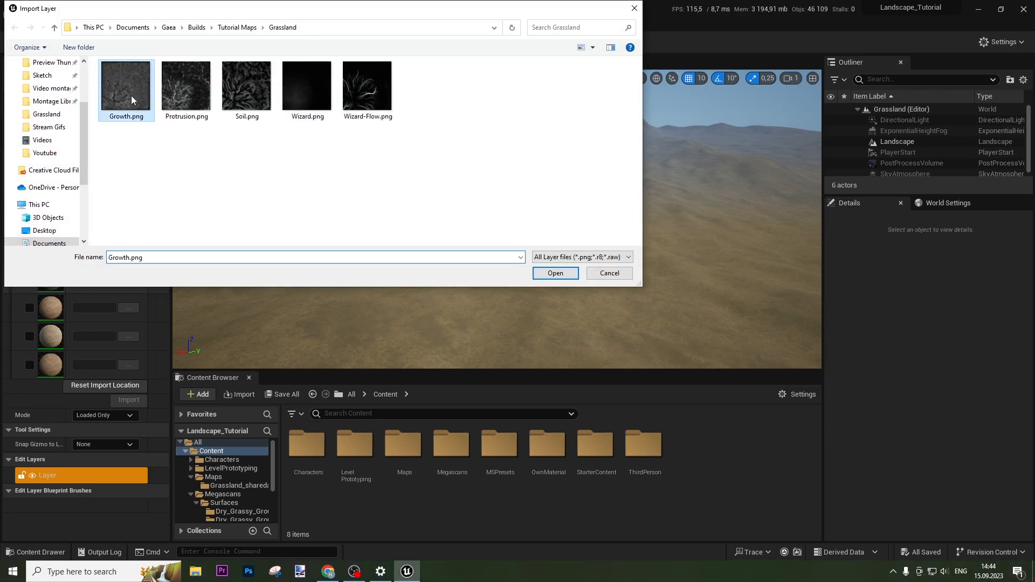
click(547, 275)
click(122, 400)
Exclude Layer 1 from the landscape import and include Layer 2, Layer 3 and Layer Road.
click(30, 279)
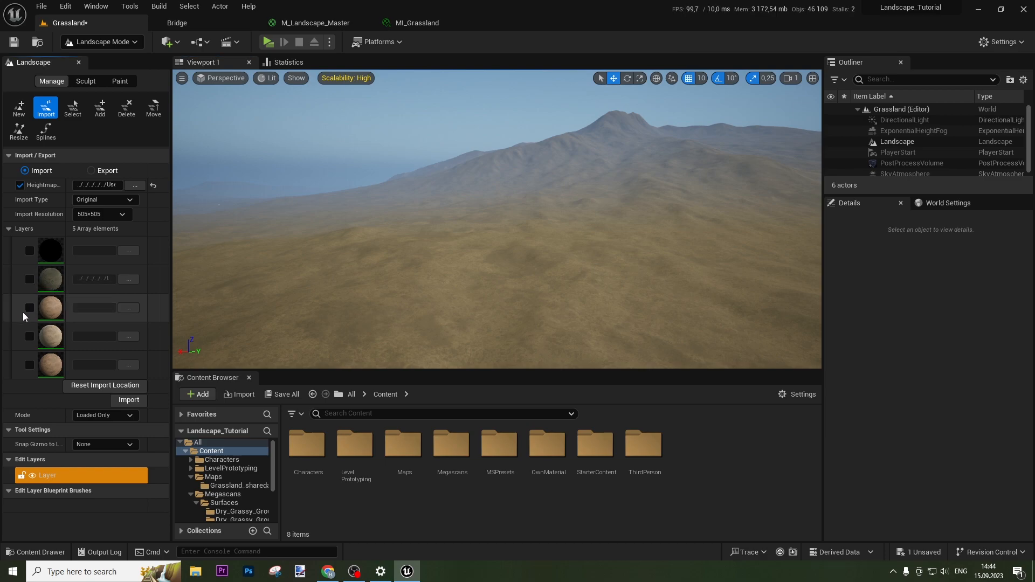
click(29, 308)
click(29, 337)
click(30, 365)
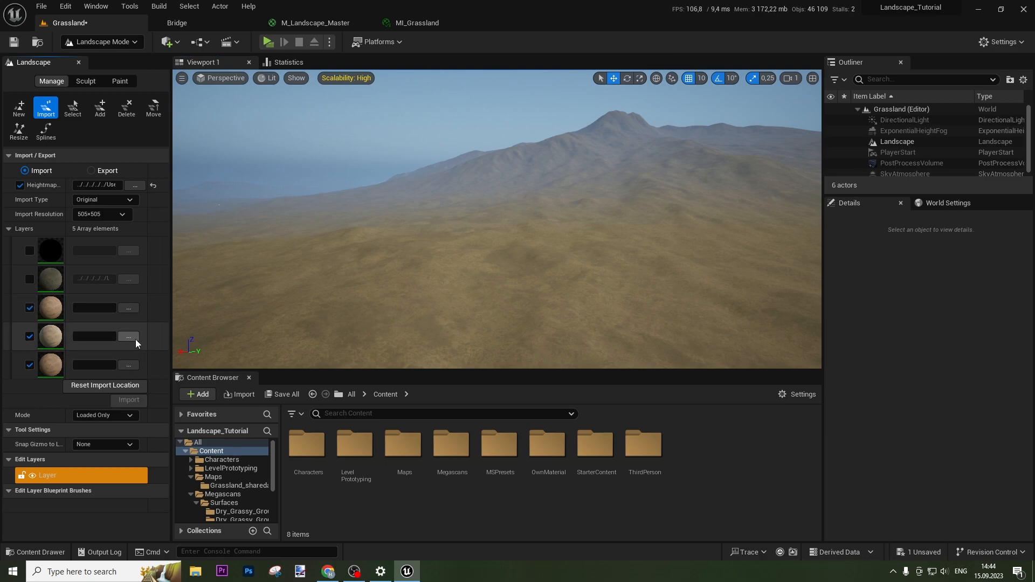
Check the available mask images and the order of the landscape's paint target layers.
click(128, 308)
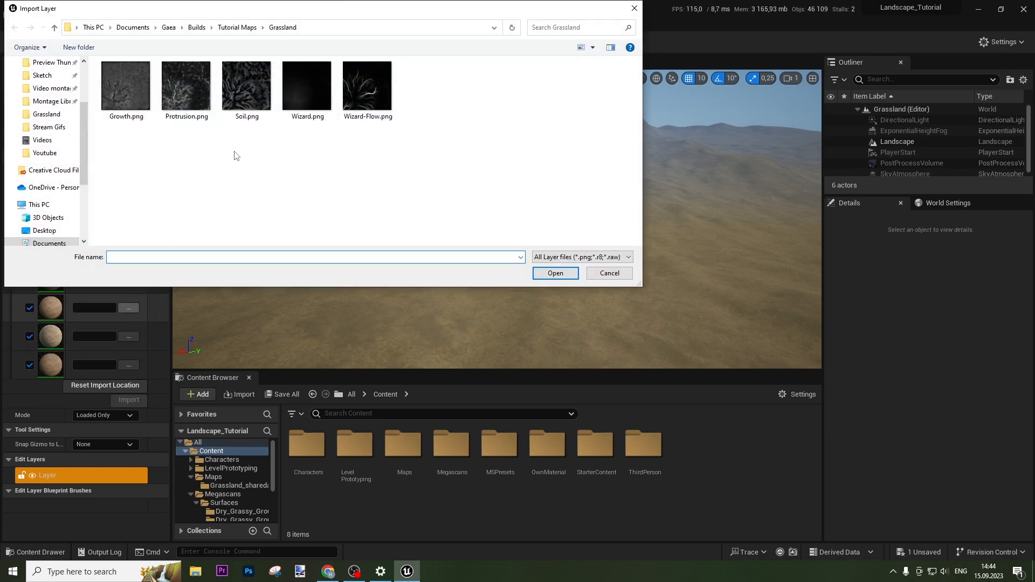
click(604, 275)
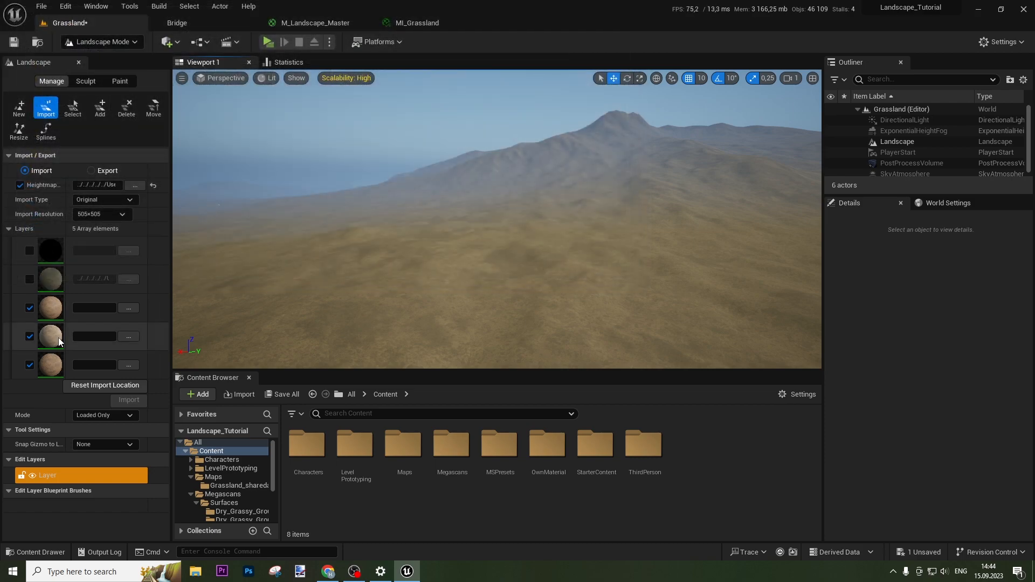
click(133, 336)
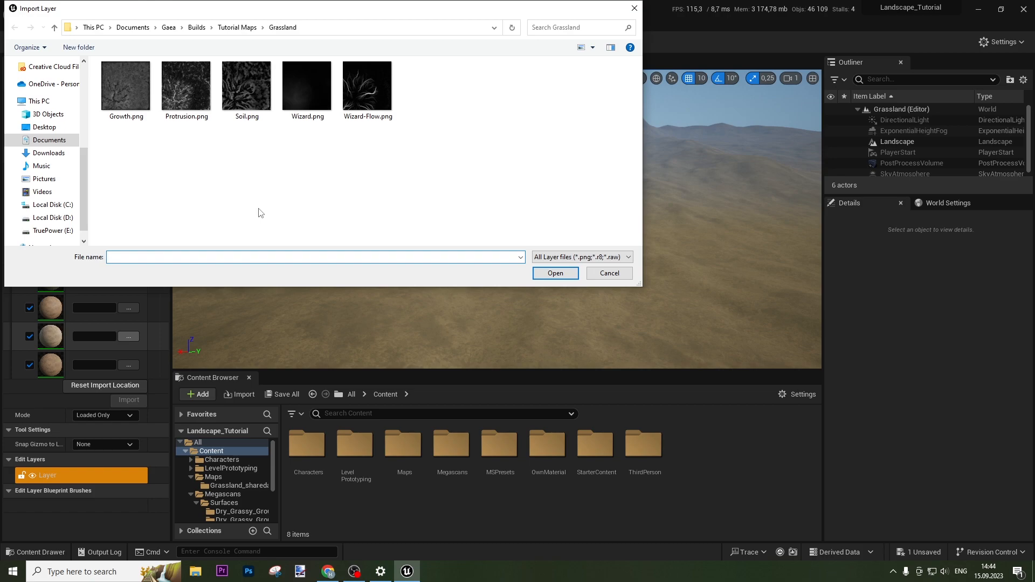
click(604, 273)
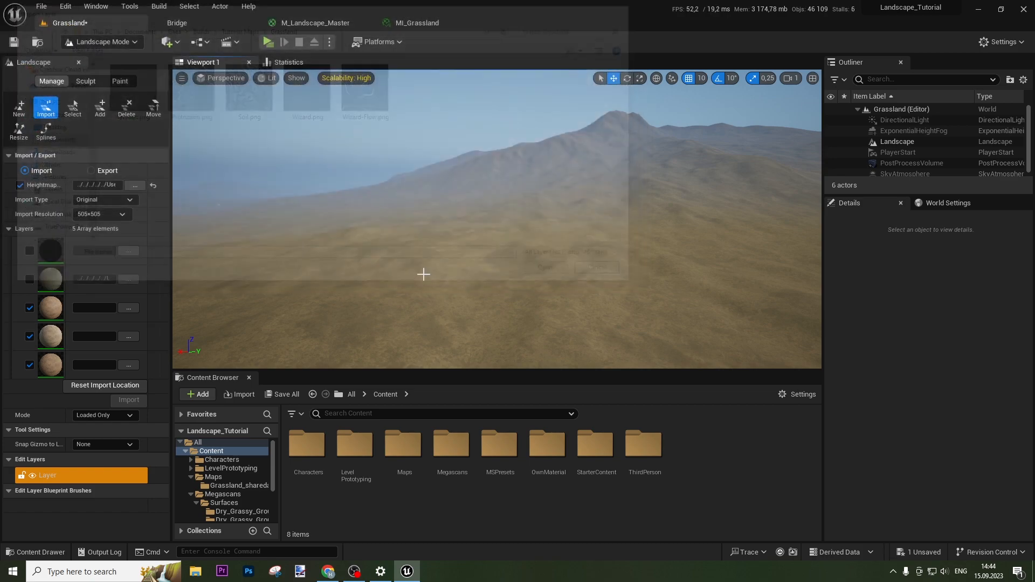
click(120, 80)
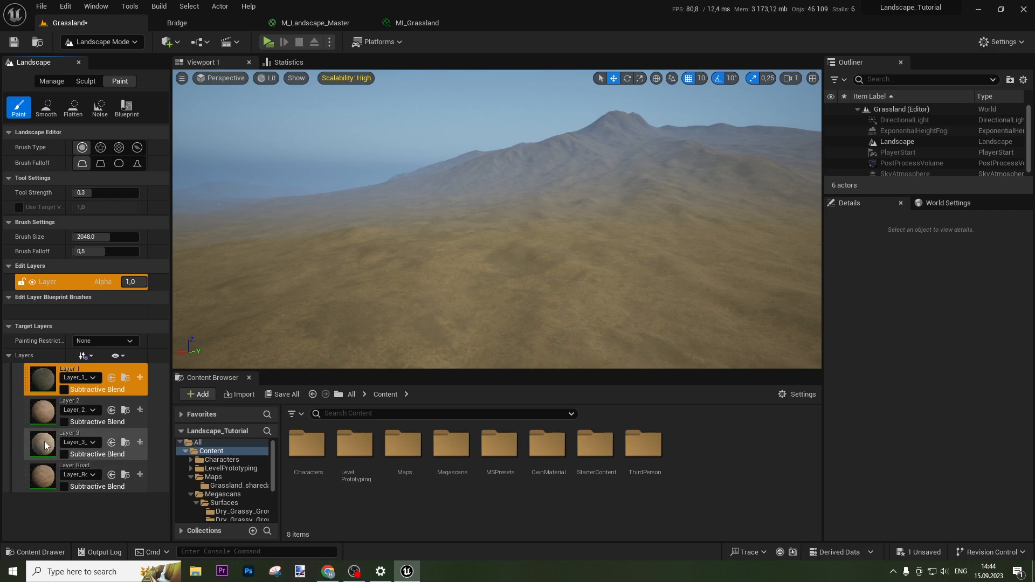
click(52, 81)
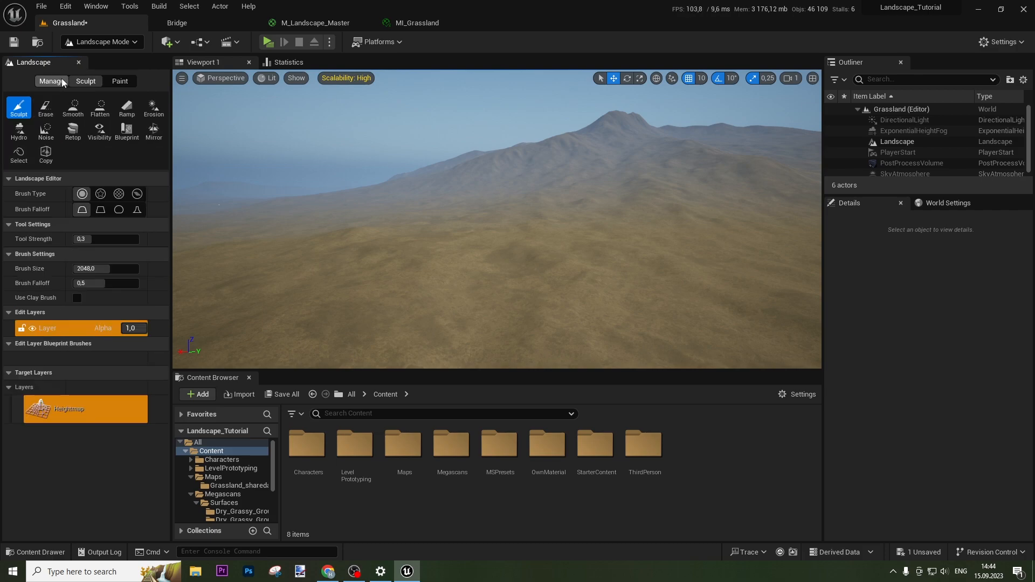
Assign Protrusion.png as the Layer 3 mask and Soil.png as the Layer 2 mask in the landscape import.
click(46, 107)
click(128, 336)
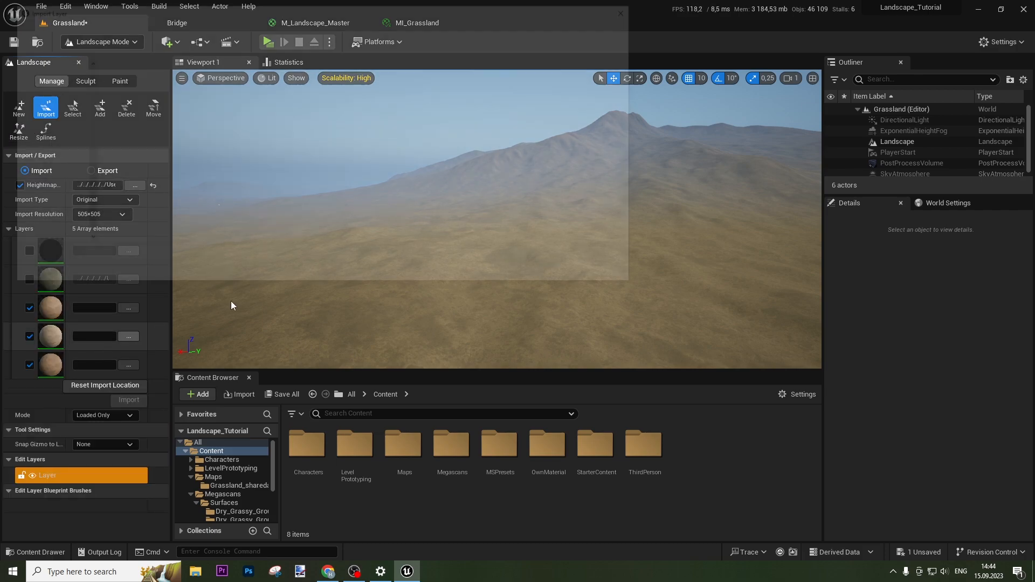
double_click(190, 87)
click(128, 308)
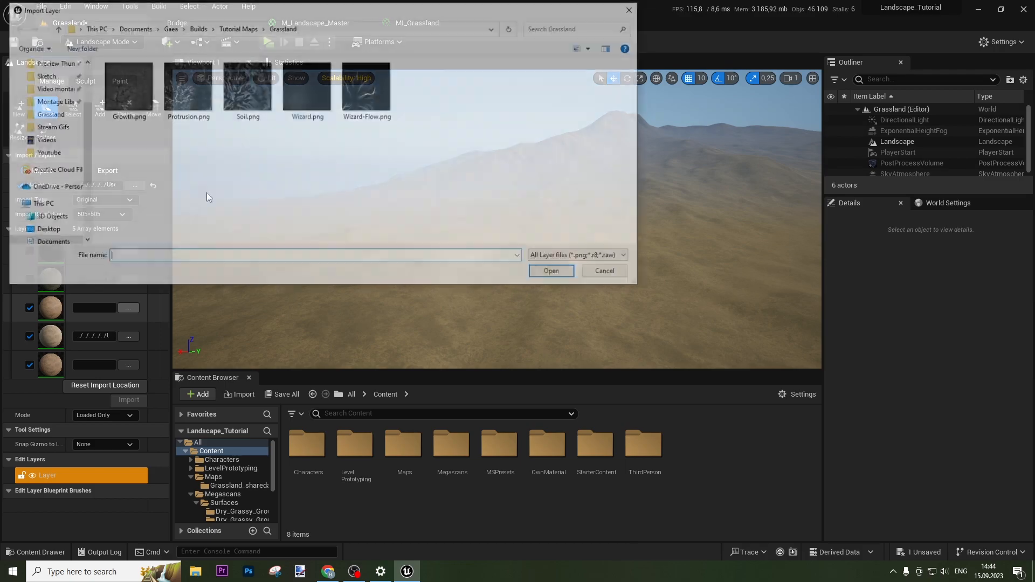
double_click(226, 105)
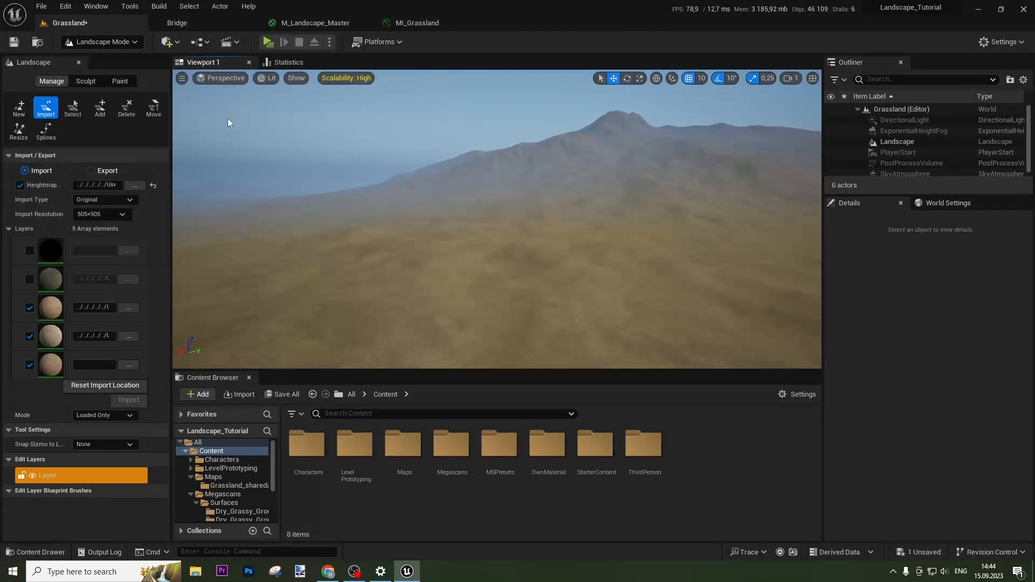
Assign Wizard-Flow.png as the Layer Road mask and import the selected layer masks into the landscape.
click(135, 365)
click(369, 108)
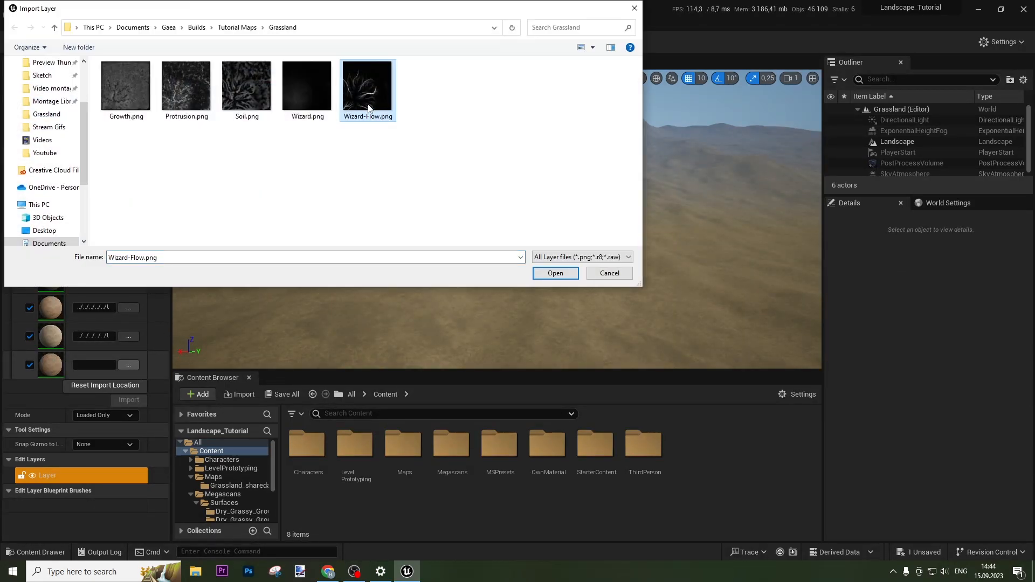
double_click(369, 108)
click(131, 400)
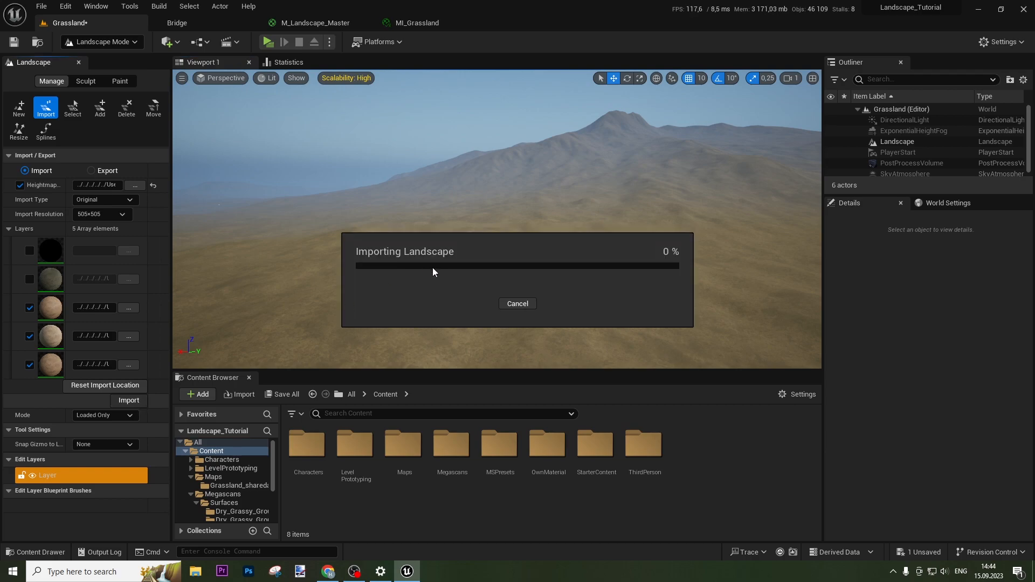
right_drag(429, 273, 491, 253)
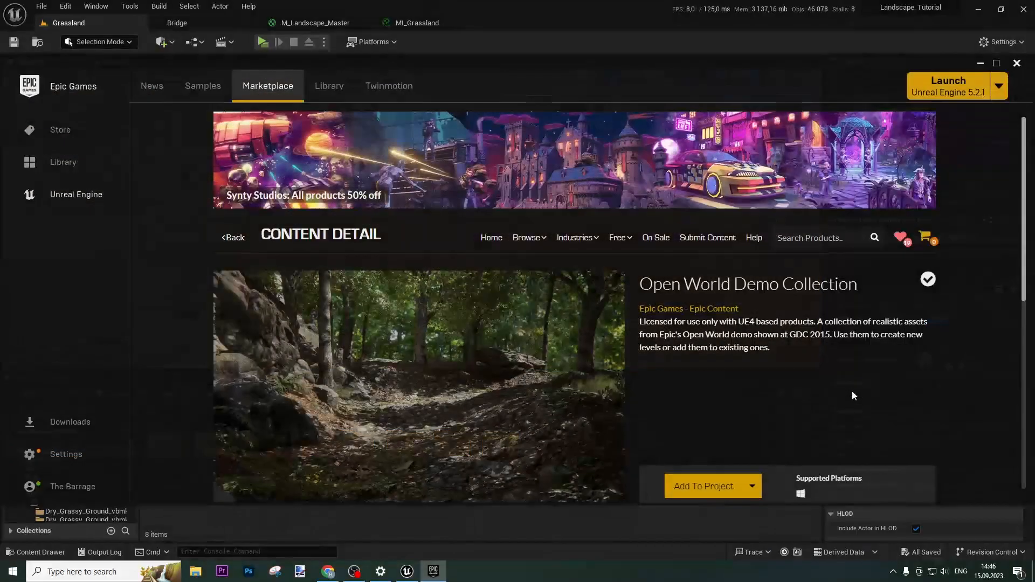
Start adding the Open World Demo Collection to a project, show all projects and select Landscape_Tutorial as the target.
scroll(786, 344, down, 3)
scroll(806, 326, up, 2)
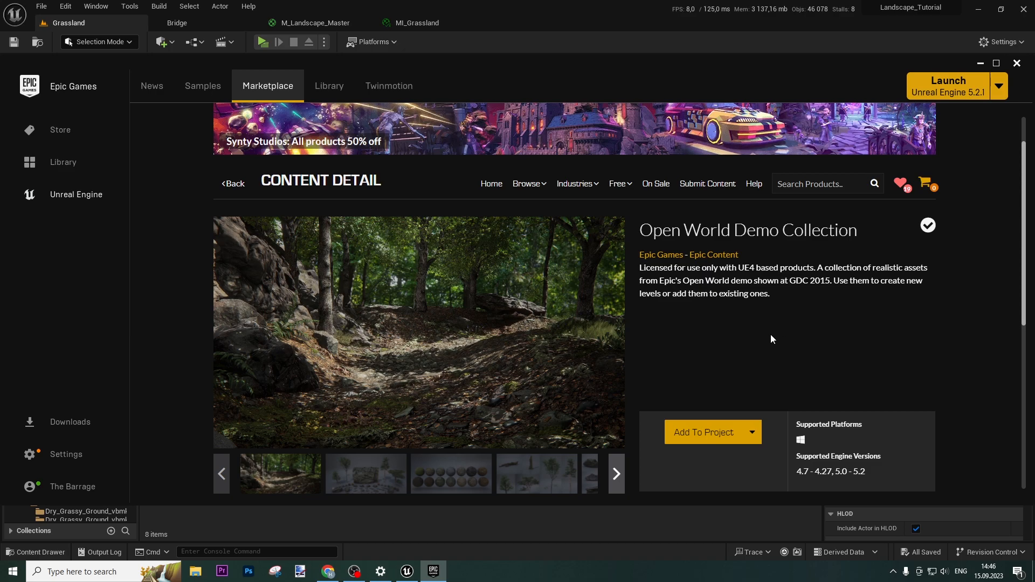
scroll(766, 341, down, 1)
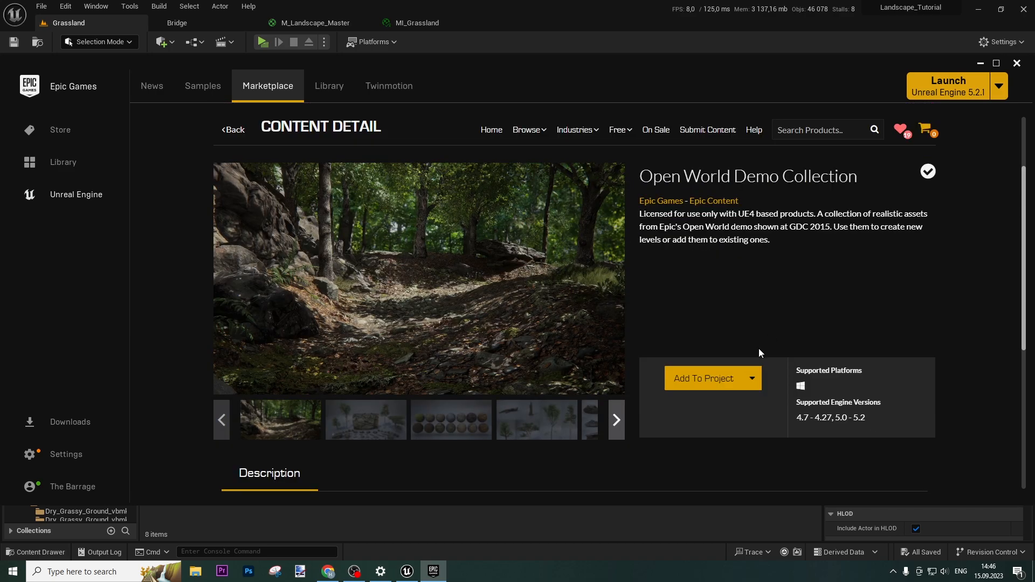
click(701, 381)
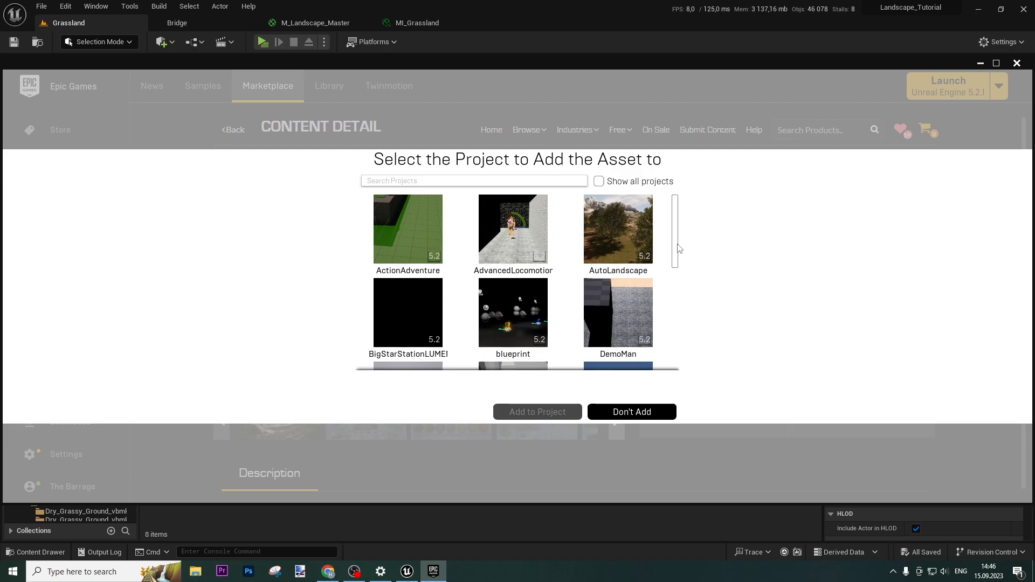
click(599, 181)
scroll(669, 291, down, 5)
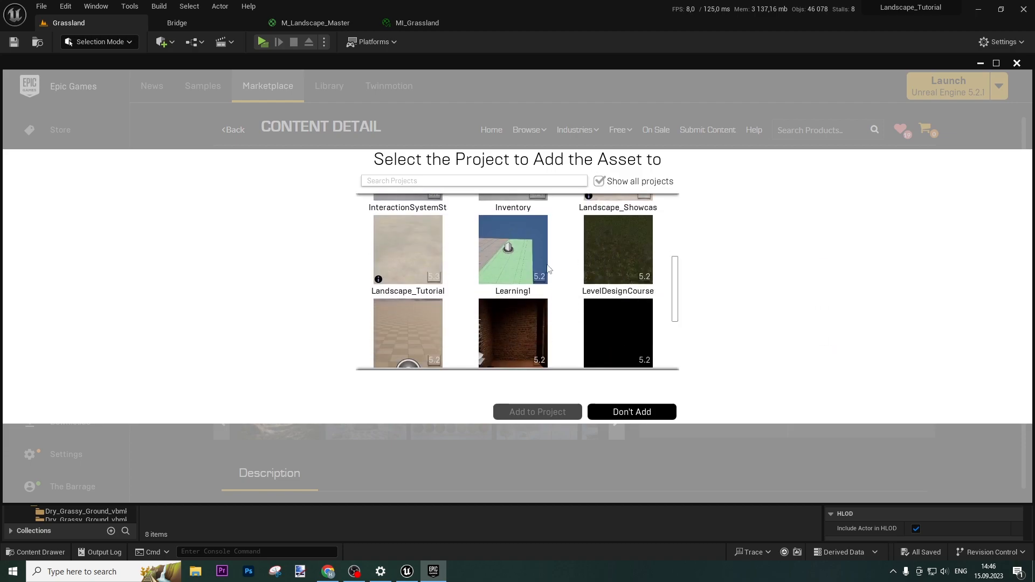
scroll(618, 264, down, 1)
click(418, 222)
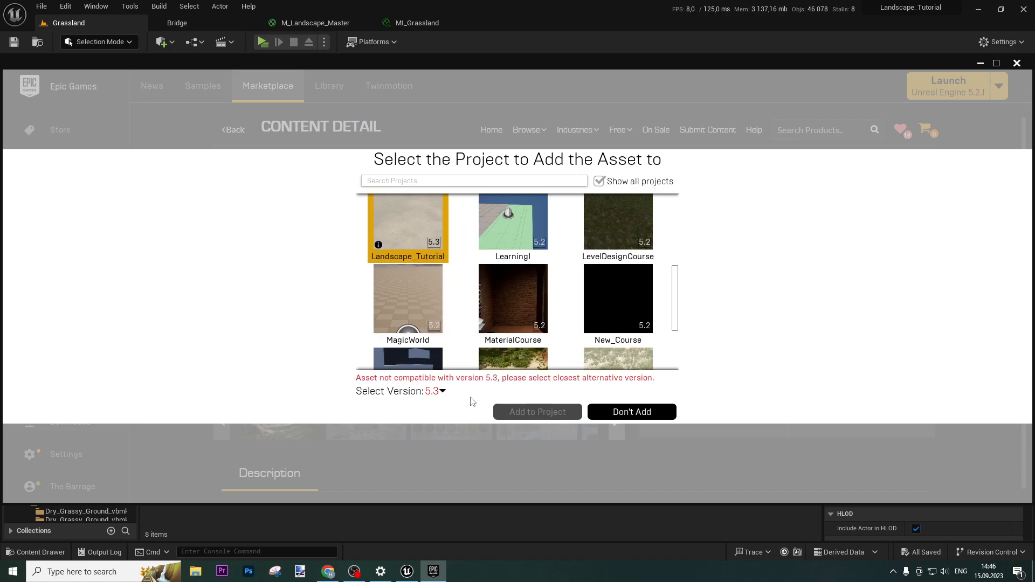
Set the asset version to 5.2 and add the collection to the Landscape_Tutorial project.
click(439, 393)
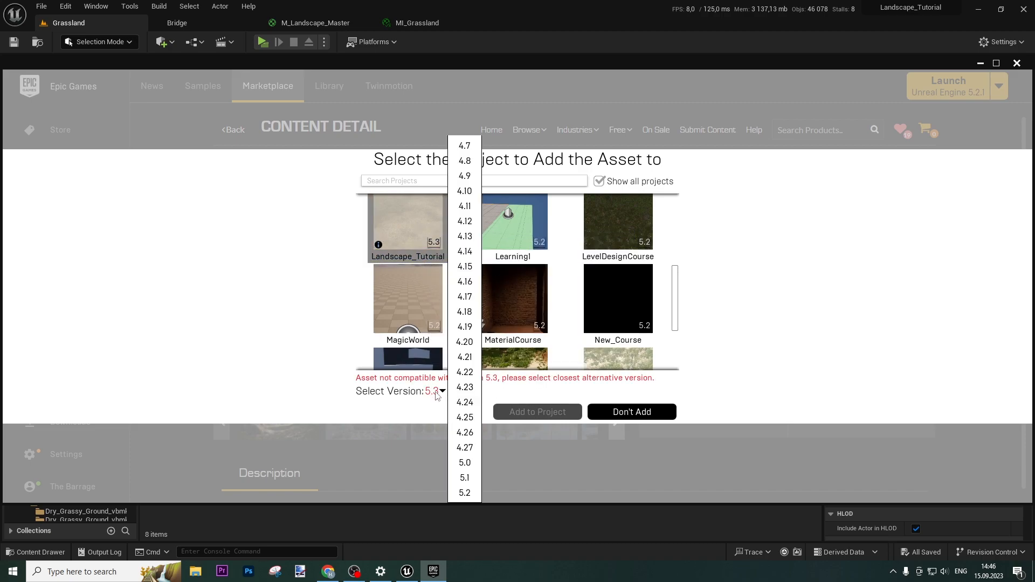
click(465, 492)
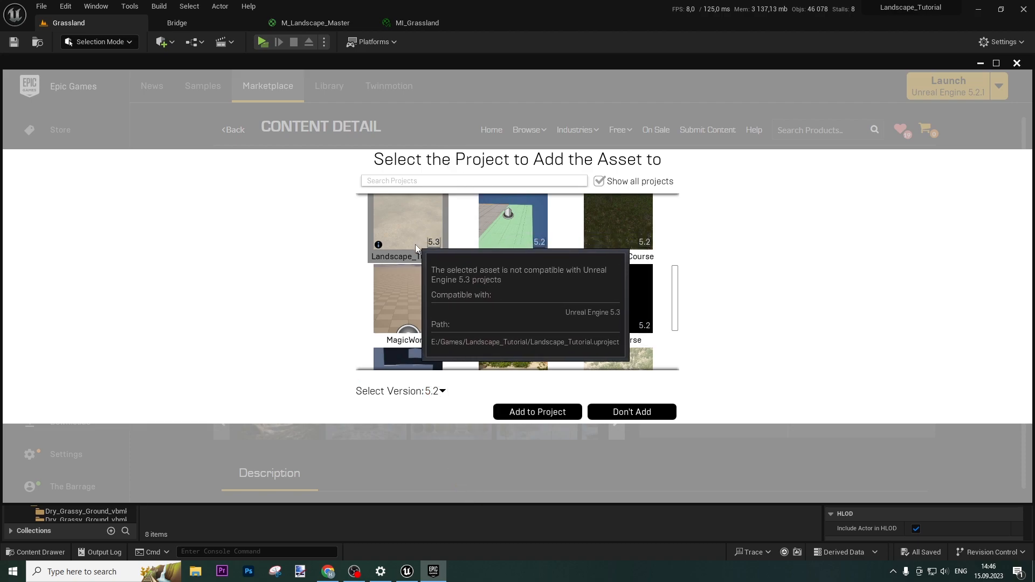
click(539, 415)
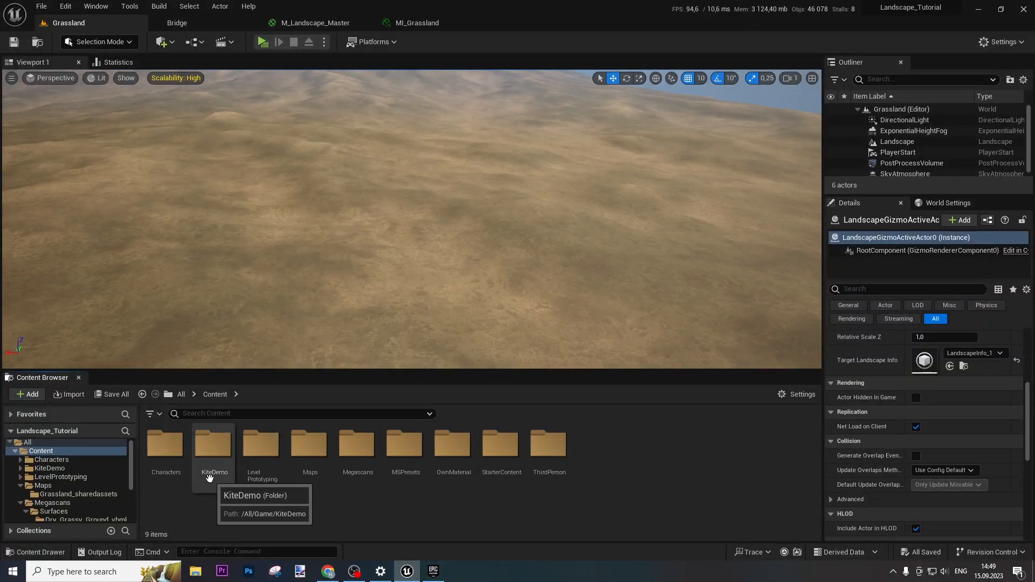
Return to the Grassland level and open the Environments folder inside KiteDemo to examine the added assets.
click(216, 445)
double_click(217, 445)
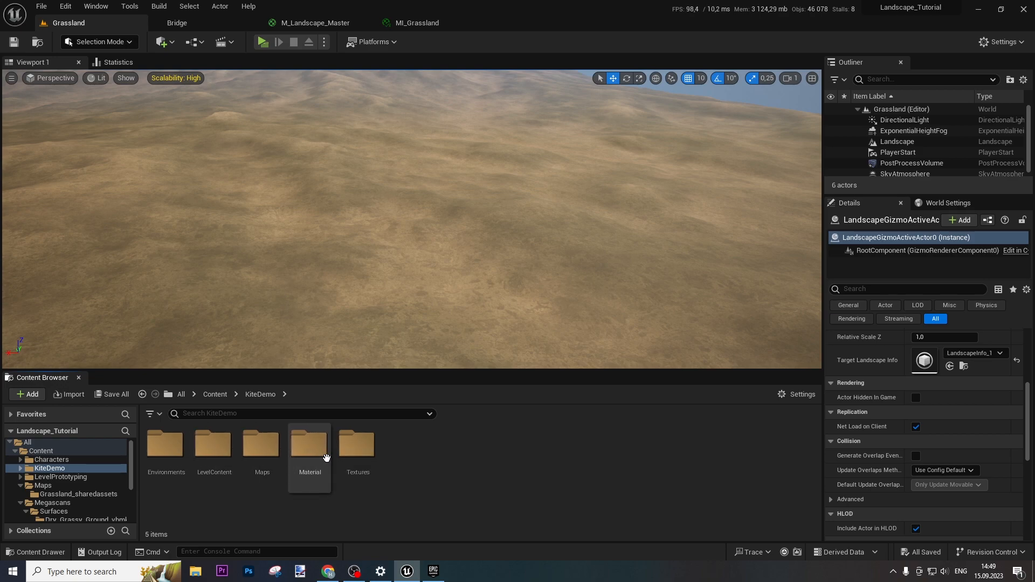
double_click(165, 446)
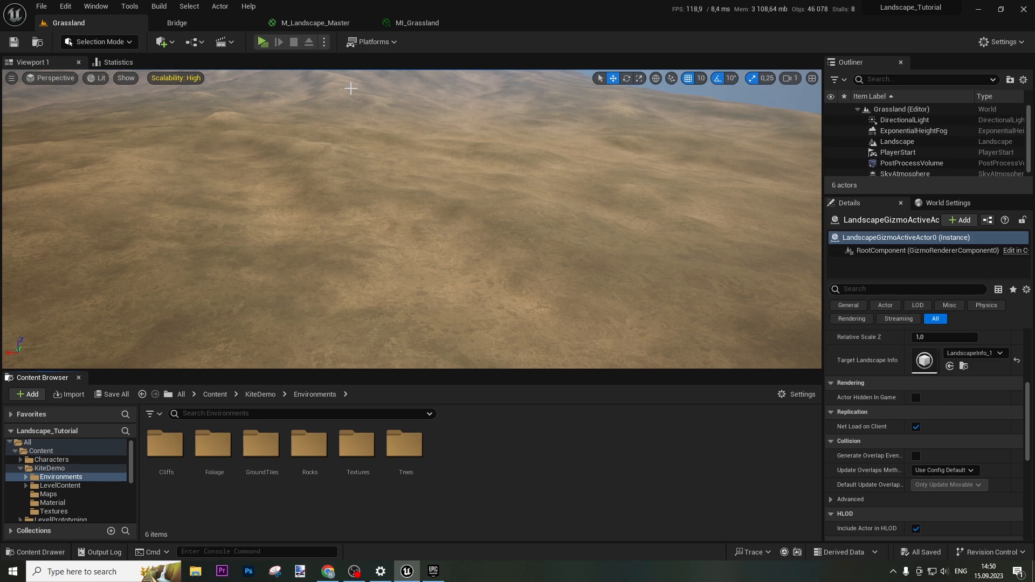
Open the M_Landscape_Master graph and add a Landscape Grass Output node in the empty area above the layer blend.
click(332, 27)
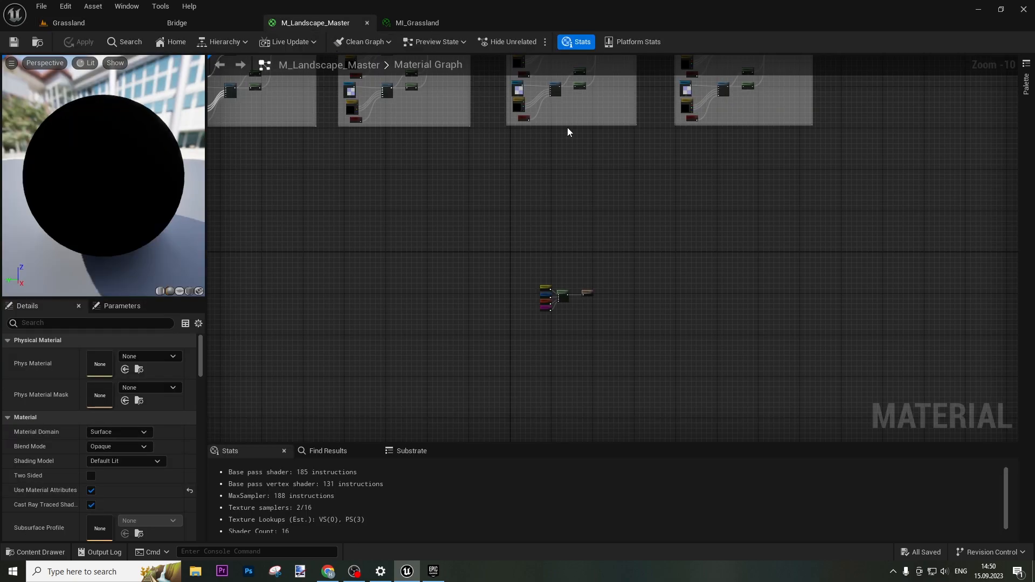
scroll(623, 286, up, 8)
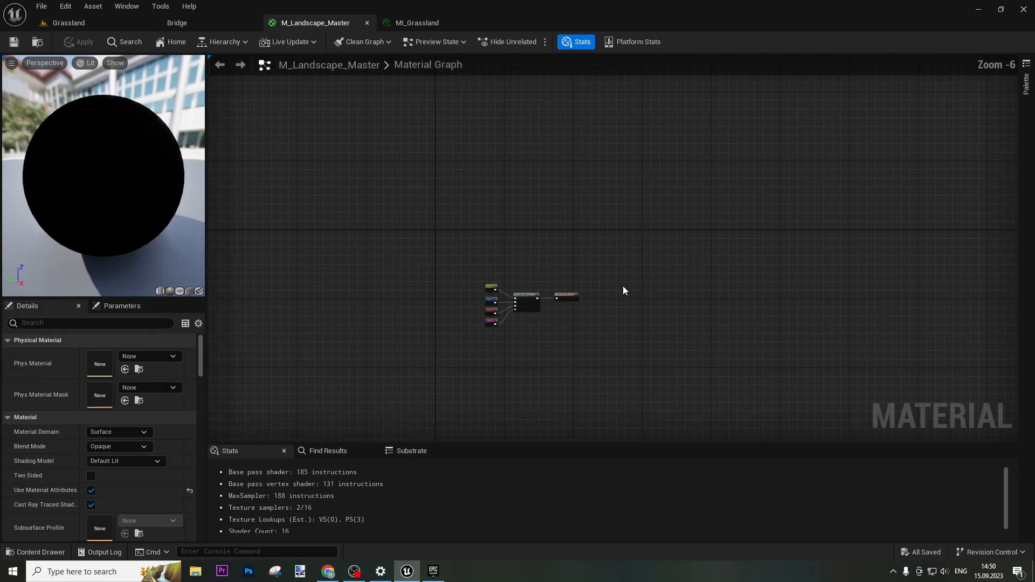
right_drag(369, 169, 509, 261)
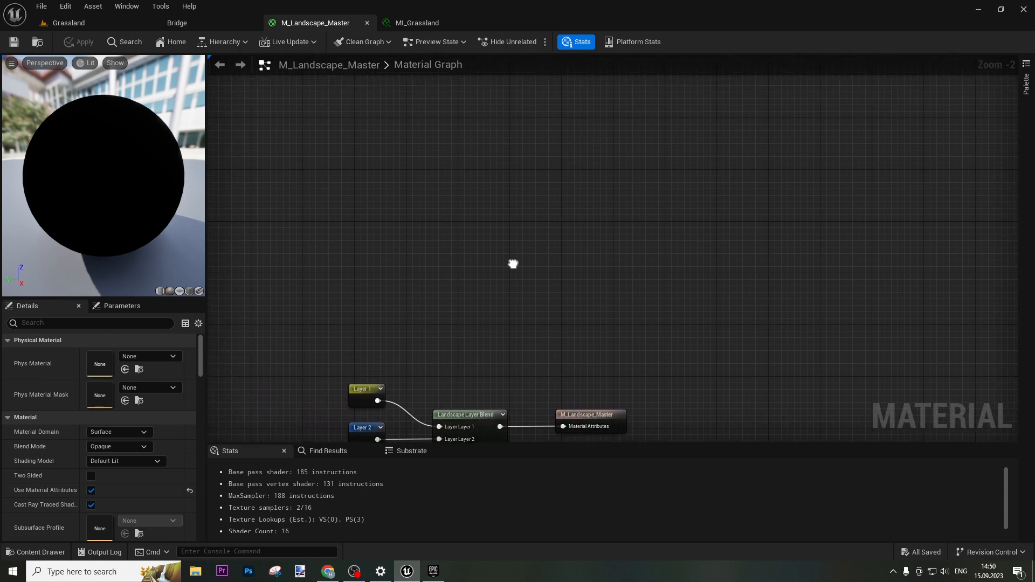
right_click(532, 211)
text(grass)
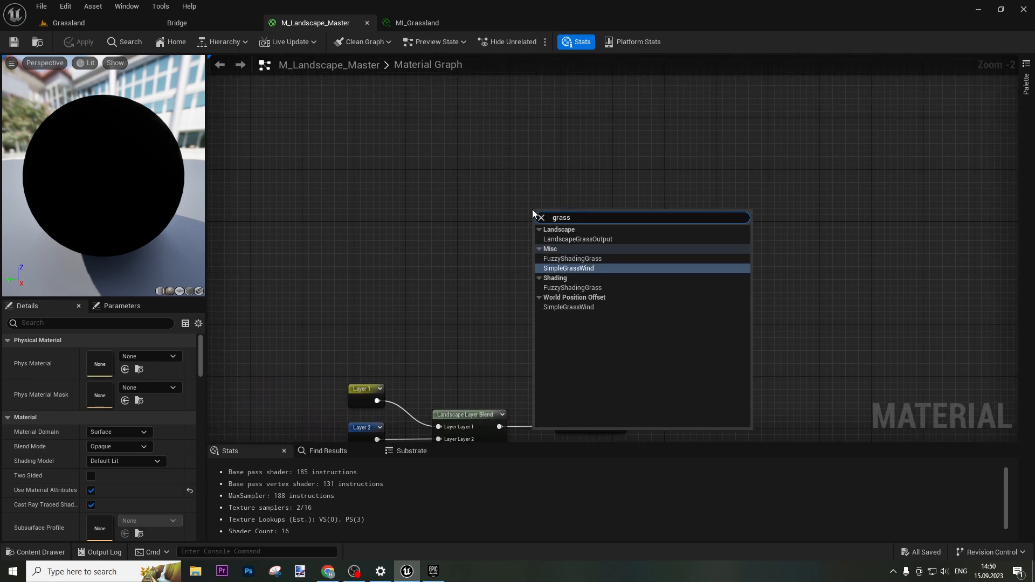
key(Up)
key(Up)
key(Up)
key(Return)
scroll(549, 176, up, 2)
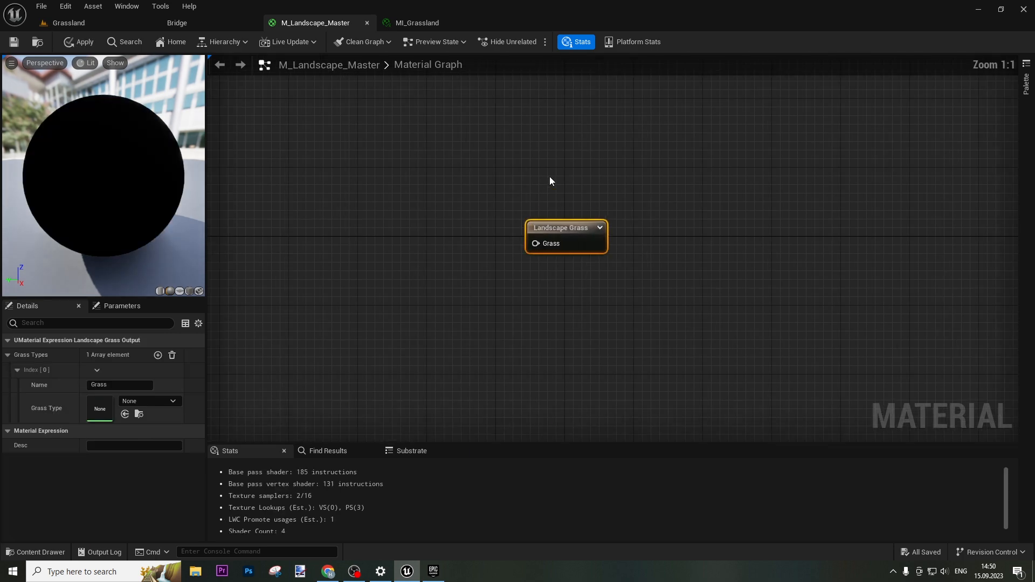
Add a Landscape Layer Sample node beside the Landscape Grass node and name its parameter Layer 1.
right_click(383, 186)
text(layer samp)
key(Return)
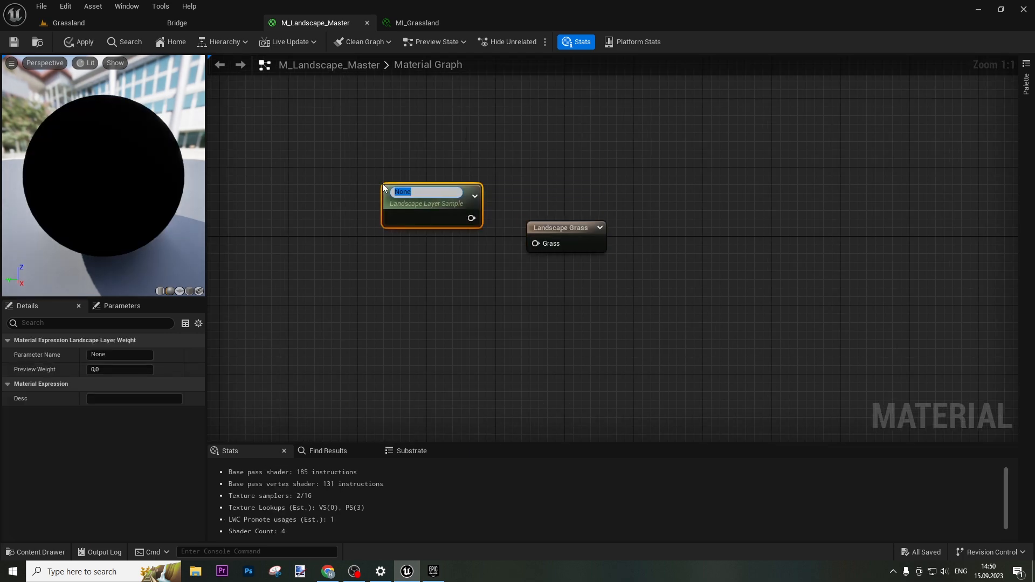
text(Layer 1)
key(Return)
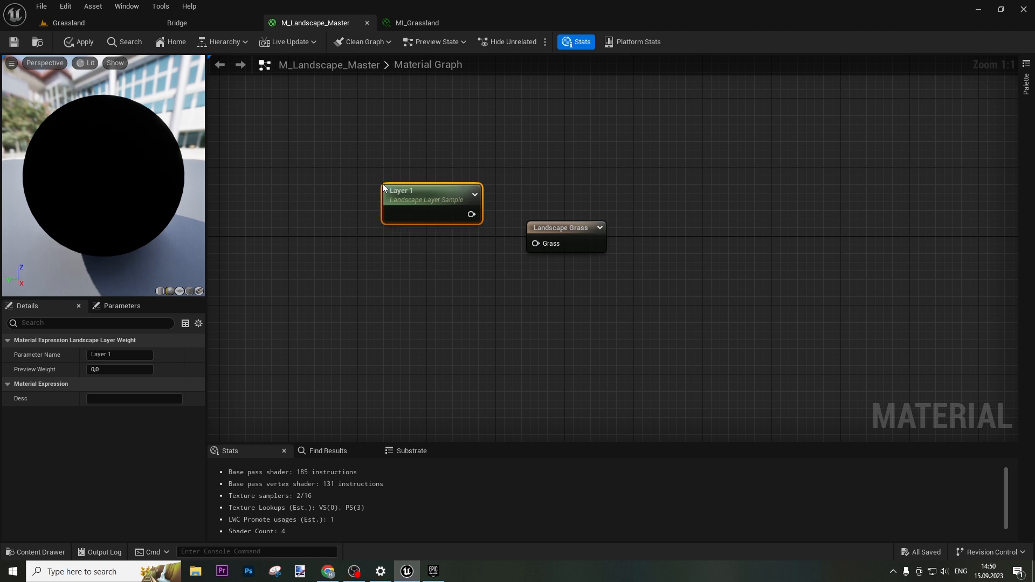
Connect the Layer 1 sample to the Grass input of the Landscape Grass node and apply the material.
right_drag(442, 358, 524, 116)
right_drag(520, 171, 507, 348)
drag(541, 150, 625, 153)
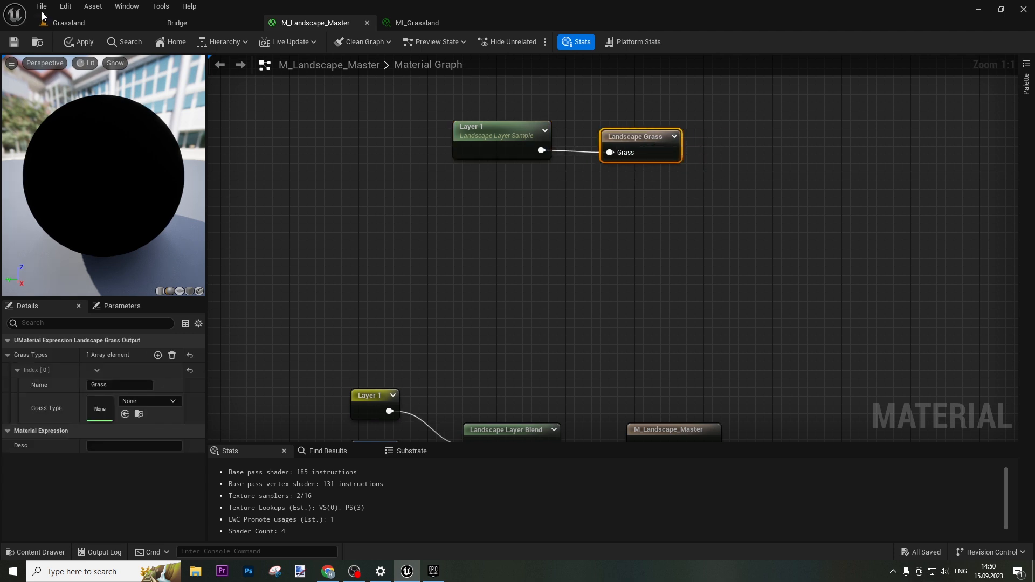
click(91, 48)
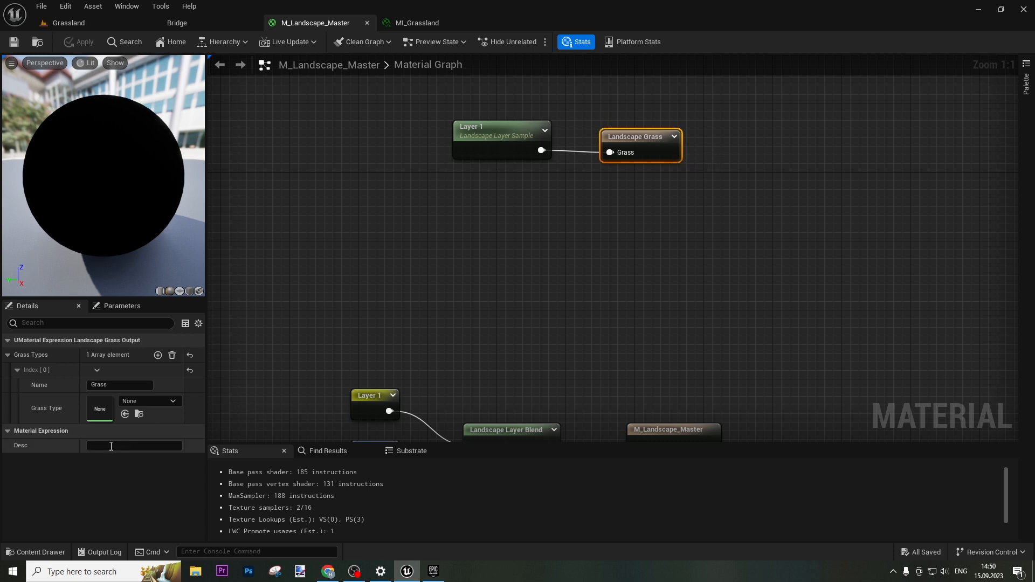
Create a Landscape Grass Type asset named LGT_Grassland in the OwnMaterial folder of the Grassland project and open it.
click(77, 22)
click(202, 395)
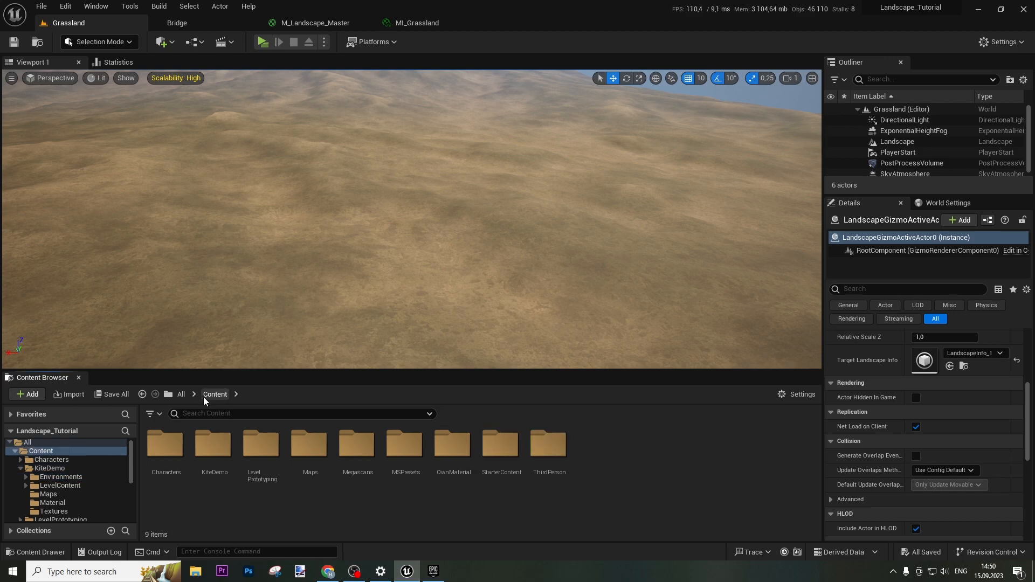
double_click(453, 446)
right_click(346, 462)
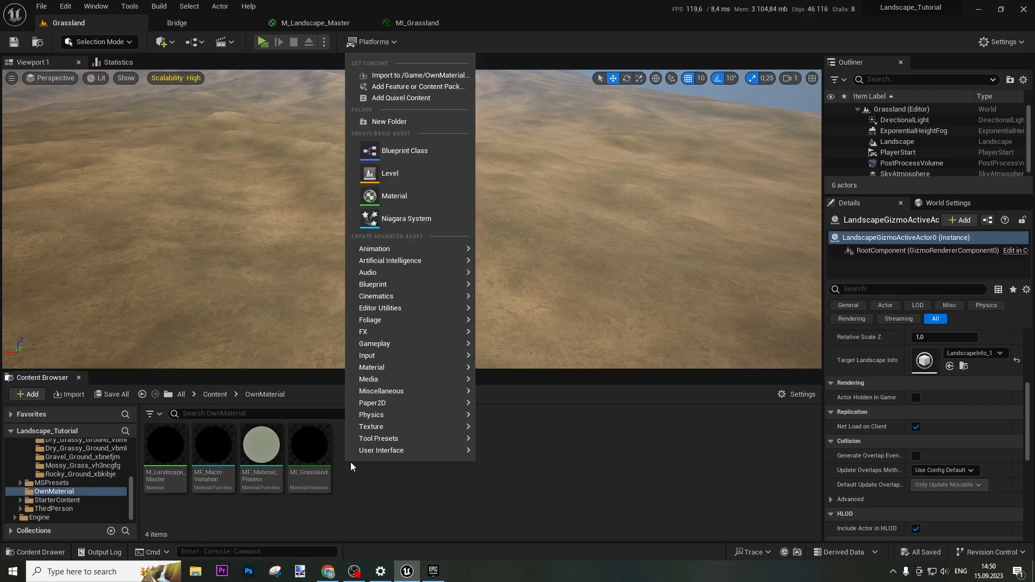
mouse_move(387, 319)
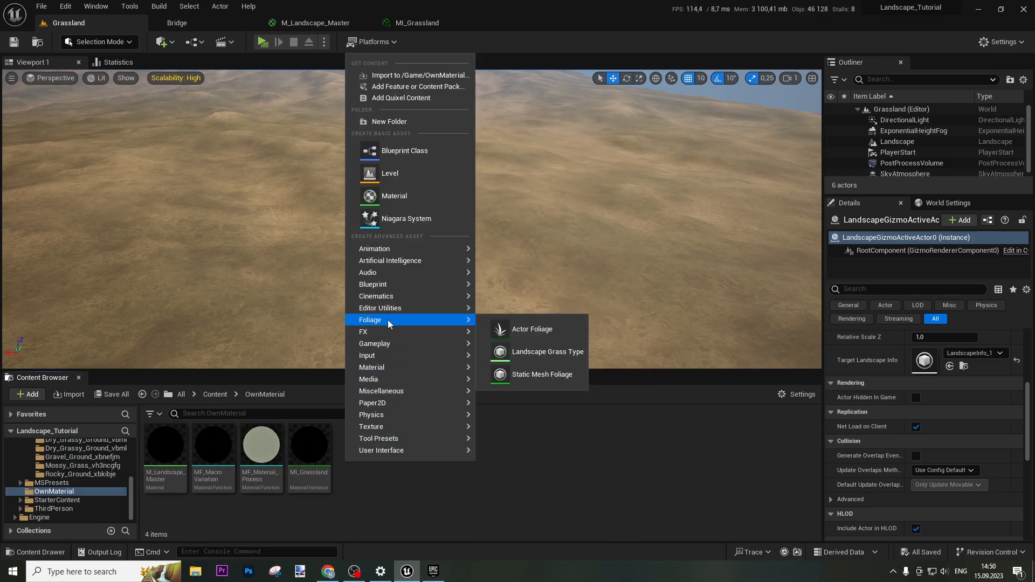
click(545, 352)
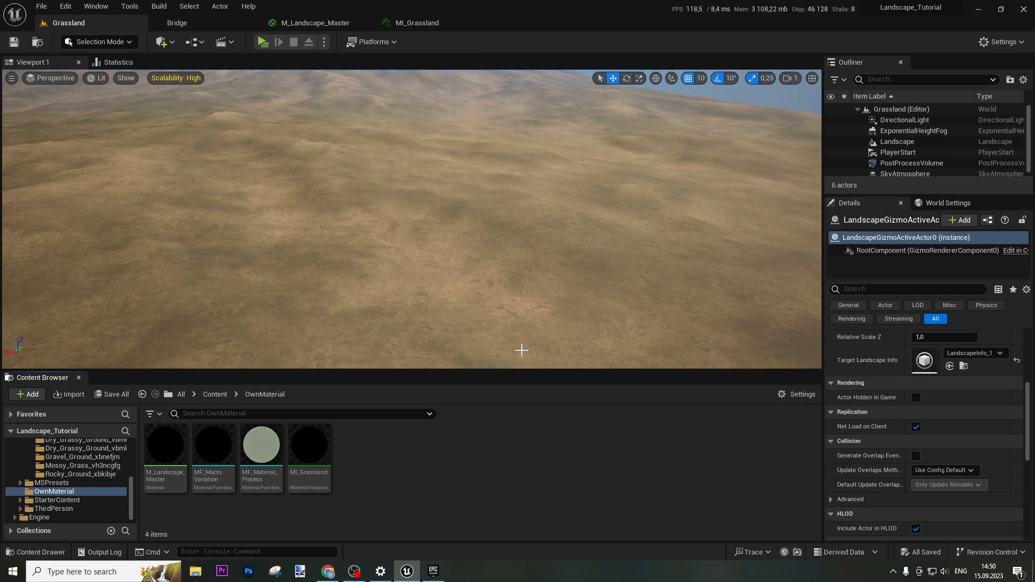
text(LGT)
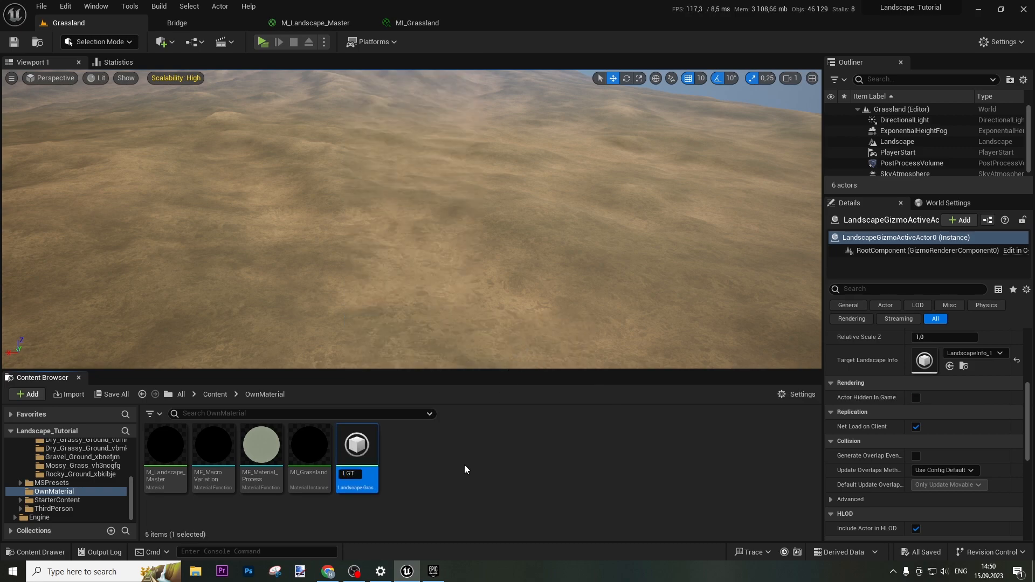
text(_Grassland)
key(Return)
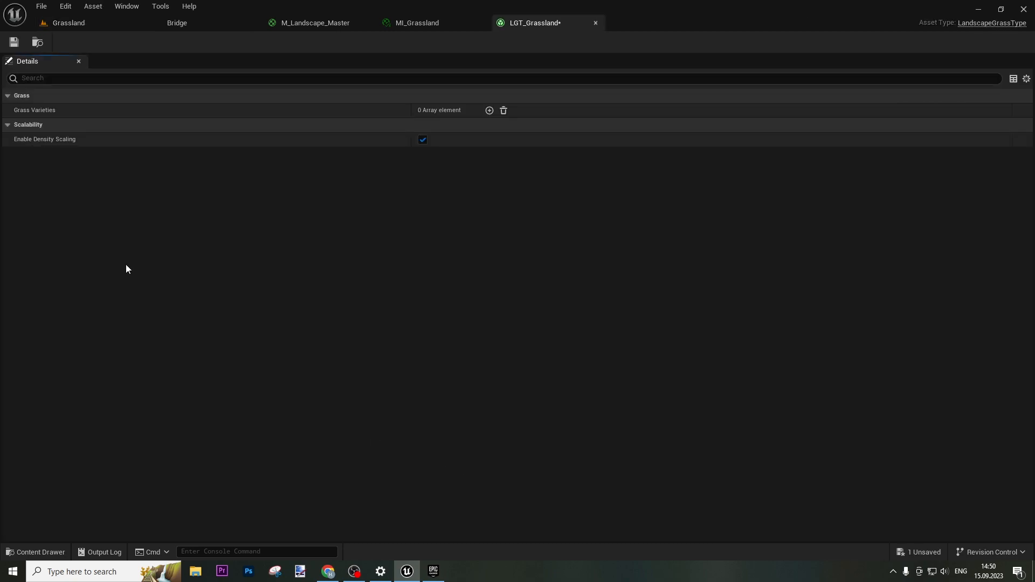
Add three grass varieties and assign SM_FieldGrass_01 as the mesh of the first one.
click(489, 111)
click(489, 111)
click(489, 111)
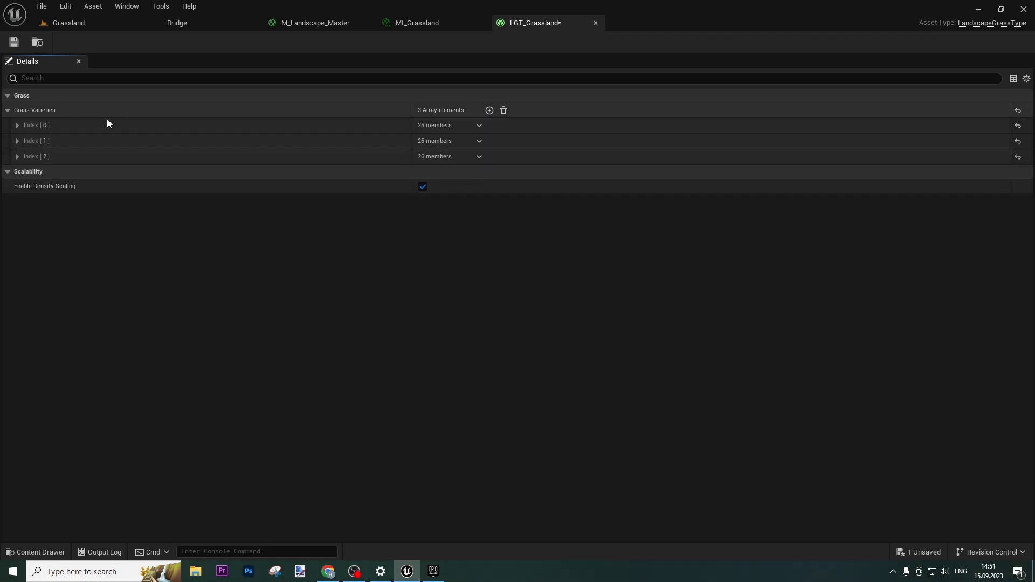
click(17, 126)
click(499, 141)
text(grass)
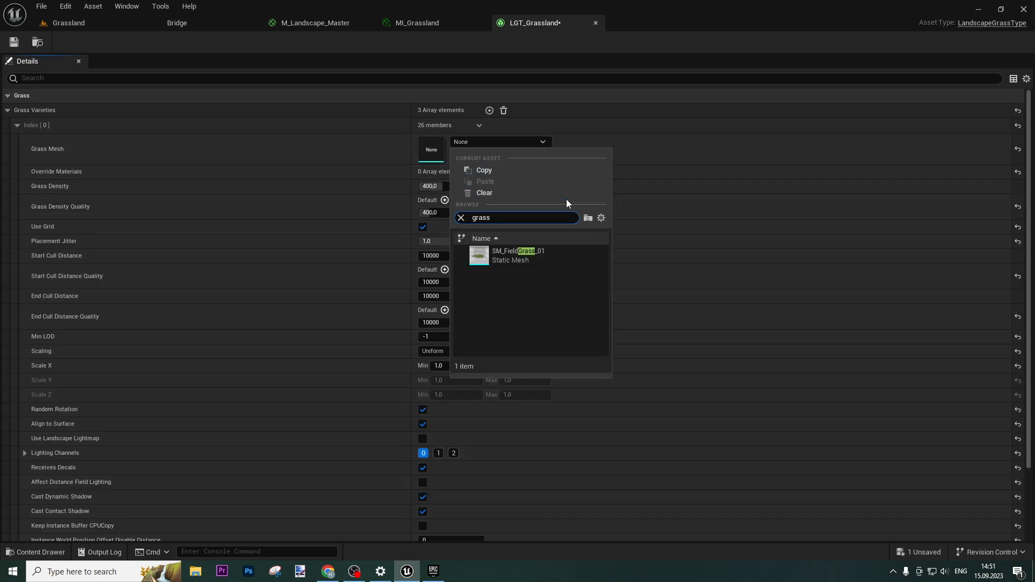
click(526, 259)
Set the field grass variety's Grass Density and default Grass Density Quality to 300.
click(452, 186)
text(3)
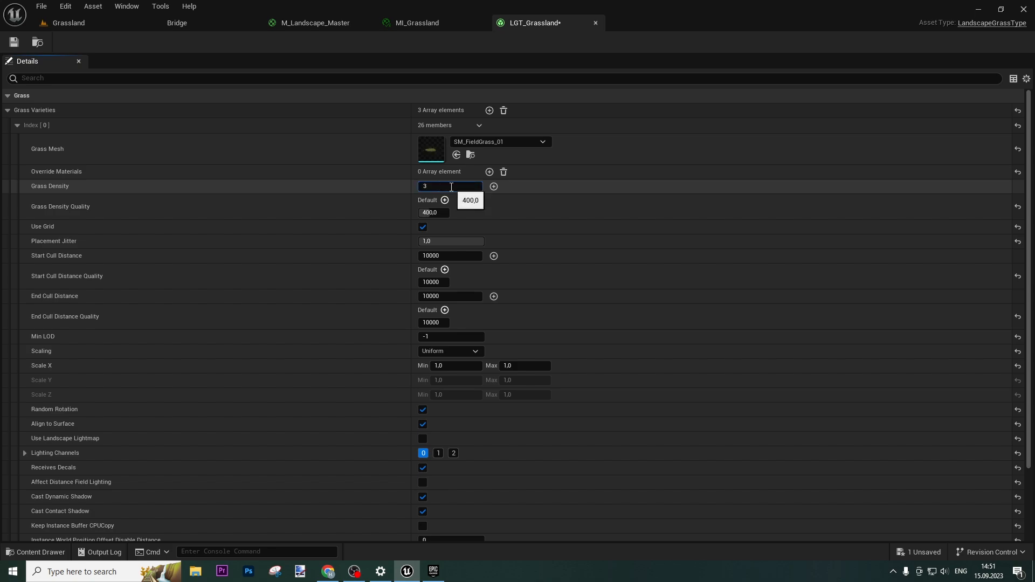
click(441, 213)
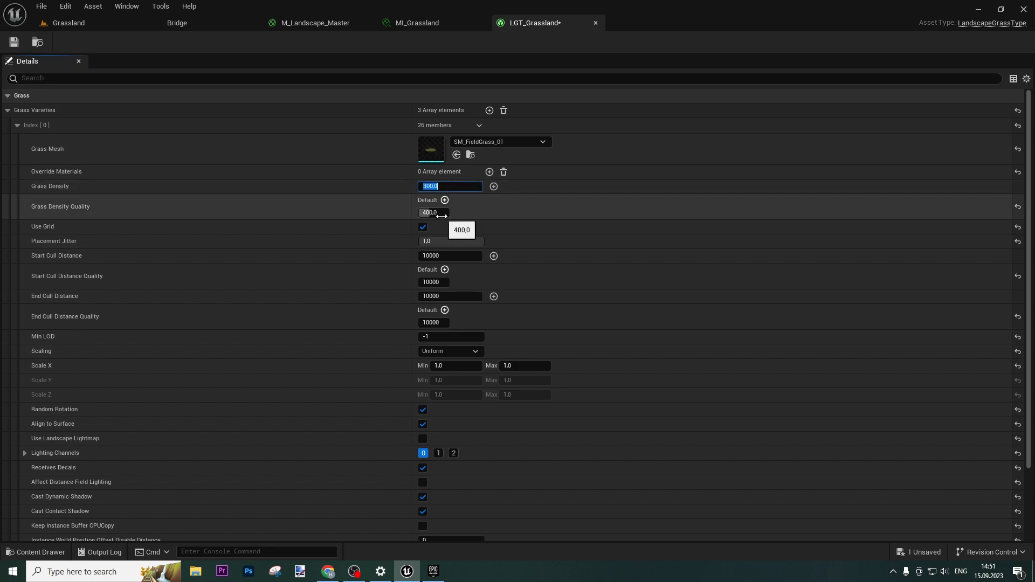
text(300)
key(Return)
Set the field grass variety's Start Cull Distance, Start Cull Distance Quality and End Cull Distance to 12000.
click(452, 255)
text(12000)
key(Tab)
text(120)
key(Tab)
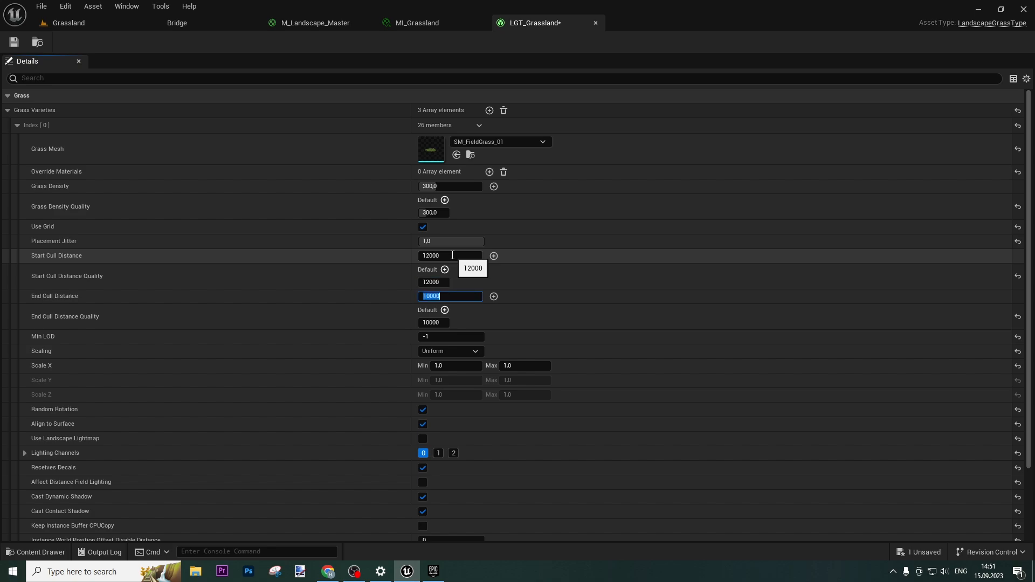
text(12000)
key(Return)
Set the field grass variety's Scale X range to 0,8 minimum and 1,2 maximum, and save the asset.
click(462, 365)
text(0,8)
key(Tab)
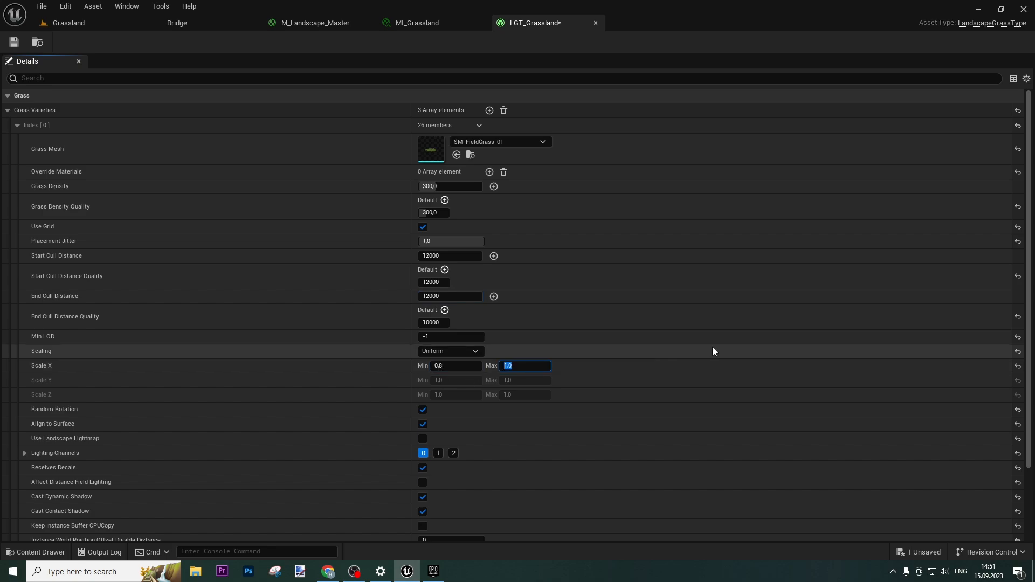
text(1,2)
click(15, 43)
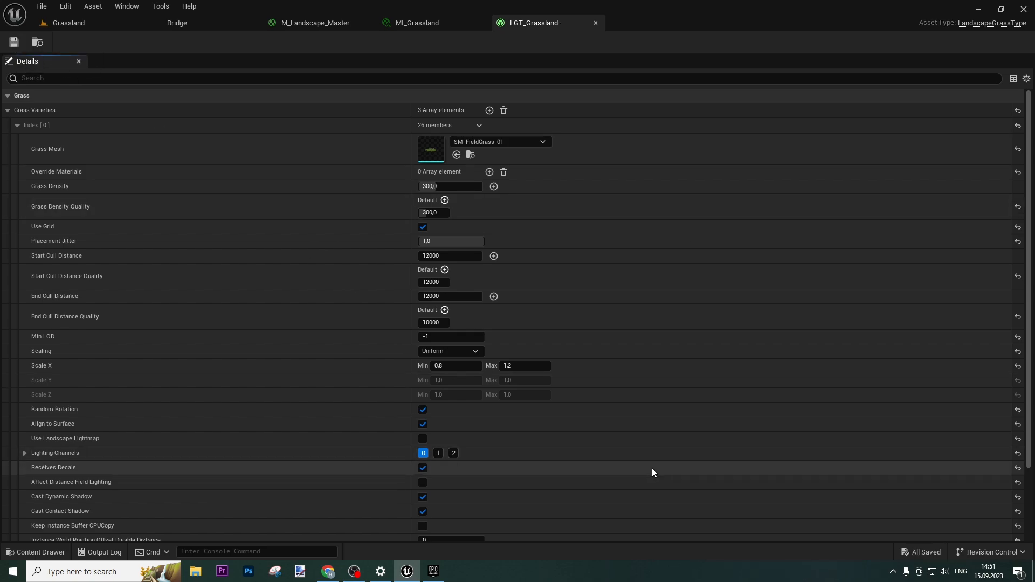
Expand the second grass variety and assign the flower mesh SM_Buttercup_Patch_01 to it.
scroll(320, 410, down, 3)
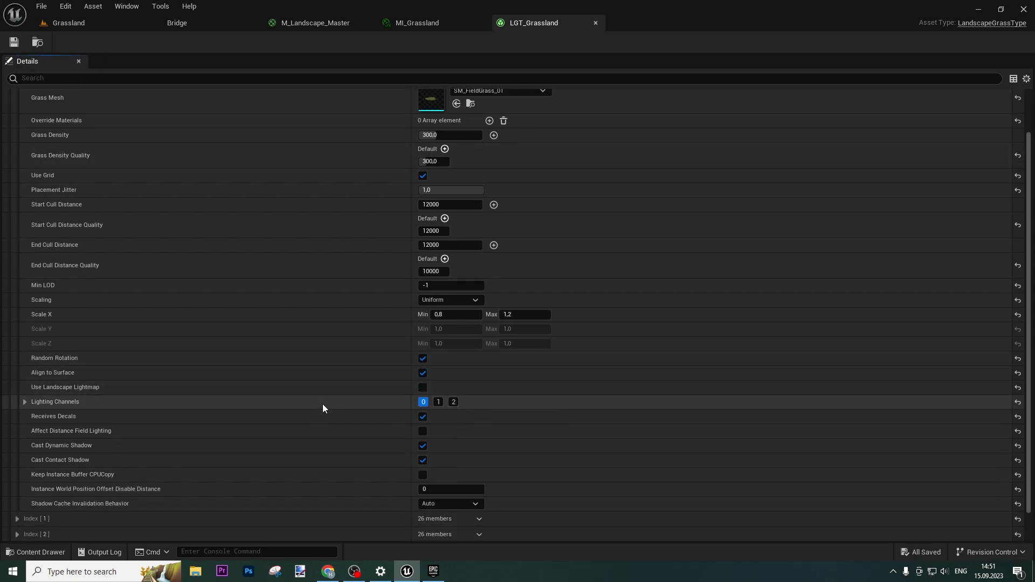
scroll(323, 408, down, 2)
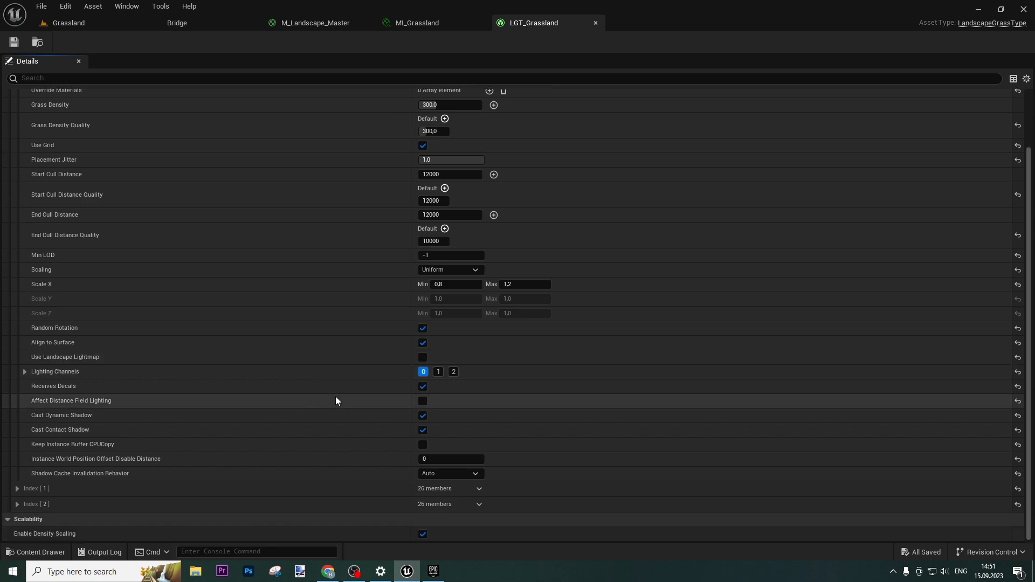
click(22, 488)
scroll(27, 509, down, 8)
click(462, 368)
text(flower)
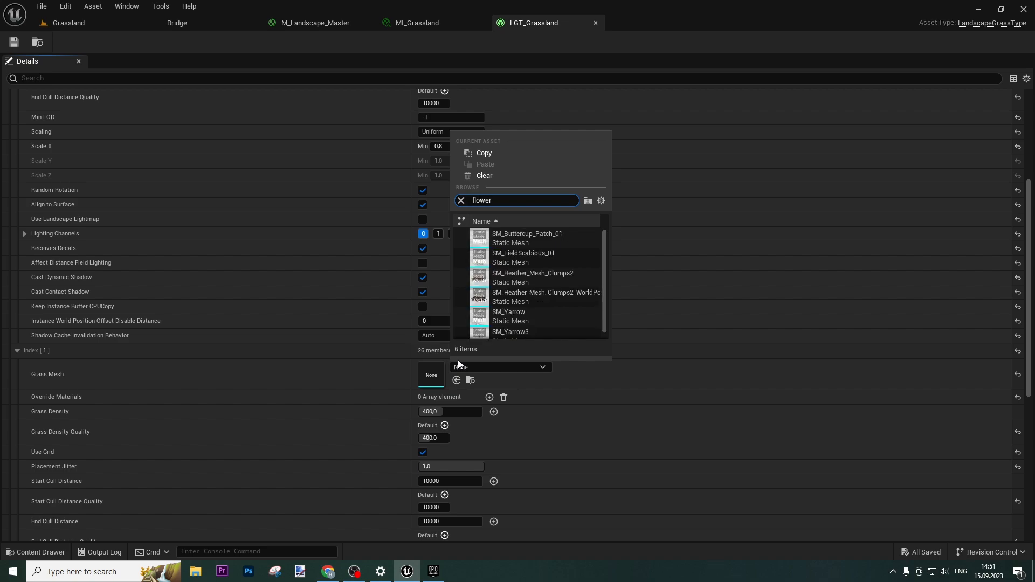
click(554, 240)
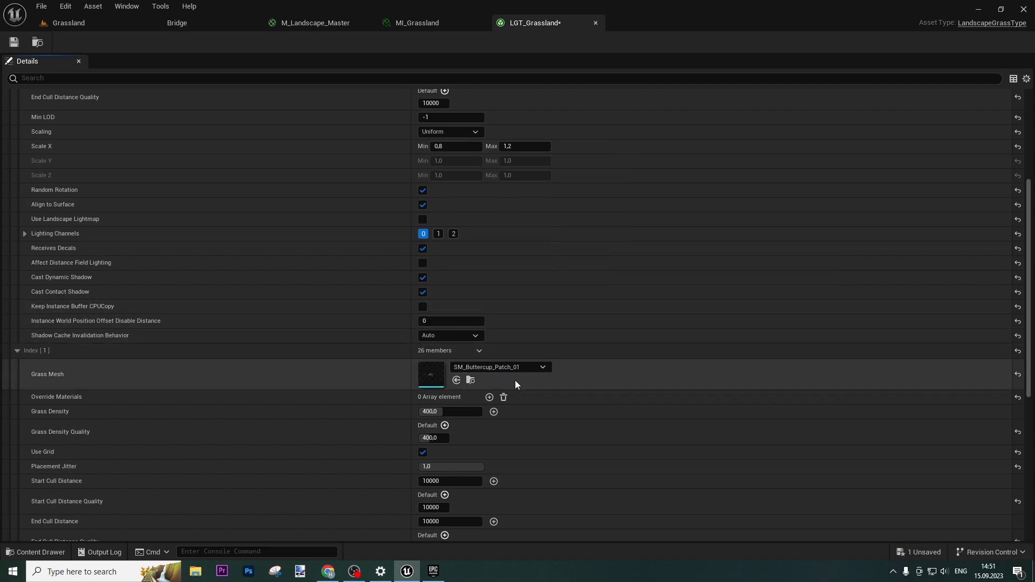
Set the buttercup variety's Grass Density and default Grass Density Quality to 40.
click(438, 410)
text(40)
key(Return)
click(435, 439)
text(40)
key(Return)
text(35,0)
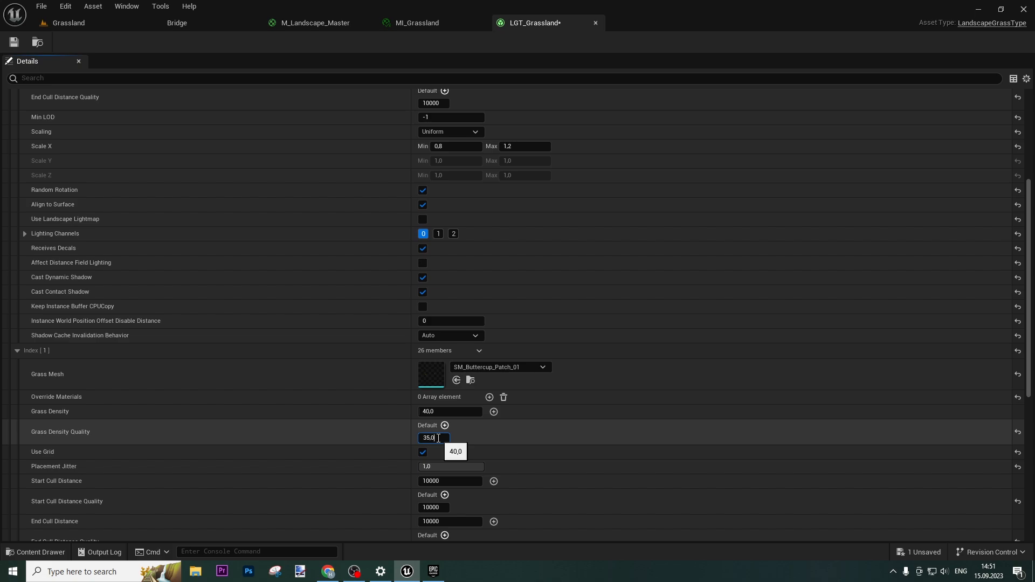
key(Return)
key(Return)
Set the buttercup variety's maximum Scale X to 1,1.
scroll(342, 452, down, 5)
scroll(325, 455, down, 3)
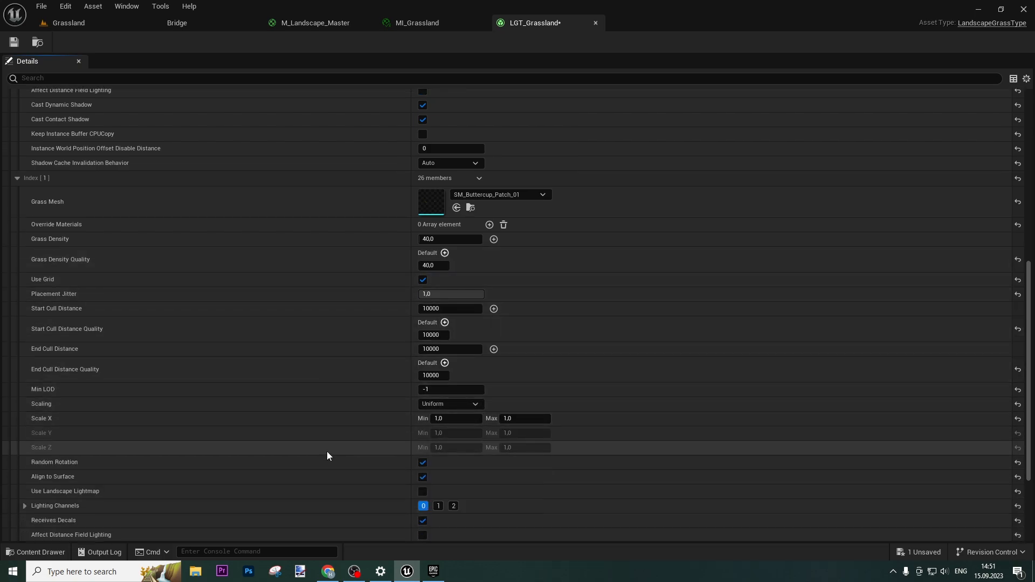
click(454, 419)
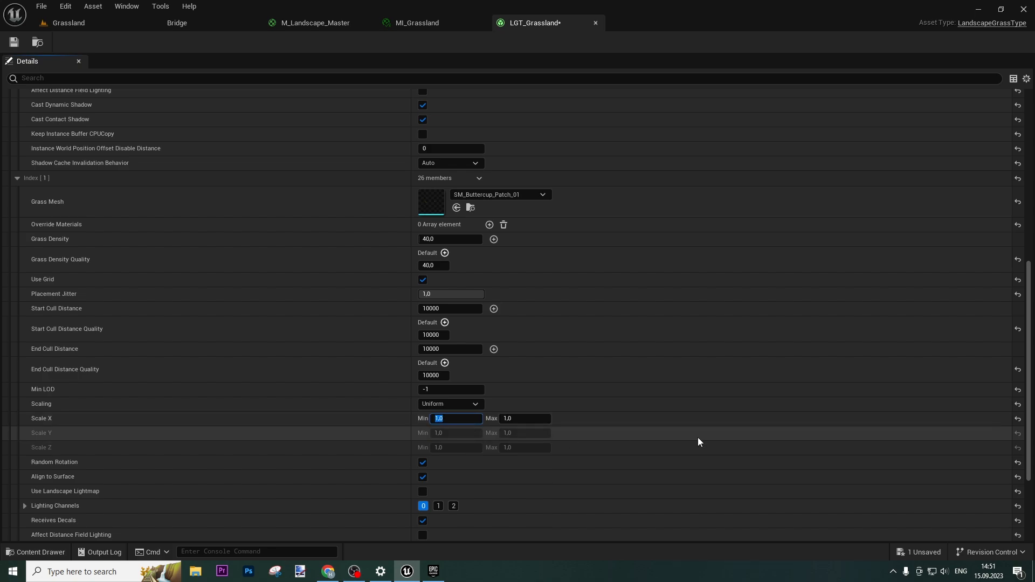
key(Tab)
text(1)
key(Return)
click(303, 446)
Expand the third grass variety and assign the flower mesh SM_Yarrow to it.
scroll(302, 448, down, 5)
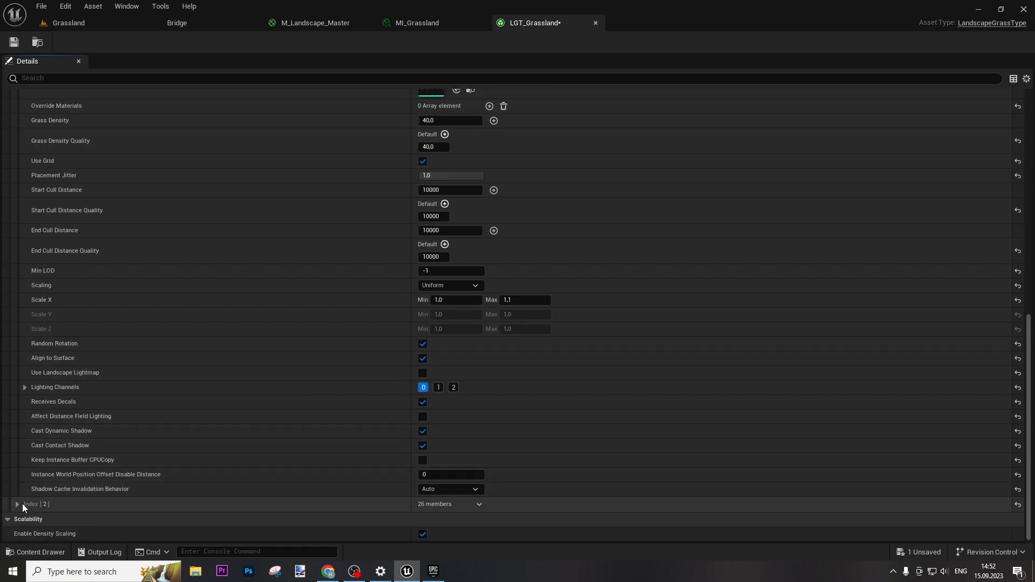
scroll(297, 457, down, 5)
click(477, 386)
text(flower)
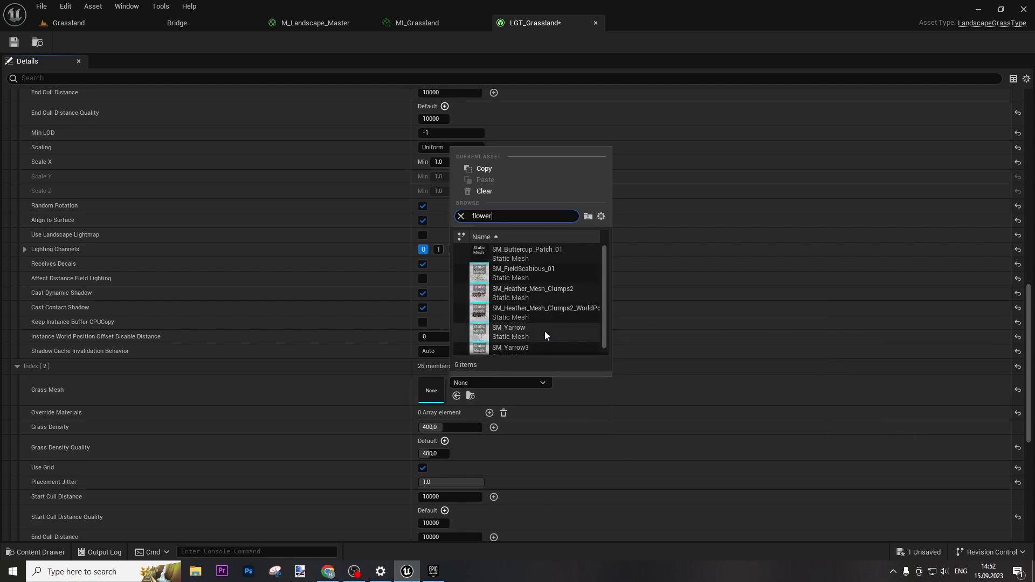
scroll(545, 334, down, 1)
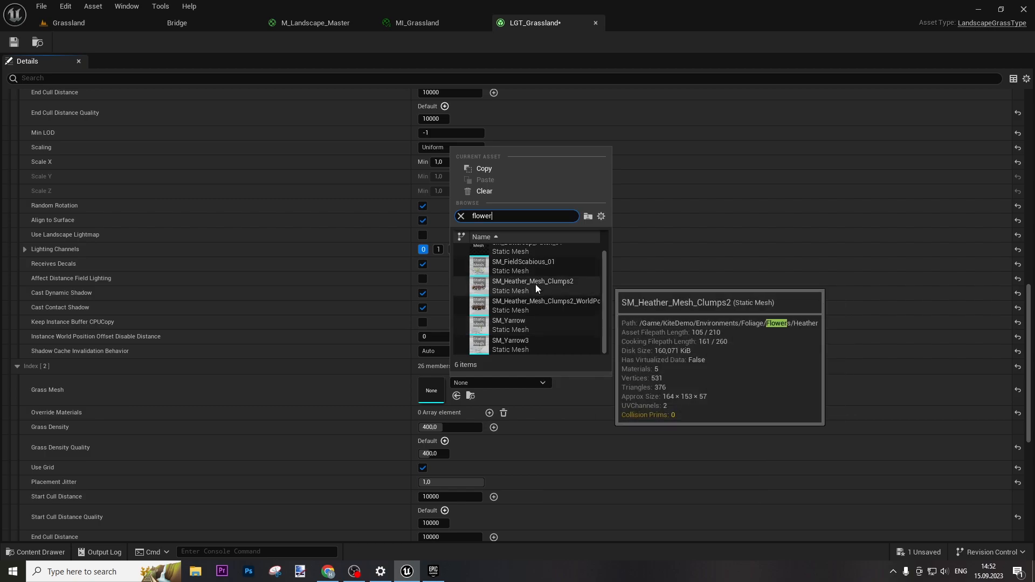
click(528, 326)
Set the yarrow variety's Grass Density and default Grass Density Quality to 10.
click(449, 427)
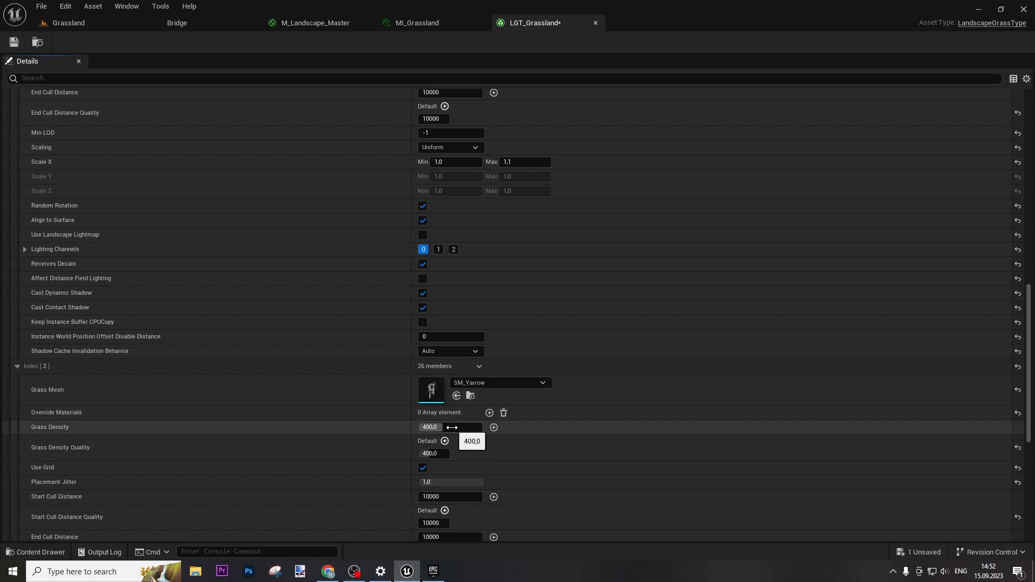
text(10)
key(Return)
key(Tab)
text(10)
key(Return)
Set the yarrow variety's start and end cull distances, along with both of their default quality values, to 12000.
scroll(593, 475, down, 4)
click(466, 394)
text(12000)
key(Return)
key(Tab)
text(12000)
key(Return)
key(Tab)
text(12000)
key(Return)
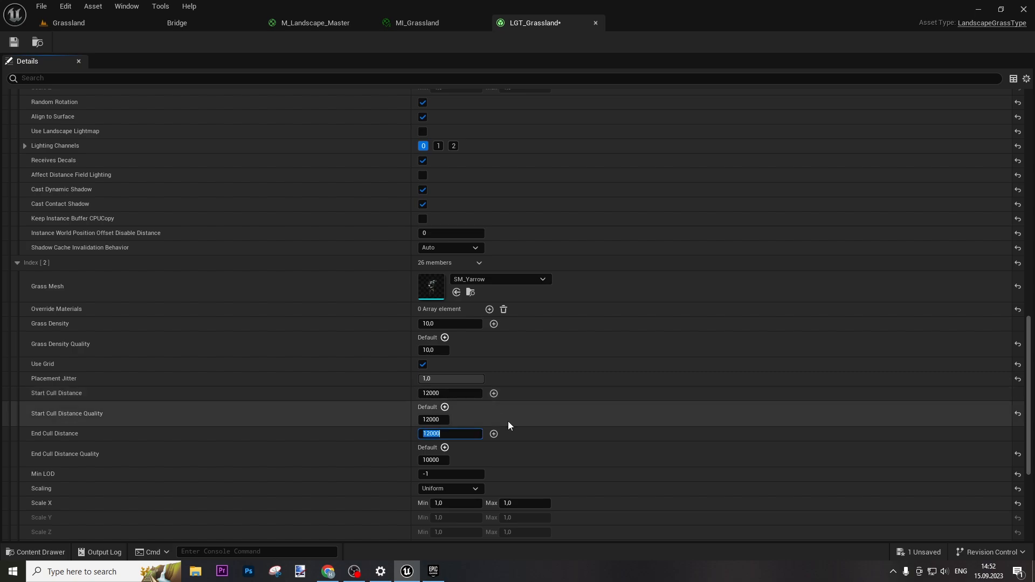
click(428, 461)
text(12000)
key(Return)
Set the field grass variety's default End Cull Distance Quality to 12000 and save LGT_Grassland.
scroll(620, 425, down, 4)
scroll(665, 381, up, 15)
scroll(782, 307, up, 11)
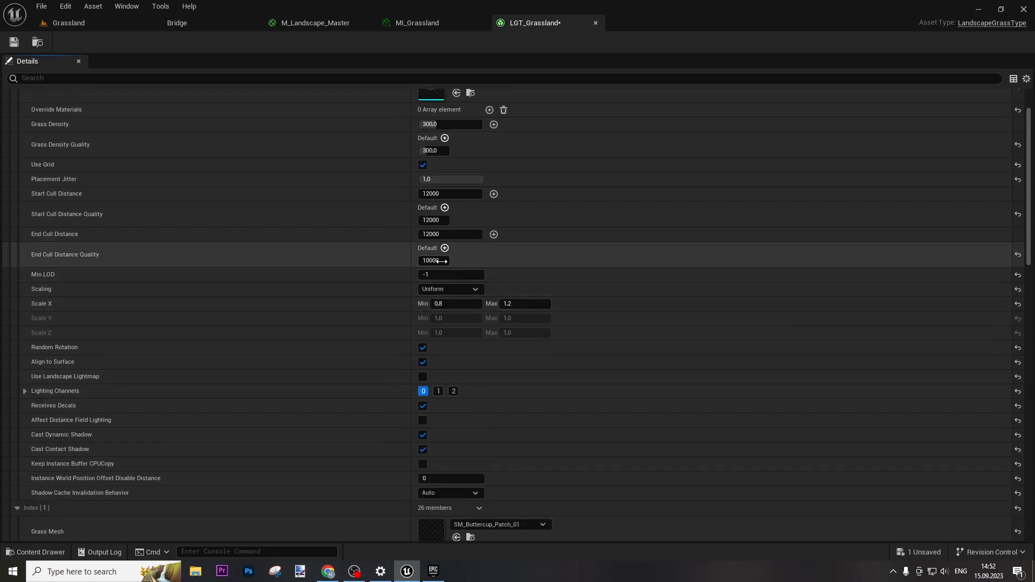
click(435, 261)
text(12000)
key(Return)
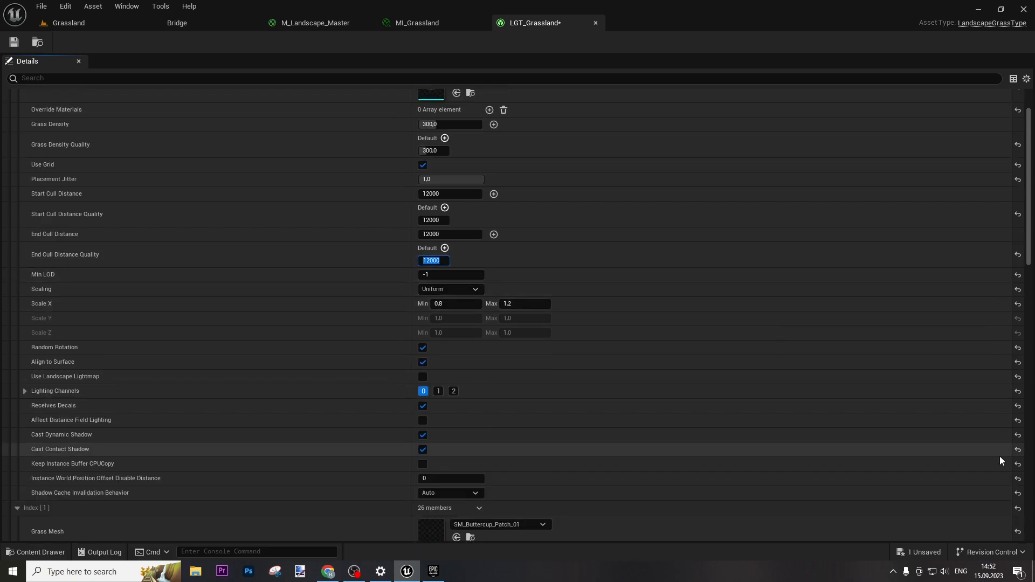
scroll(684, 363, down, 20)
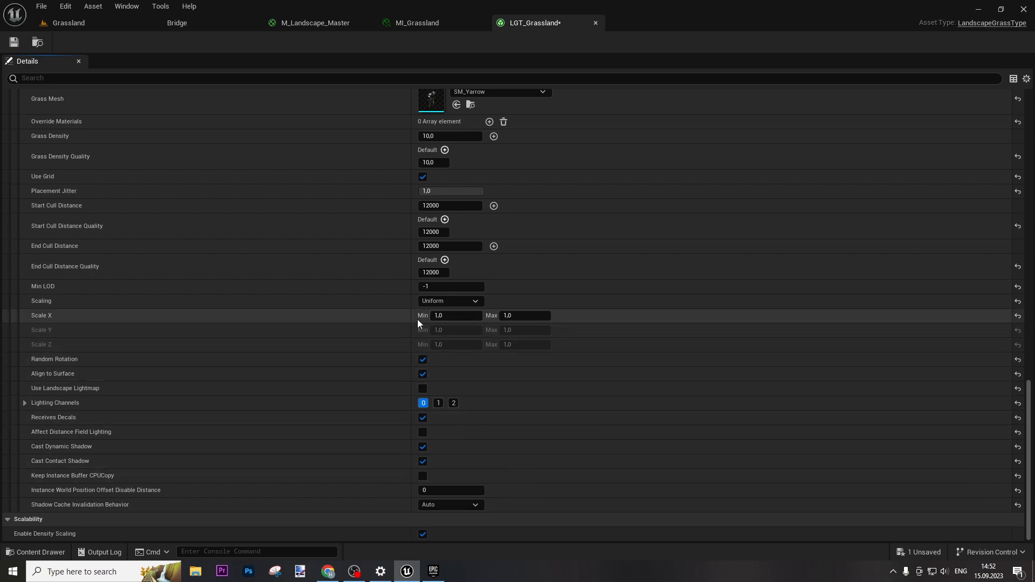
click(12, 46)
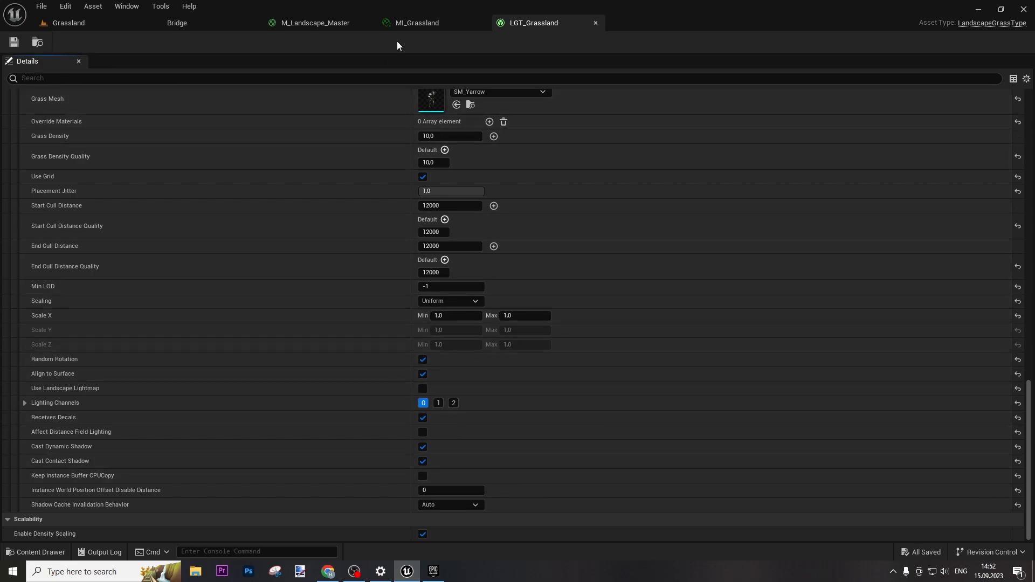
In M_Landscape_Master, assign LGT_Grassland as the Landscape Grass node's grass type and save the material.
click(327, 26)
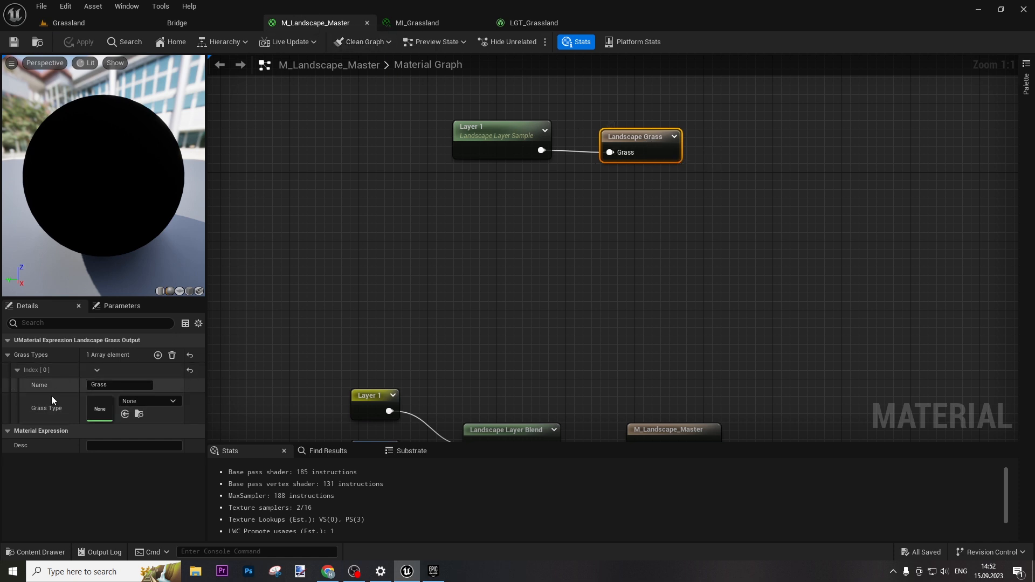
click(137, 401)
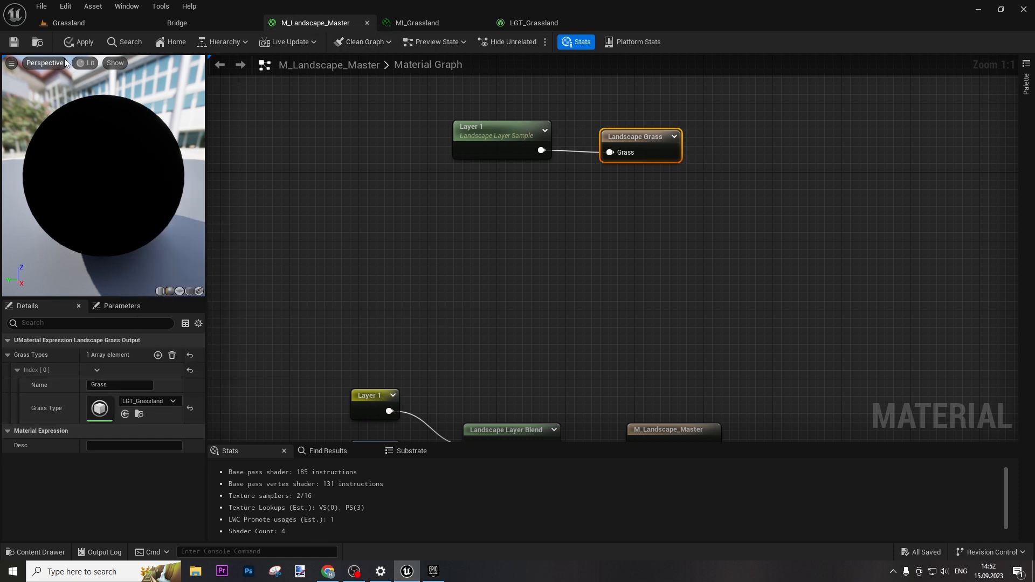
click(19, 43)
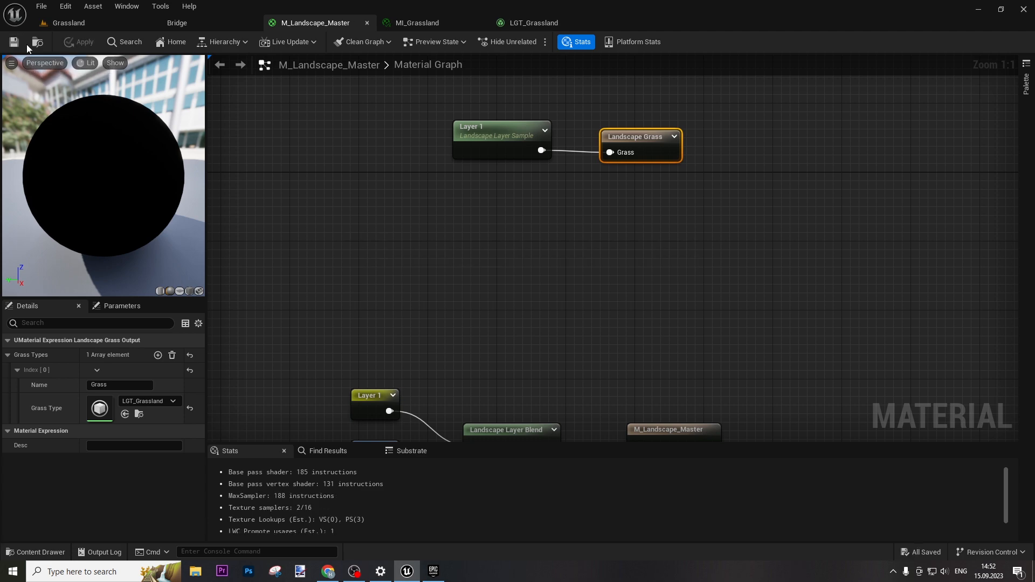
Play the Grassland level and run the character around to inspect the generated grass and flowers.
click(92, 25)
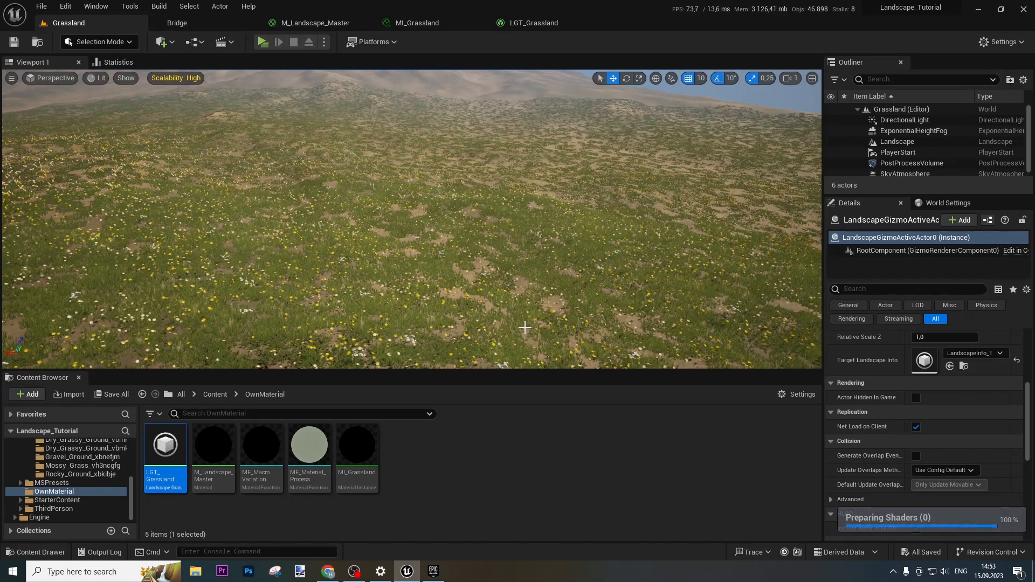
click(263, 43)
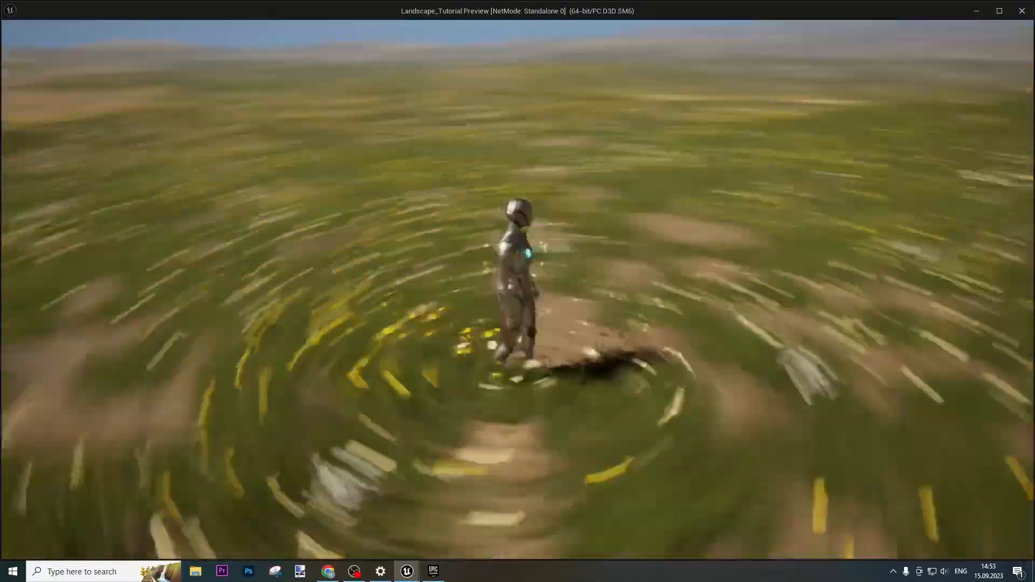
key(w)
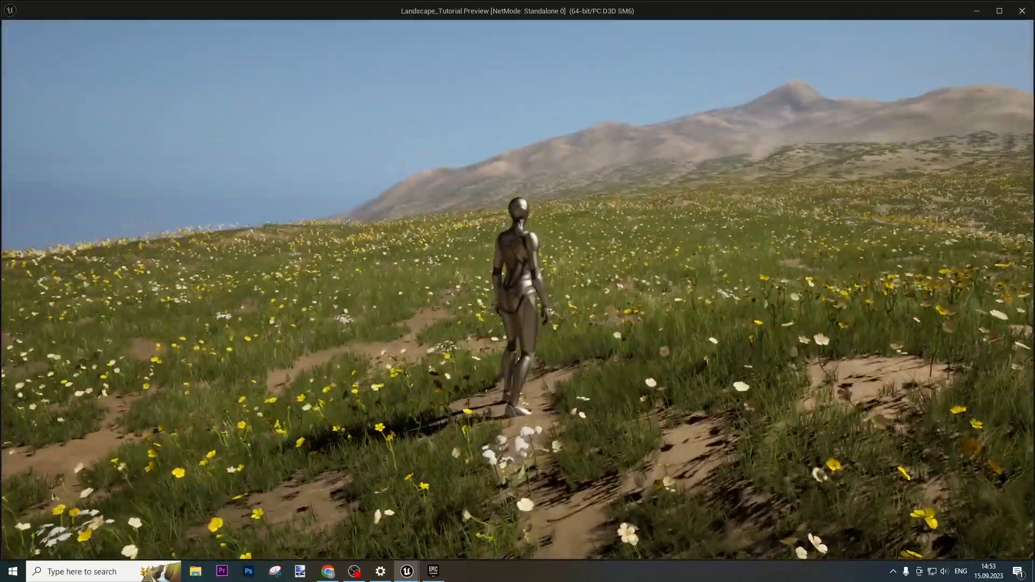
key(w)
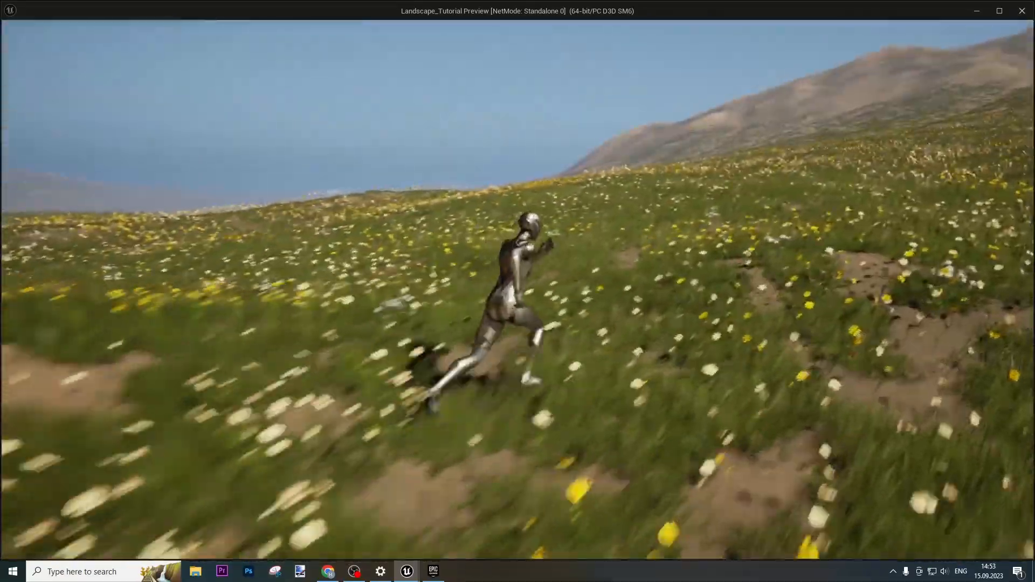
key(a)
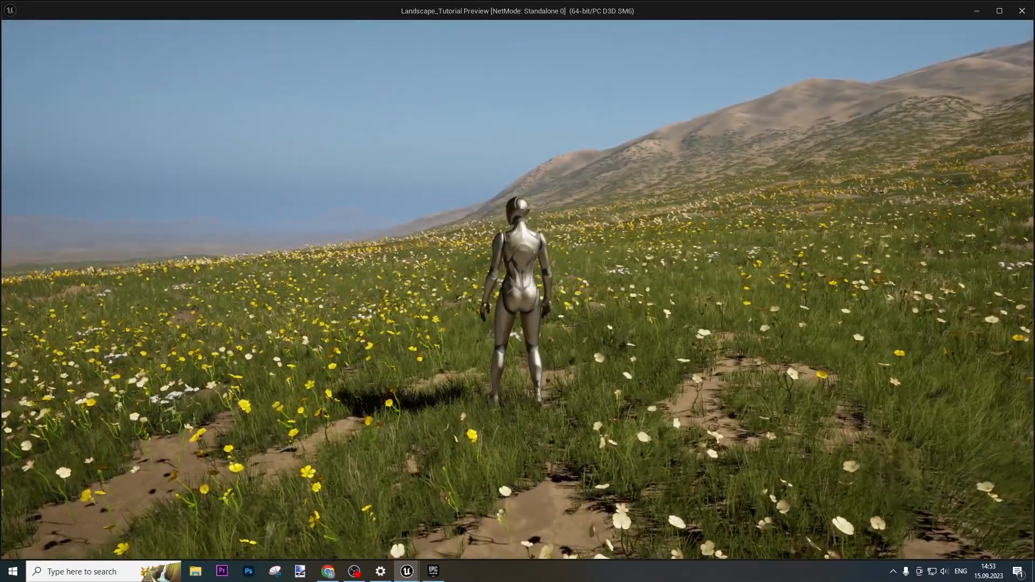
key(Escape)
In M_Landscape_Master, duplicate the Layer 1 landscape layer sample and set the copy's parameter name to Layer 2.
click(498, 24)
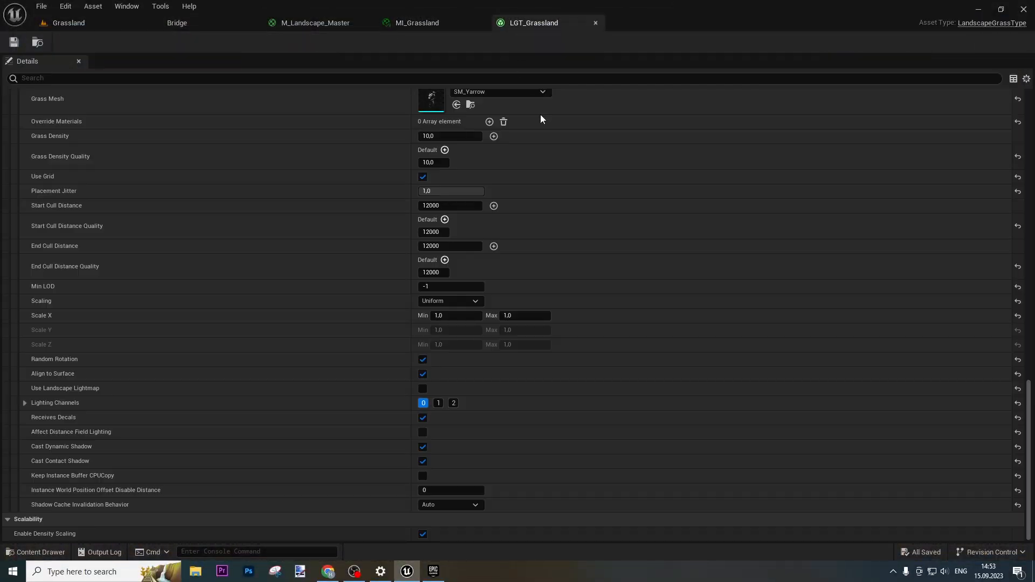
click(315, 23)
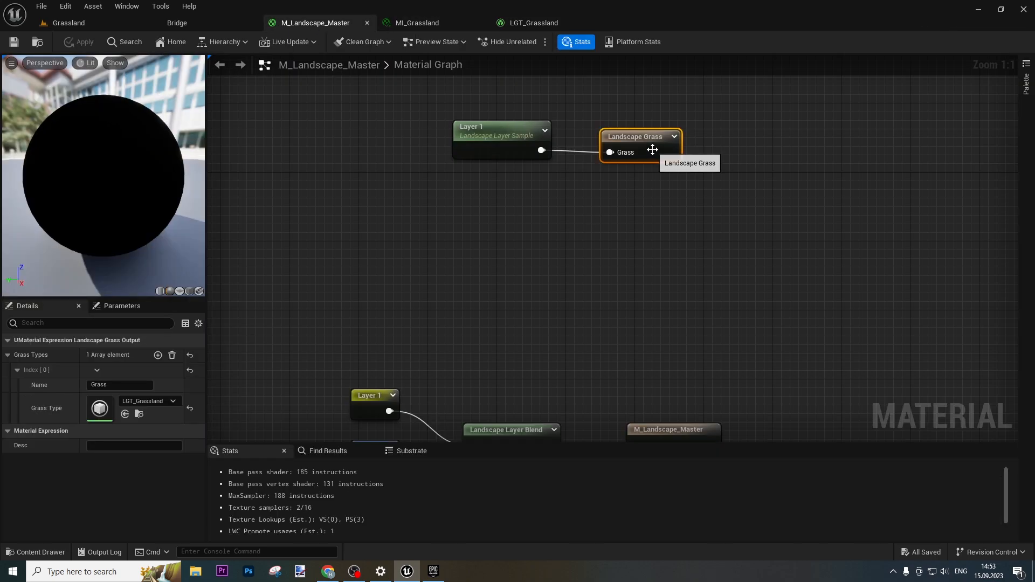
drag(649, 144, 684, 144)
click(477, 146)
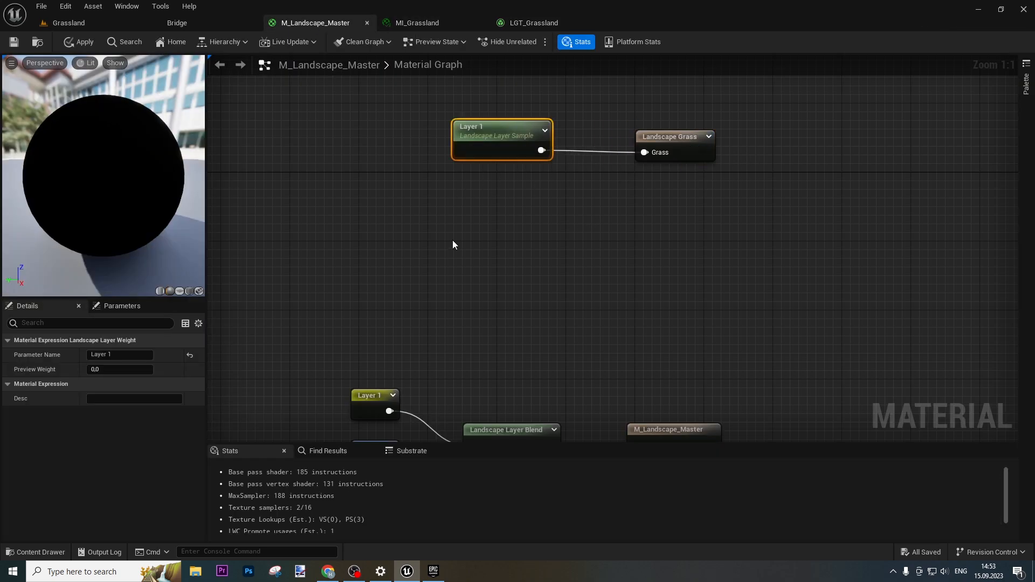
key(ctrl+d)
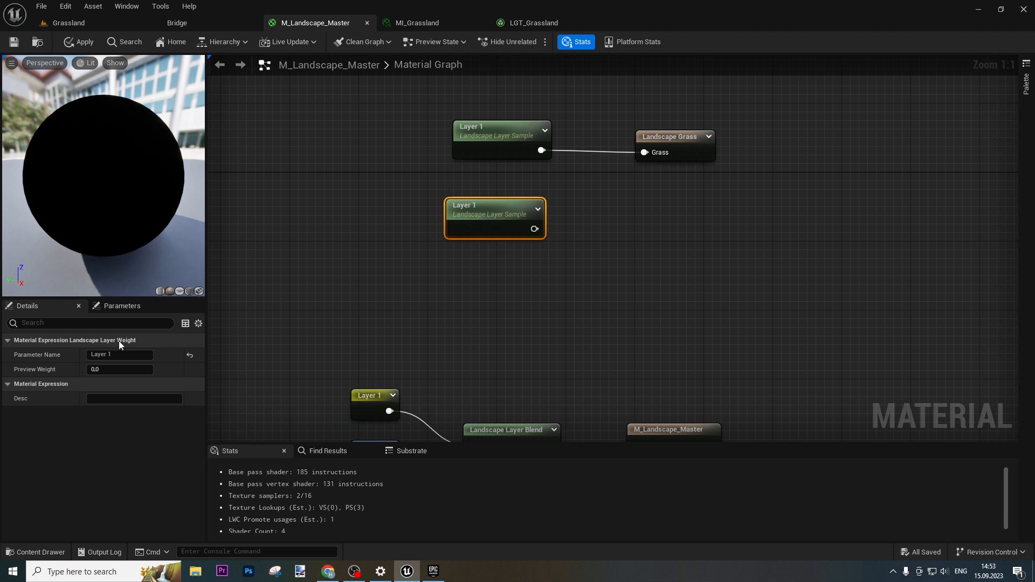
click(120, 355)
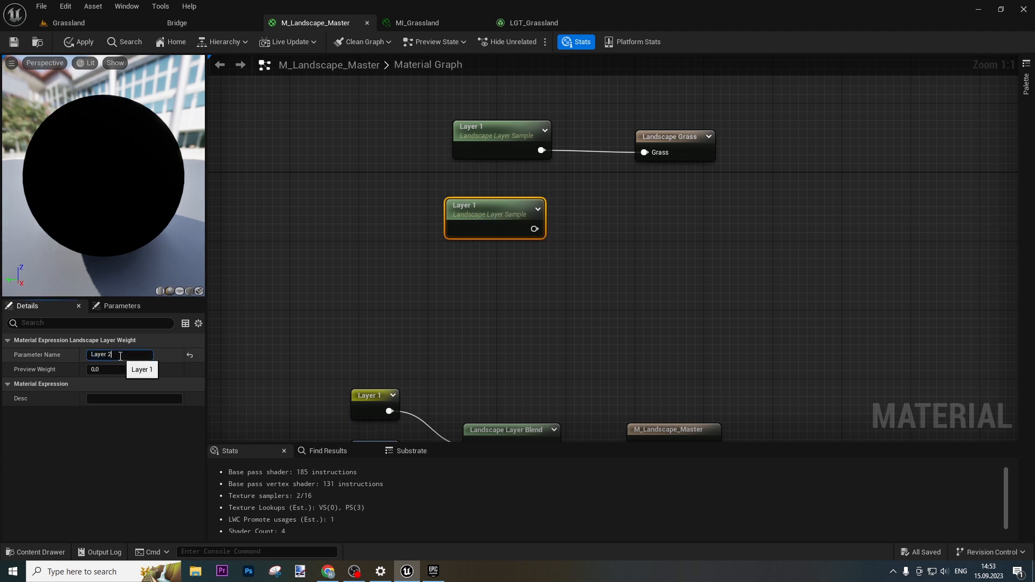
Combine the Layer 1 and Layer 2 samples with an Add node, feed it into Landscape Grass and save the material.
right_drag(612, 335, 644, 182)
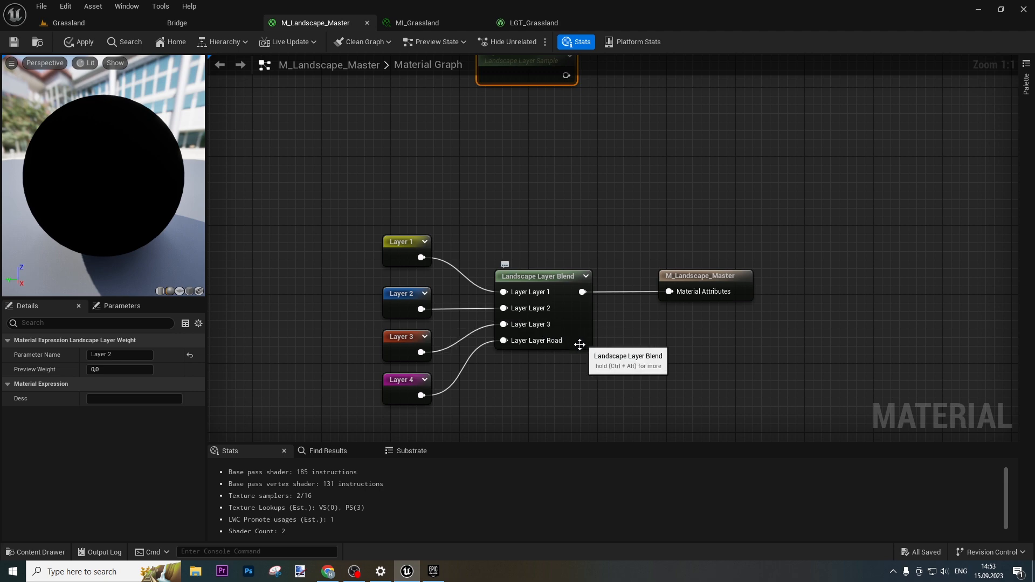
right_drag(645, 172, 577, 349)
drag(652, 170, 725, 158)
drag(505, 174, 565, 225)
text(add)
click(596, 281)
drag(498, 253, 555, 188)
drag(575, 203, 705, 170)
drag(706, 157, 707, 182)
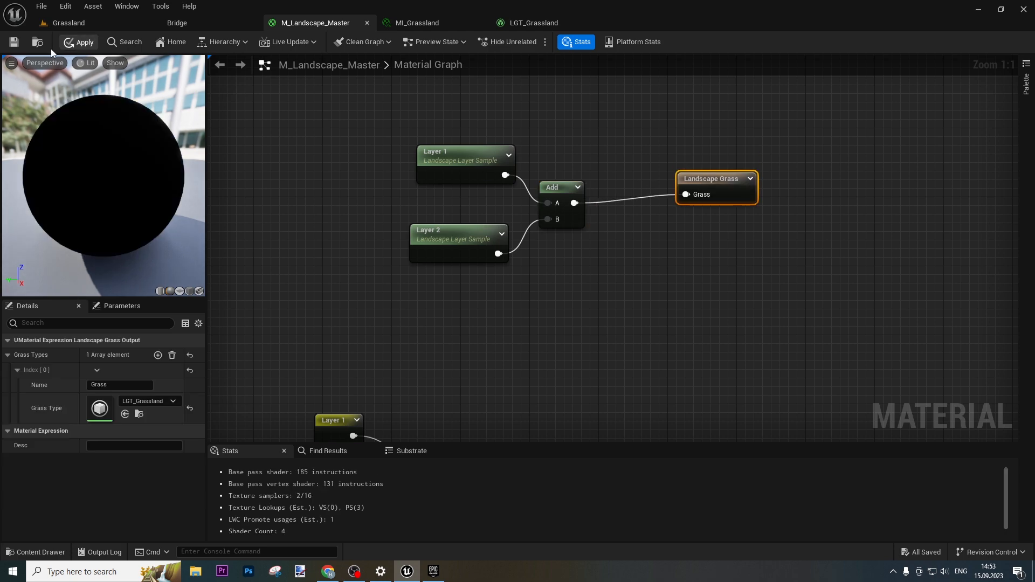
click(15, 44)
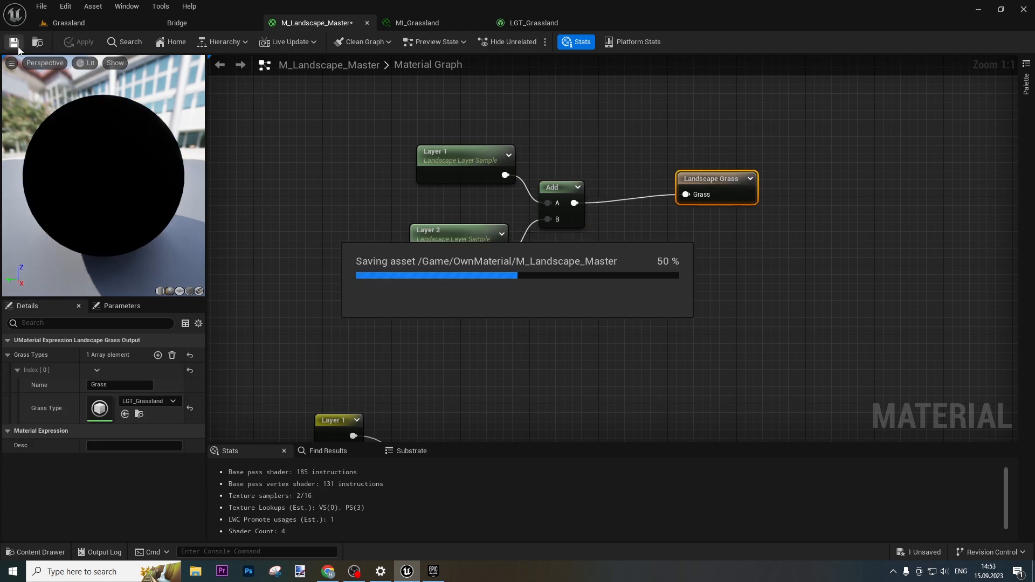
Play-test the Grassland level to examine the grass coverage across both landscape layers.
click(52, 24)
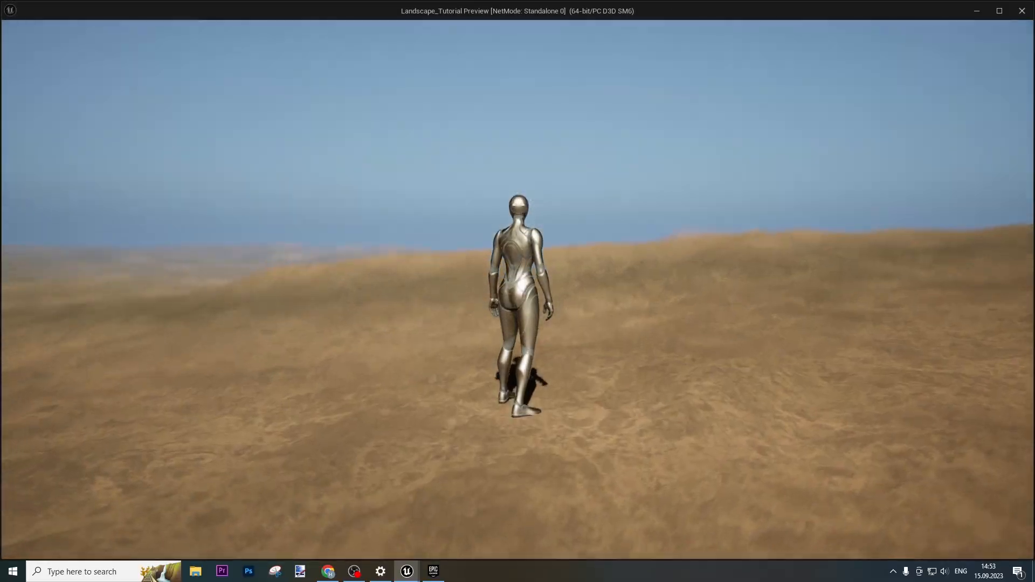
key(w)
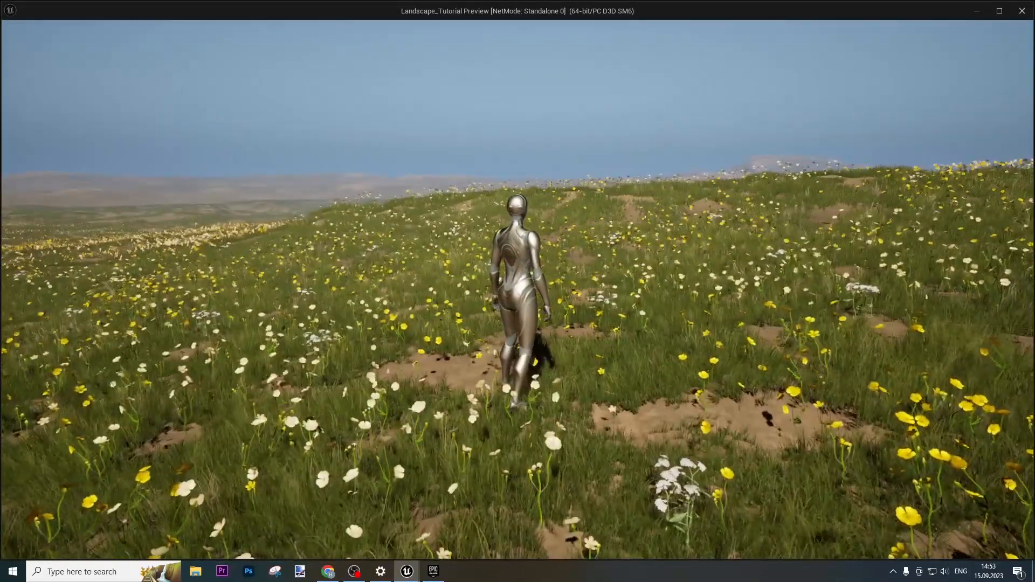
key(a)
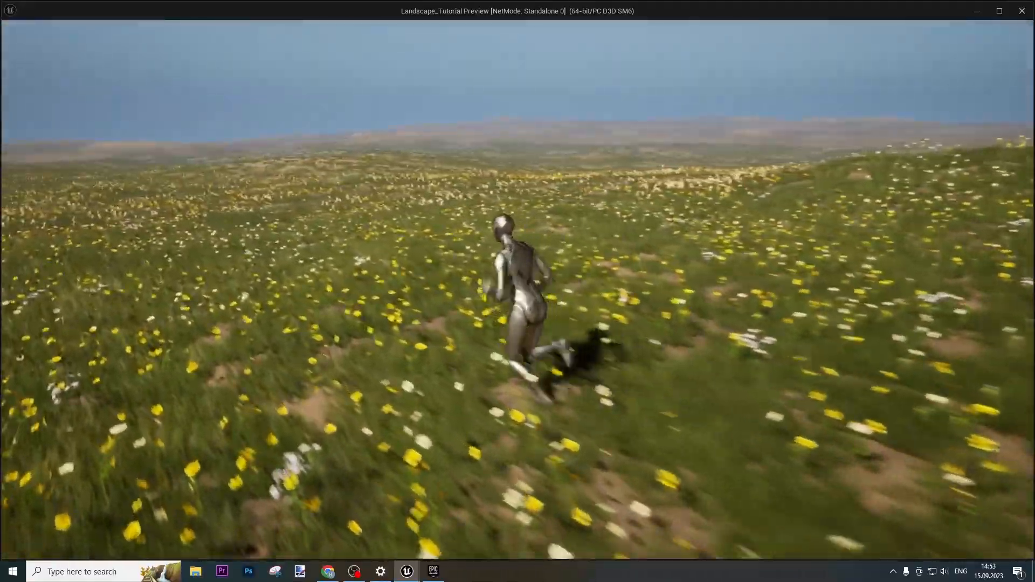
key(w)
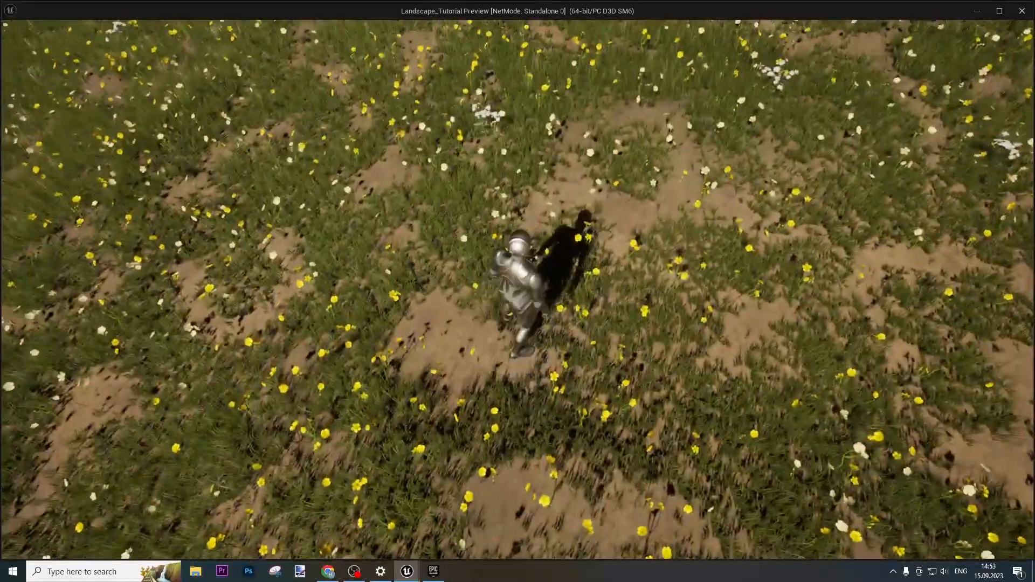
key(w)
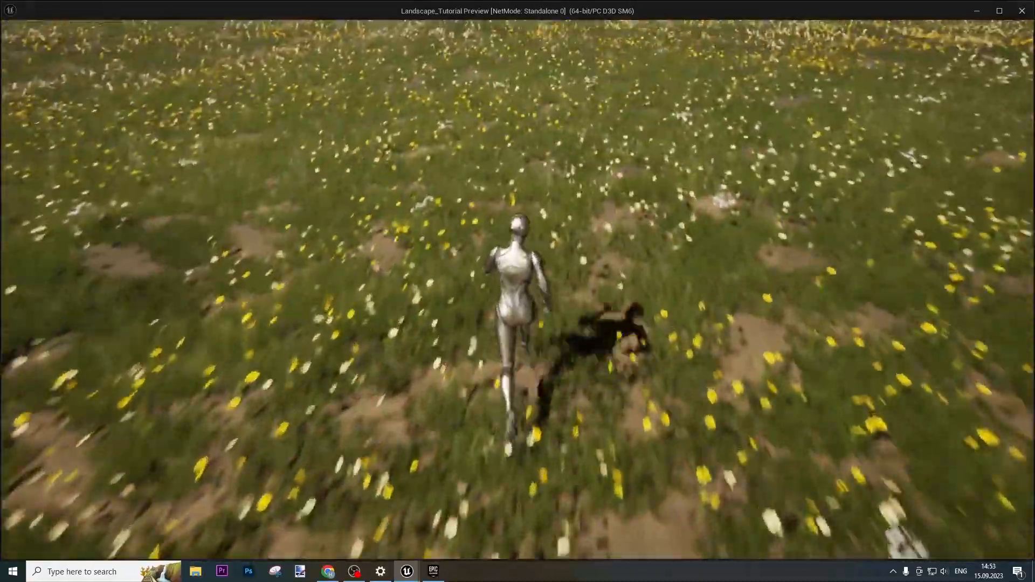
key(w)
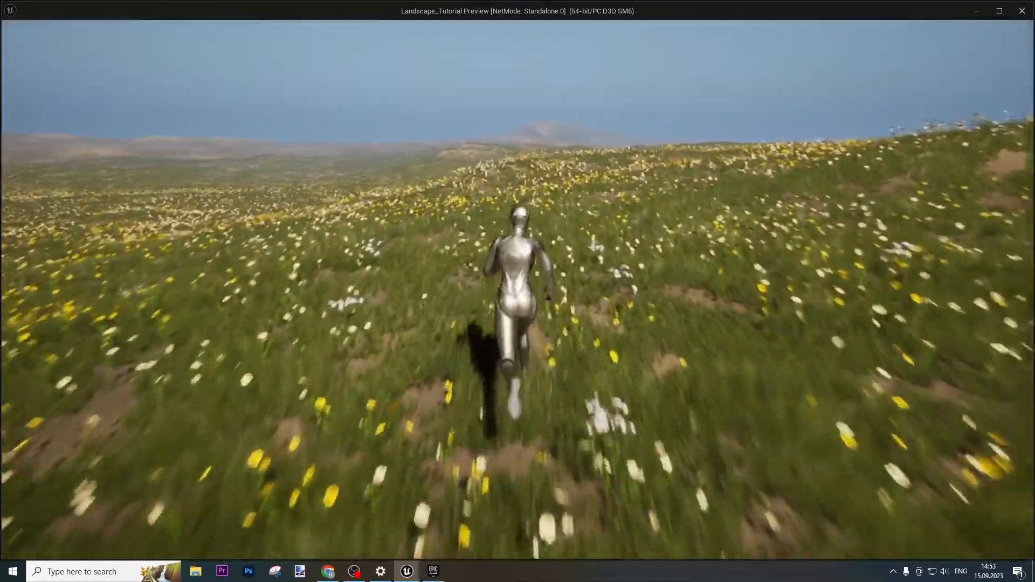
key(w)
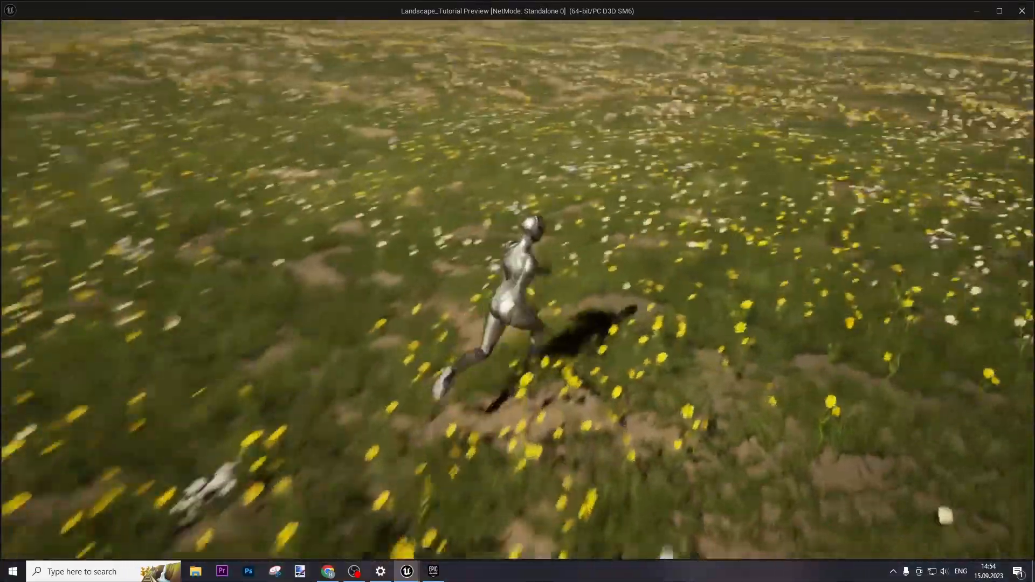
key(Escape)
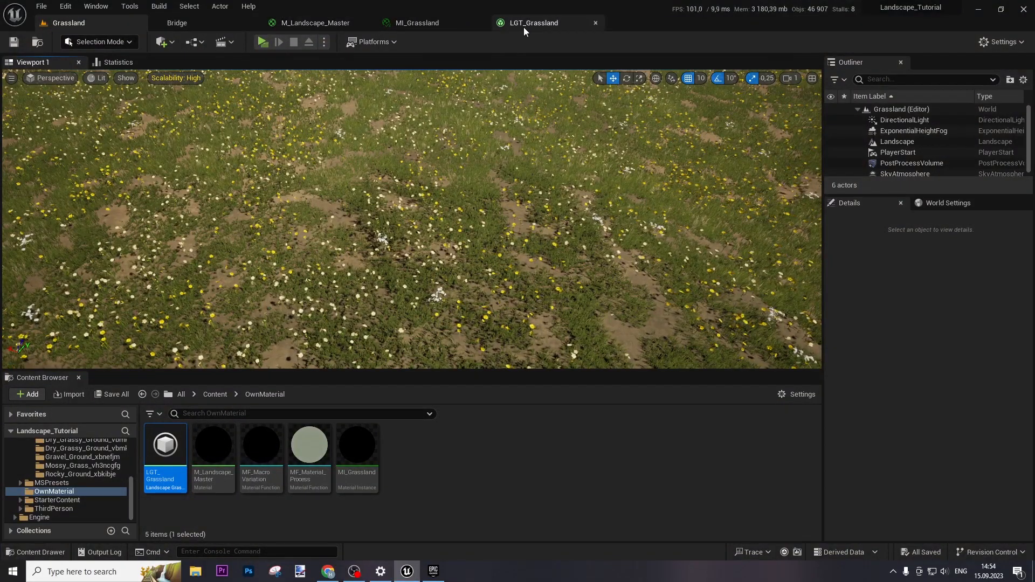
Set the field grass variety's Grass Density and default Grass Density Quality to 500 in LGT_Grassland and save it.
click(523, 24)
scroll(469, 225, up, 10)
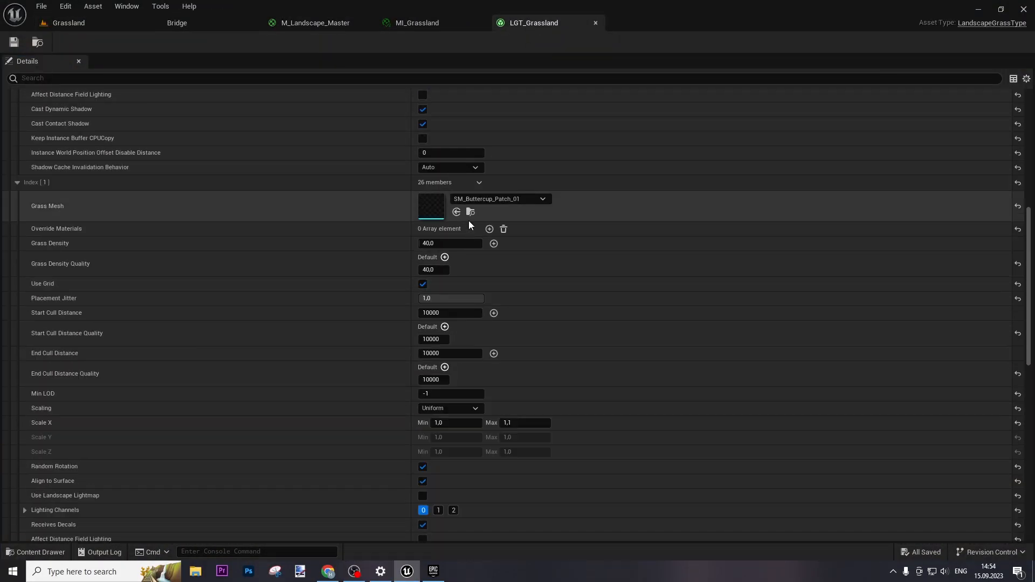
scroll(468, 221, up, 5)
click(467, 187)
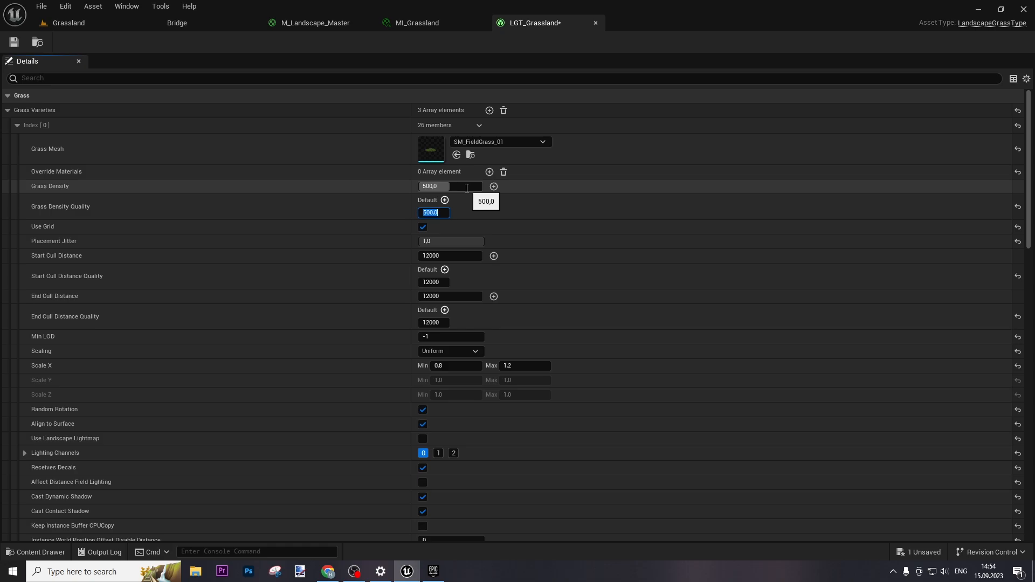
click(14, 42)
Play-test the Grassland level and run across the terrain to examine how densely the field grass and flowers cover the ground.
click(76, 28)
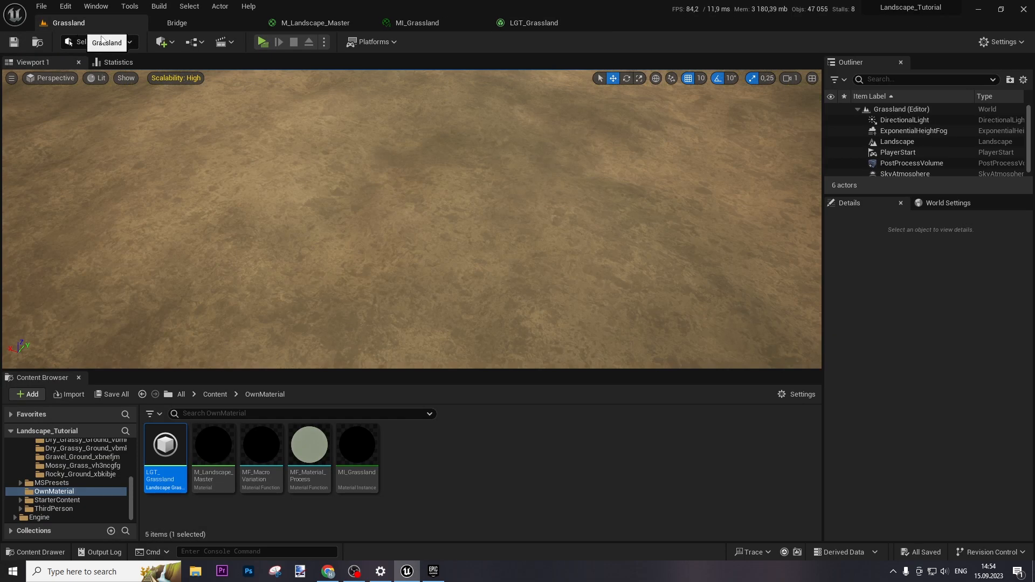
click(266, 45)
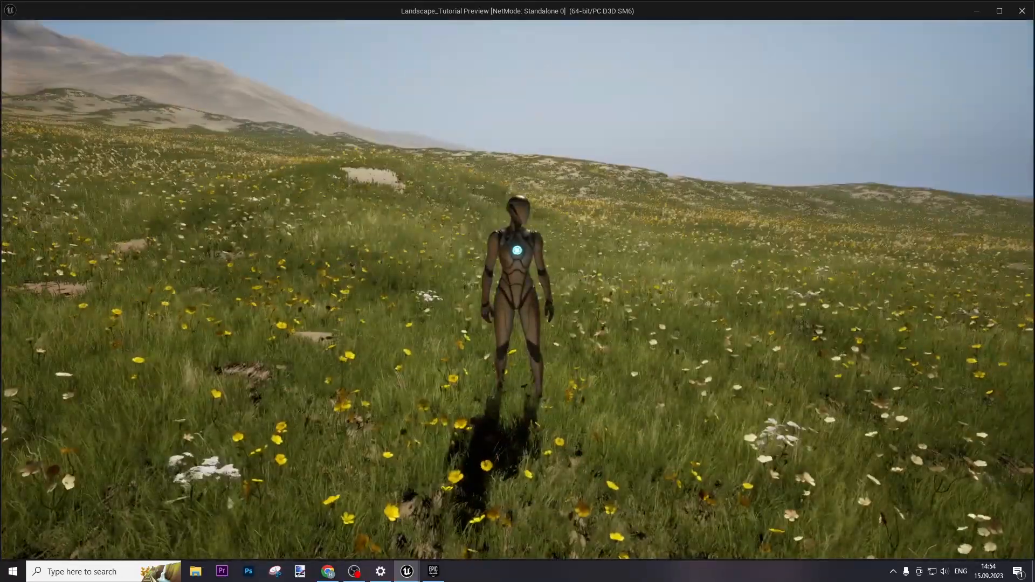
key(w)
key(w)
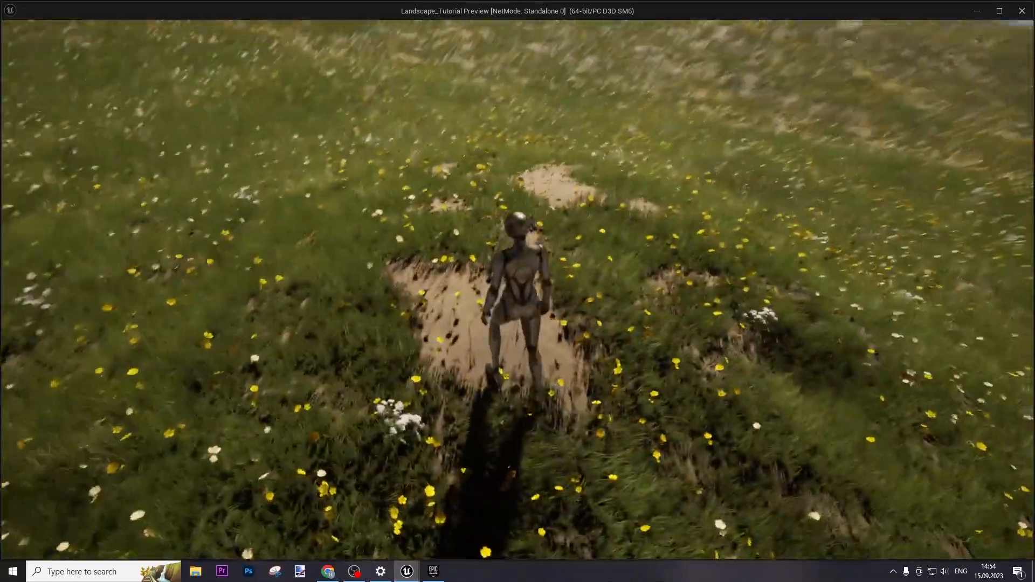
key(w)
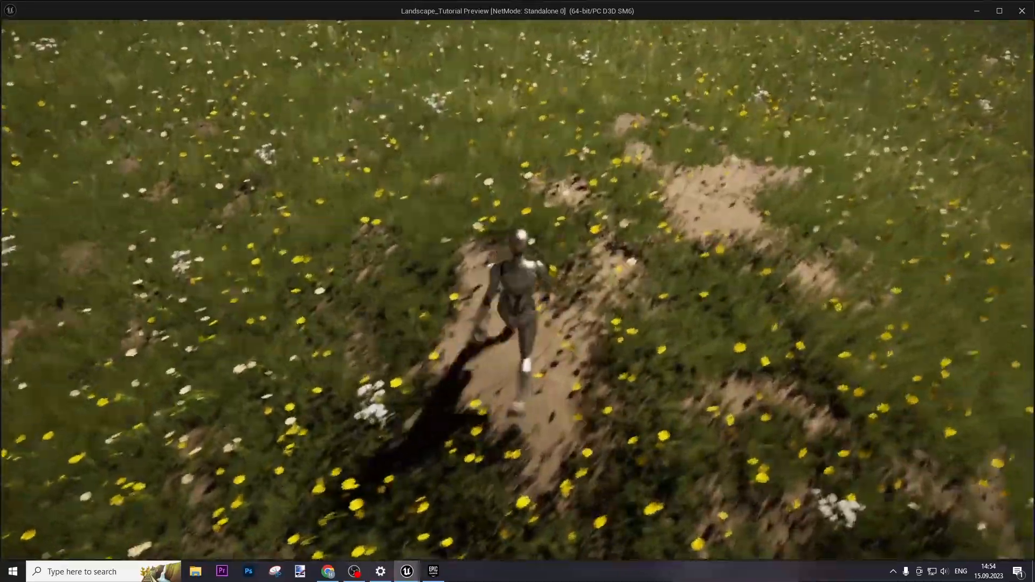
key(w)
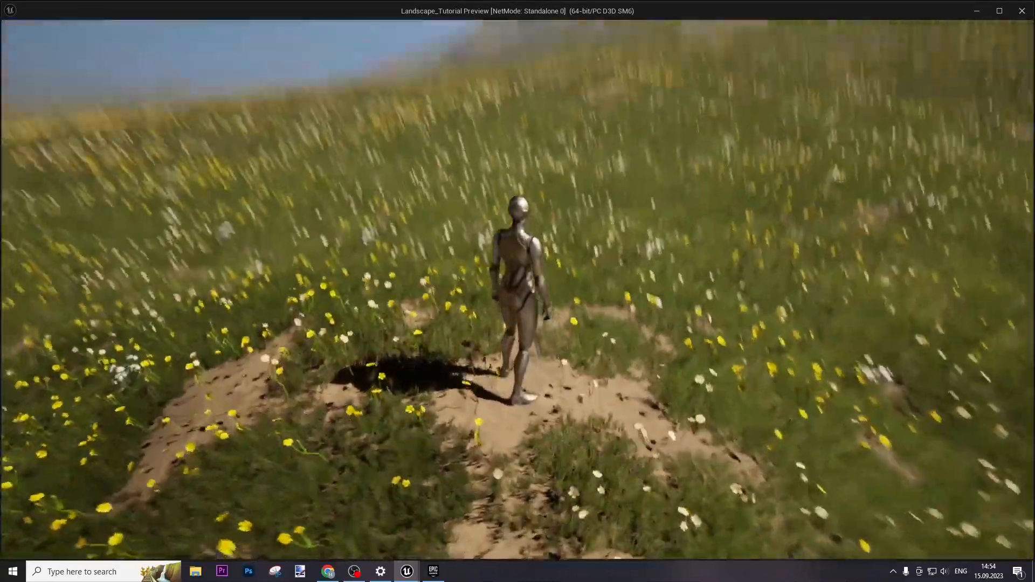
key(w)
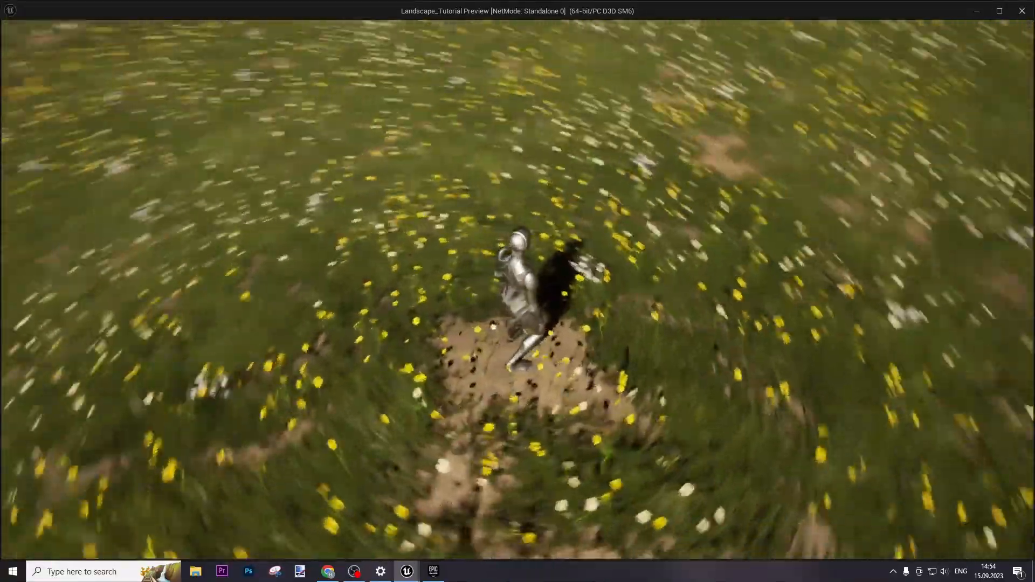
key(s)
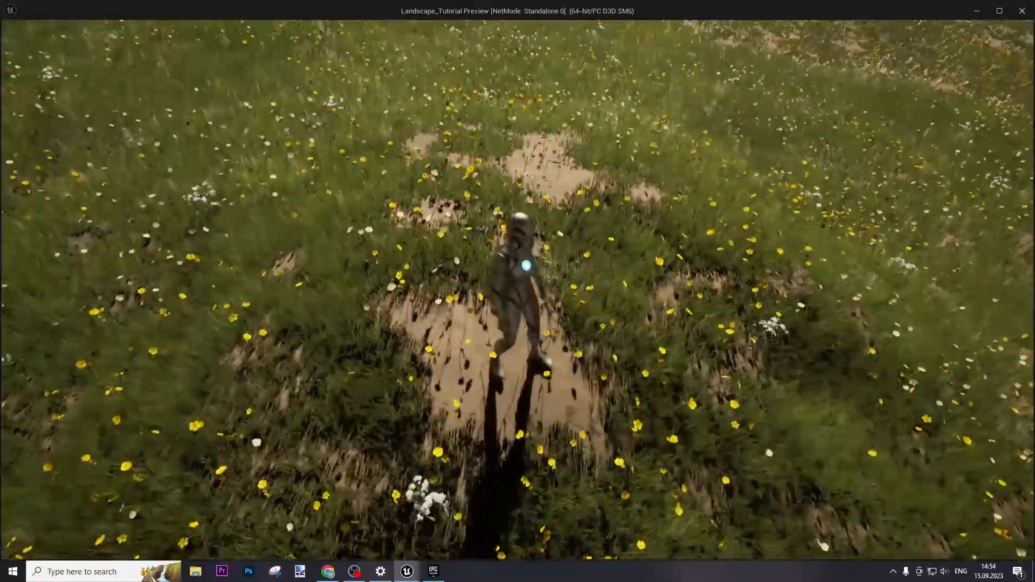
key(s)
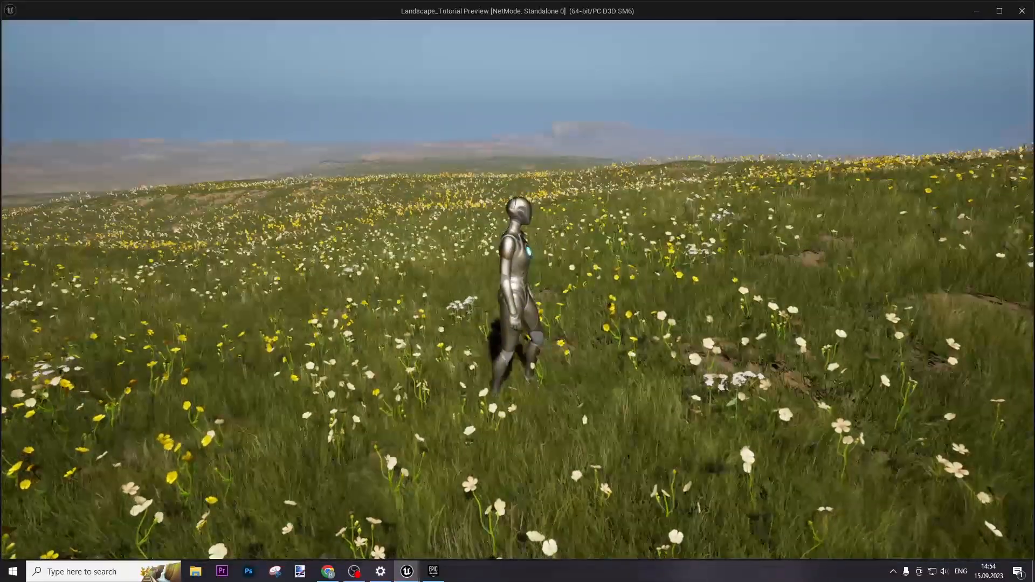
key(a)
key(w)
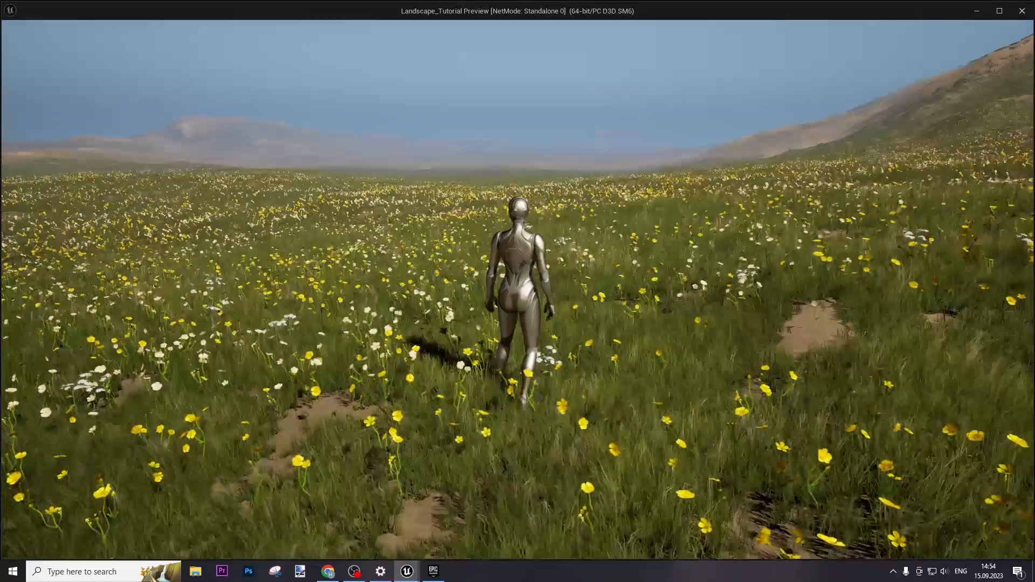
key(w)
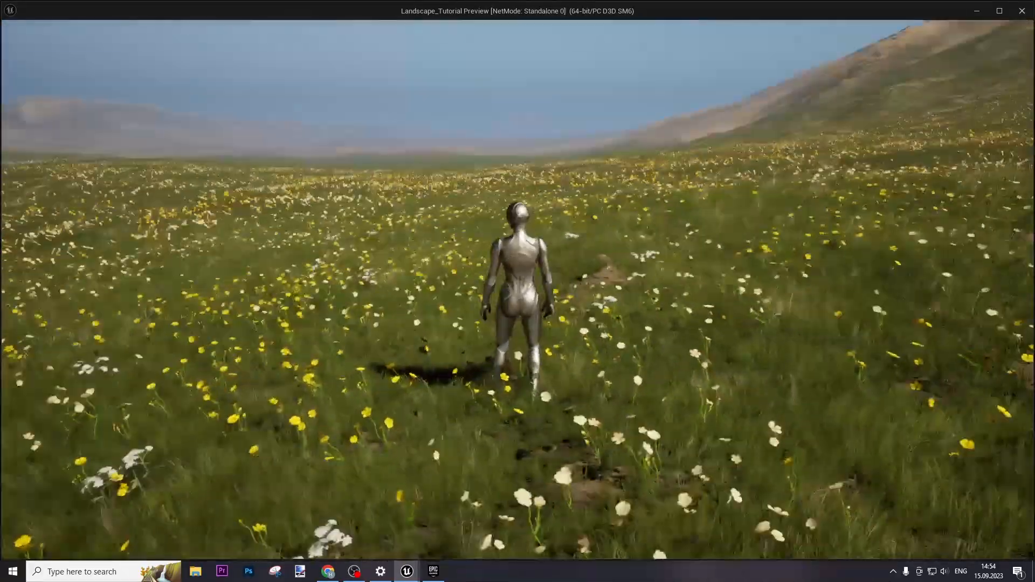
key(w)
key(a)
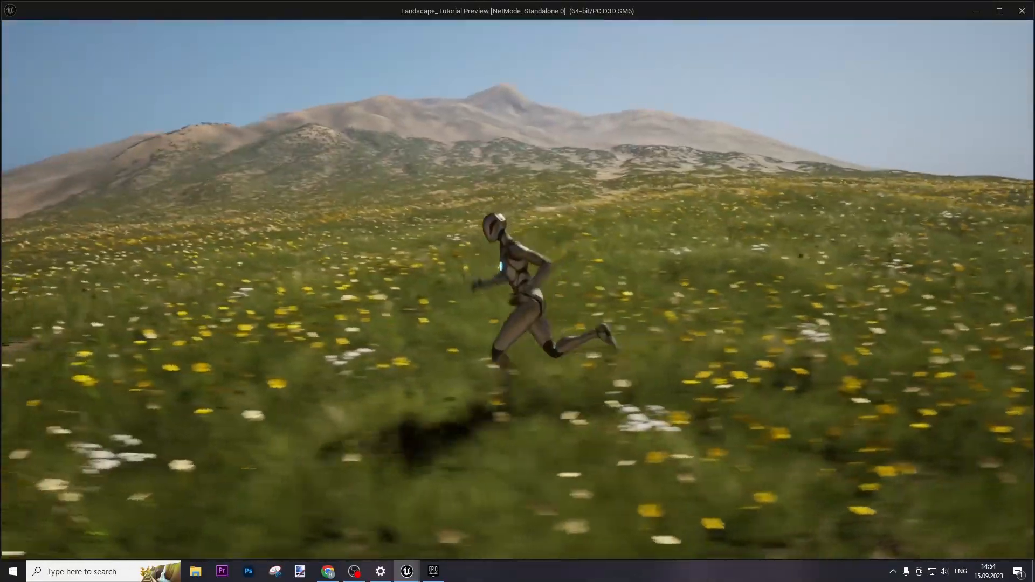